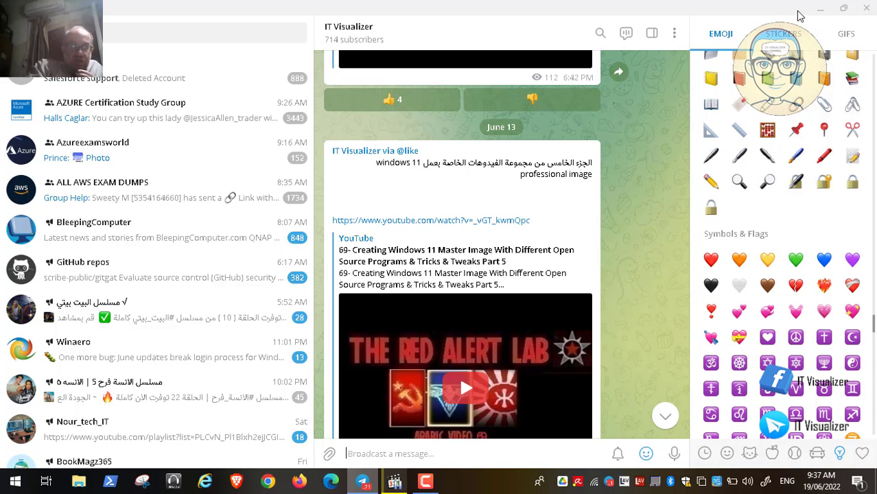
# Minimize Telegram's IT Visualizer window and play the media player's recording fullscreen.
pyautogui.click(825, 10)
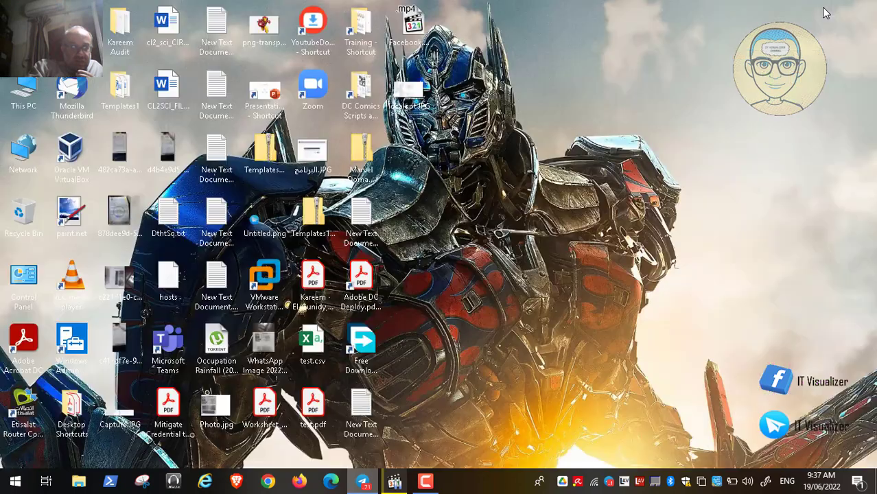
pyautogui.click(394, 483)
pyautogui.doubleClick(338, 320)
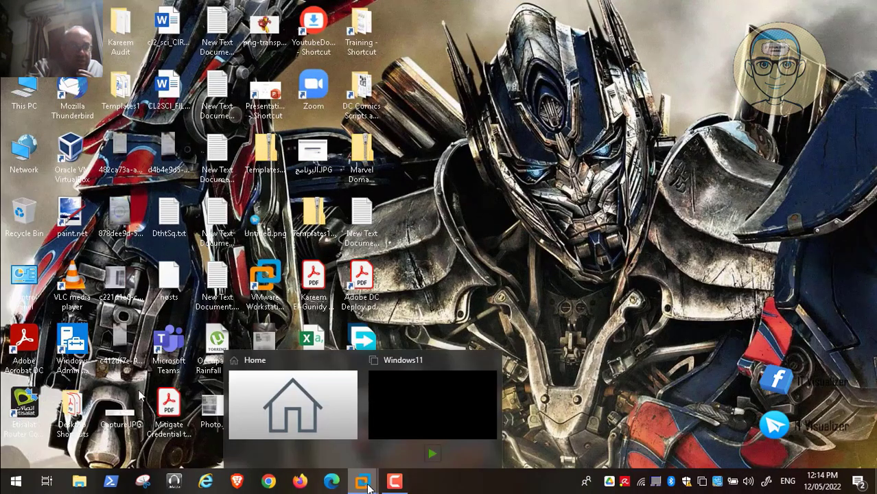
# Resume the video and sign into the Windows11 VM with the account password.
pyautogui.click(11, 467)
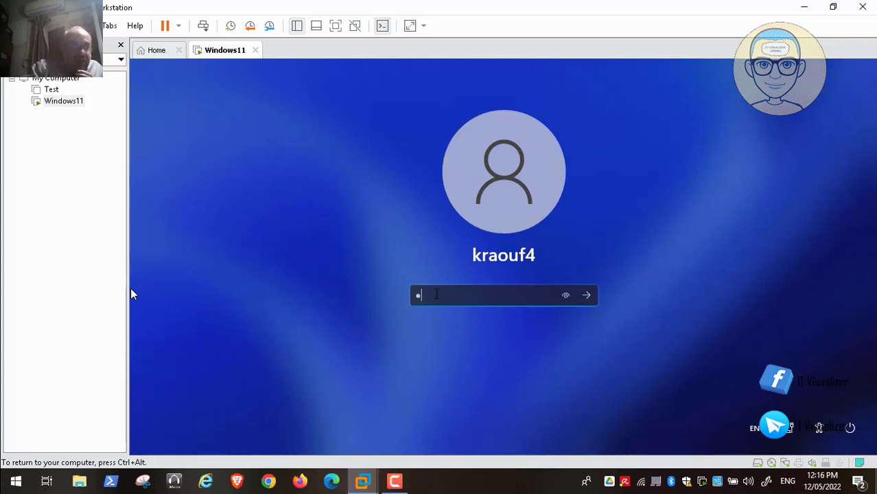
pyautogui.write('****')
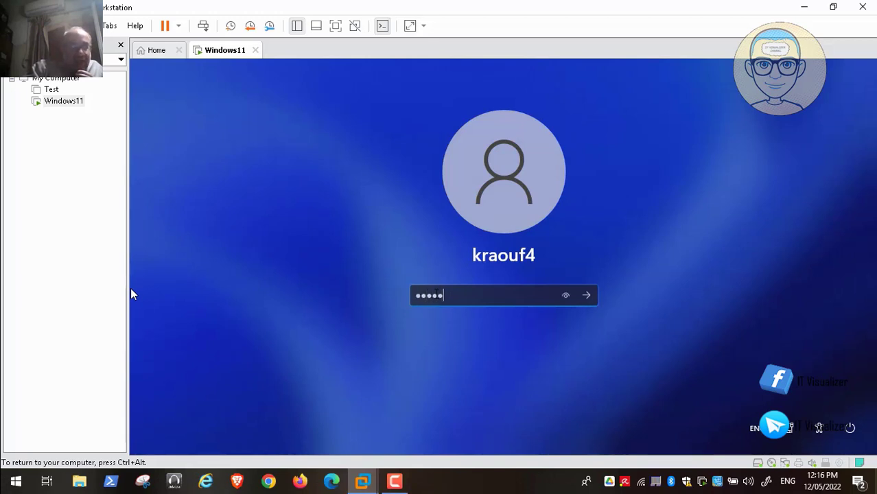
pyautogui.write('*****')
pyautogui.press('Return')
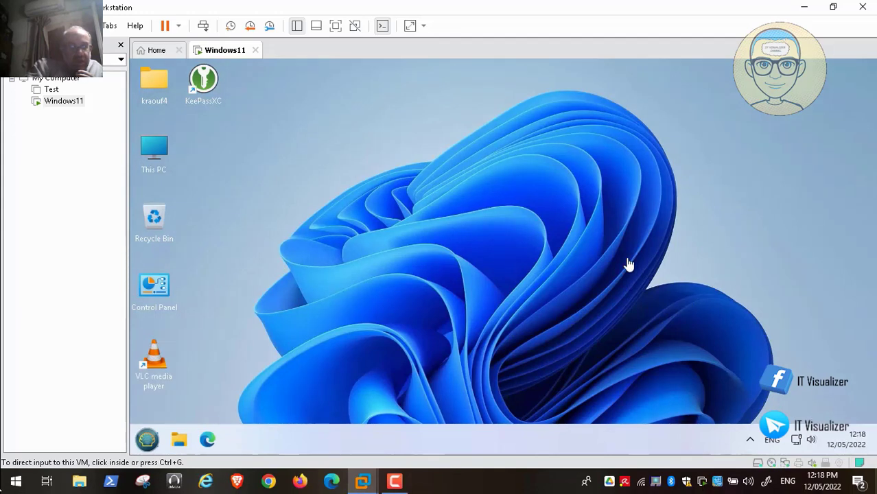
pyautogui.moveTo(524, 272)
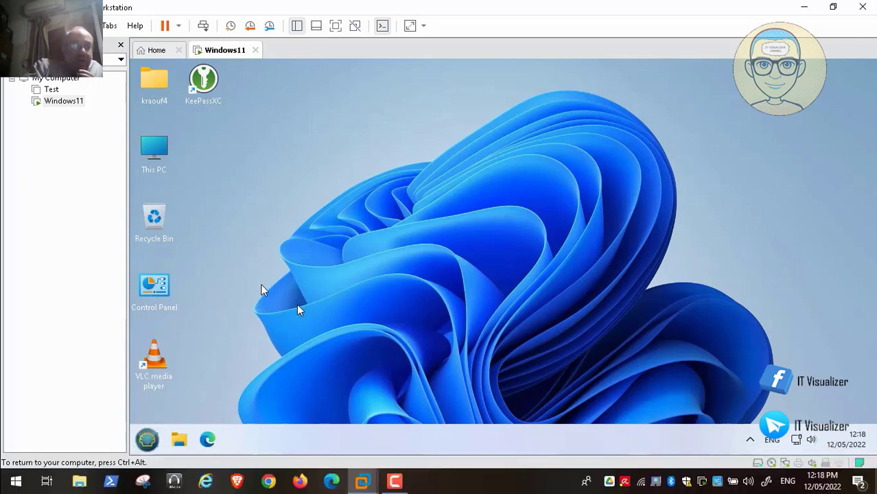
pyautogui.doubleClick(145, 350)
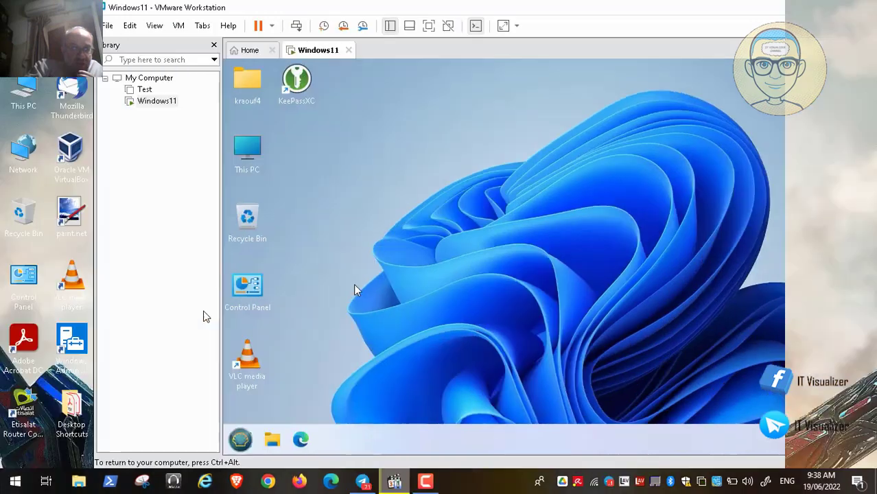
pyautogui.click(15, 481)
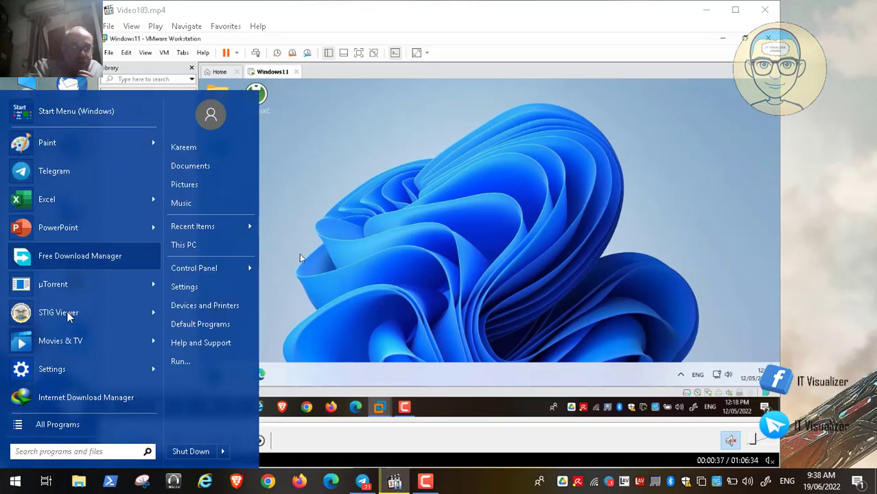
pyautogui.moveTo(76, 291)
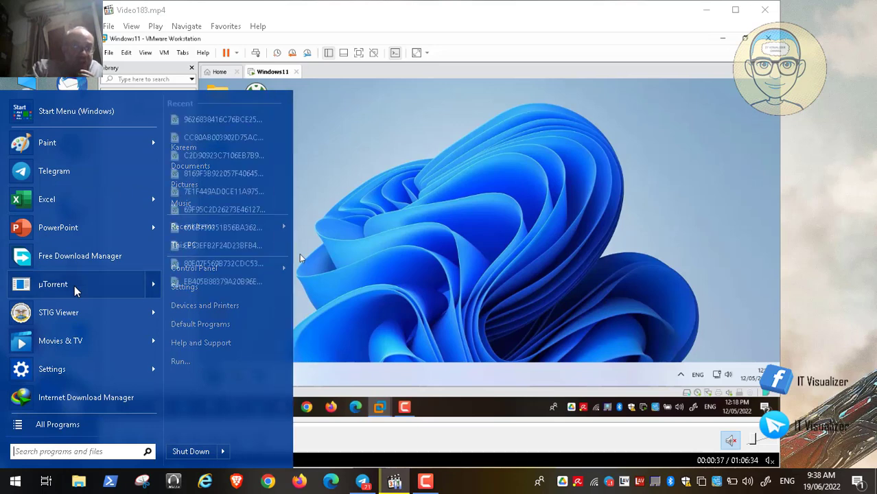
pyautogui.click(420, 249)
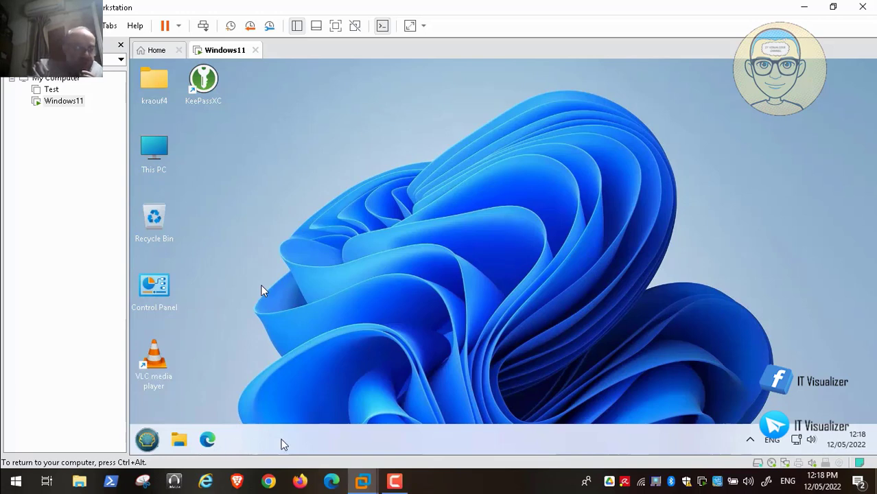
# Show the guest Start menu's All Programs list with Office apps, 7-Zip and KeePassXC.
pyautogui.press('space')
pyautogui.click(10, 467)
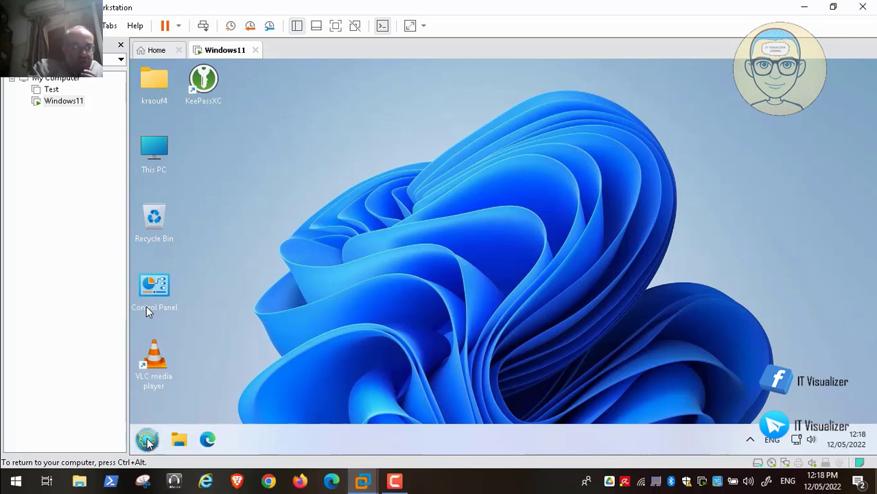
pyautogui.click(147, 442)
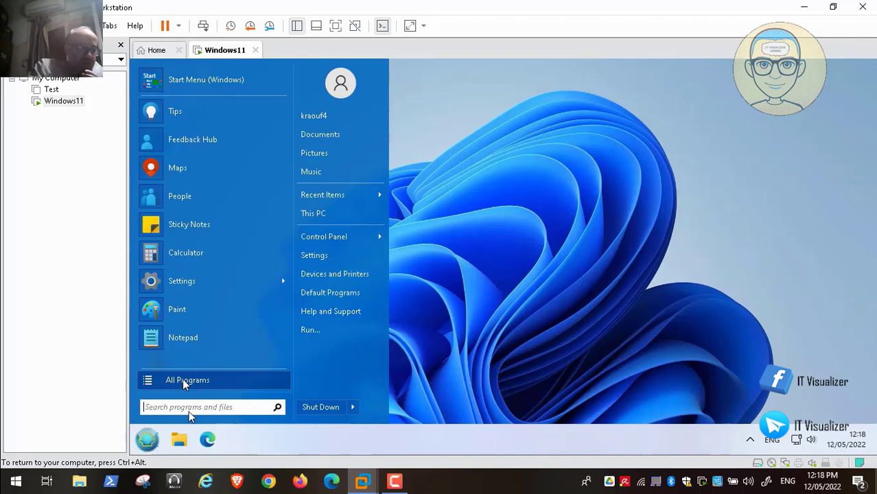
pyautogui.moveTo(14, 479)
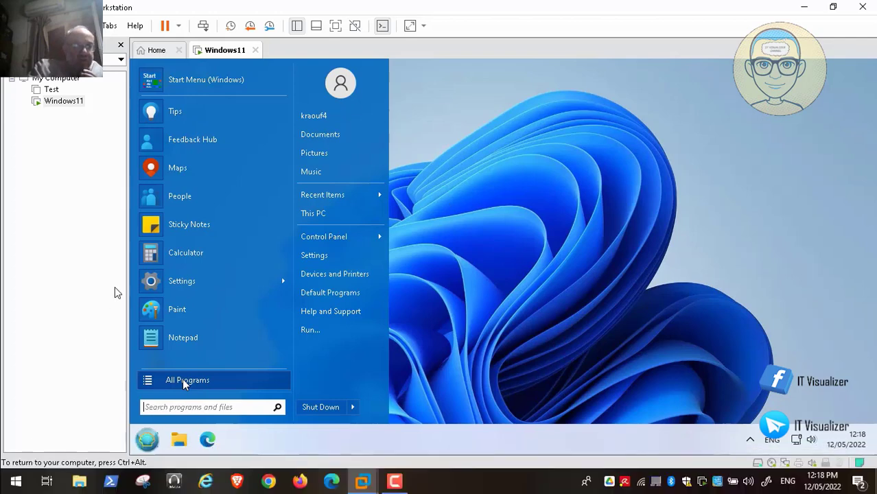
pyautogui.click(182, 382)
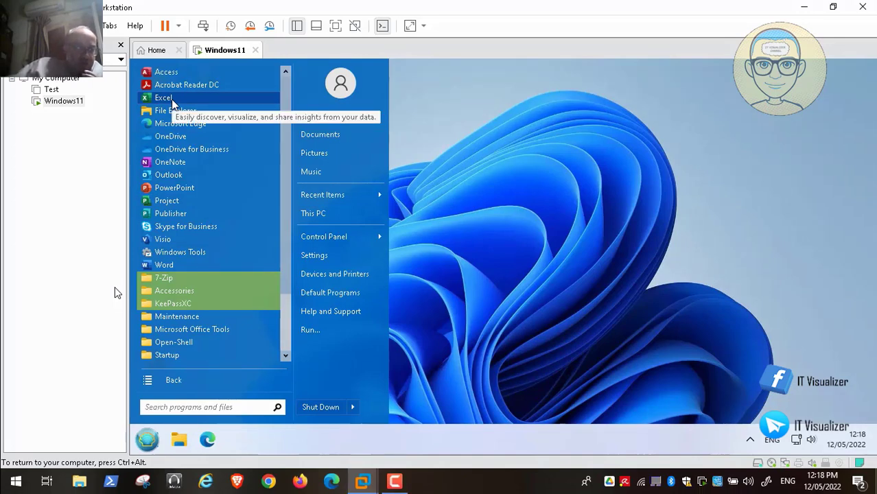
# Pin Excel, PowerPoint and Word to the guest taskbar, then confirm Excel is pinned.
pyautogui.rightClick(172, 100)
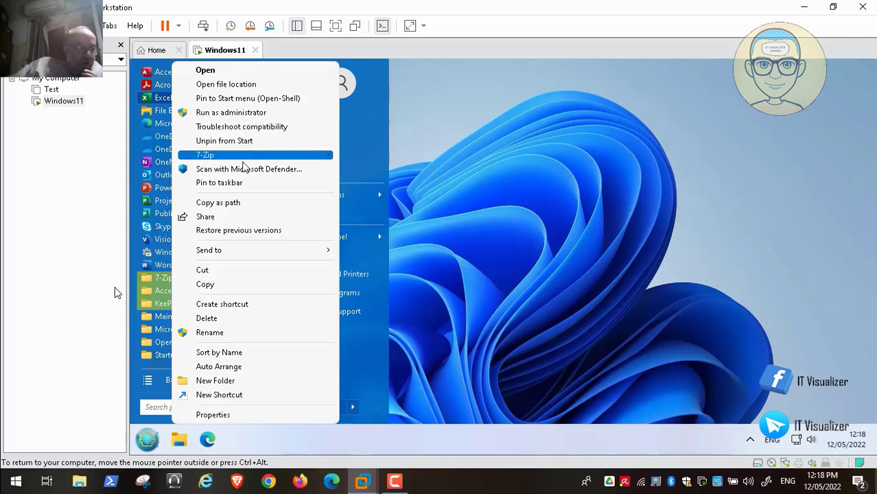
pyautogui.click(245, 184)
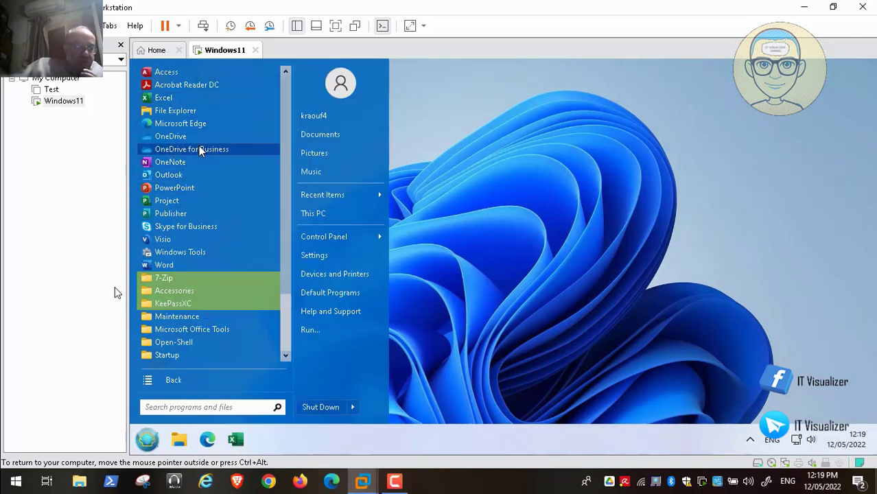
pyautogui.rightClick(182, 193)
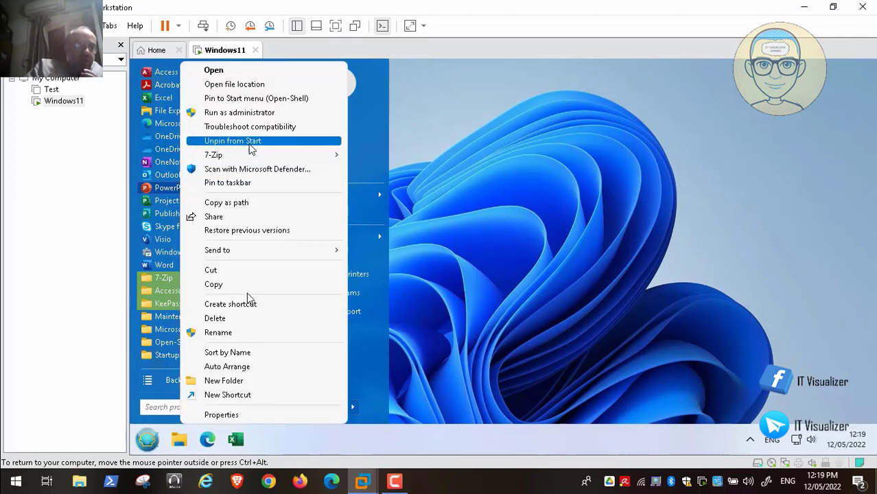
pyautogui.click(266, 183)
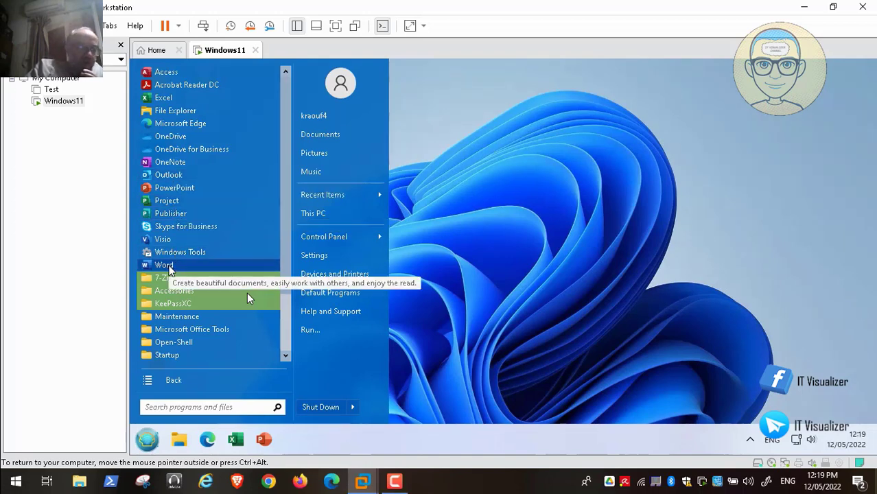
pyautogui.rightClick(169, 267)
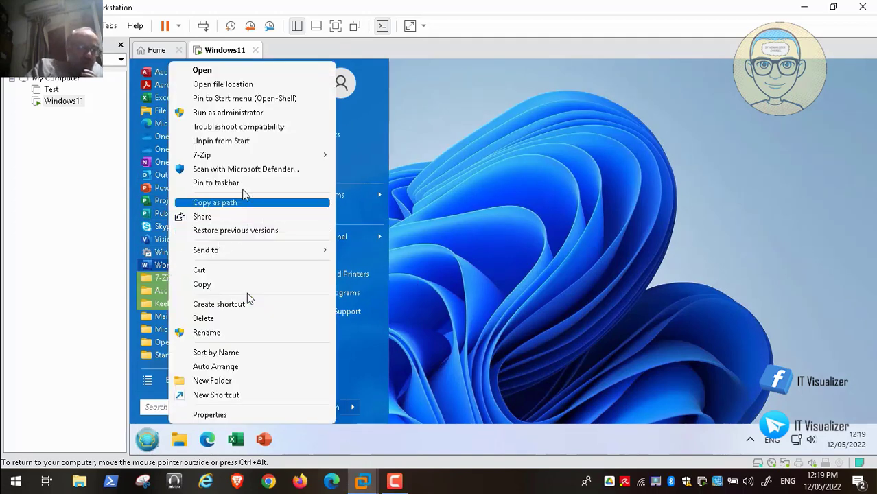
pyautogui.click(244, 183)
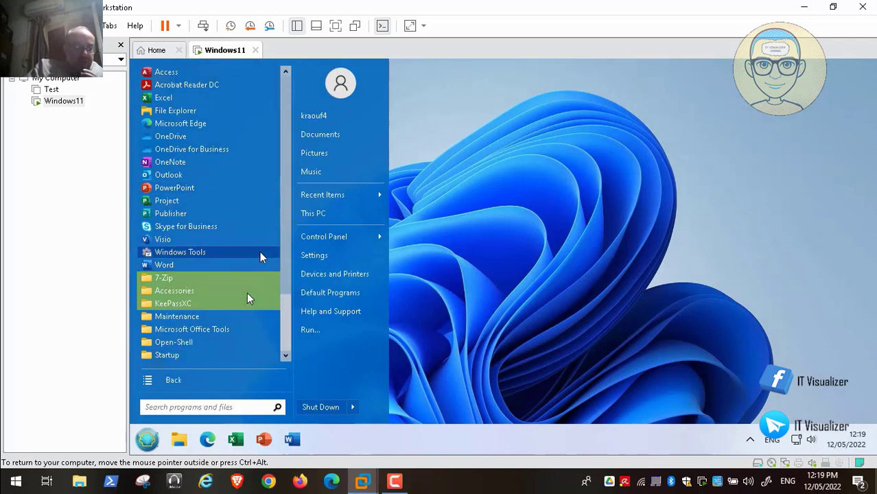
pyautogui.rightClick(169, 100)
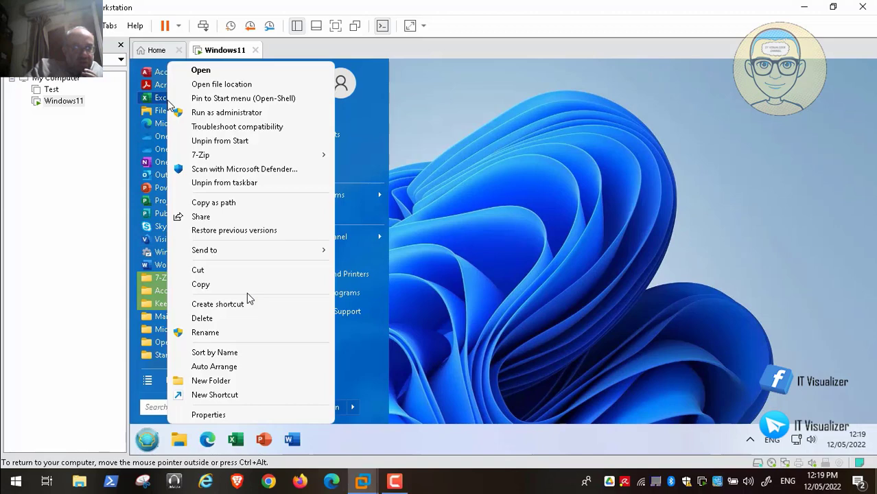
pyautogui.click(151, 400)
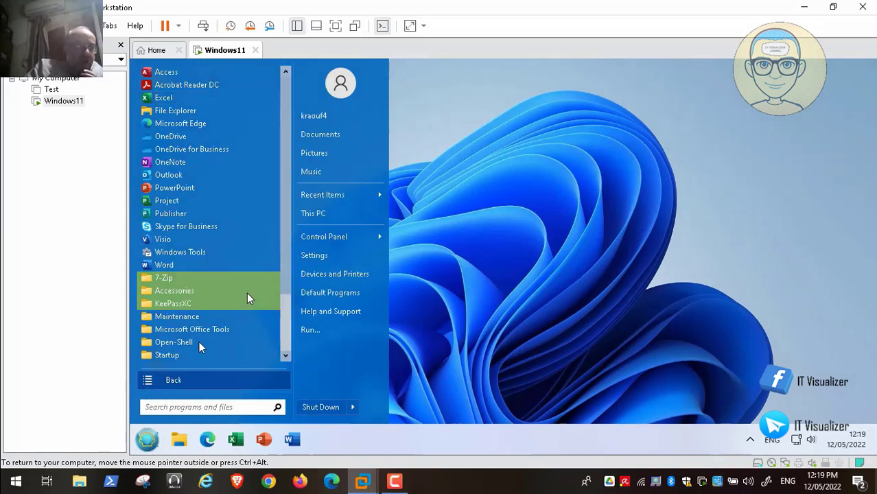
# Remove Tips, Feedback Hub and Maps from the main Start menu list, then open People's options.
pyautogui.click(180, 380)
pyautogui.click(180, 380)
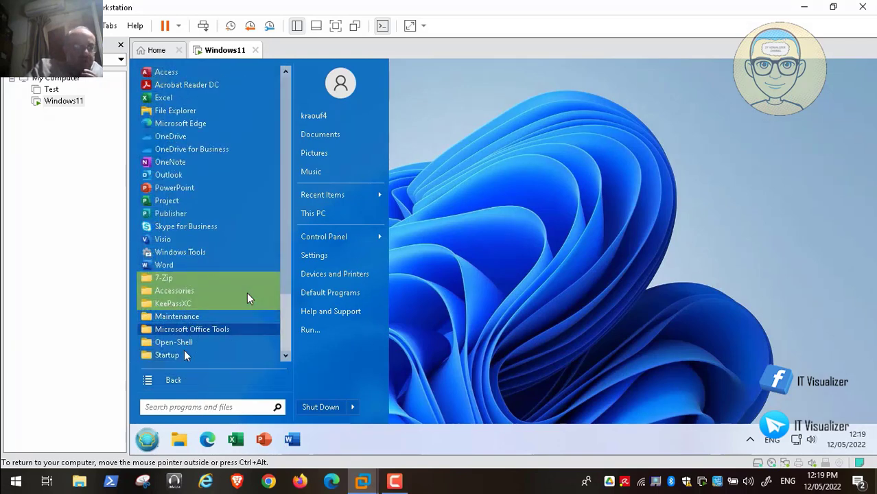
pyautogui.click(183, 381)
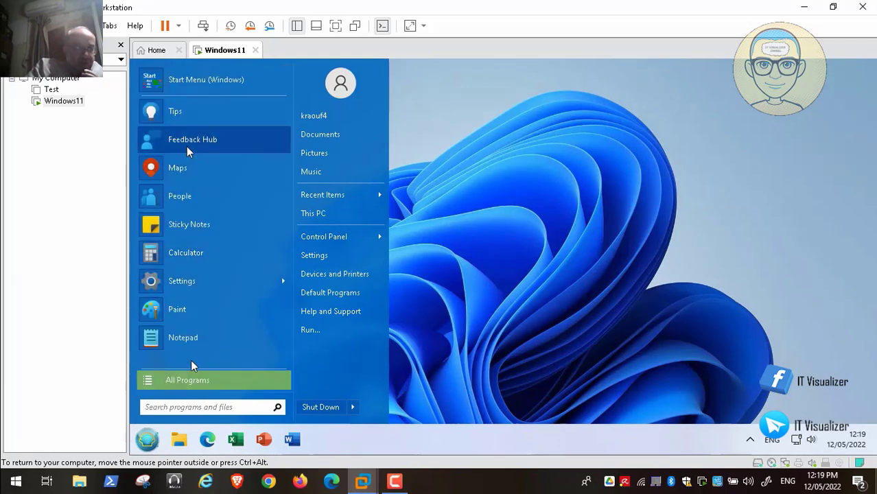
pyautogui.rightClick(171, 121)
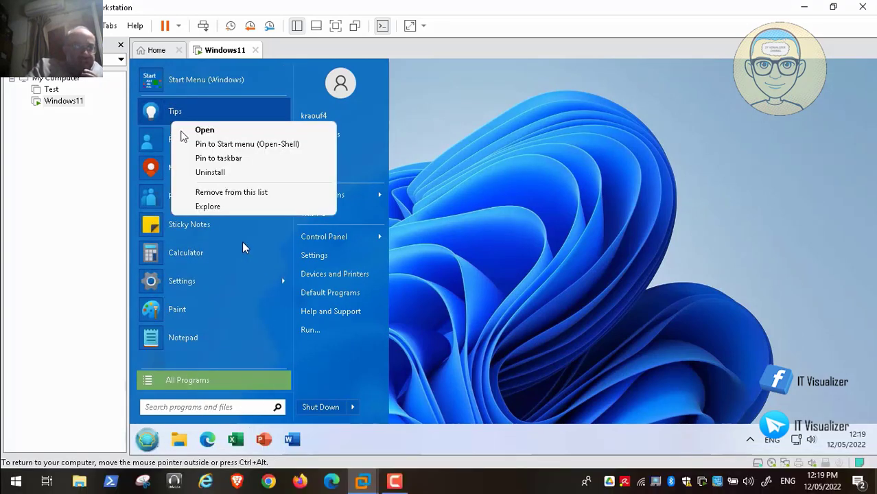
pyautogui.click(210, 192)
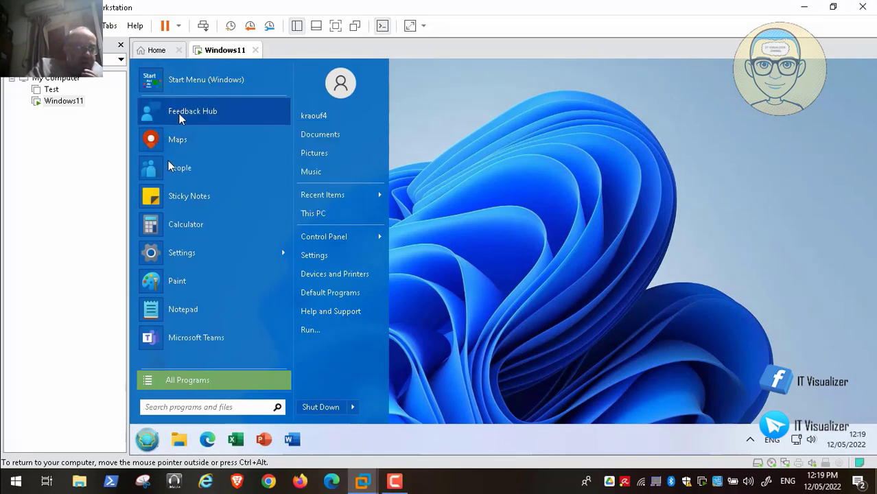
pyautogui.rightClick(179, 113)
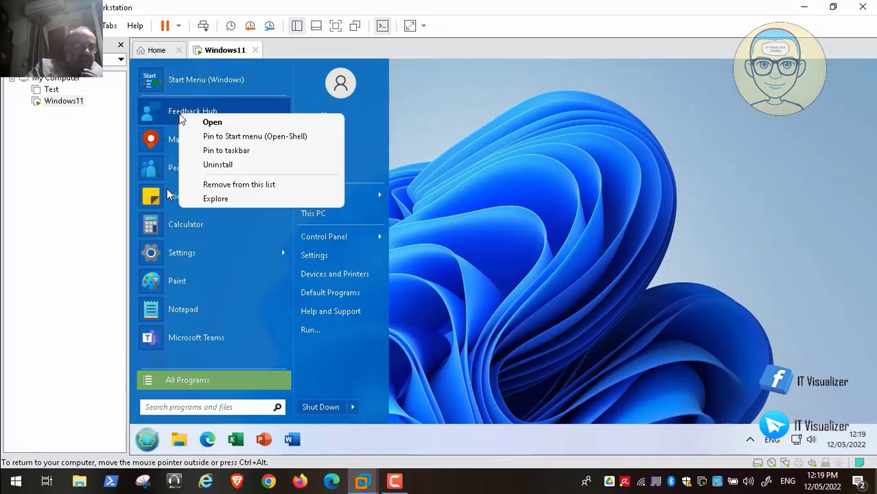
pyautogui.click(209, 185)
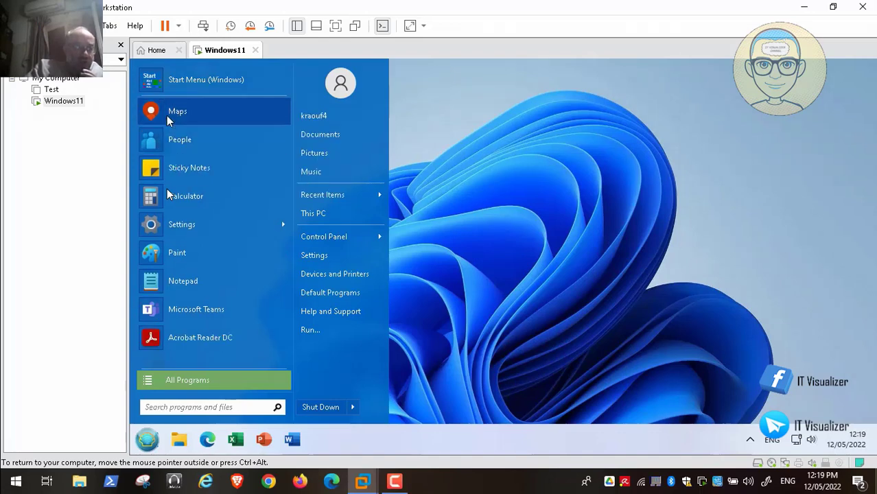
pyautogui.rightClick(167, 115)
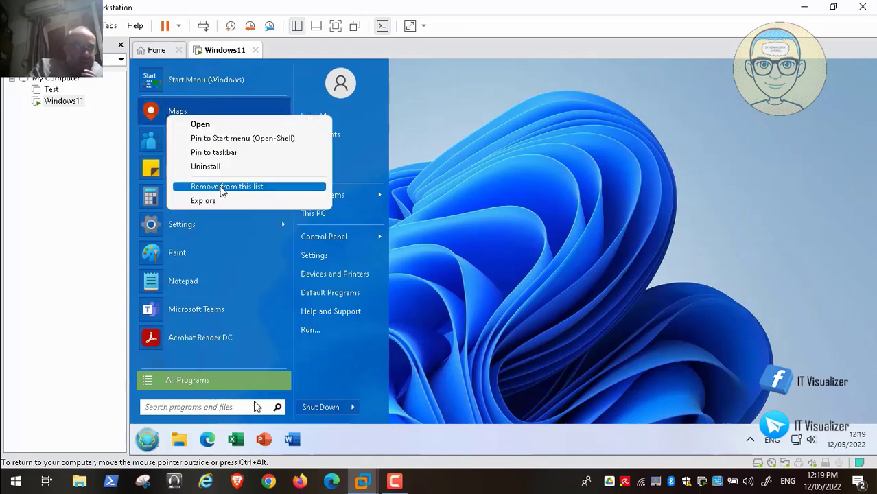
pyautogui.click(221, 187)
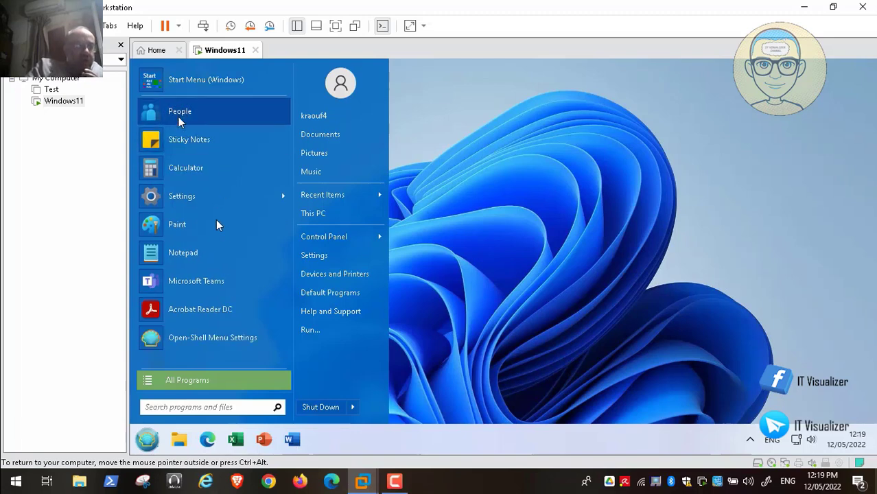
pyautogui.rightClick(180, 115)
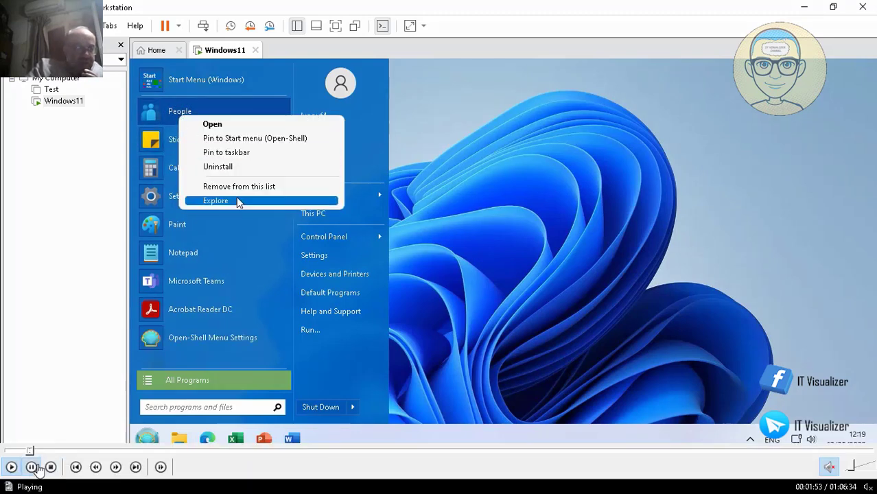
# Exit fullscreen playback and glance at Firefox's frequent sites on the host taskbar.
pyautogui.doubleClick(401, 254)
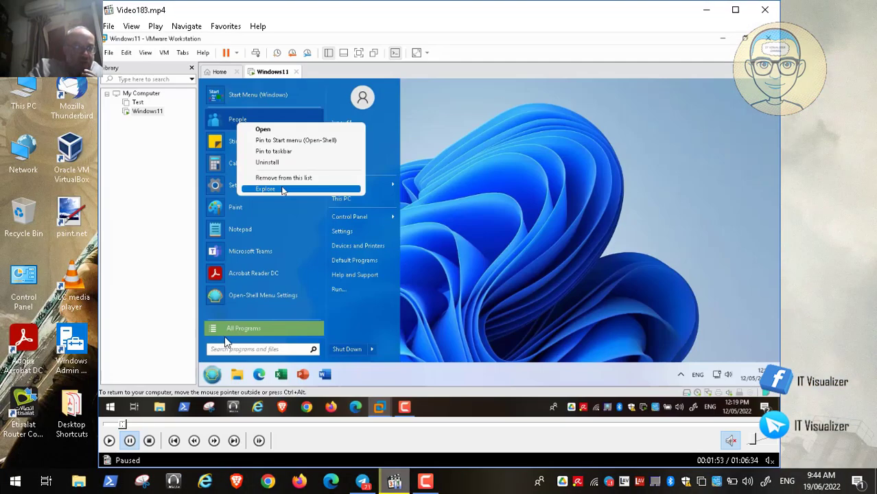
pyautogui.rightClick(299, 480)
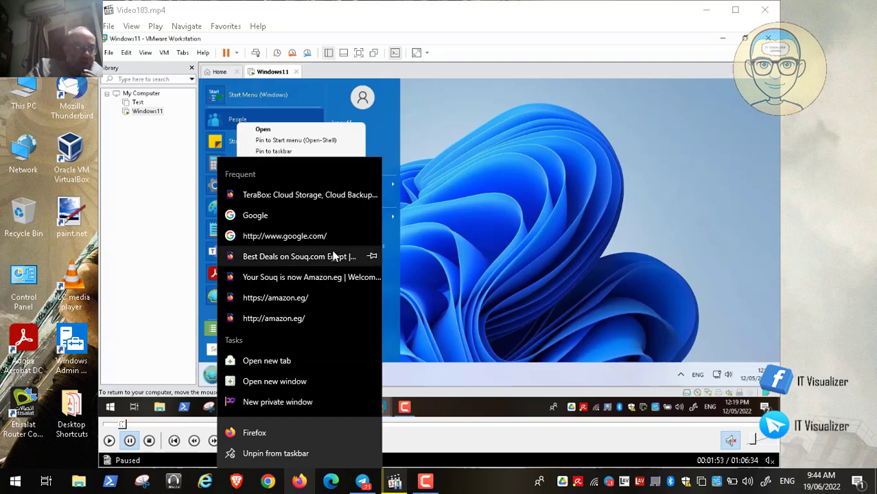
pyautogui.click(478, 489)
# Pin Excel to the host taskbar and show its recent files, including EmployeeManager.csv.
pyautogui.click(11, 485)
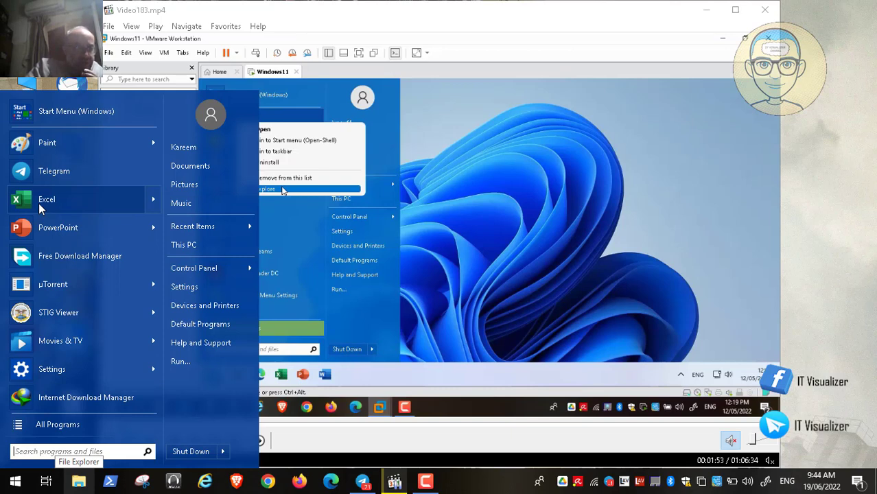
pyautogui.rightClick(39, 208)
pyautogui.click(92, 270)
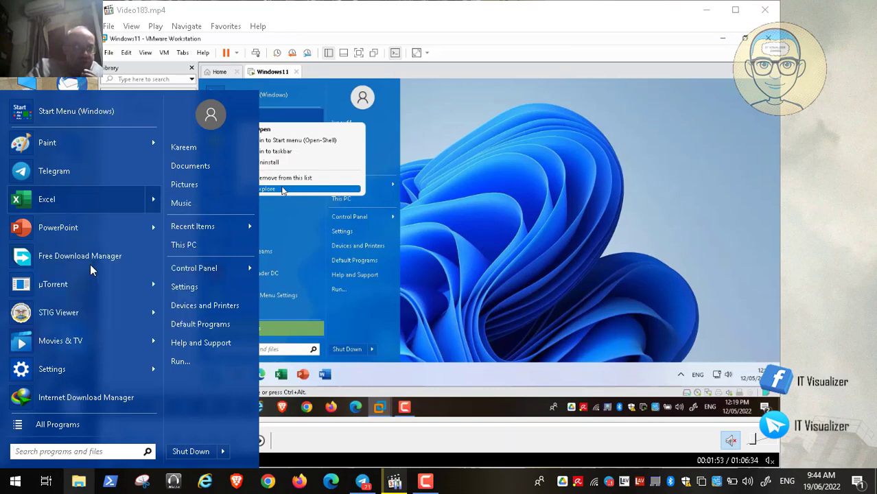
pyautogui.click(11, 485)
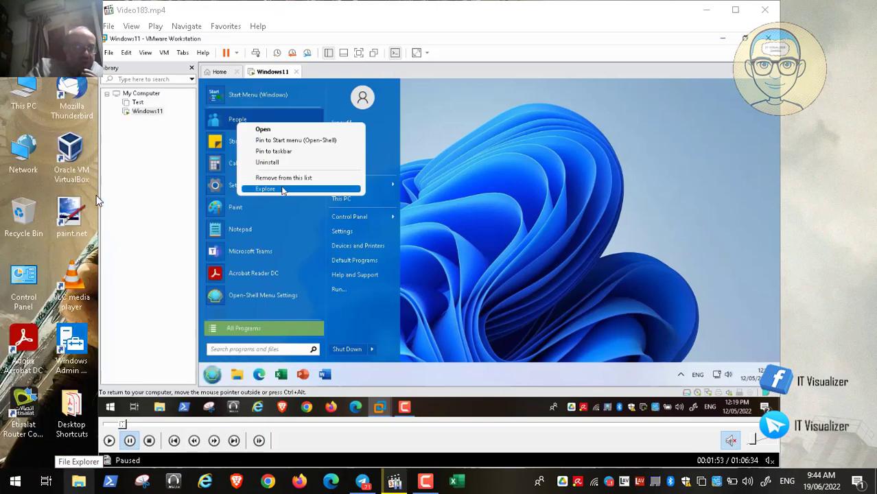
pyautogui.rightClick(464, 484)
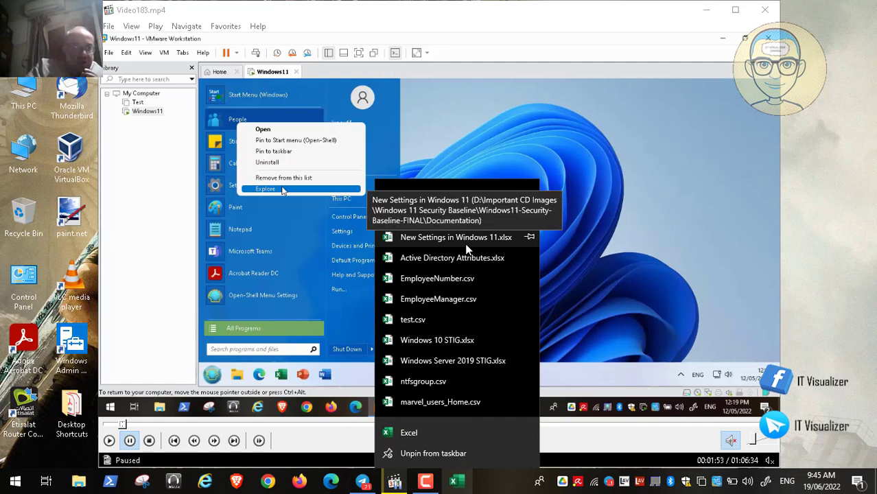
# Resume fullscreen playback and pin Excel to the top of the VM's Open-Shell Start menu.
pyautogui.doubleClick(581, 225)
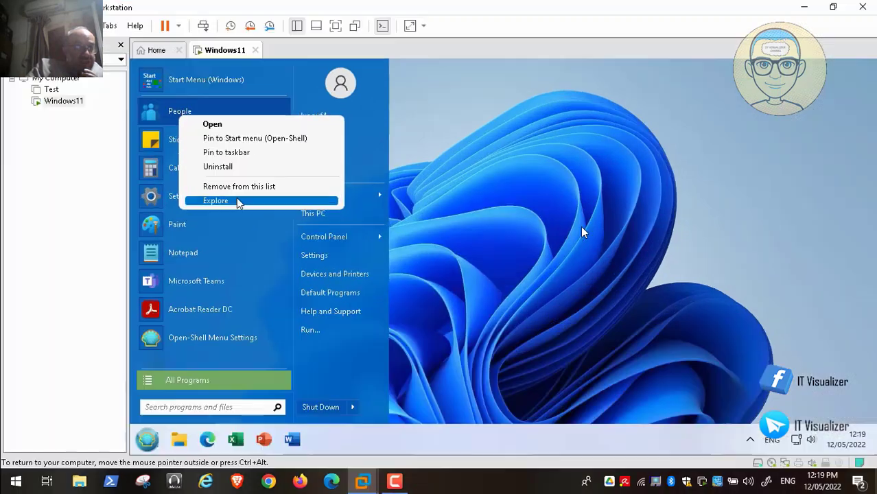
pyautogui.click(15, 471)
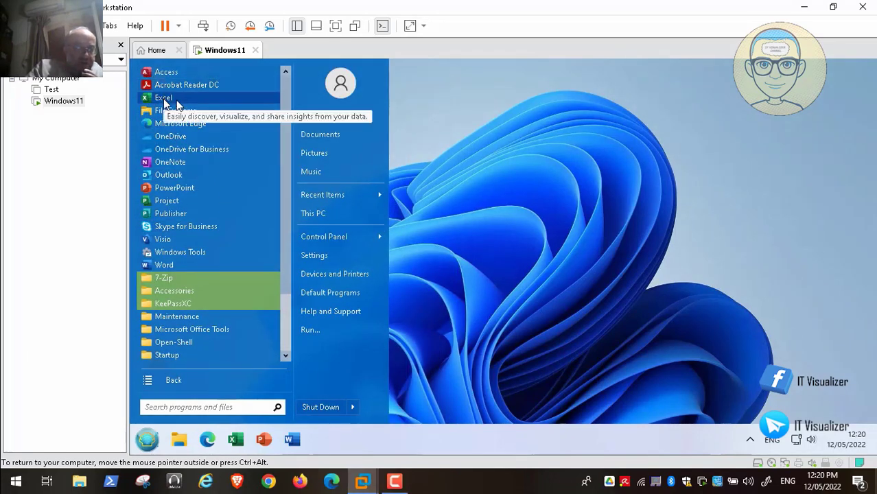
pyautogui.rightClick(172, 104)
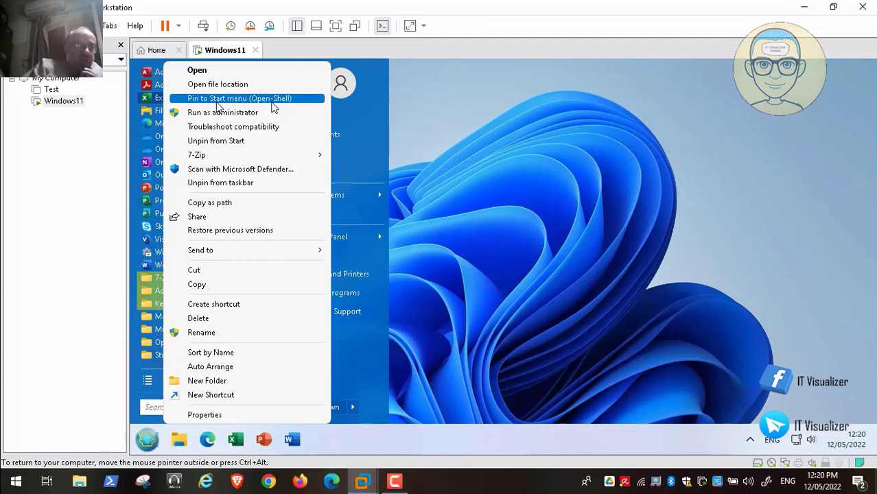
pyautogui.click(217, 100)
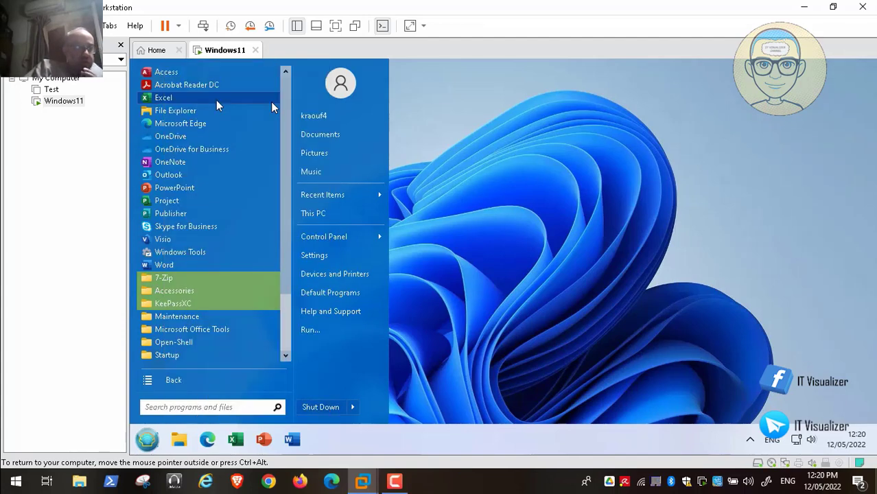
pyautogui.click(195, 384)
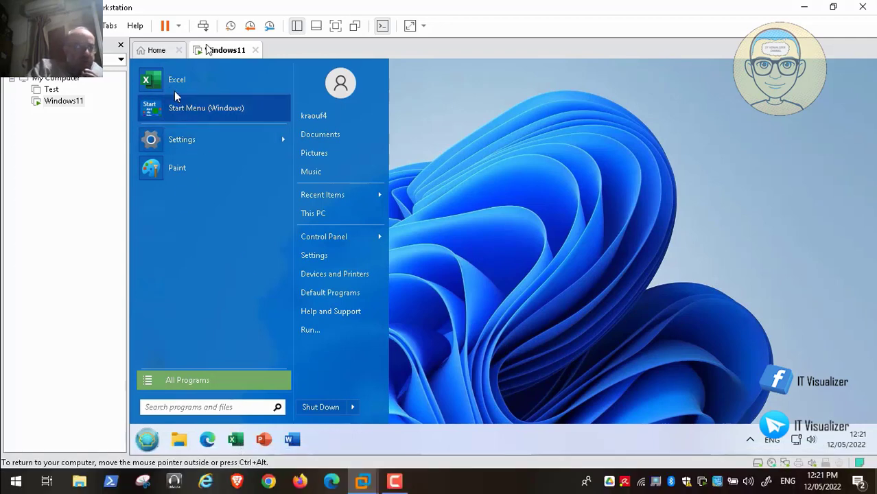
# Open Word's options in the VM's program list, check Excel's recent files on the host, and resume.
pyautogui.click(170, 389)
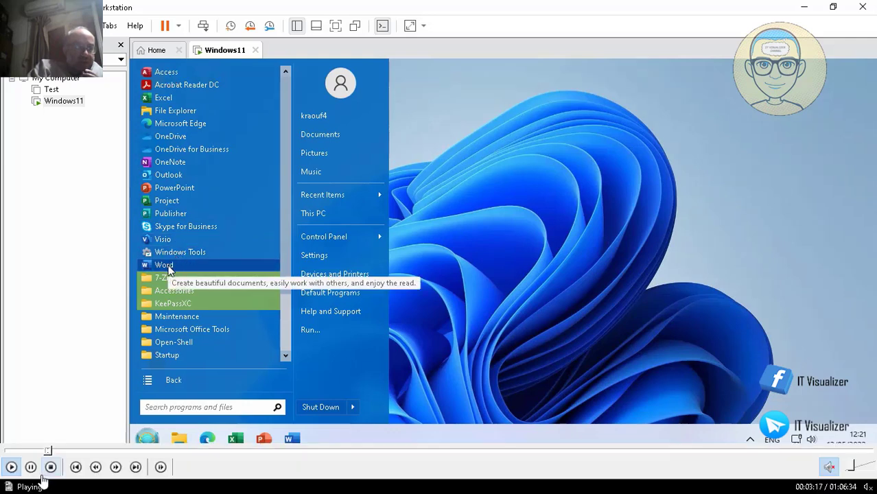
pyautogui.rightClick(169, 268)
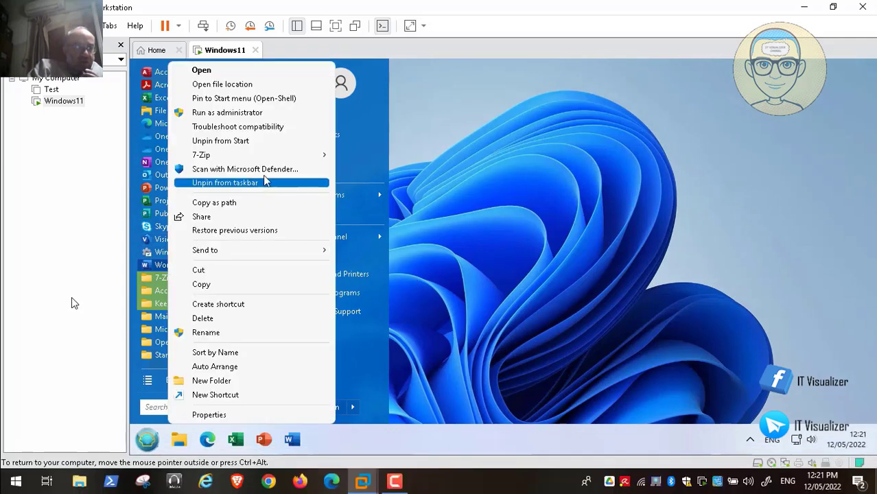
pyautogui.doubleClick(115, 311)
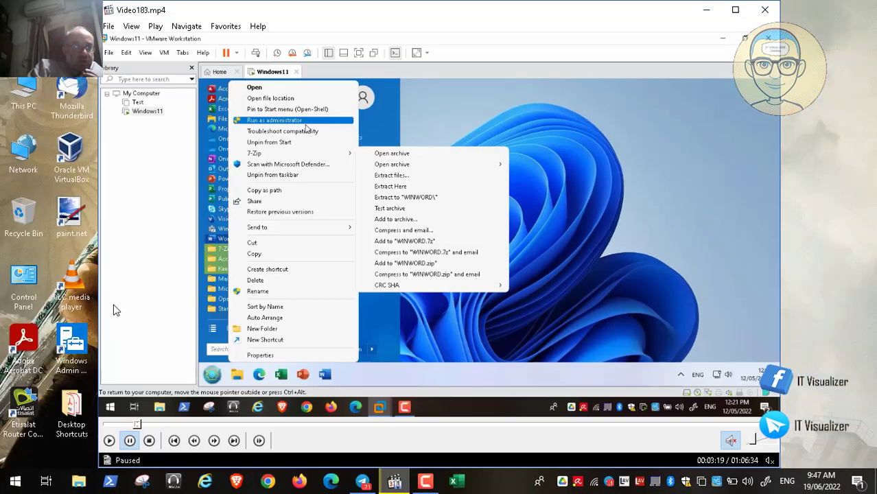
pyautogui.press('super')
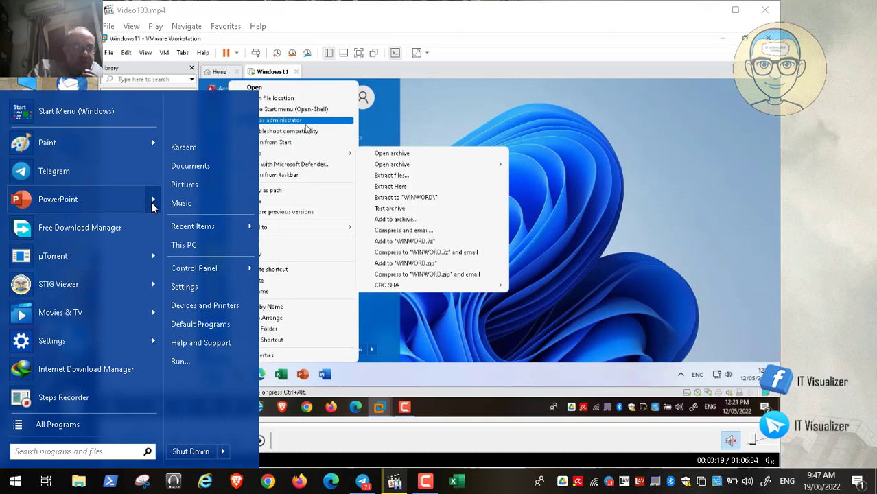
pyautogui.moveTo(153, 206)
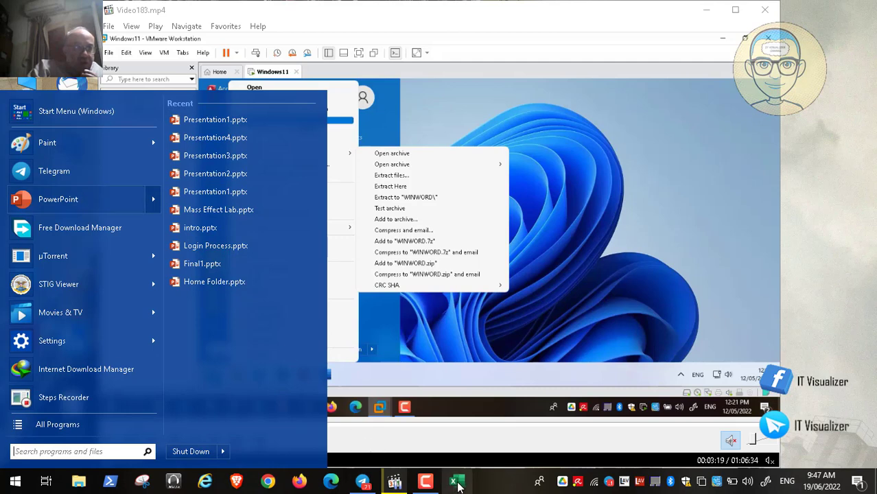
pyautogui.rightClick(457, 482)
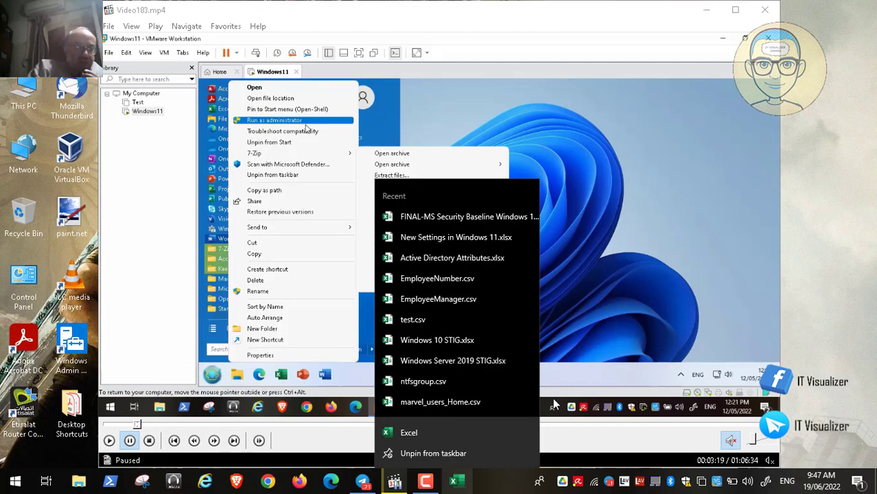
pyautogui.click(621, 256)
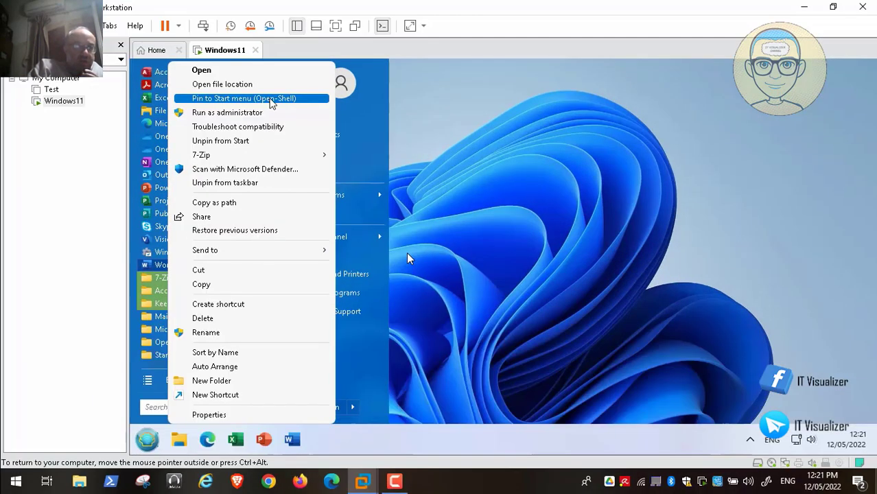
# Pin Word and PowerPoint to the Open-Shell Start menu, and Outlook to both taskbar and Start menu.
pyautogui.click(273, 101)
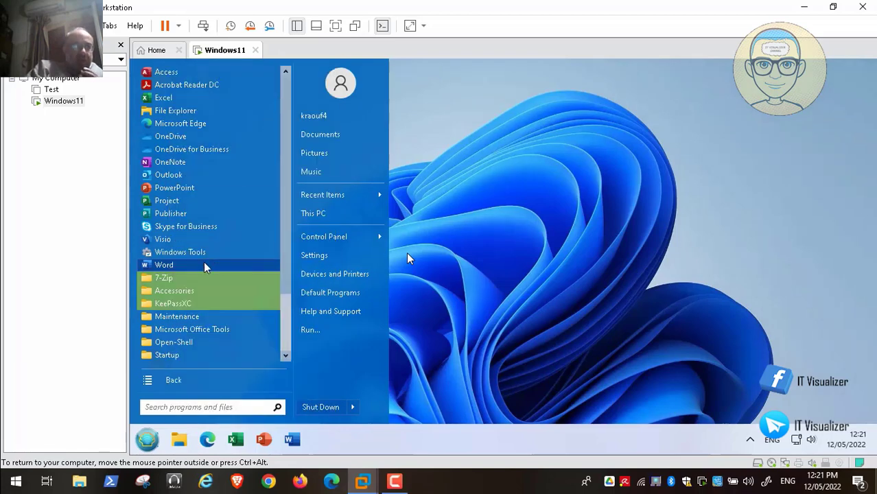
pyautogui.rightClick(173, 196)
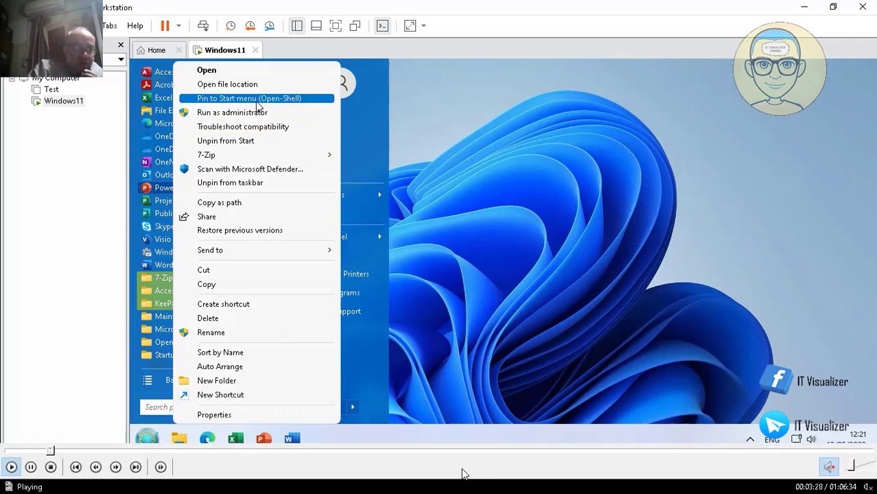
pyautogui.click(260, 99)
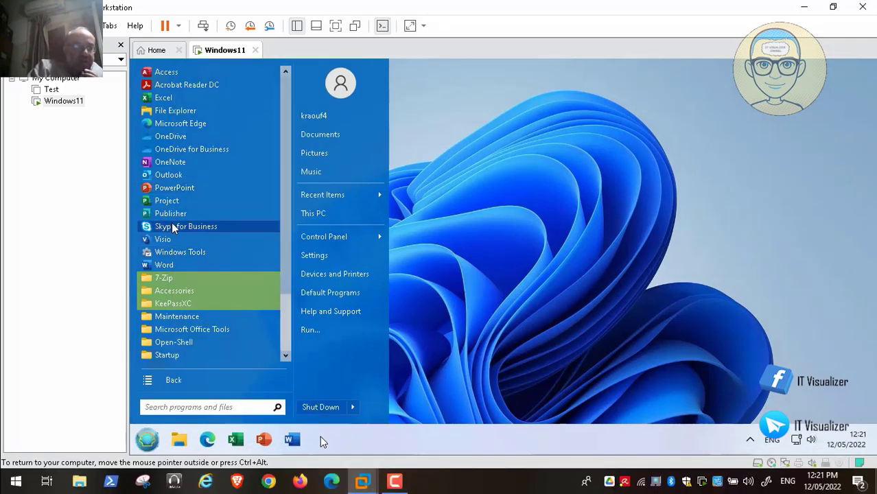
pyautogui.rightClick(172, 177)
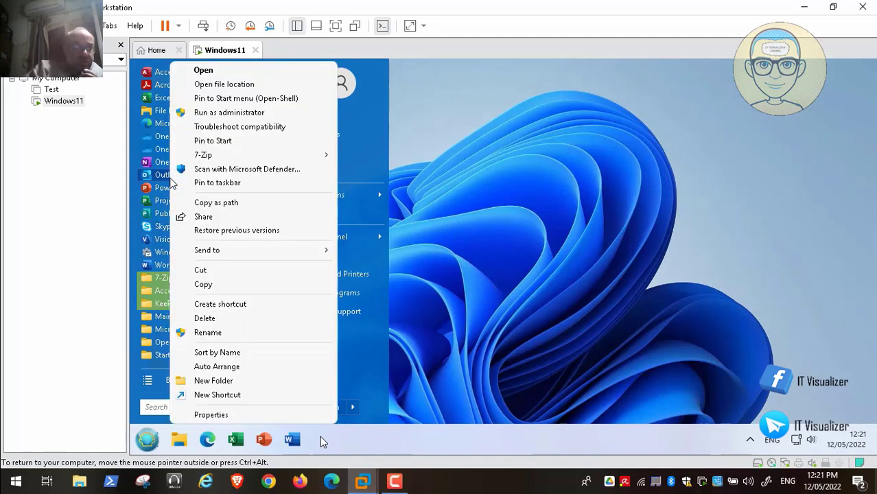
pyautogui.click(241, 187)
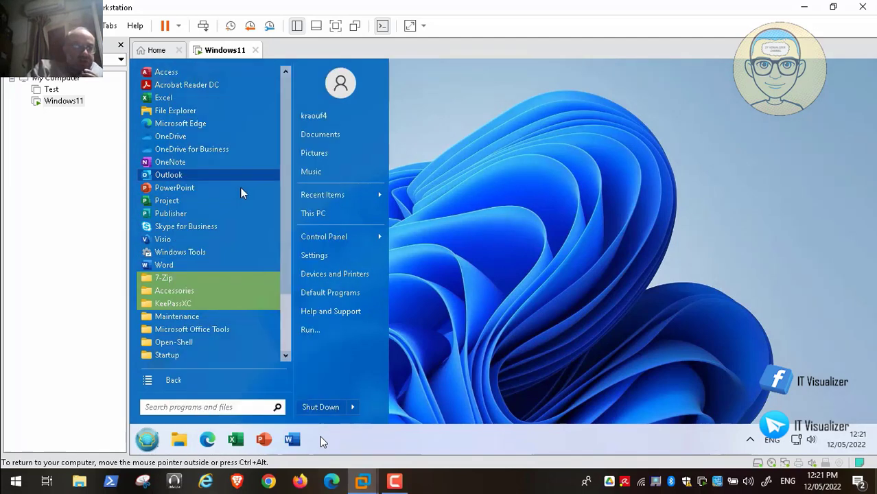
pyautogui.rightClick(180, 177)
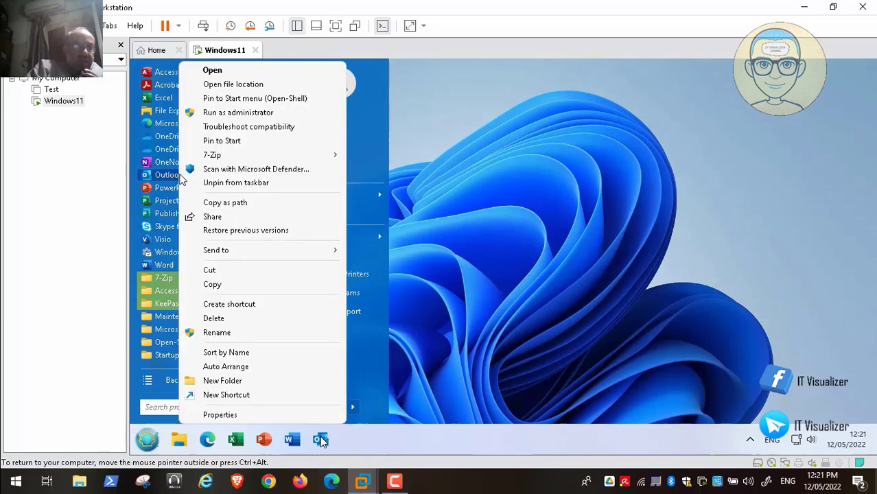
pyautogui.click(245, 98)
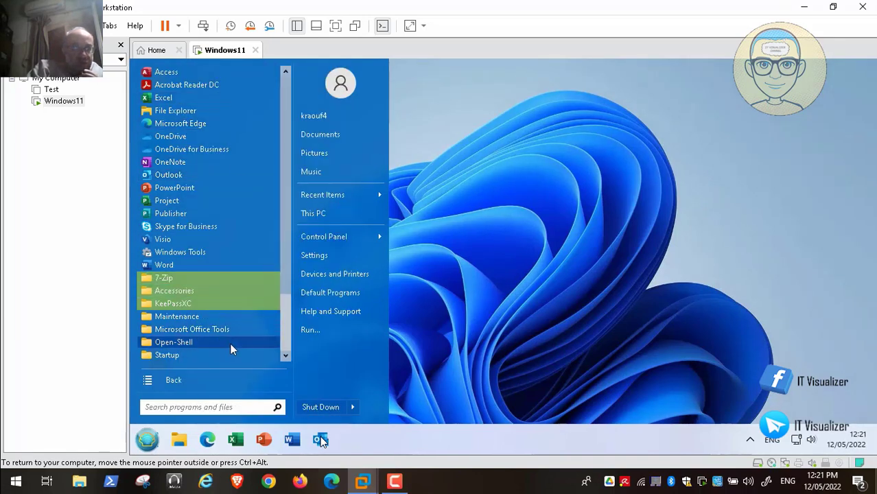
pyautogui.scroll(-2, 288, 349)
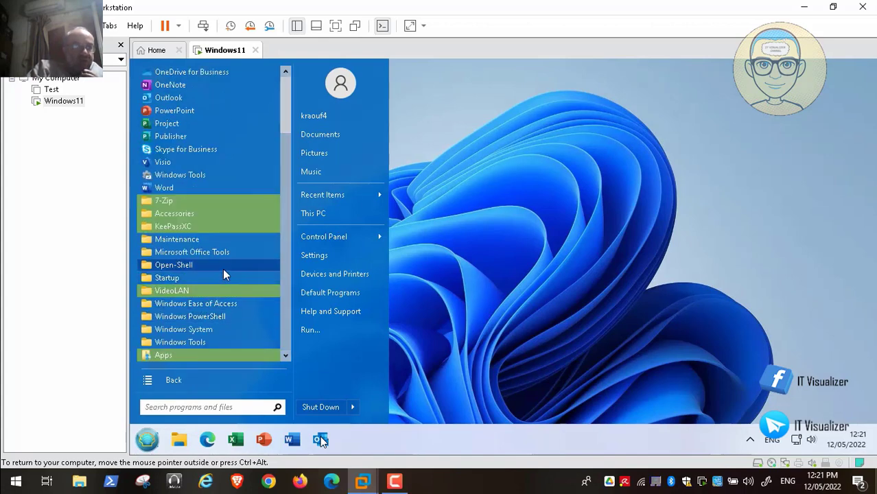
pyautogui.click(222, 306)
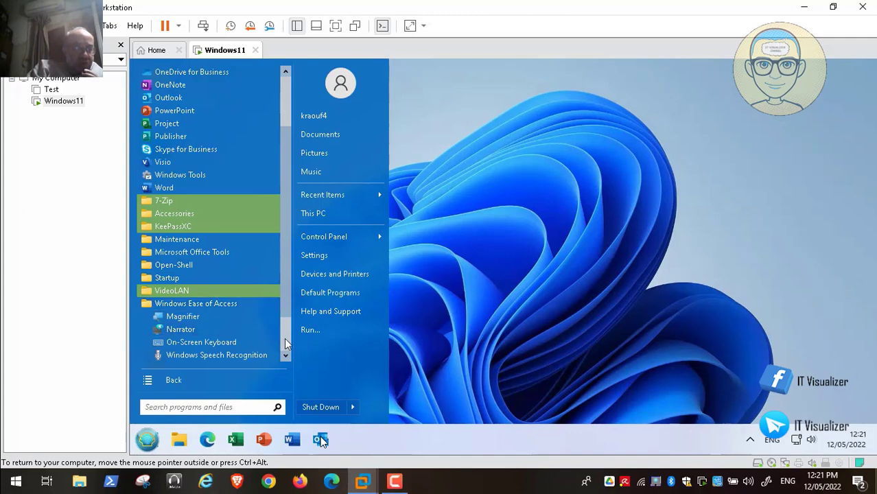
pyautogui.scroll(-2, 288, 349)
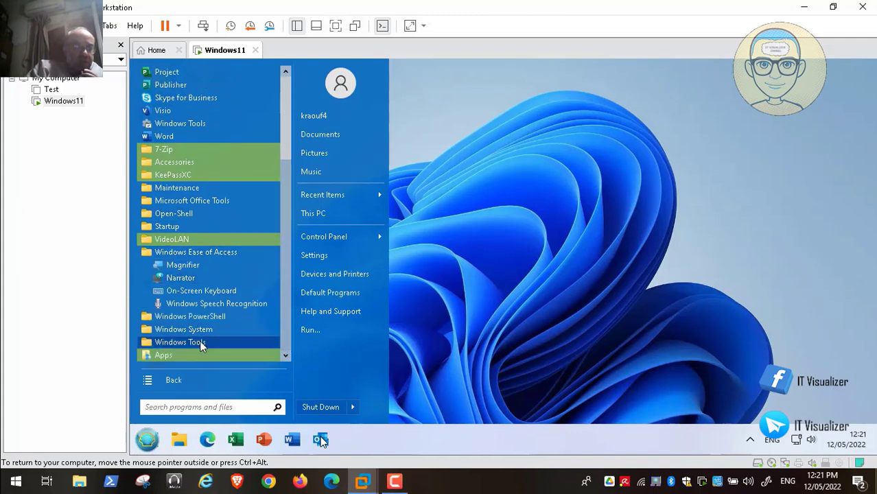
pyautogui.click(241, 343)
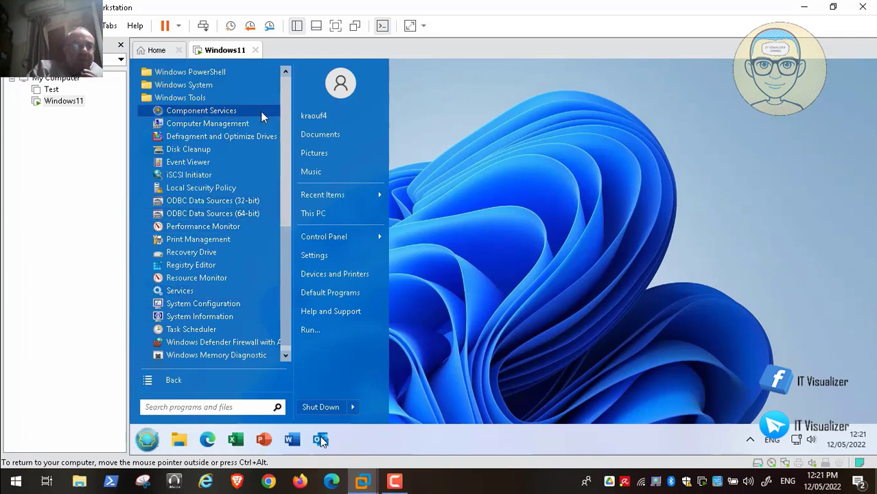
pyautogui.click(288, 94)
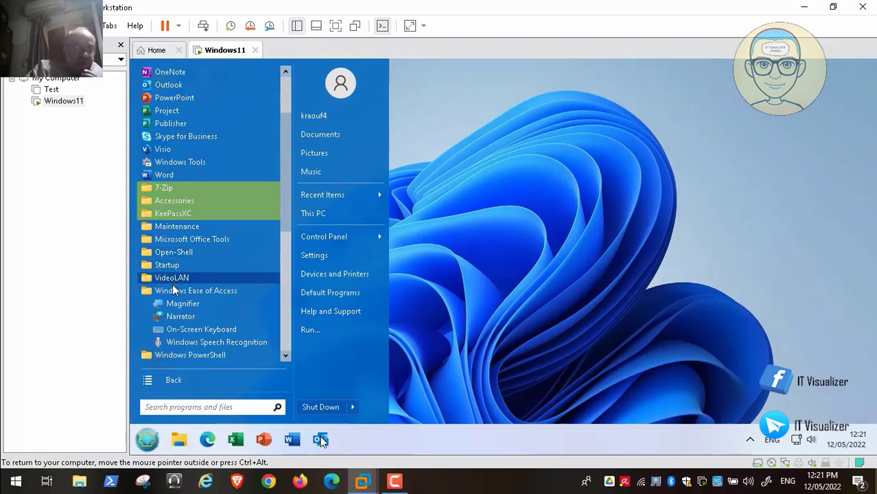
pyautogui.click(172, 293)
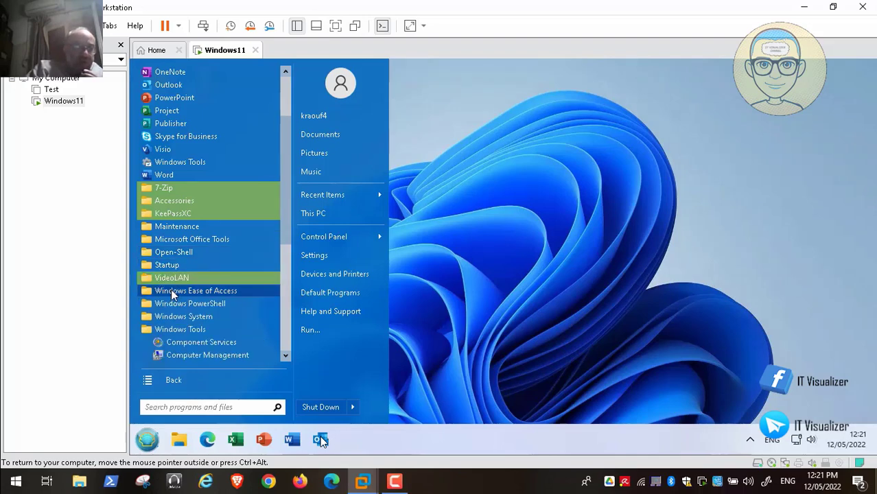
pyautogui.click(205, 330)
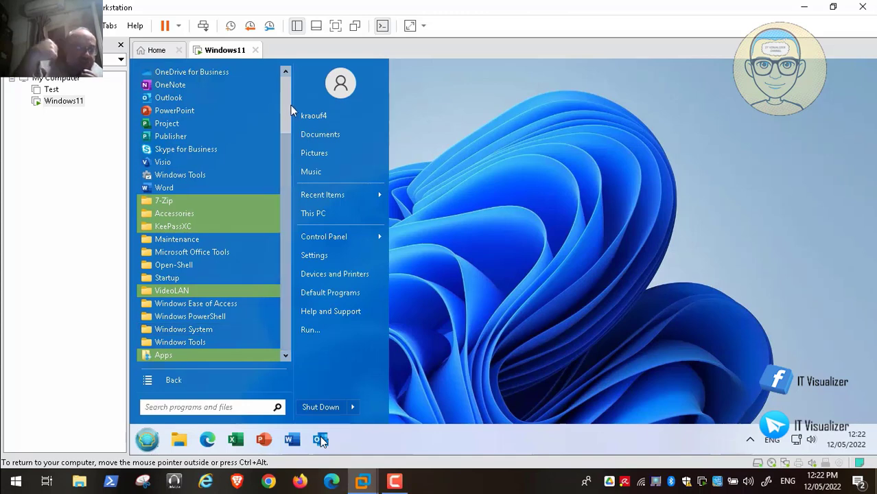
pyautogui.scroll(2, 288, 115)
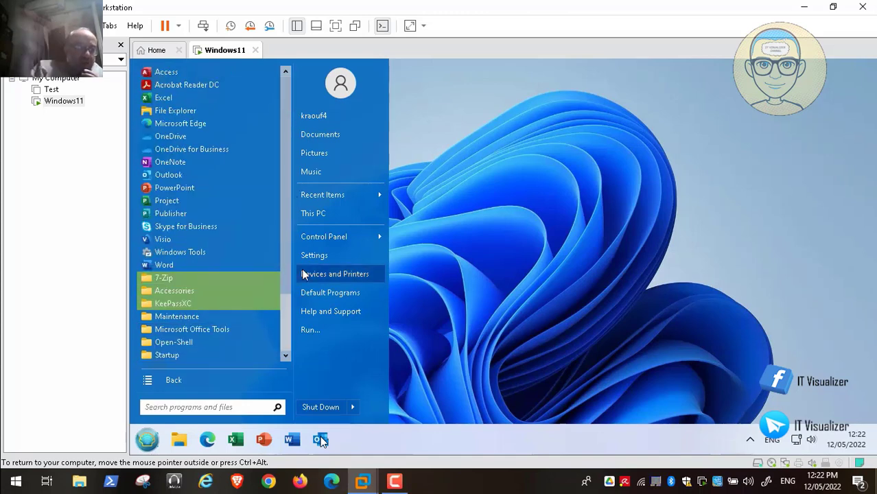
pyautogui.scroll(-2, 197, 336)
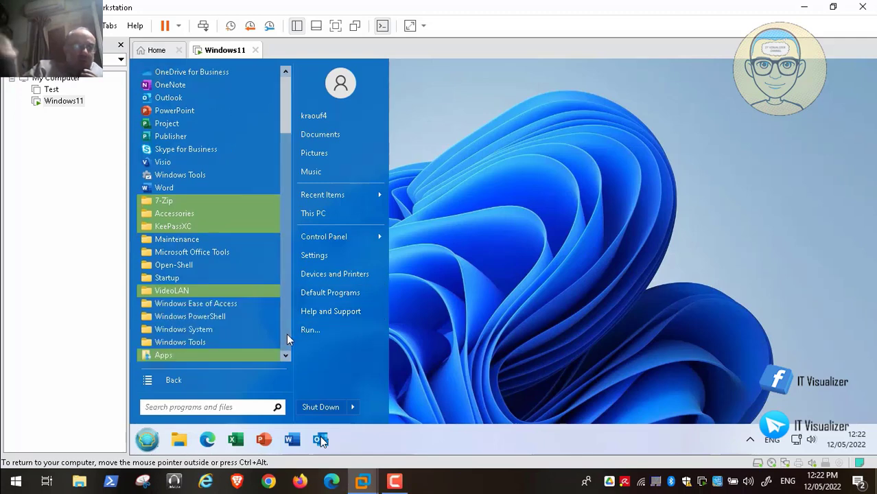
pyautogui.click(200, 342)
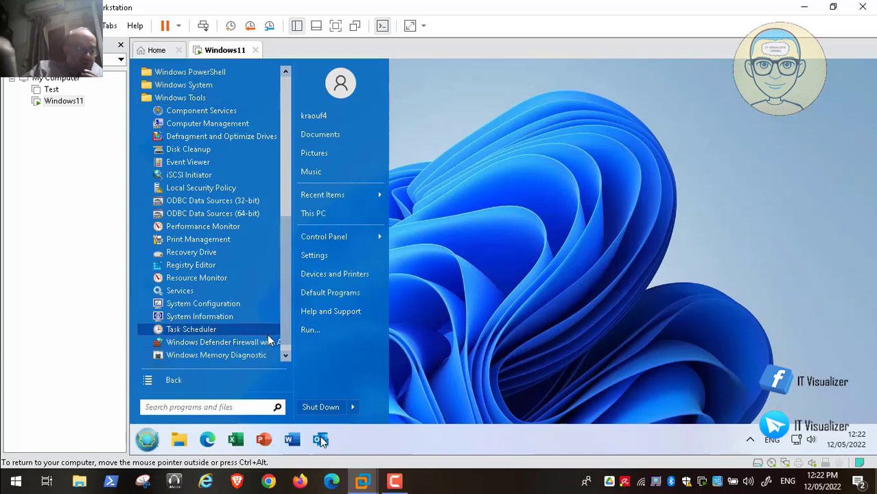
pyautogui.click(285, 355)
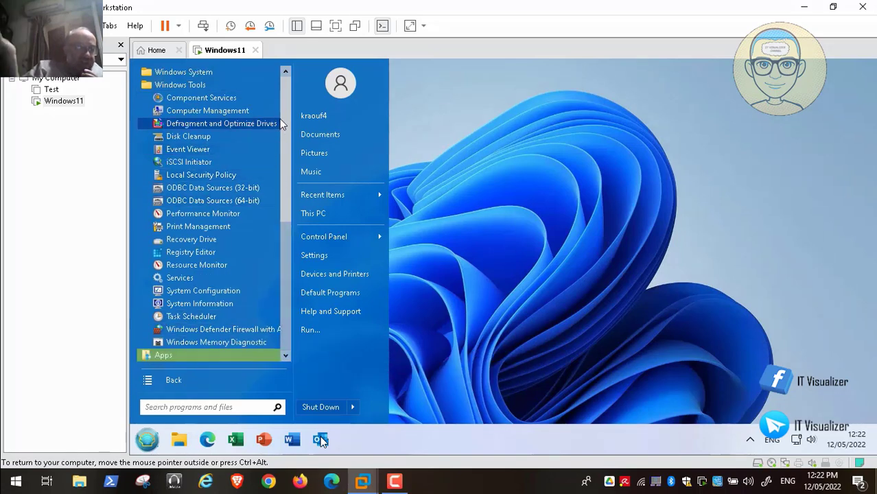
pyautogui.click(220, 72)
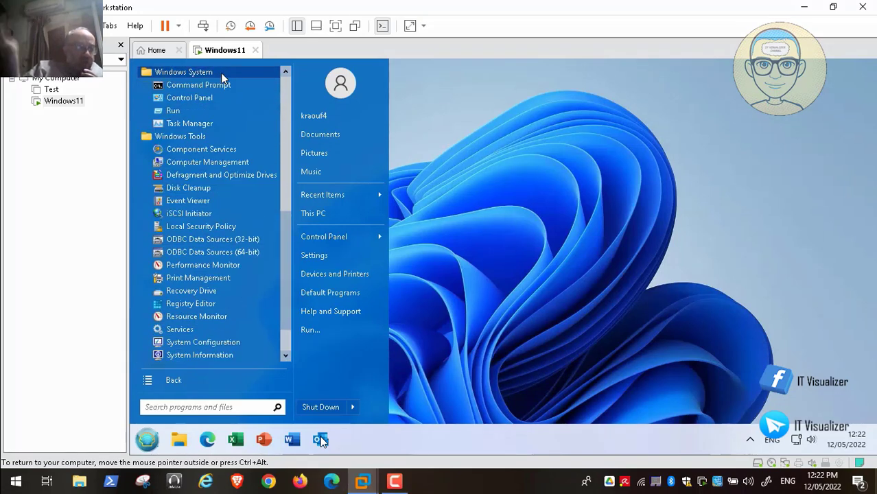
pyautogui.click(287, 71)
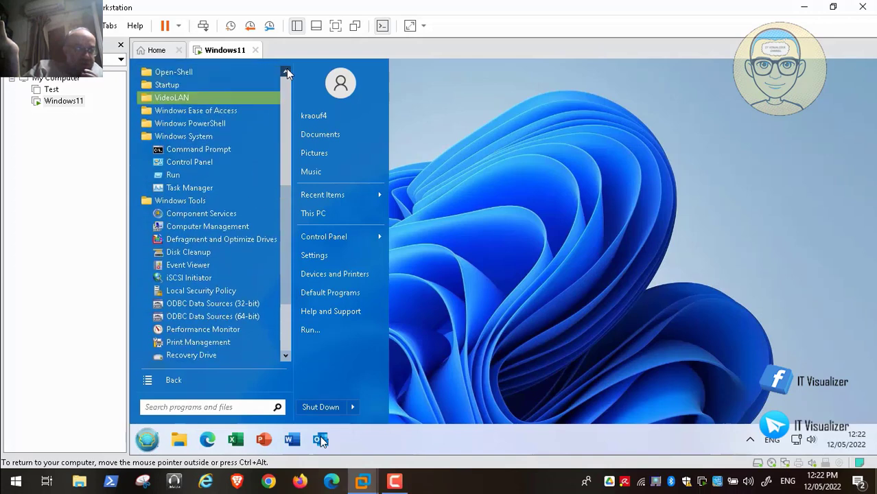
pyautogui.moveTo(287, 68); pyautogui.dragTo(286, 68)
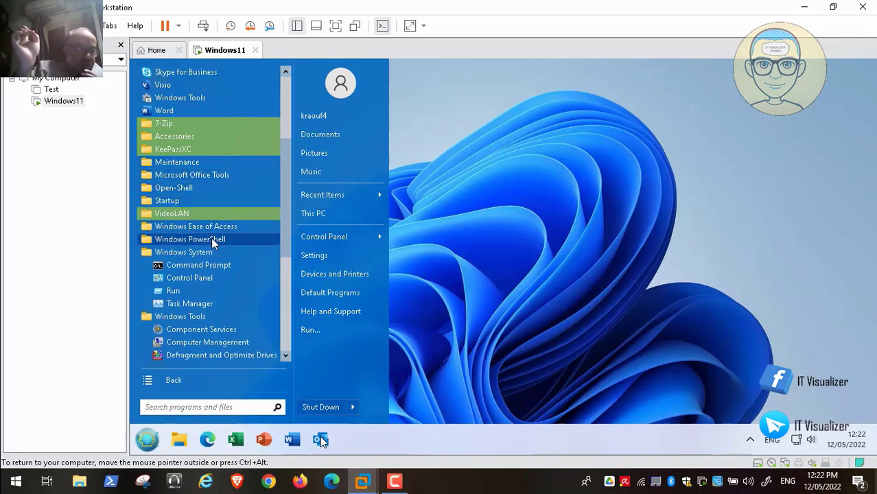
pyautogui.moveTo(199, 469)
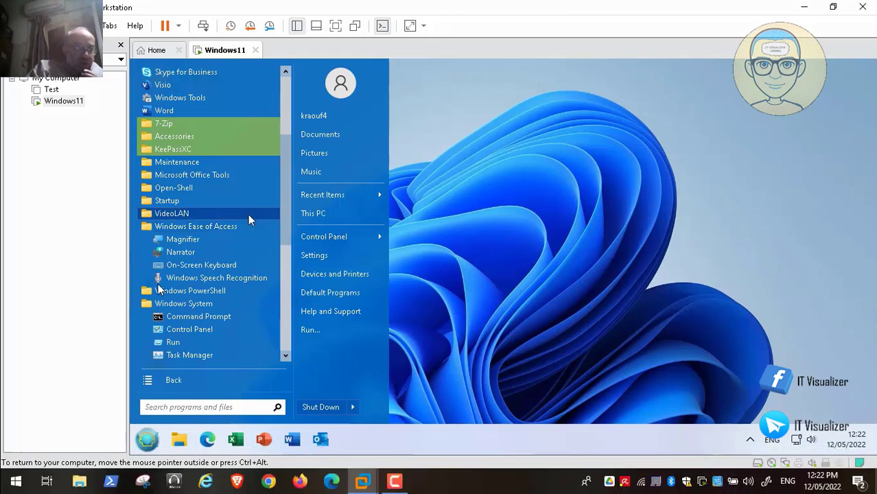
pyautogui.click(285, 90)
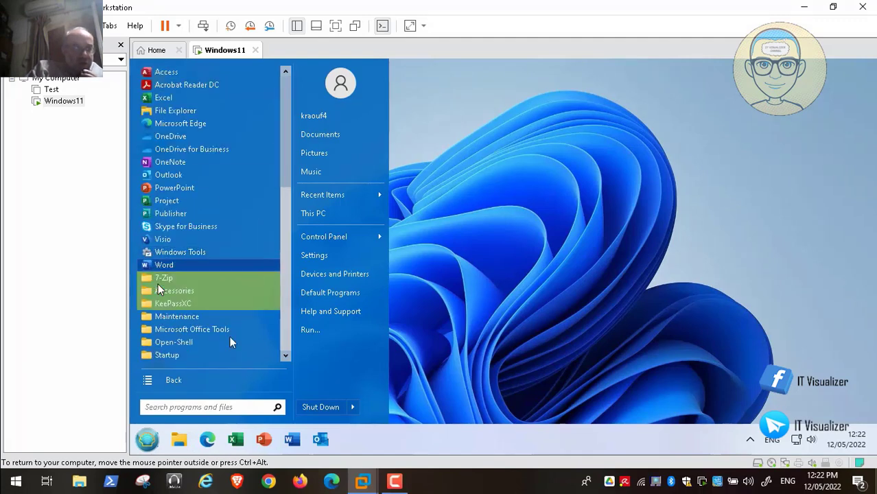
pyautogui.click(197, 407)
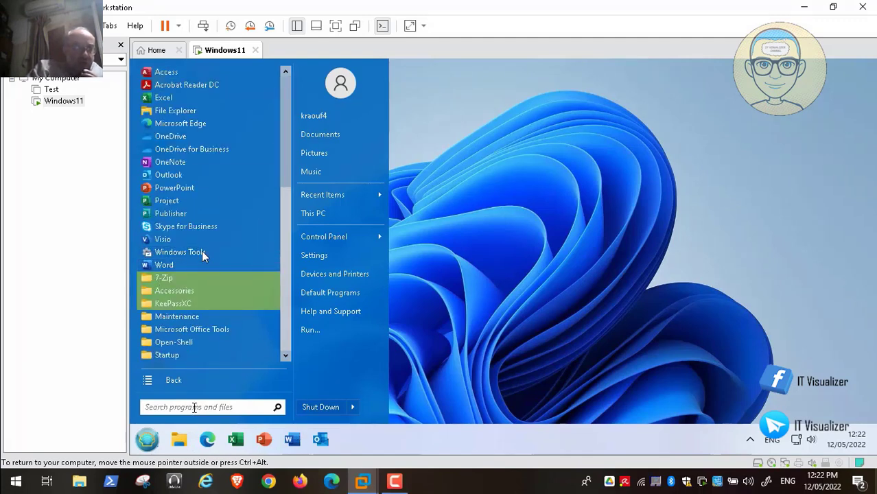
# Search 'sni', pin Snipping Tool to the Open-Shell Start menu and create its desktop shortcut.
pyautogui.write('snip')
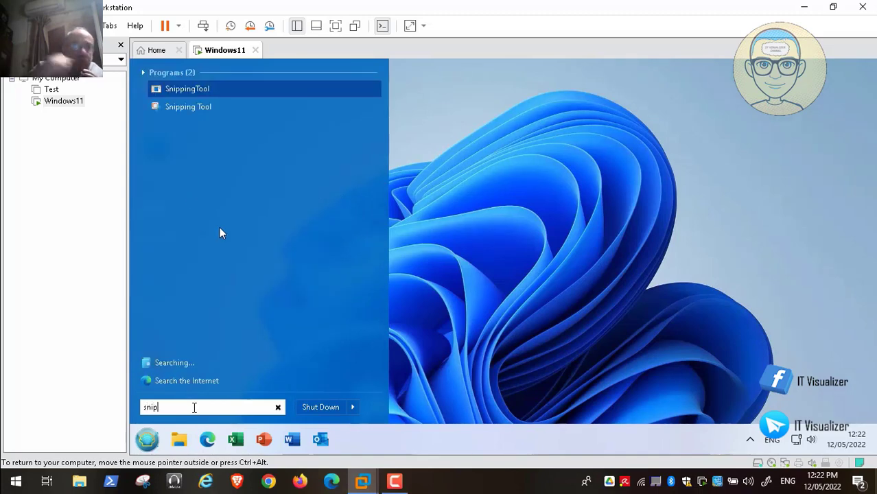
pyautogui.rightClick(174, 111)
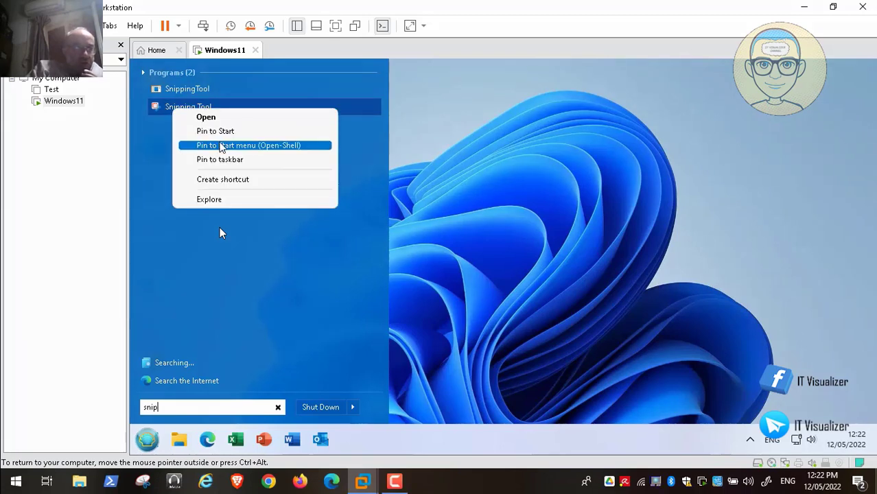
pyautogui.click(221, 146)
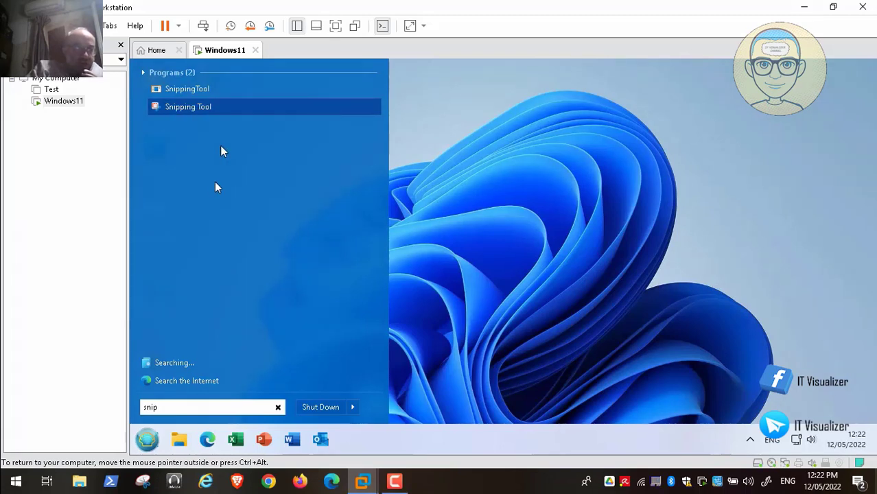
pyautogui.rightClick(194, 112)
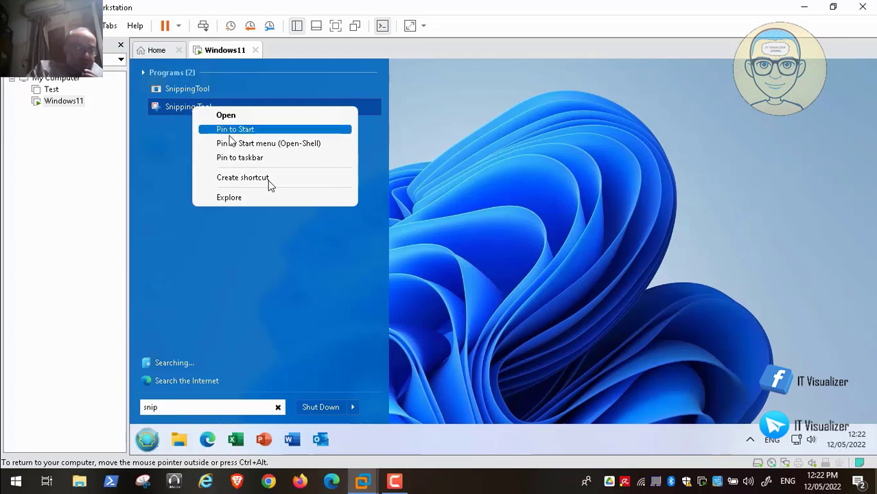
pyautogui.click(268, 180)
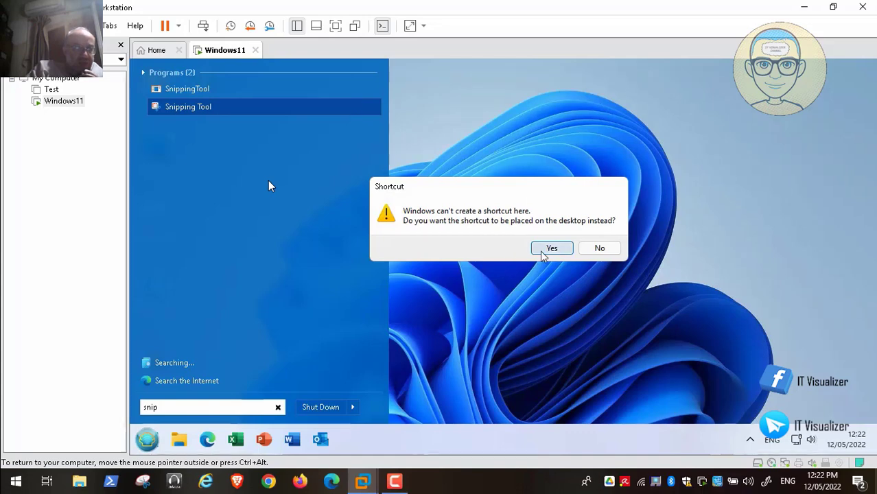
pyautogui.click(546, 248)
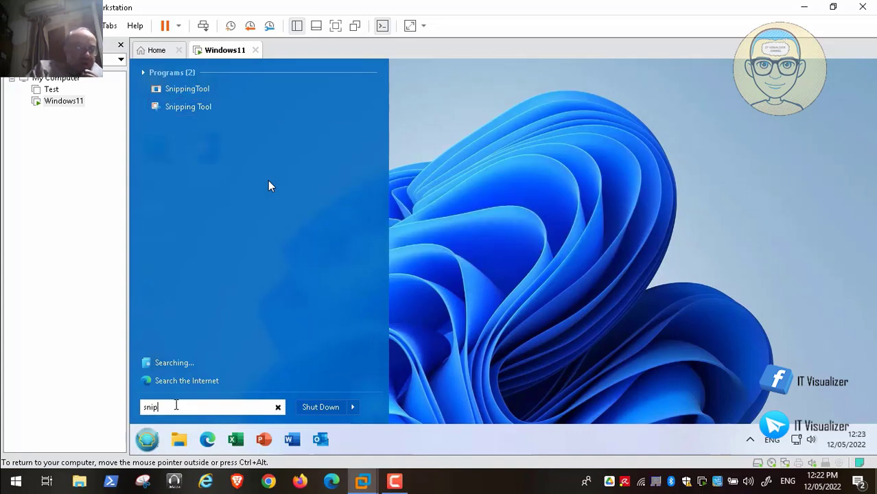
pyautogui.press('BackSpace')
pyautogui.press('BackSpace')
pyautogui.press('BackSpace')
# Search the guest Start menu for Steps Recorder and pin it to Start.
pyautogui.write('te')
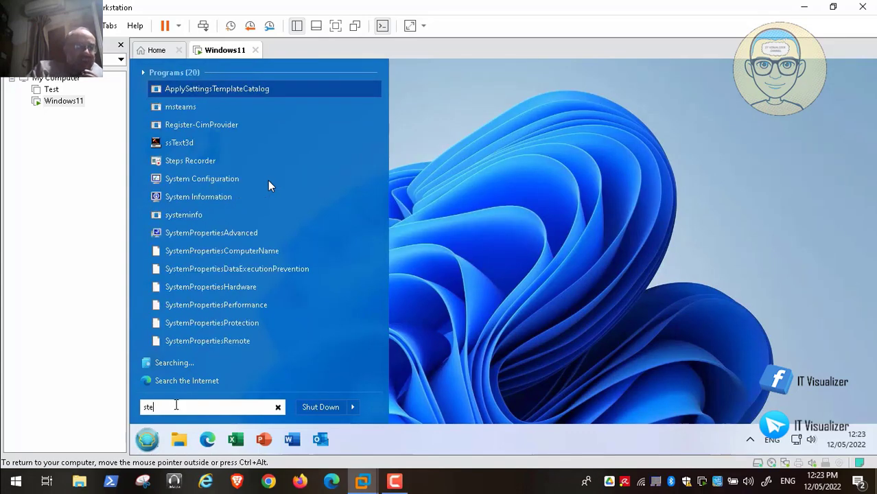
pyautogui.write('p')
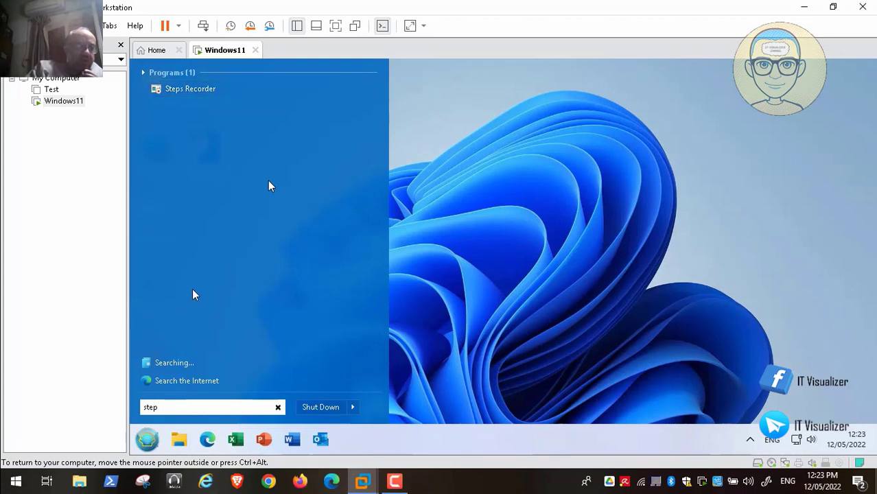
pyautogui.rightClick(191, 96)
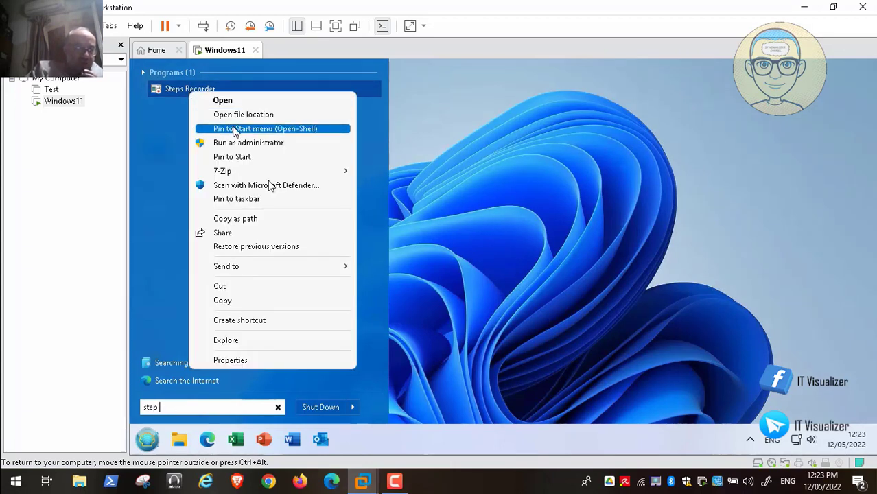
pyautogui.click(234, 131)
# Place a Steps Recorder shortcut on the desktop and clear the search box.
pyautogui.rightClick(188, 89)
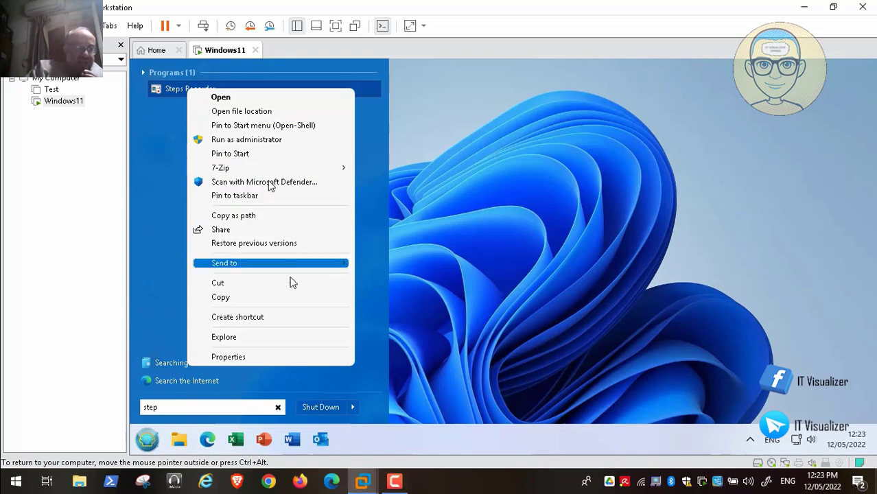
pyautogui.click(291, 318)
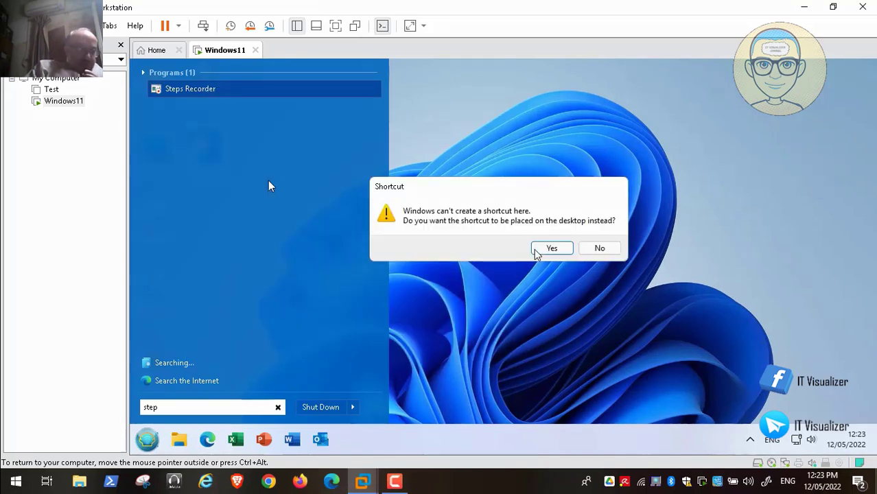
pyautogui.click(552, 249)
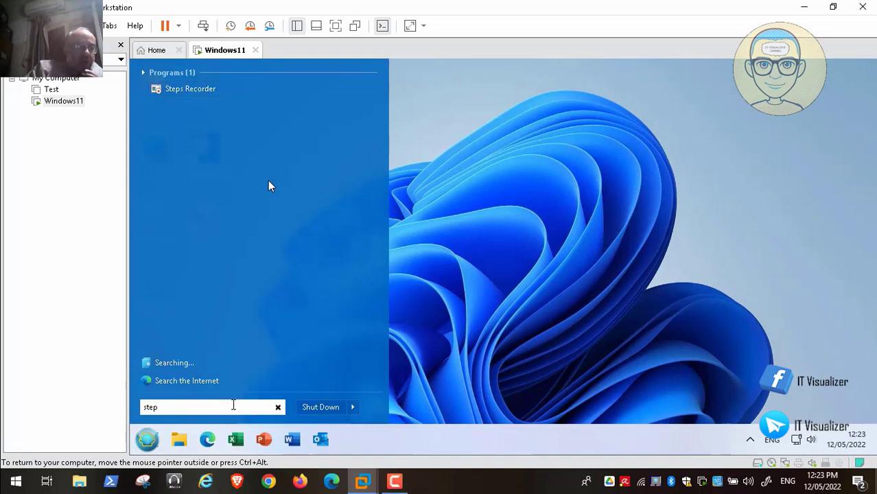
pyautogui.click(278, 407)
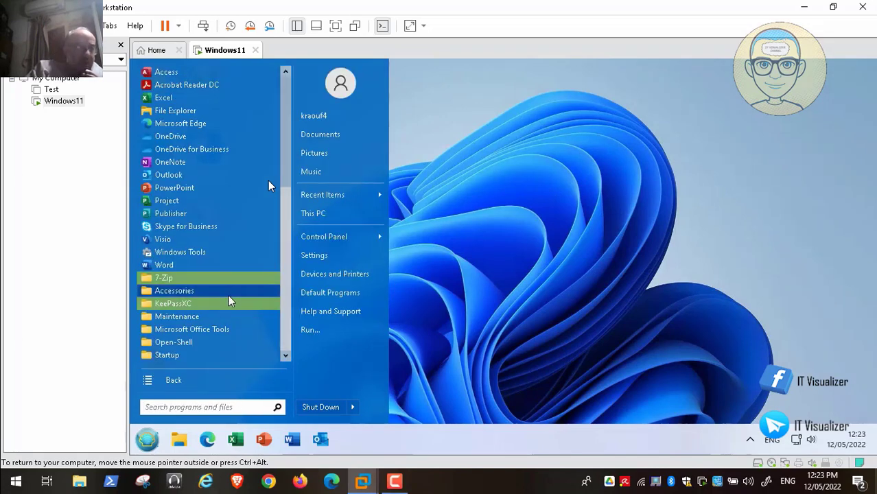
# Return the guest Start menu to its pinned list, then pause and minimize the media player.
pyautogui.click(209, 386)
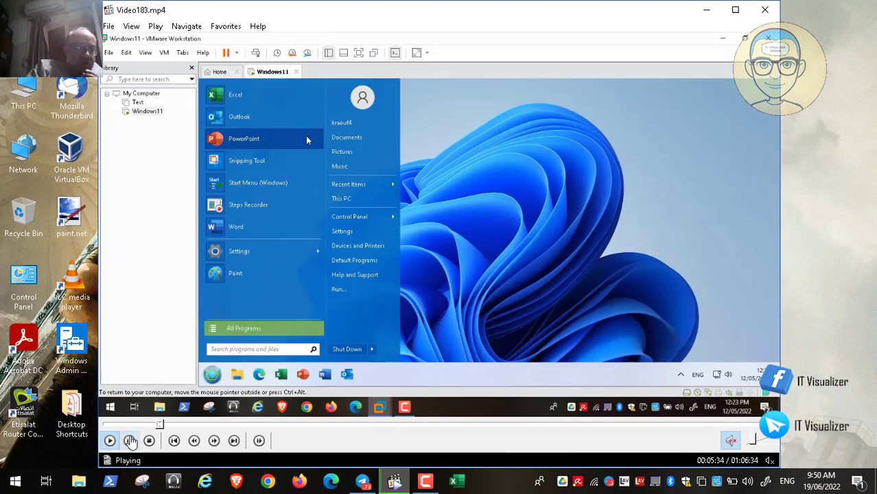
pyautogui.click(129, 441)
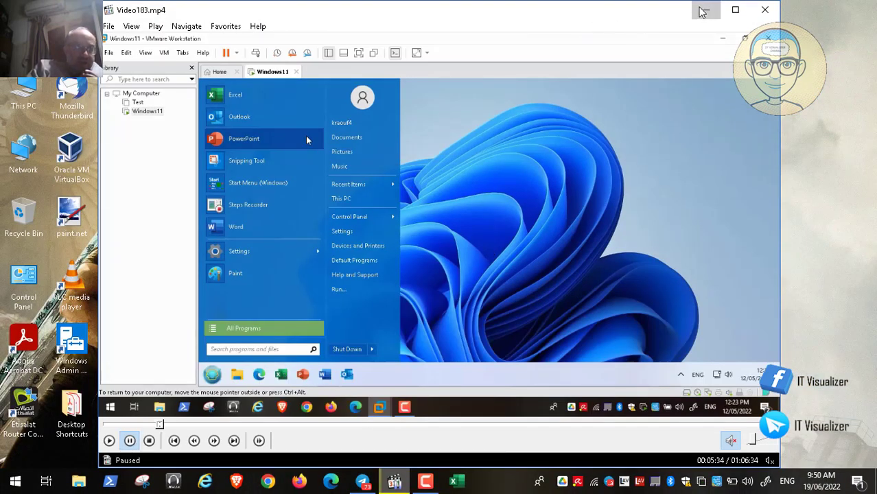
pyautogui.click(702, 9)
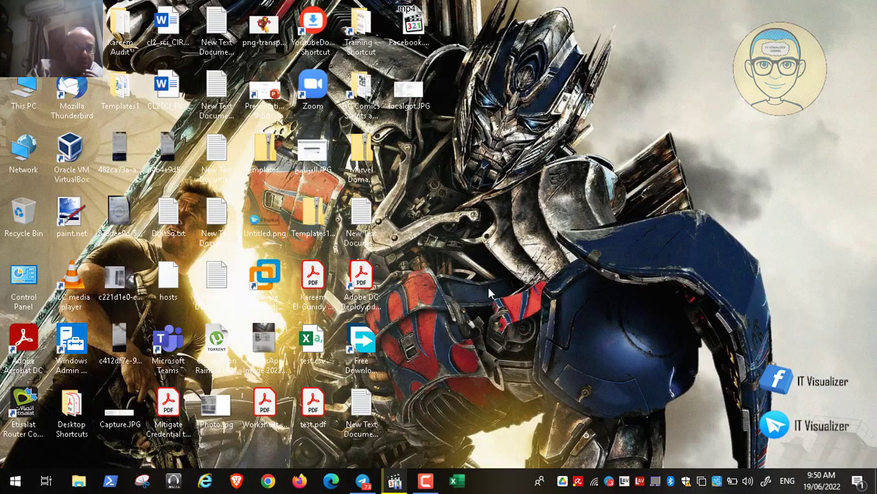
pyautogui.click(142, 481)
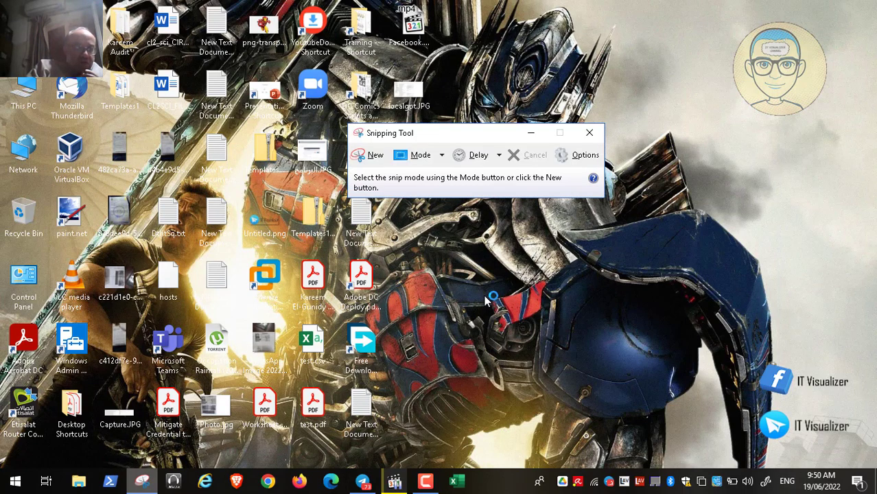
pyautogui.click(371, 155)
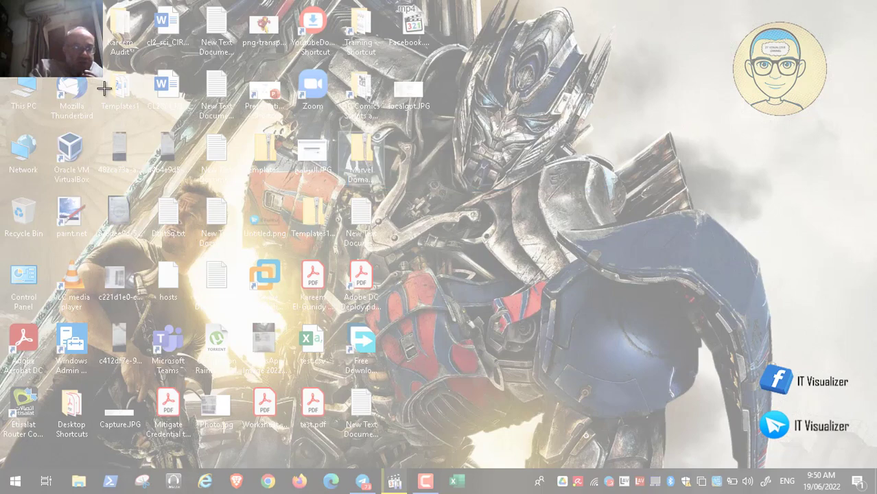
pyautogui.moveTo(11, 2); pyautogui.dragTo(454, 289)
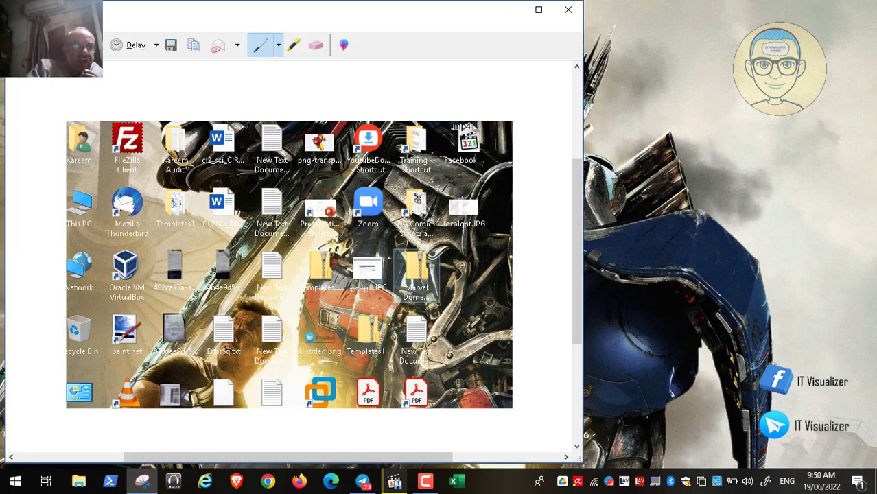
pyautogui.hotkey('alt', 'f')
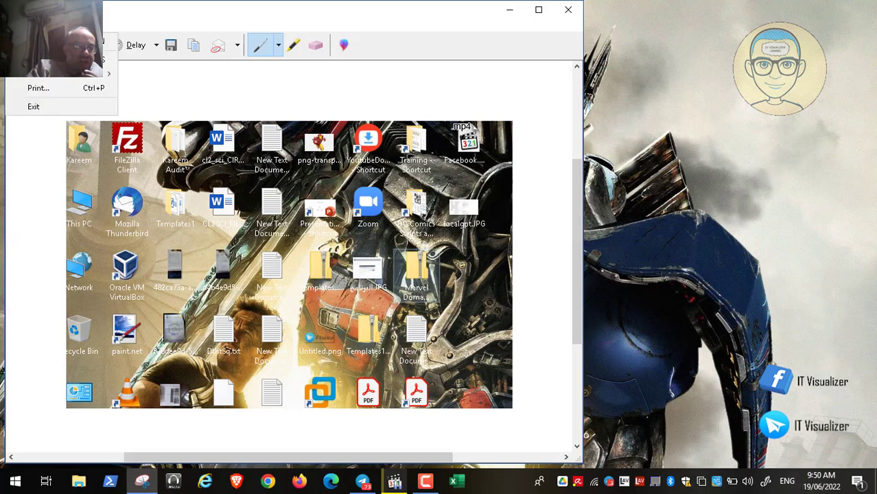
pyautogui.press('Return')
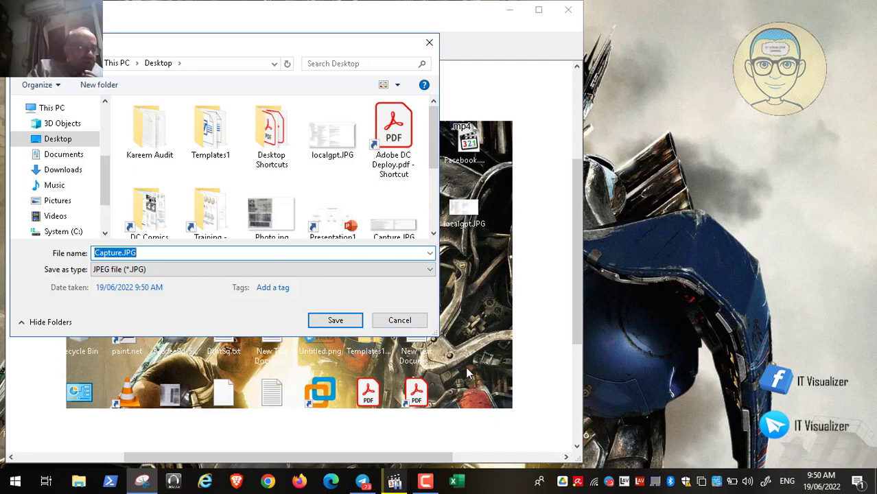
pyautogui.click(399, 320)
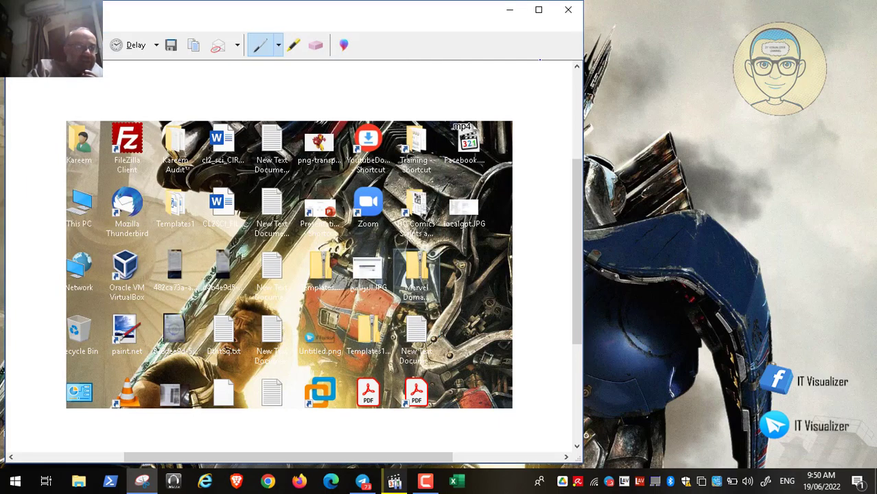
pyautogui.click(569, 10)
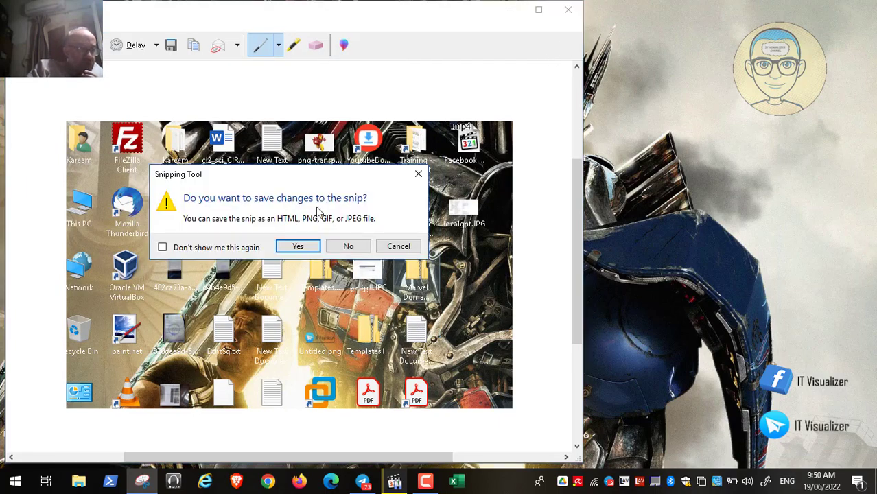
pyautogui.click(348, 246)
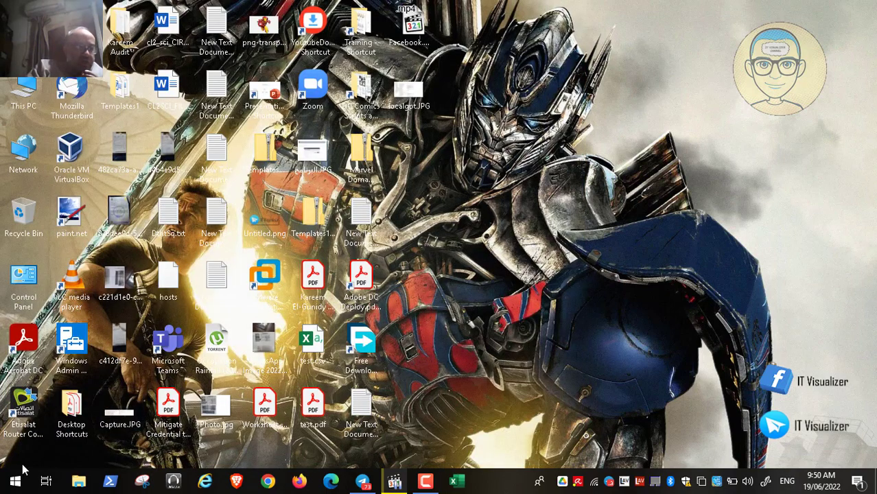
# Launch Steps Recorder from the guest Start menu and start recording.
pyautogui.click(17, 480)
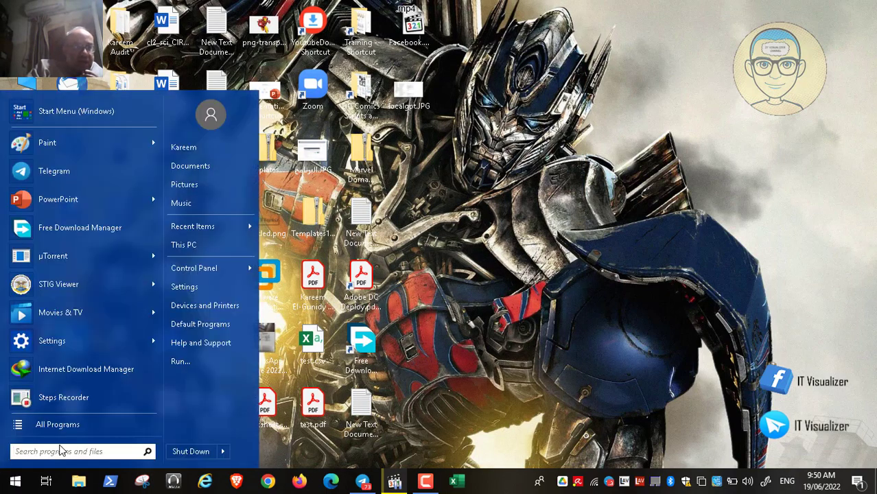
pyautogui.click(62, 399)
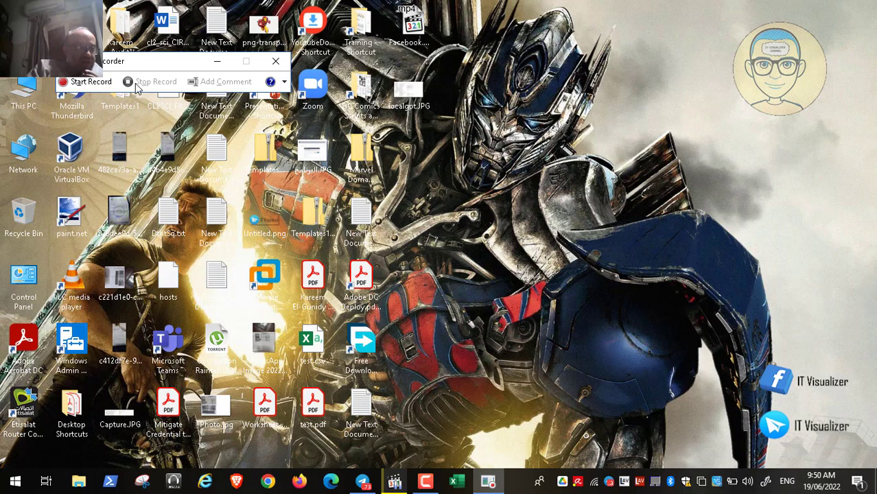
pyautogui.click(99, 82)
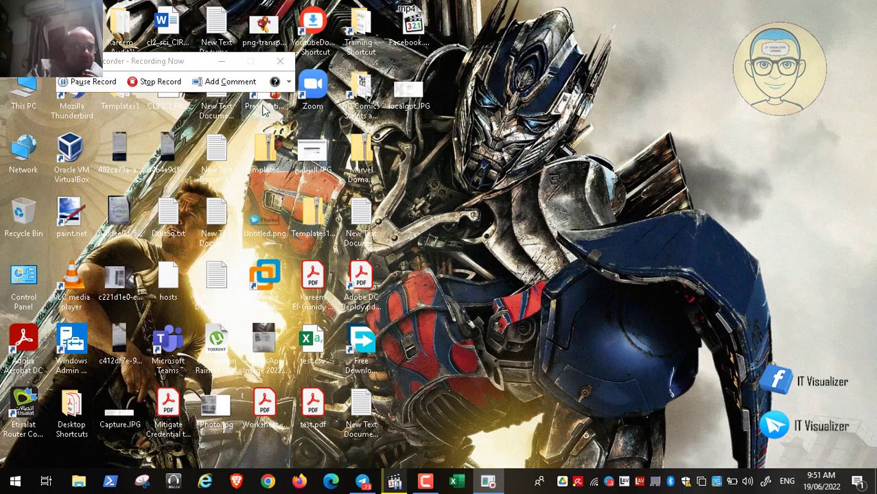
# Record browsing This PC > Data (D:) > Camtasia Studio to Untitled2.camproj, then stop and close Explorer.
pyautogui.doubleClick(34, 91)
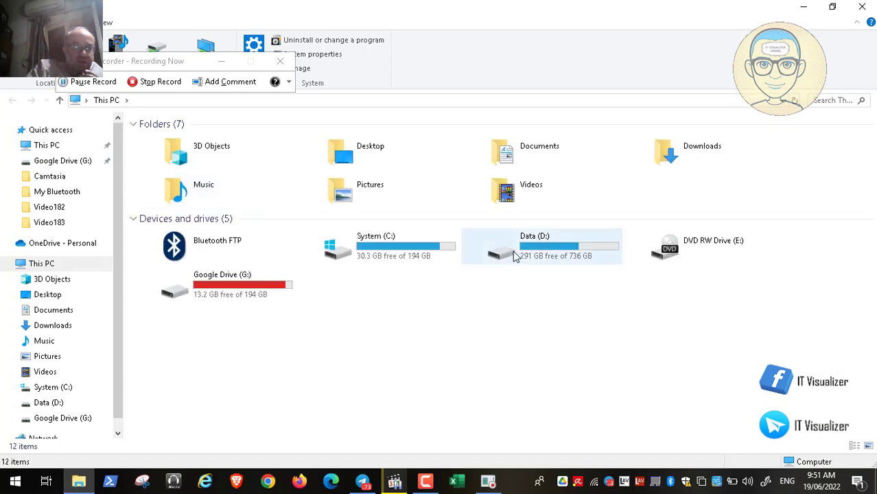
pyautogui.doubleClick(515, 254)
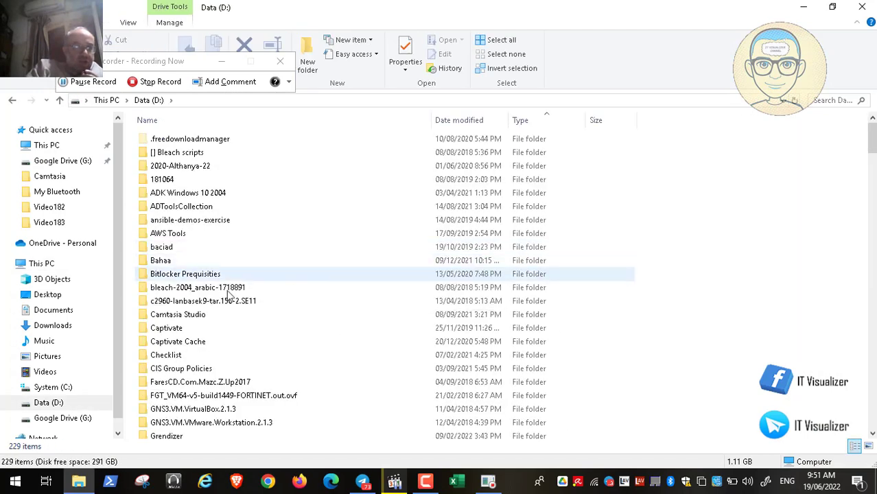
pyautogui.doubleClick(206, 315)
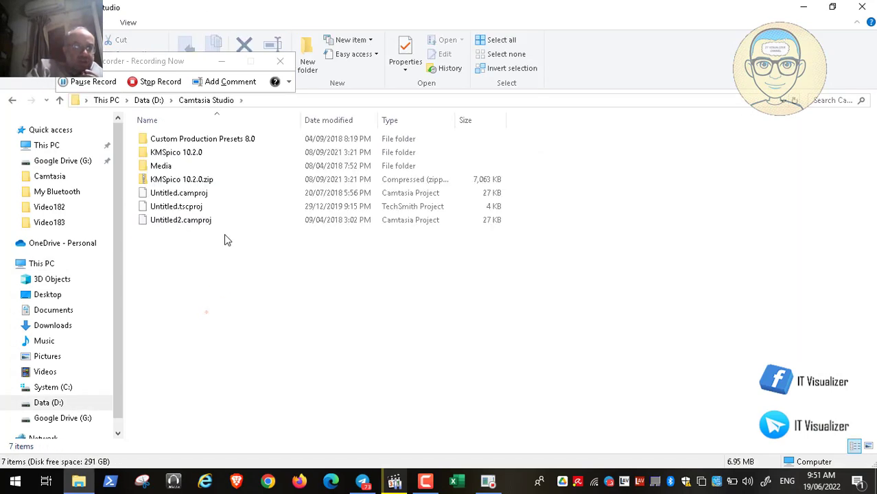
pyautogui.click(180, 223)
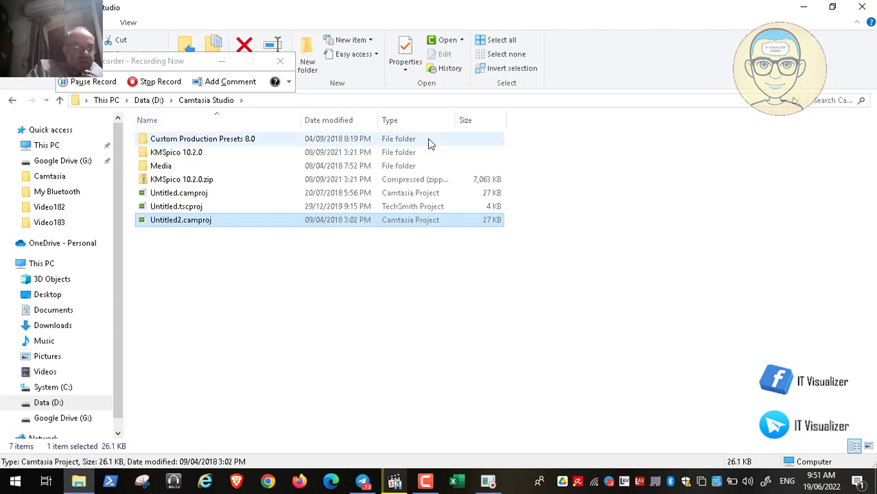
pyautogui.click(151, 85)
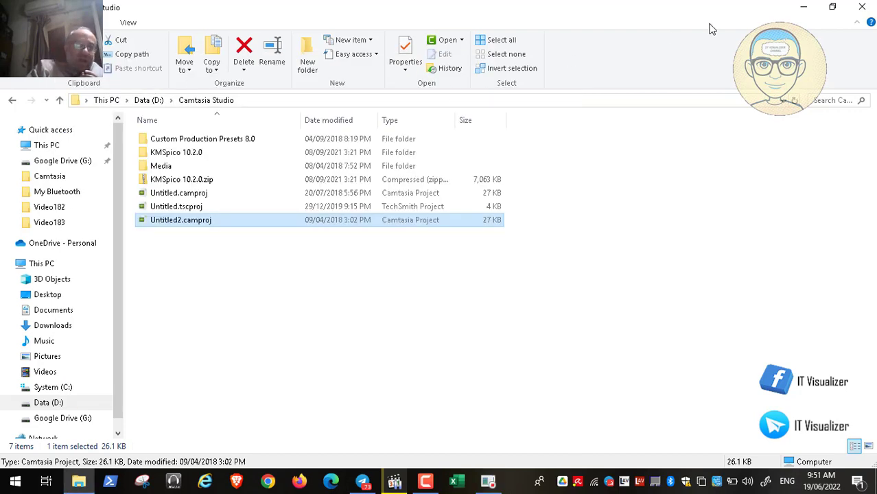
pyautogui.click(864, 8)
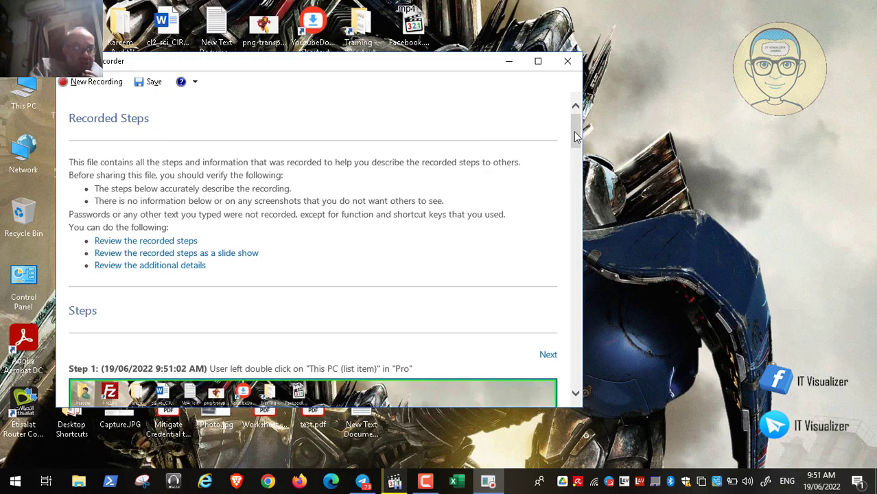
pyautogui.moveTo(575, 137); pyautogui.dragTo(572, 158)
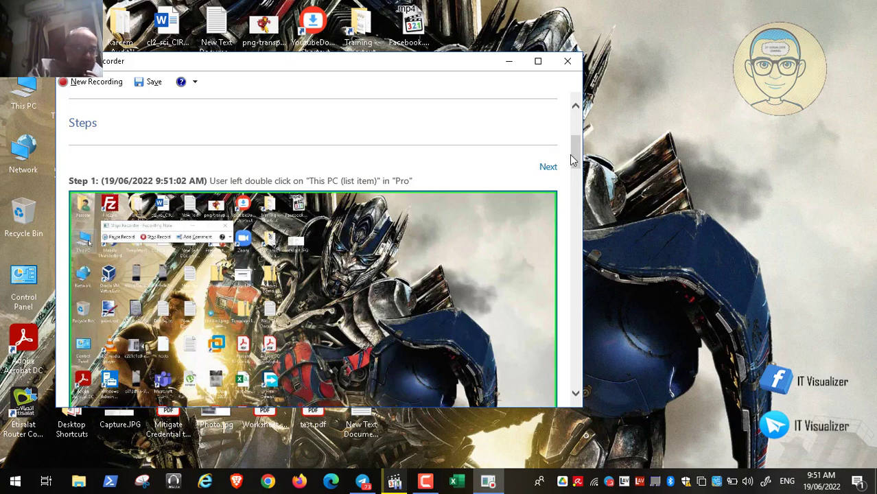
pyautogui.moveTo(577, 161); pyautogui.dragTo(577, 199)
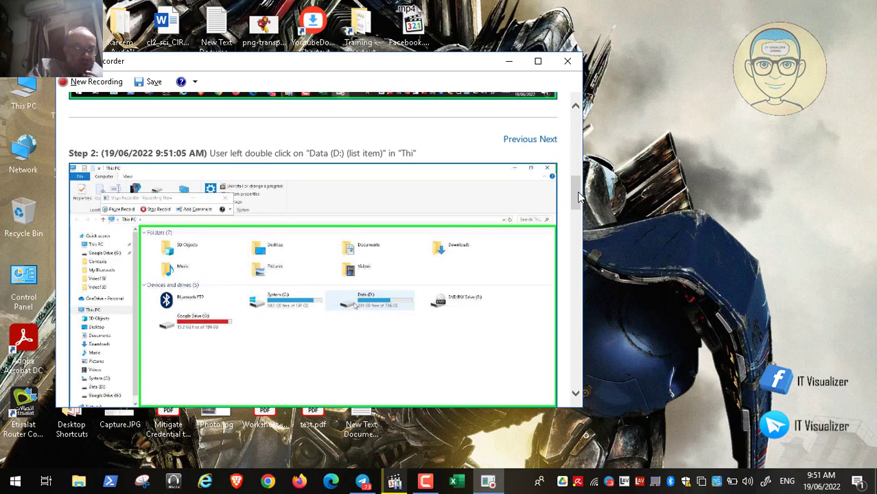
pyautogui.moveTo(577, 197); pyautogui.dragTo(578, 241)
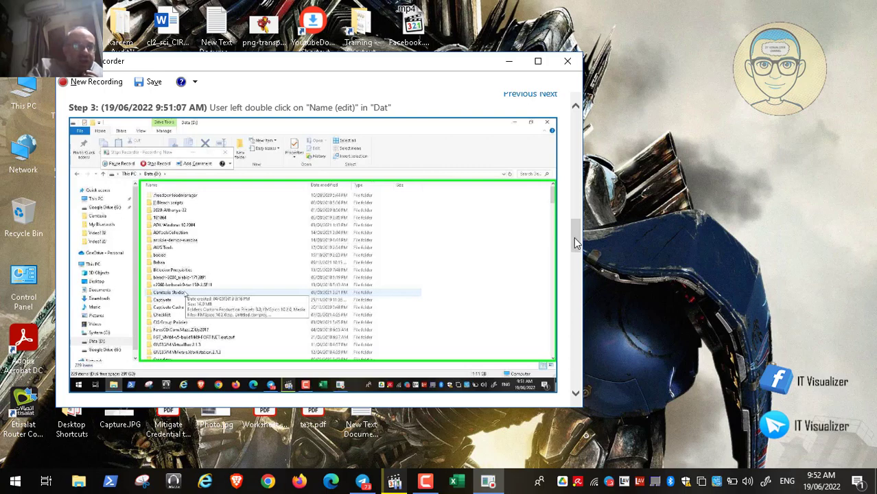
pyautogui.moveTo(577, 242); pyautogui.dragTo(581, 314)
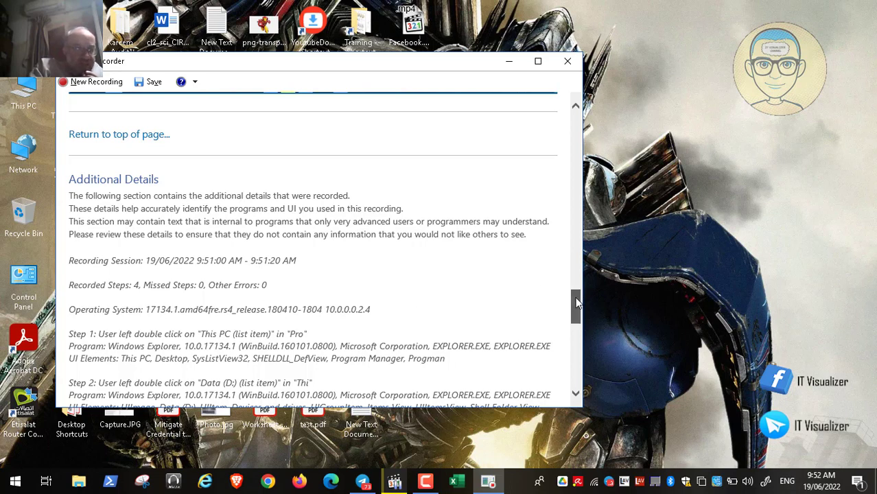
pyautogui.scroll(-2, 577, 302)
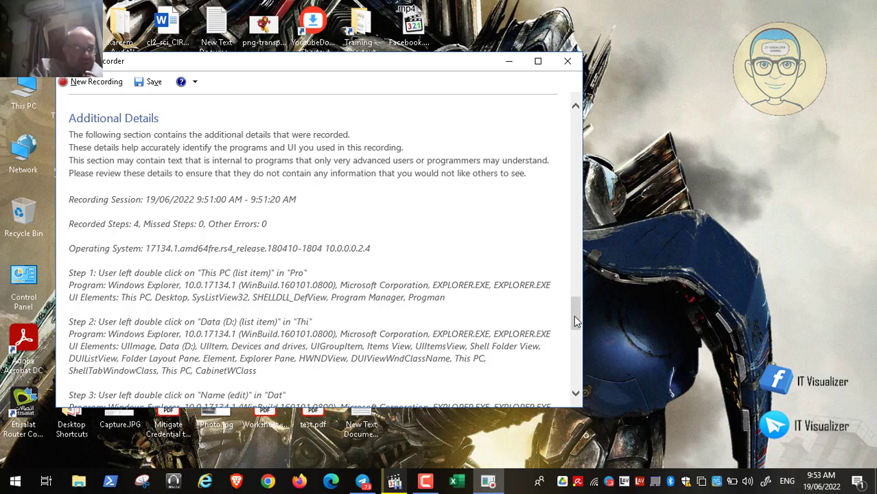
pyautogui.moveTo(575, 321)
pyautogui.mouseDown()
pyautogui.moveTo(578, 350)
pyautogui.moveTo(580, 329)
pyautogui.mouseUp()
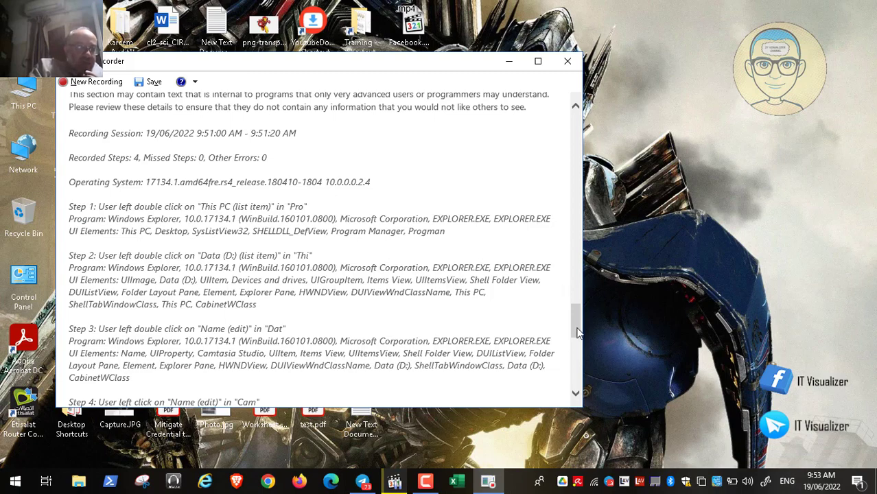
pyautogui.moveTo(577, 333); pyautogui.dragTo(586, 133)
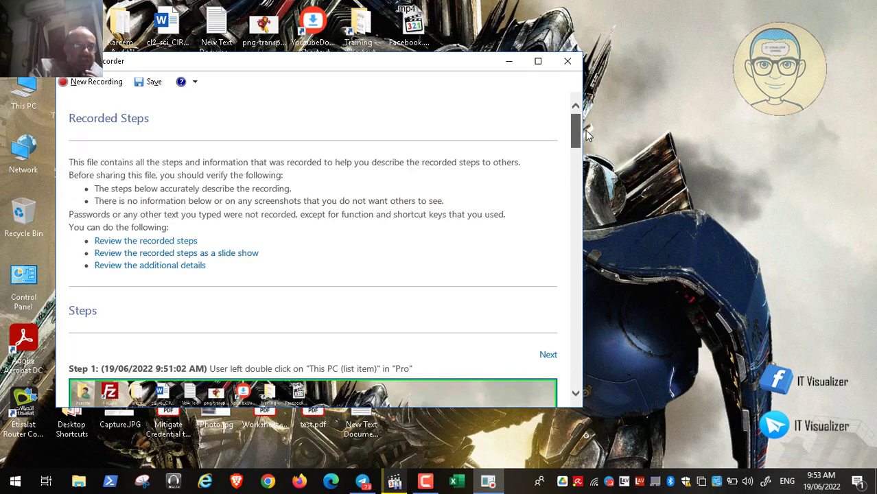
# Cancel the Save As dialog, then close Steps Recorder choosing No to discard the recording.
pyautogui.click(149, 82)
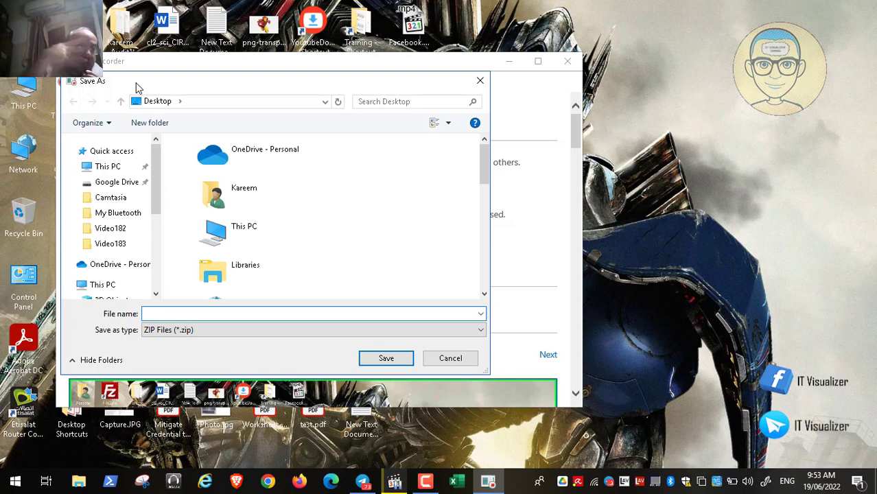
pyautogui.click(448, 357)
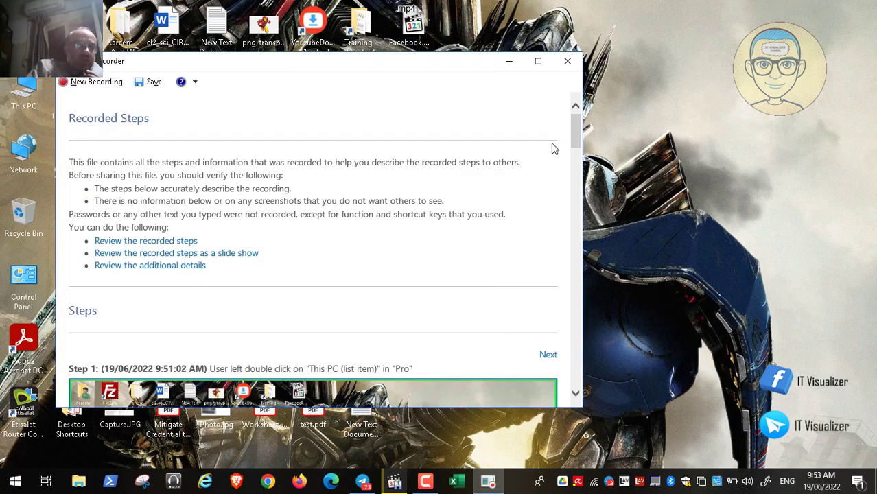
pyautogui.click(567, 62)
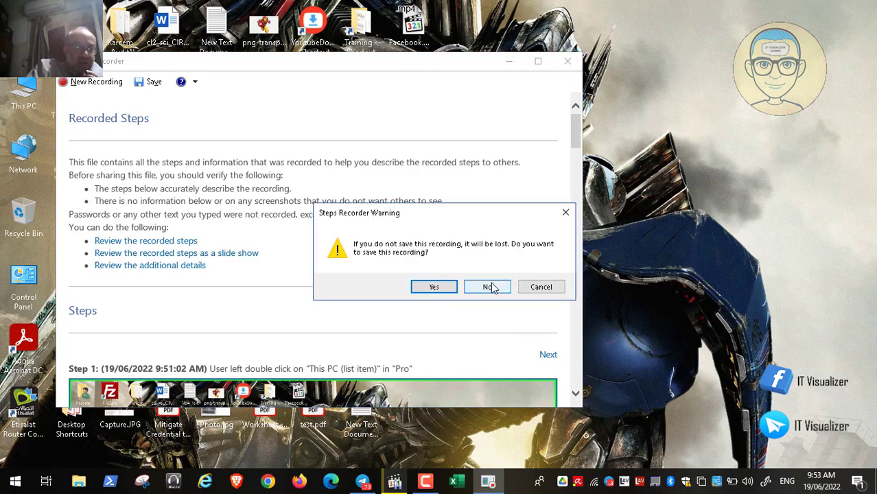
pyautogui.click(491, 288)
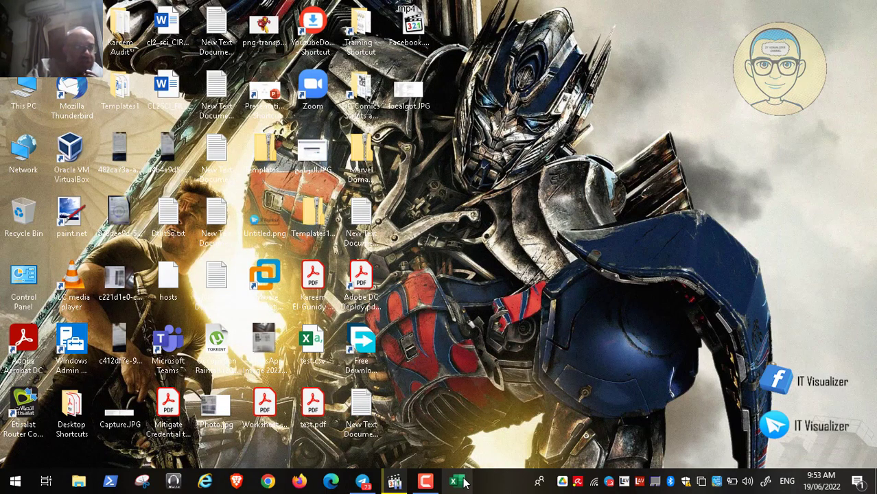
# Unpin Excel from the host taskbar and bring the media player's video back up.
pyautogui.rightClick(465, 483)
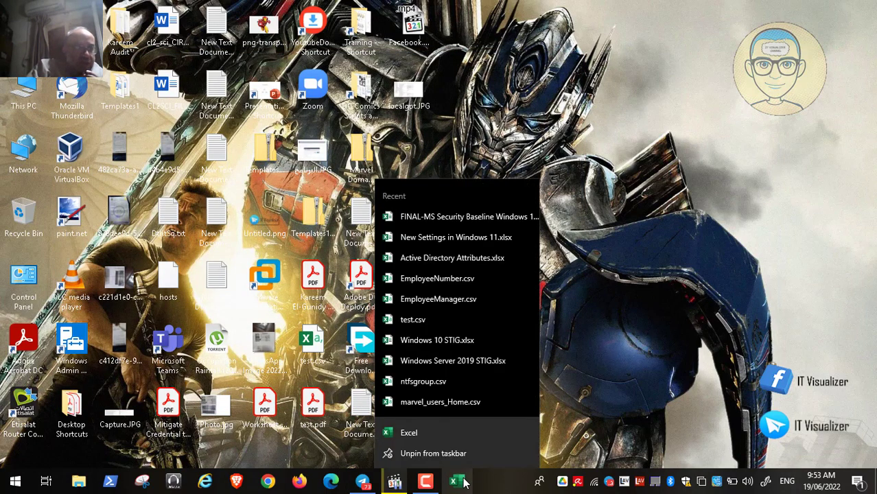
pyautogui.click(426, 453)
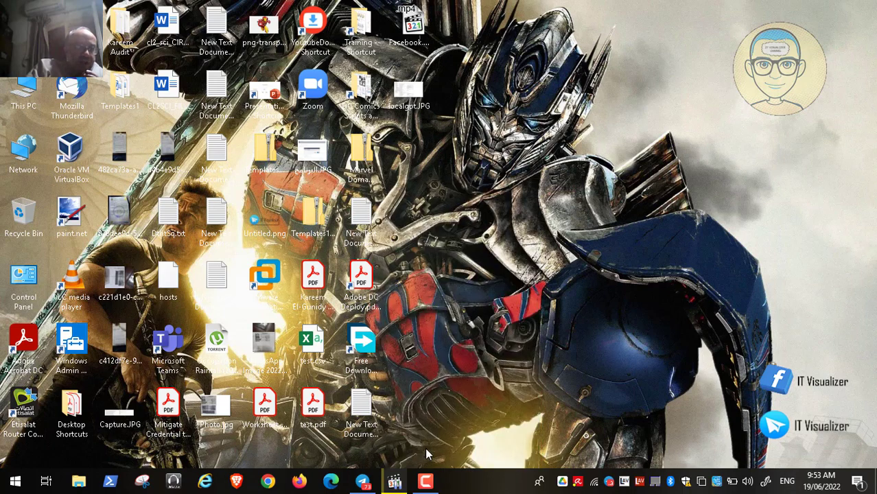
pyautogui.click(396, 483)
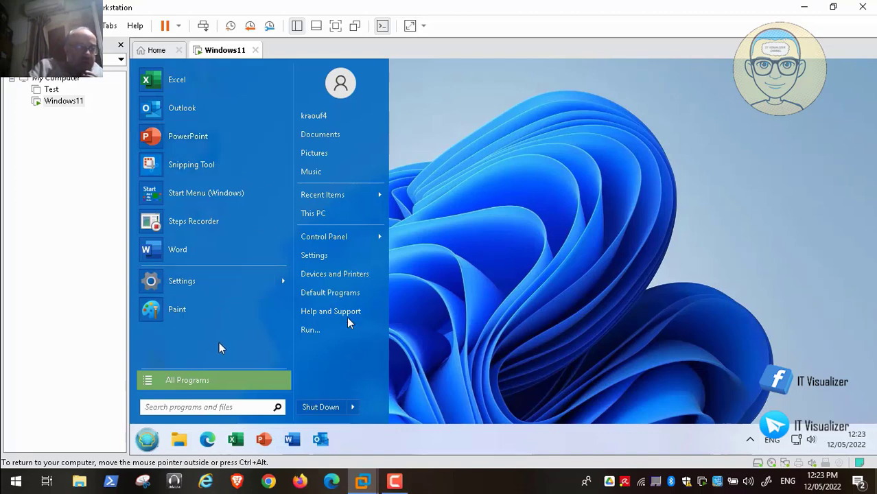
# Find KeePassXC under All Programs and pin it to the Start menu.
pyautogui.click(217, 377)
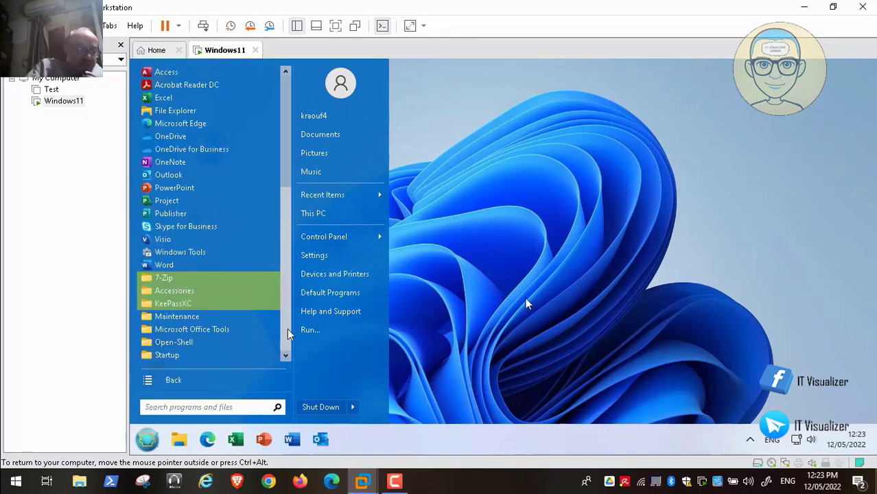
pyautogui.click(203, 303)
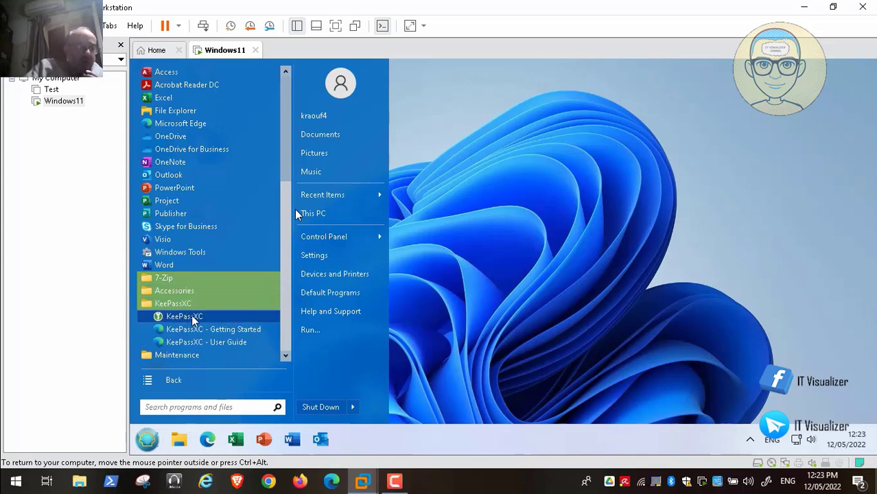
pyautogui.rightClick(192, 320)
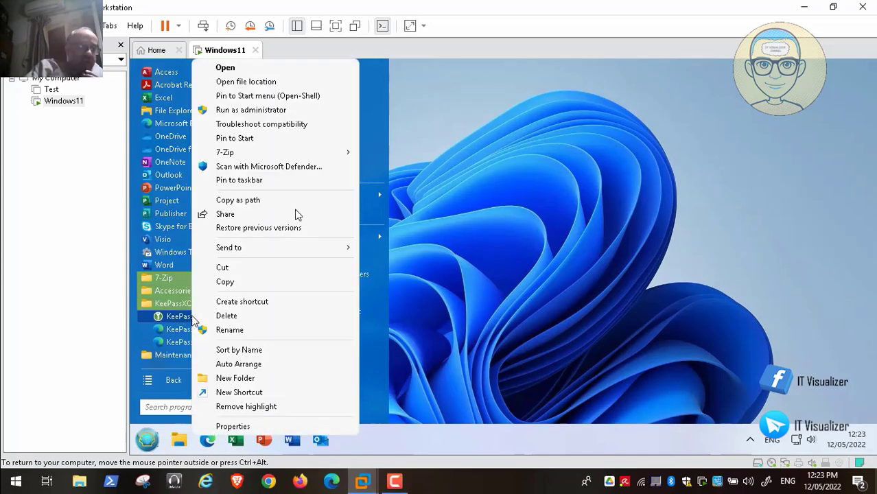
pyautogui.click(281, 97)
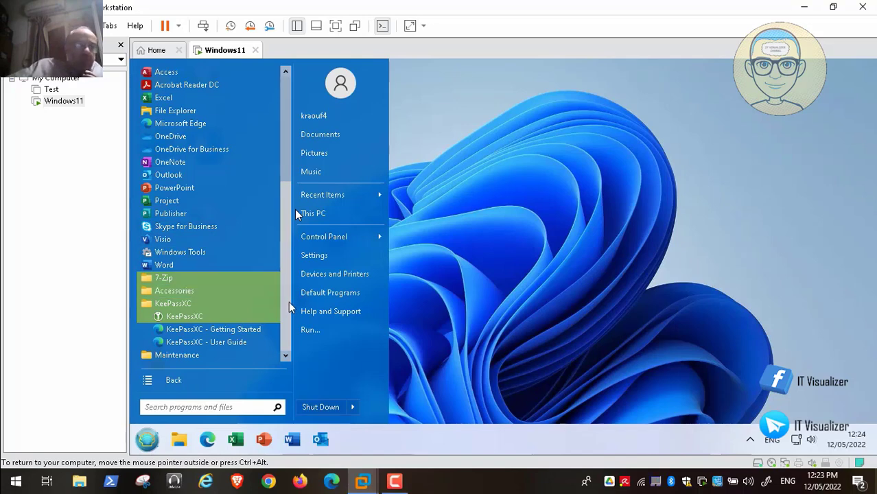
# Pin KeePassXC to the guest taskbar too and close the Start menu.
pyautogui.rightClick(199, 320)
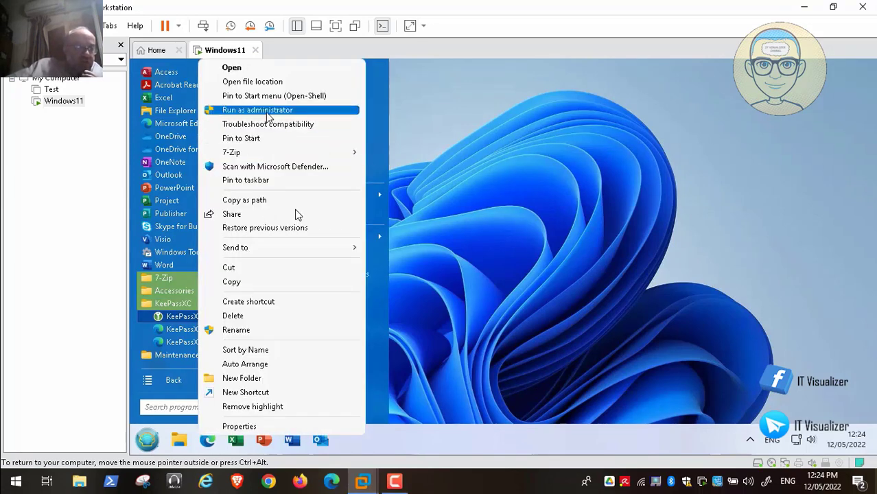
pyautogui.click(275, 179)
pyautogui.click(484, 153)
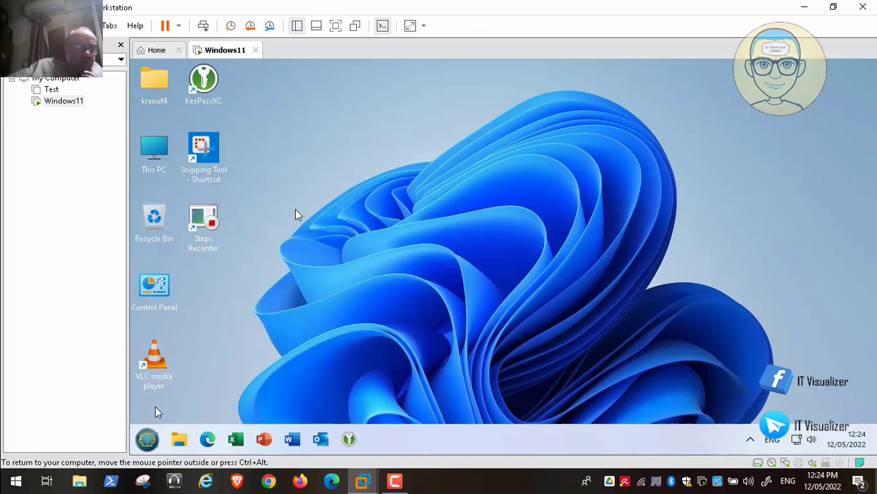
# Search 'open' in the guest Start menu, then clear it and dismiss the menu to the desktop.
pyautogui.click(146, 440)
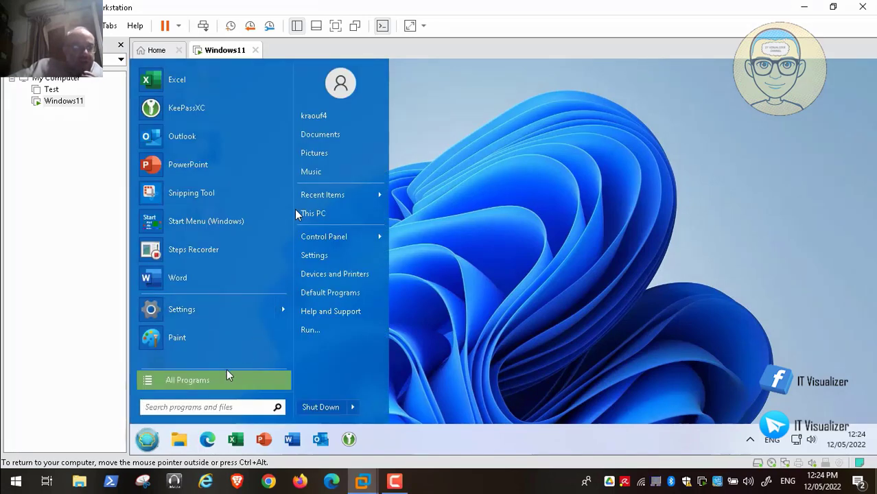
pyautogui.write('op')
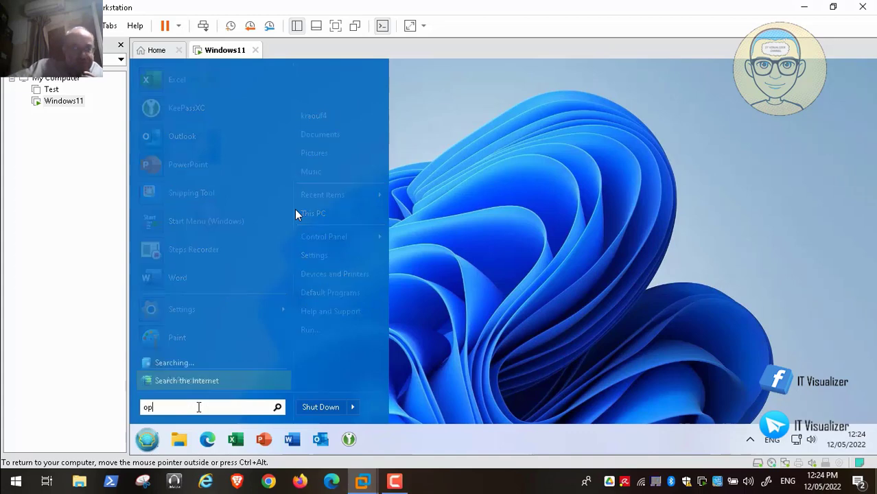
pyautogui.write('en')
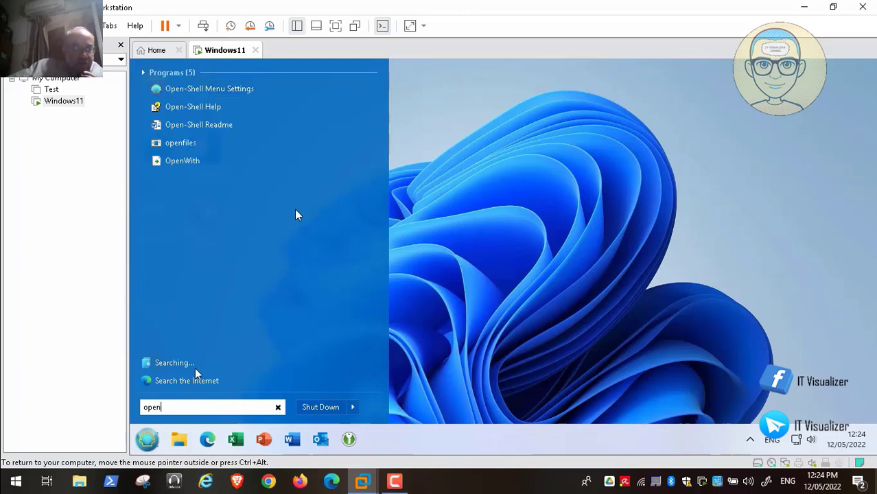
pyautogui.click(278, 407)
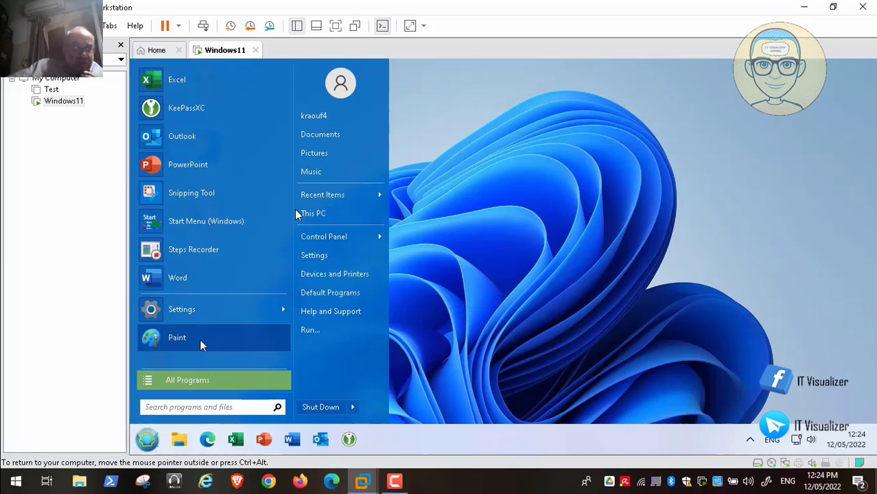
pyautogui.click(460, 280)
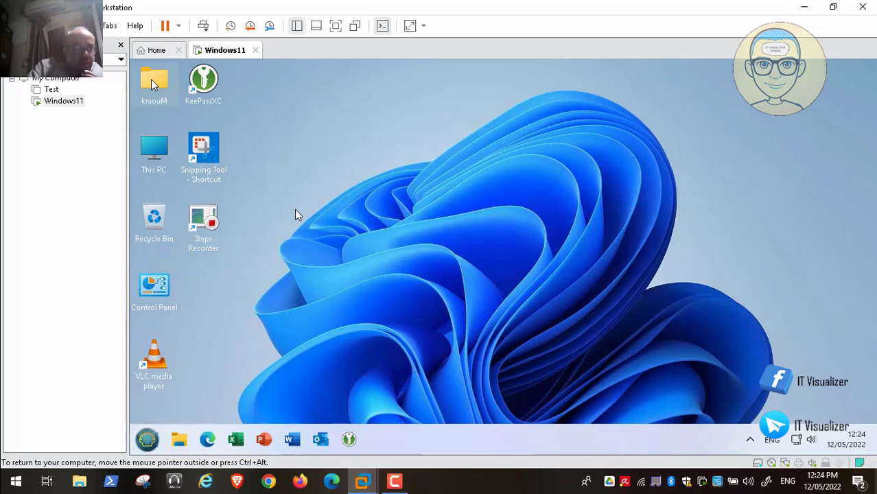
# Open the kraouf4 user folder from the VM desktop.
pyautogui.moveTo(28, 467)
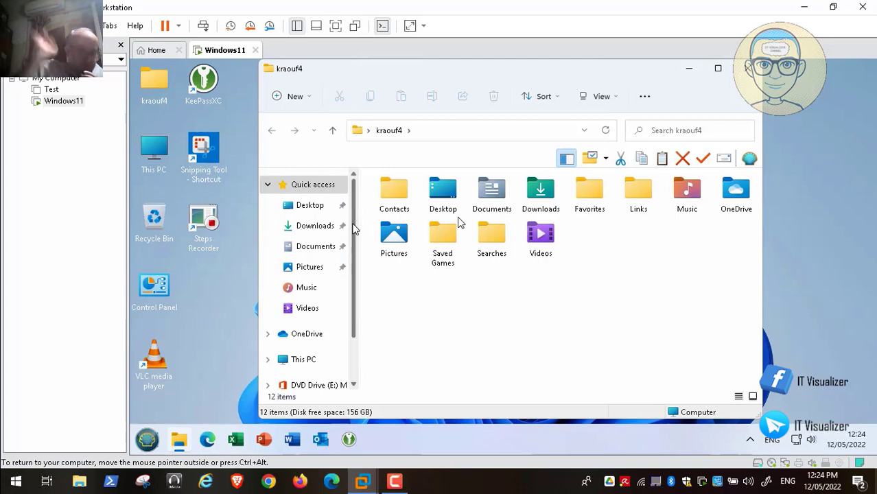
# Scroll Explorer's navigation pane and open Local Disk (D:) to list its five items.
pyautogui.press('space')
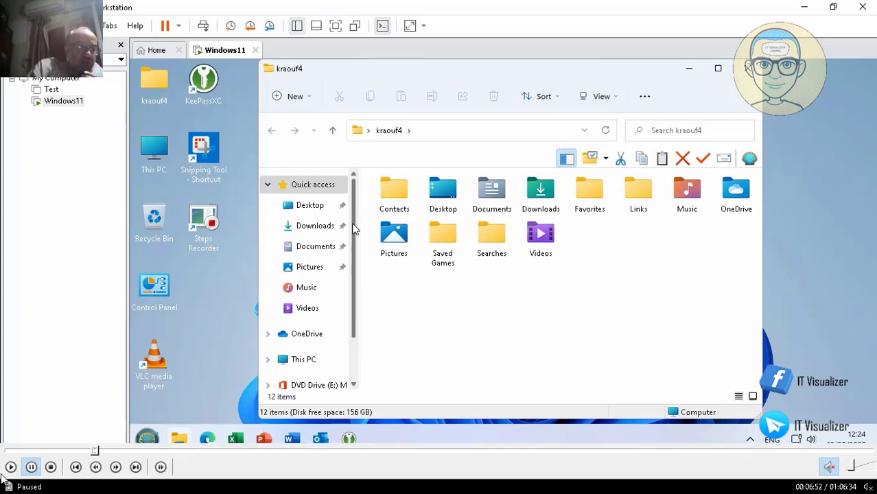
pyautogui.click(10, 467)
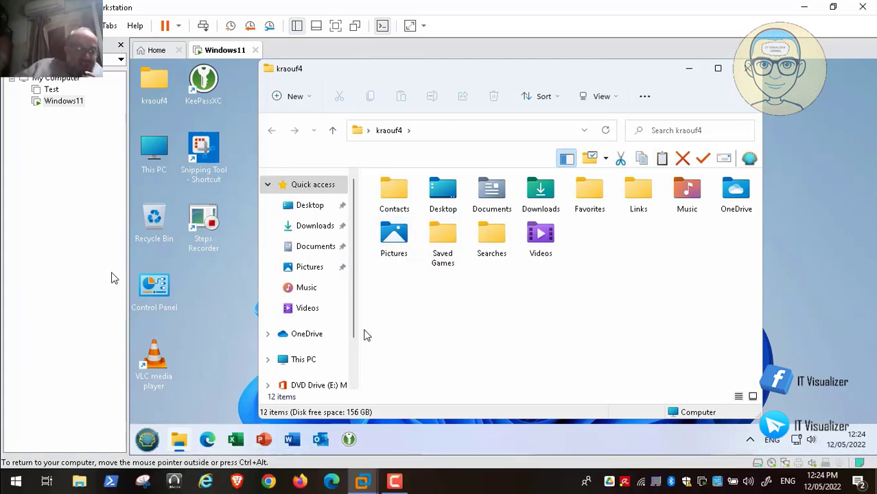
pyautogui.scroll(-2, 352, 362)
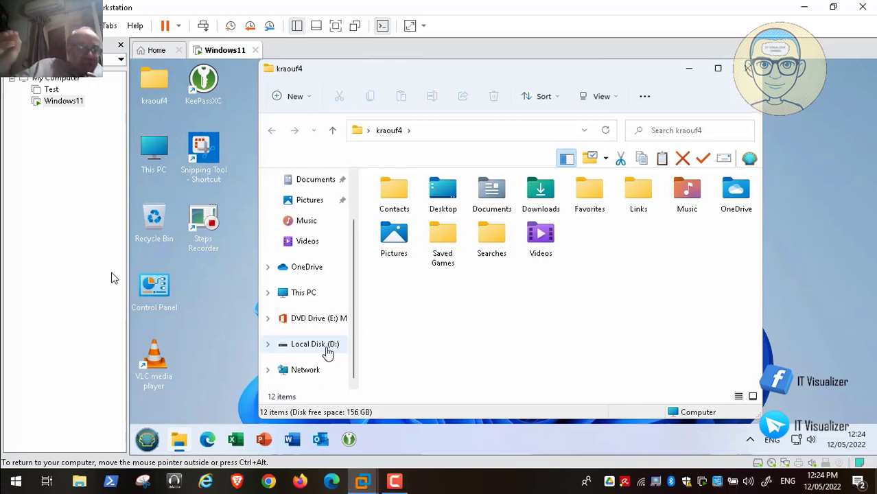
pyautogui.click(329, 350)
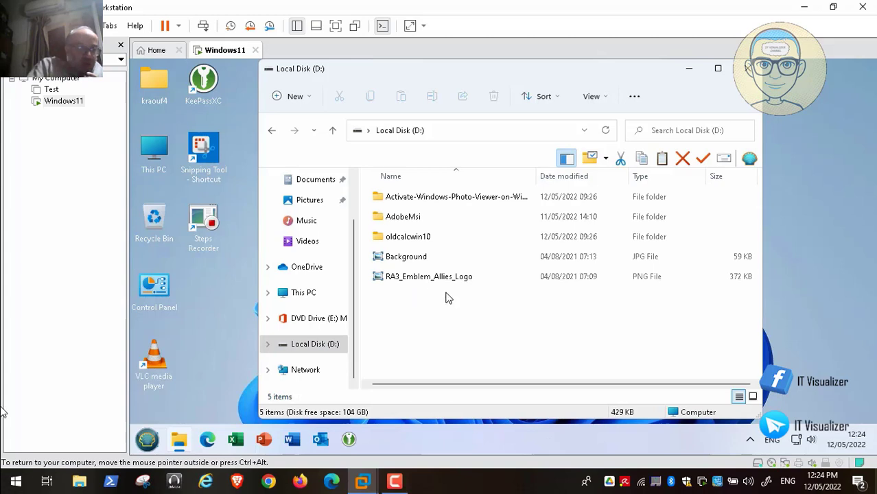
# Create a new folder named 'My Documents' on Local Disk (D:).
pyautogui.rightClick(439, 310)
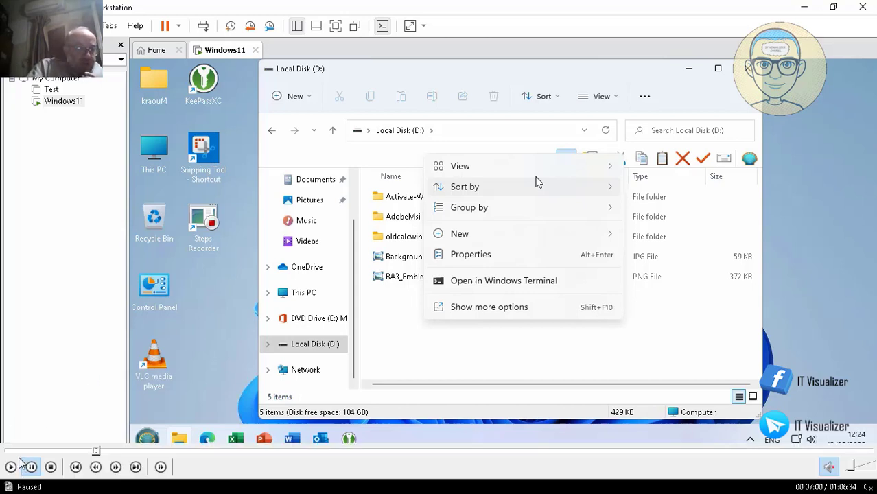
pyautogui.click(11, 468)
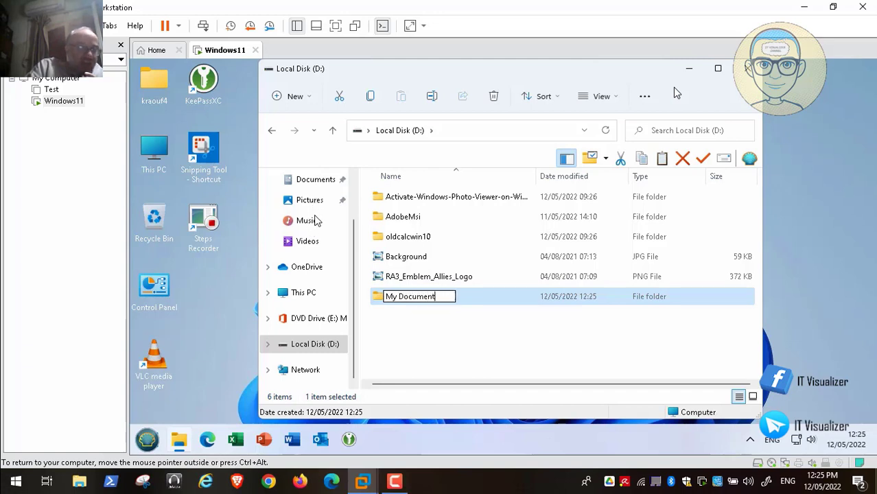
pyautogui.write('s')
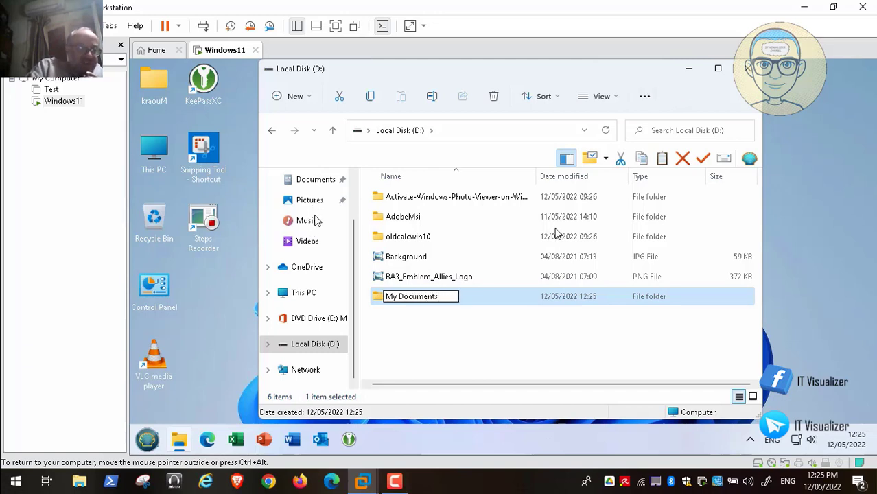
pyautogui.press('Return')
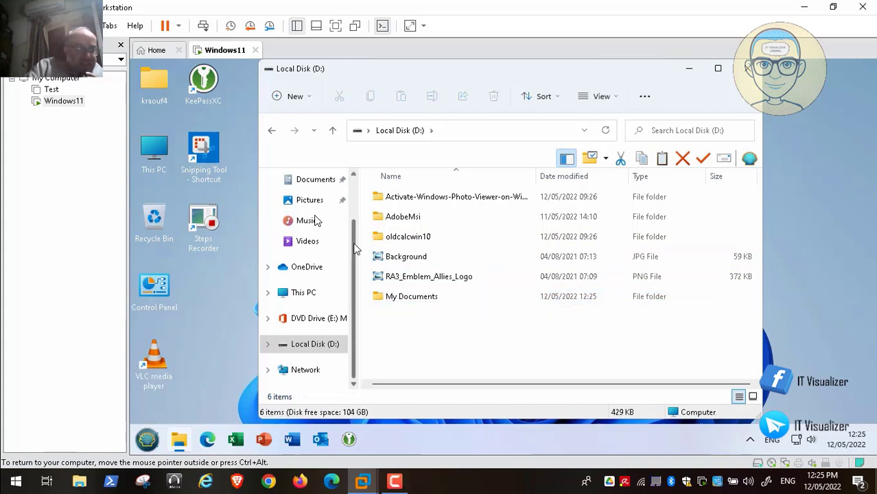
pyautogui.scroll(1, 316, 220)
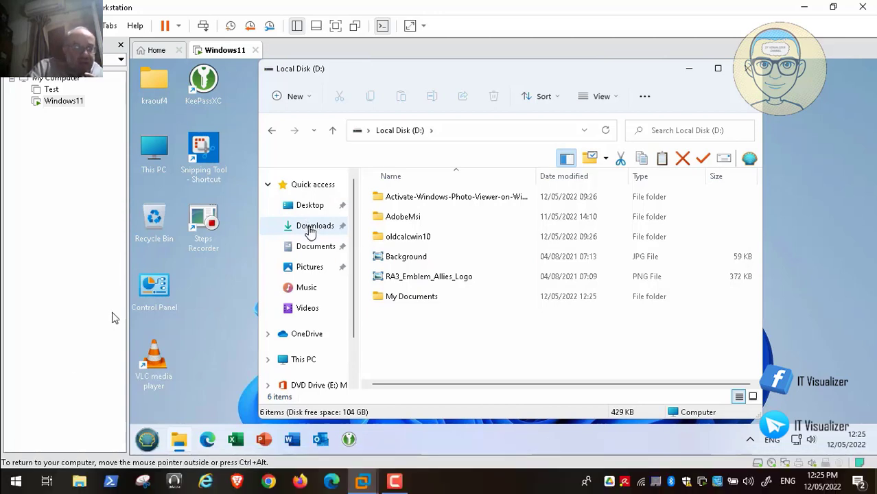
# Set the Downloads folder's target location to D:\My Documents in its Location settings.
pyautogui.rightClick(310, 231)
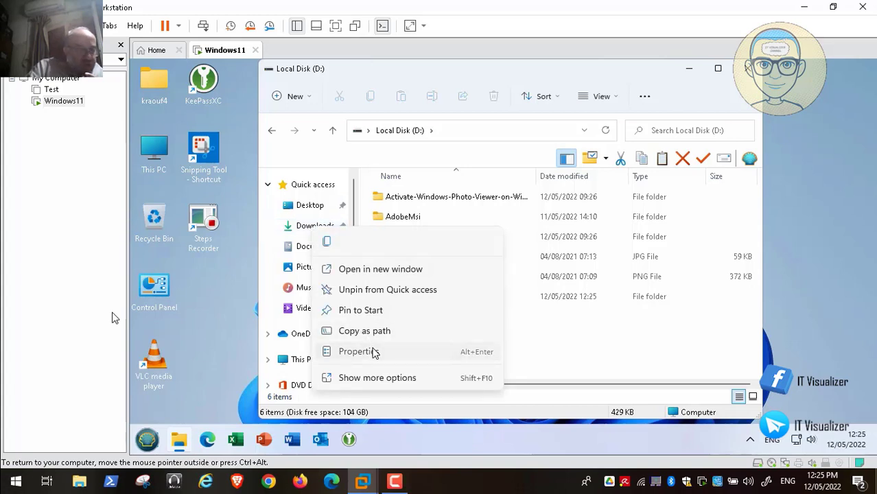
pyautogui.click(374, 352)
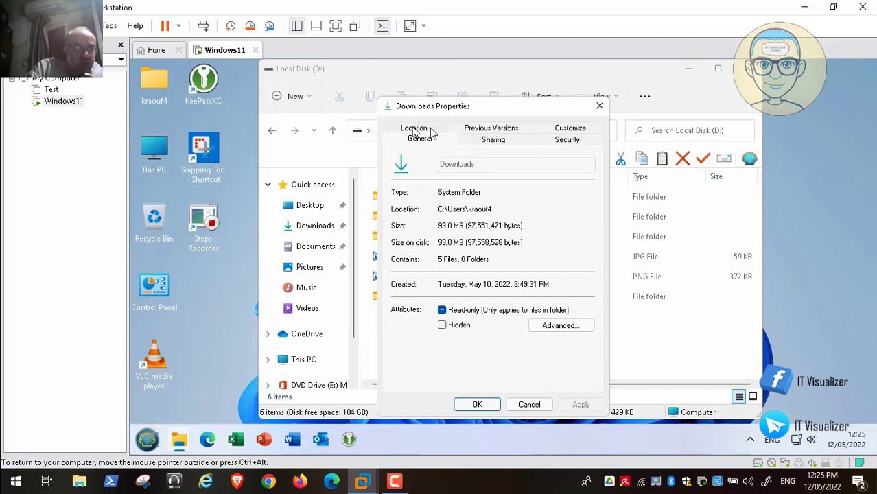
pyautogui.click(428, 132)
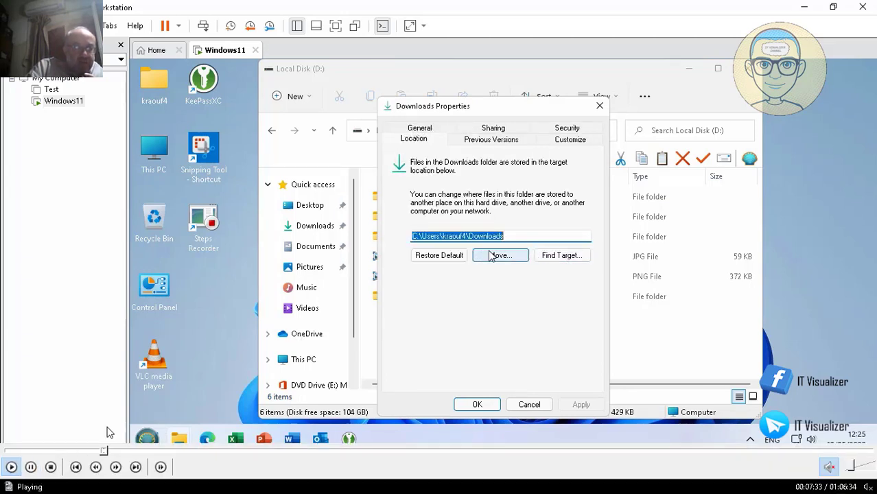
pyautogui.click(496, 256)
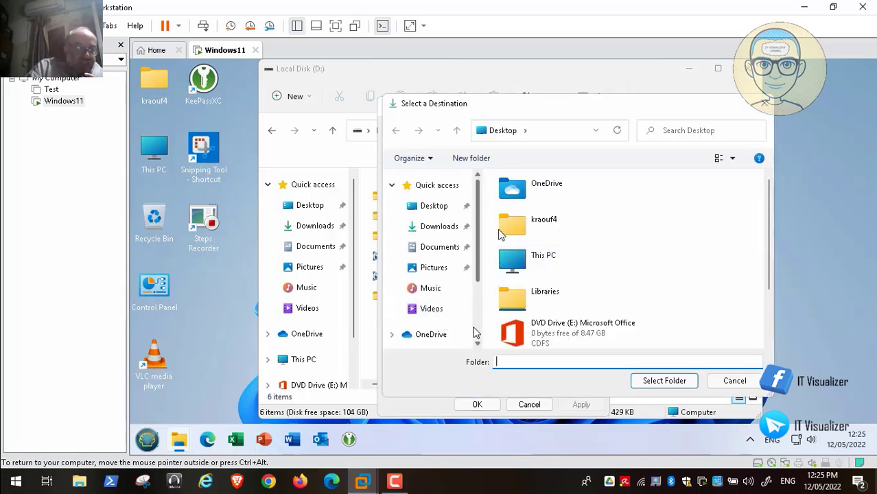
pyautogui.scroll(-2, 475, 333)
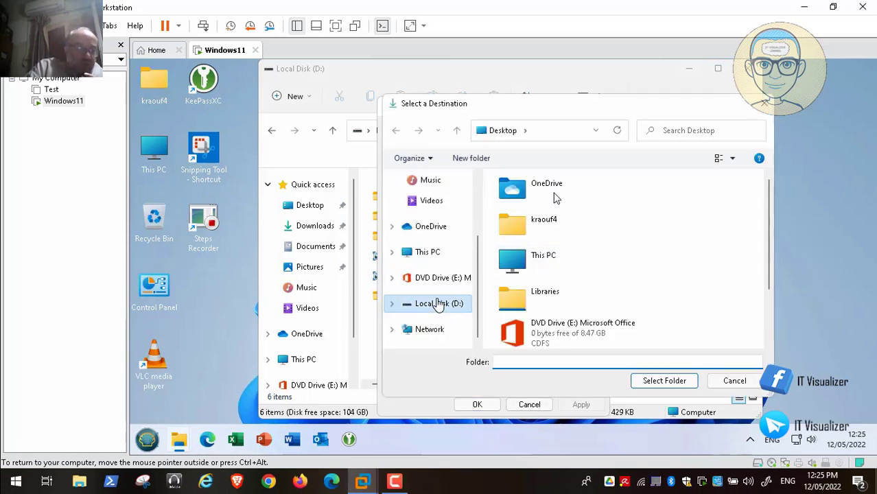
pyautogui.click(438, 305)
pyautogui.click(556, 237)
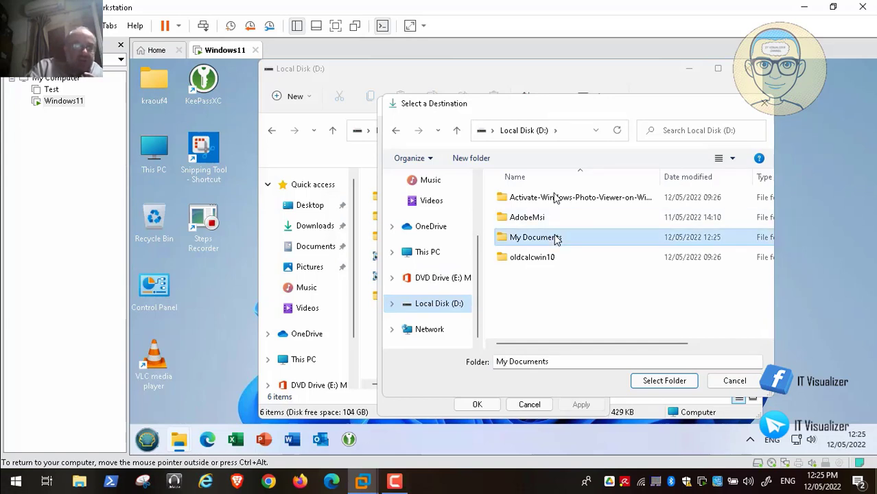
pyautogui.click(665, 381)
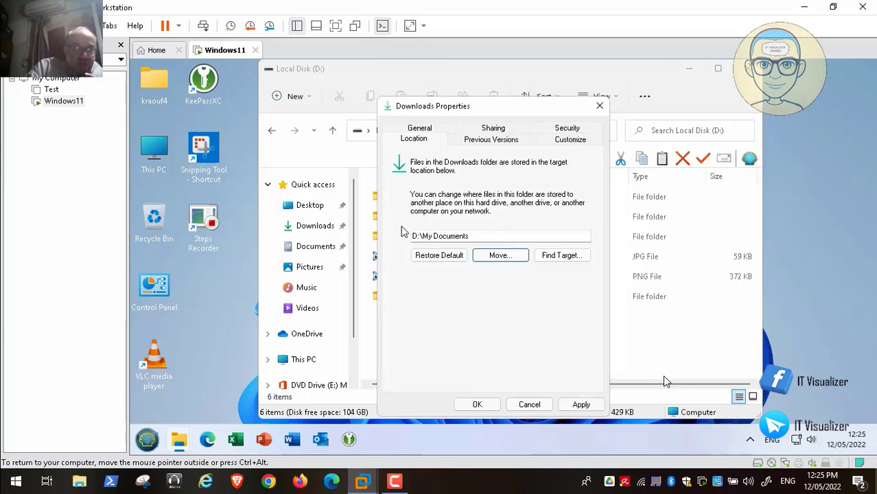
pyautogui.moveTo(52, 469)
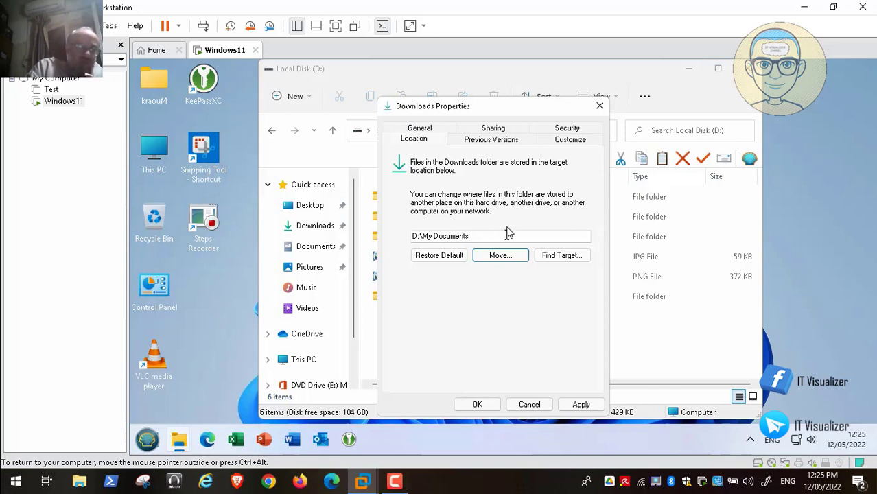
# Close the Downloads Properties, leaving Downloads relocated to Local Disk (D:).
pyautogui.moveTo(123, 471)
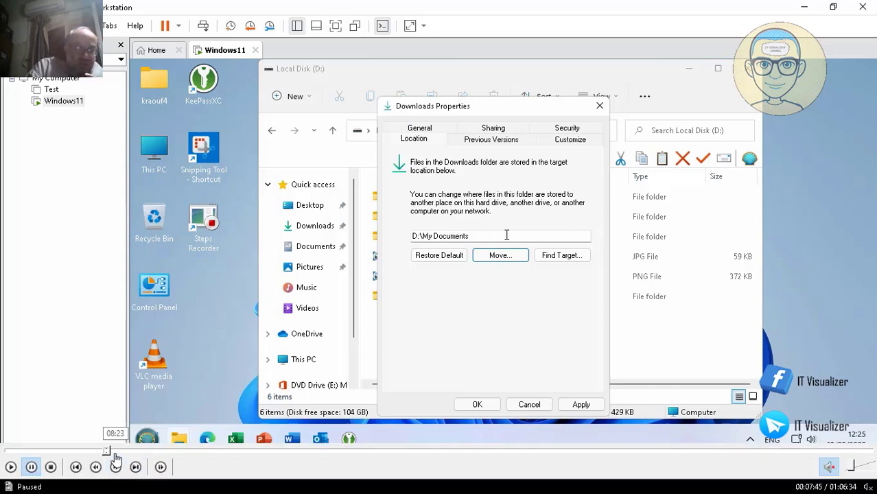
pyautogui.moveTo(115, 454); pyautogui.dragTo(128, 455)
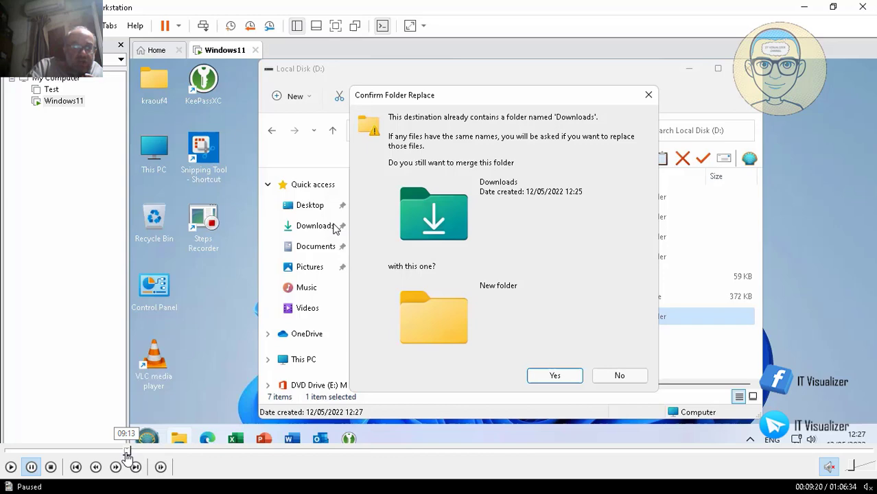
pyautogui.click(126, 453)
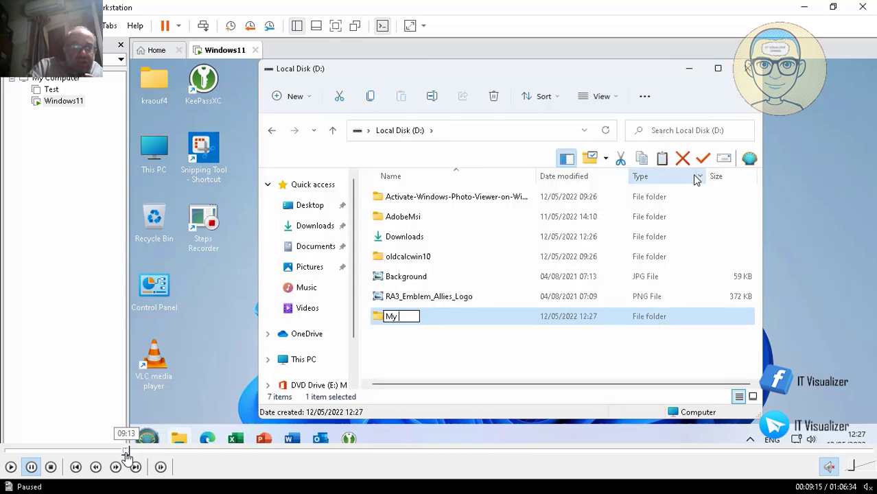
pyautogui.moveTo(128, 455); pyautogui.dragTo(138, 453)
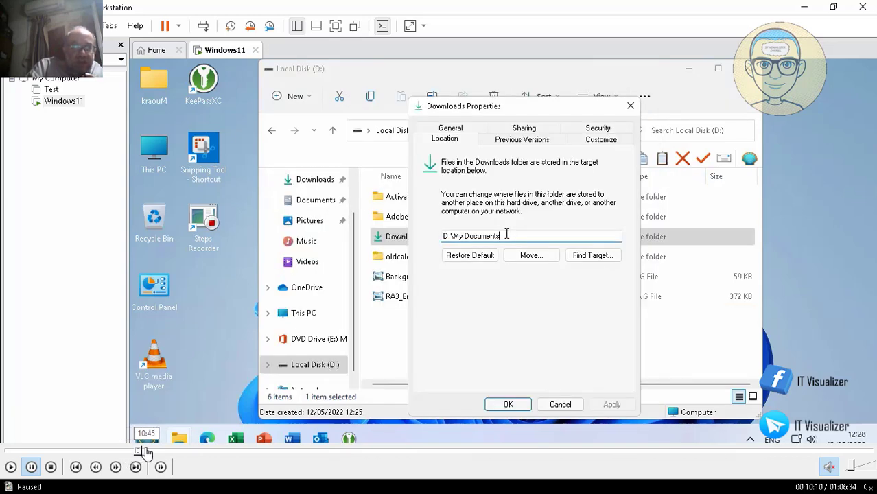
pyautogui.click(146, 452)
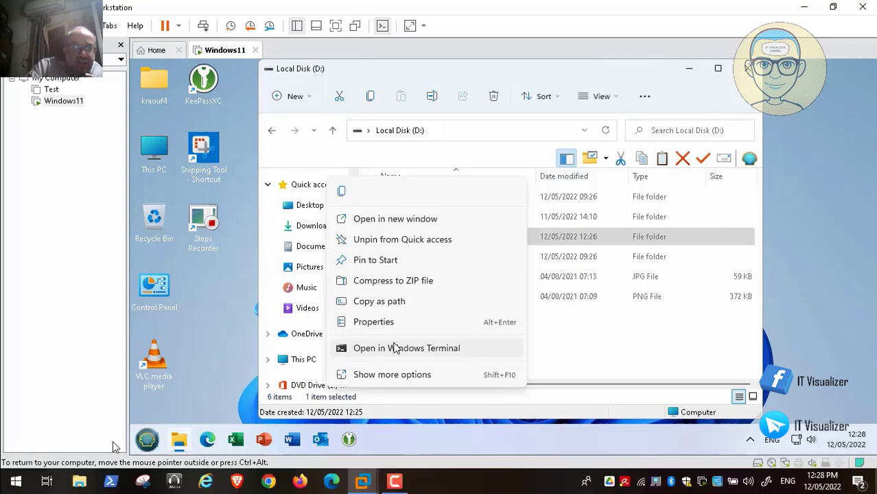
# Accept moving the Documents folder and its files to D:\My Documents\Documents.
pyautogui.click(10, 467)
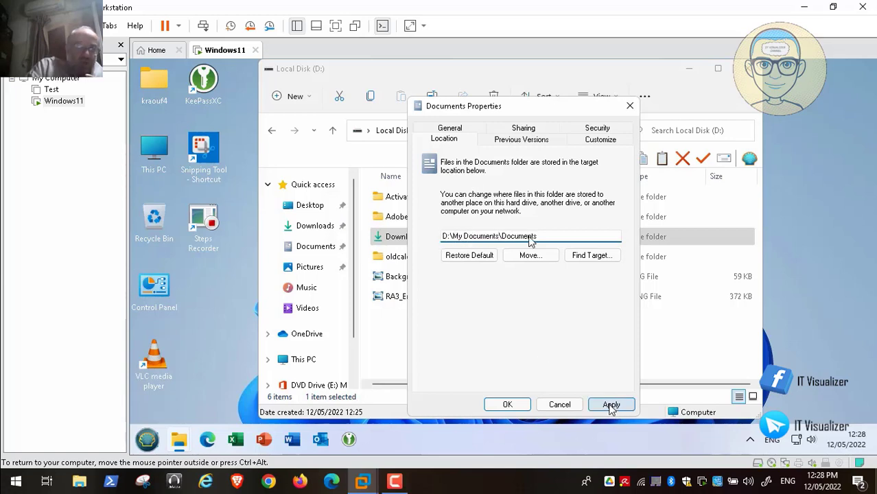
pyautogui.moveTo(39, 488)
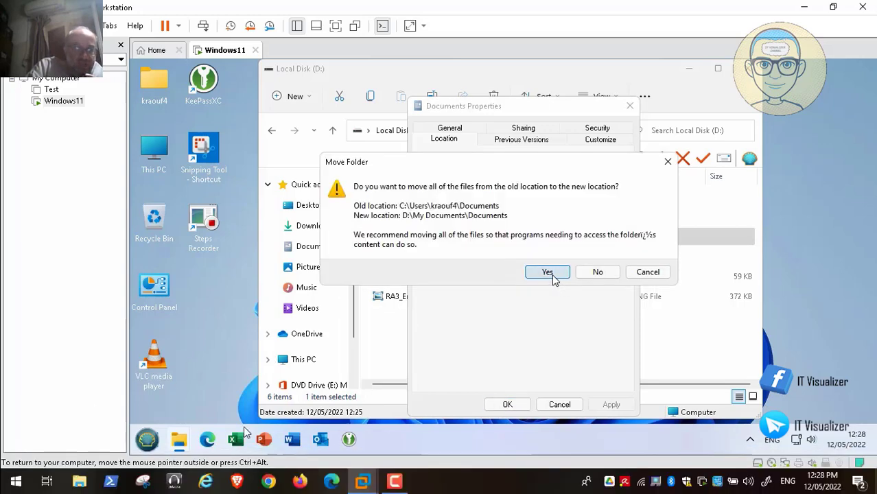
pyautogui.press('space')
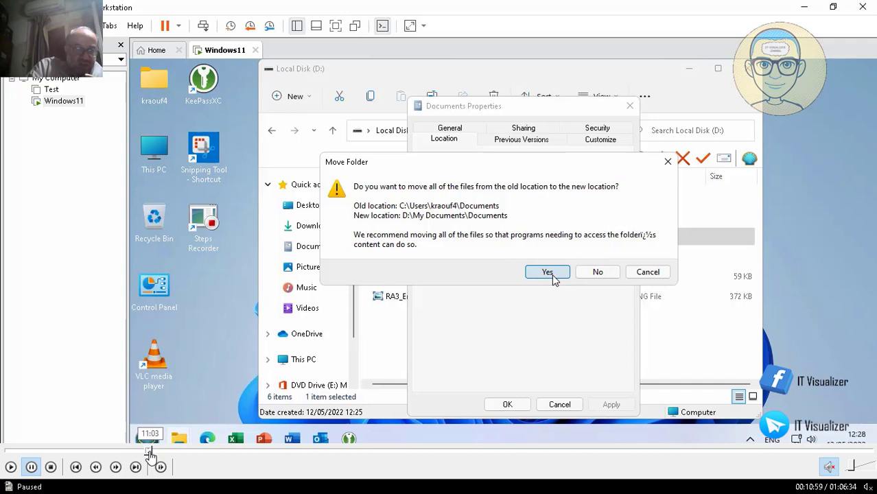
pyautogui.click(151, 452)
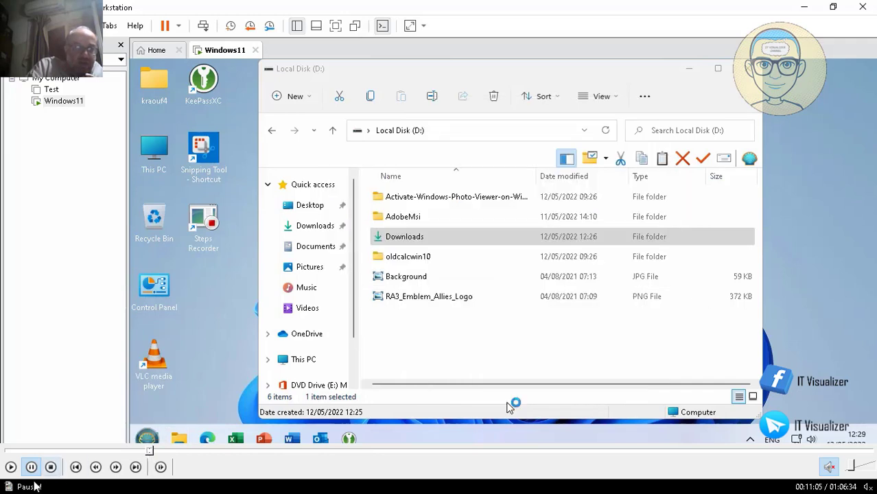
pyautogui.click(11, 467)
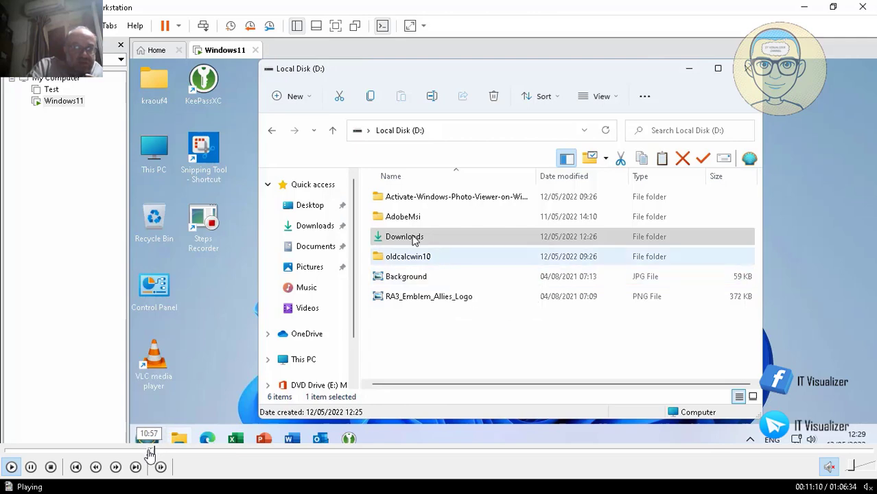
pyautogui.click(149, 452)
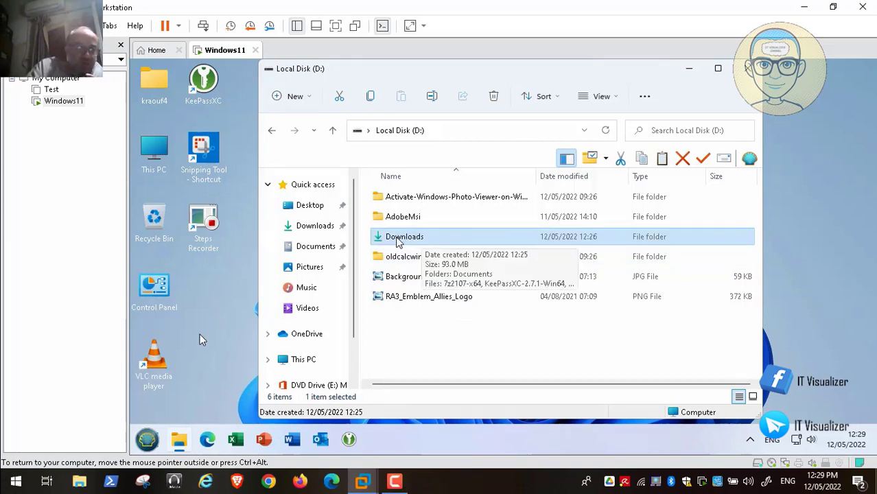
pyautogui.doubleClick(405, 240)
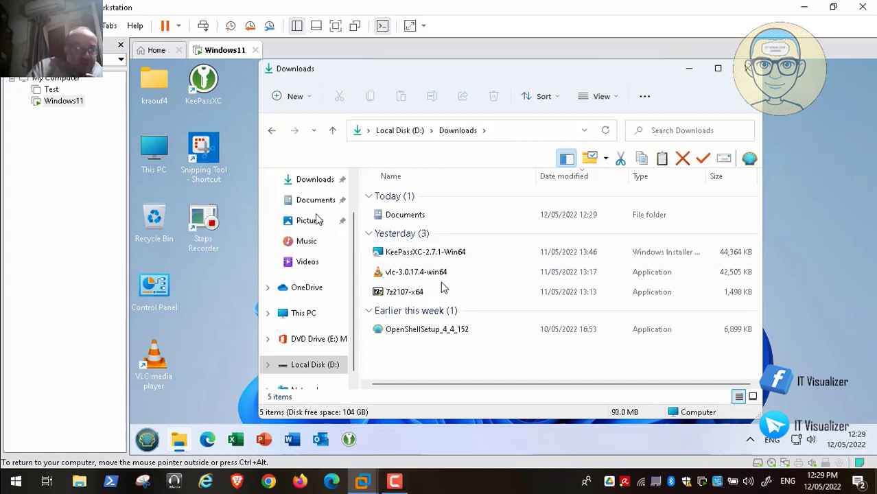
pyautogui.click(397, 131)
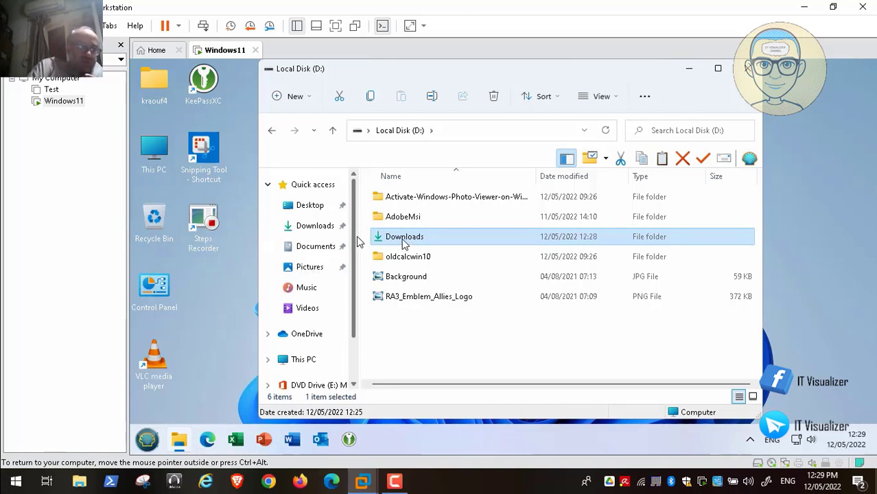
# Change the Pictures location to D:\My Documents\Pictures, creating the folder and moving its files.
pyautogui.rightClick(318, 273)
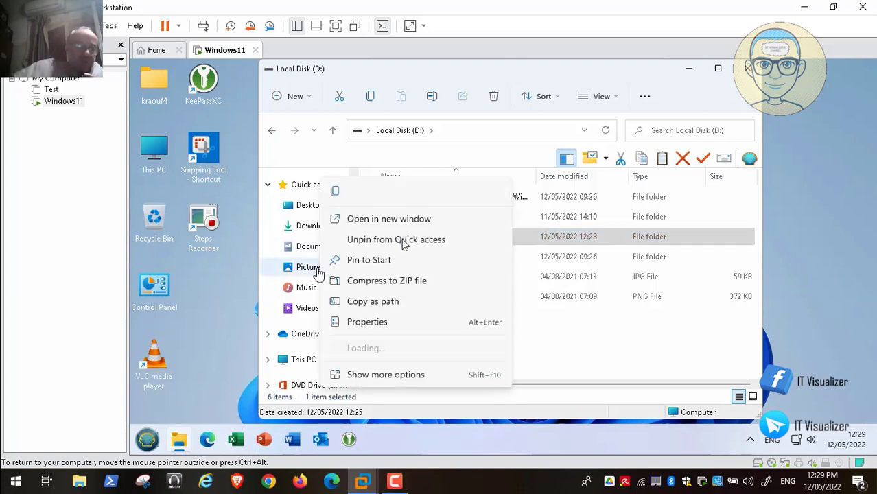
pyautogui.click(369, 322)
pyautogui.click(427, 129)
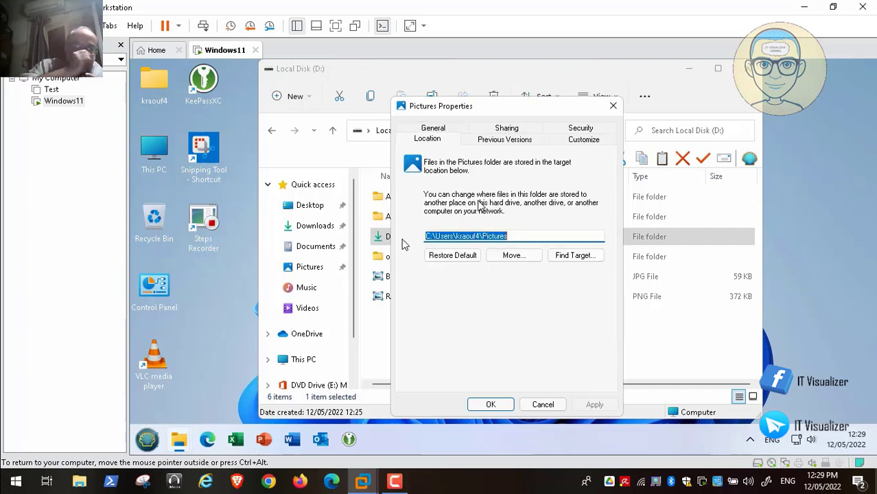
pyautogui.click(483, 236)
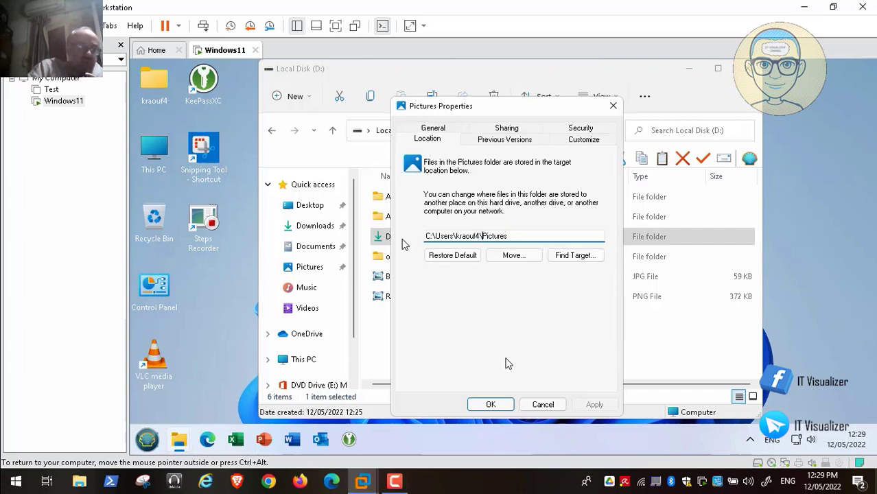
pyautogui.press('BackSpace')
pyautogui.press('BackSpace')
pyautogui.press('BackSpace')
pyautogui.press('BackSpace')
pyautogui.press('BackSpace')
pyautogui.press('BackSpace')
pyautogui.press('BackSpace')
pyautogui.press('BackSpace')
pyautogui.press('BackSpace')
pyautogui.press('BackSpace')
pyautogui.press('BackSpace')
pyautogui.press('BackSpace')
pyautogui.press('BackSpace')
pyautogui.press('BackSpace')
pyautogui.press('BackSpace')
pyautogui.press('BackSpace')
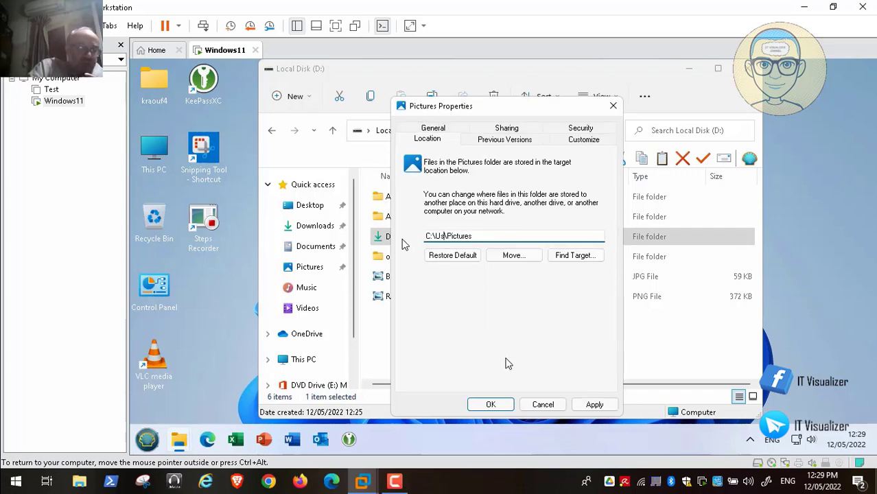
pyautogui.write('D:\\My Documents')
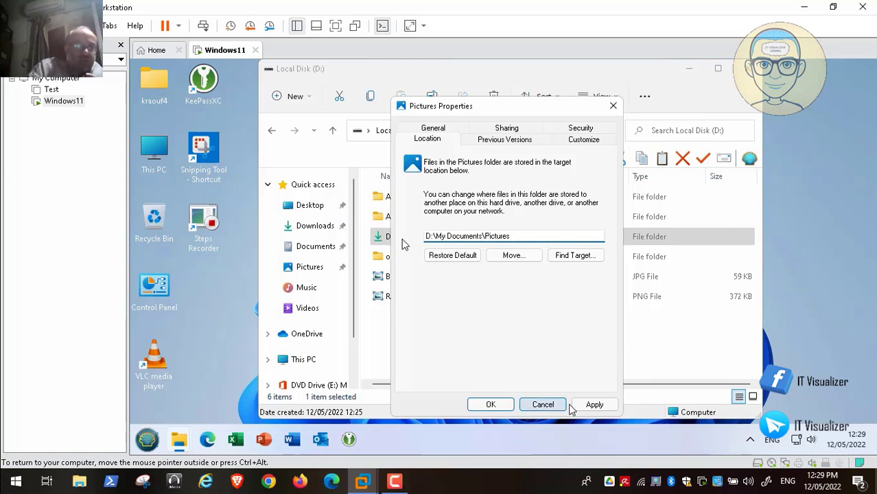
pyautogui.click(594, 405)
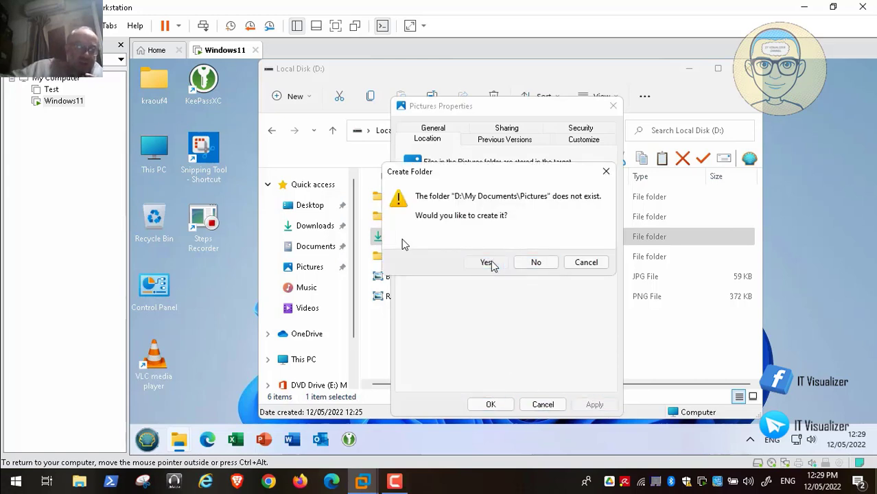
pyautogui.click(492, 263)
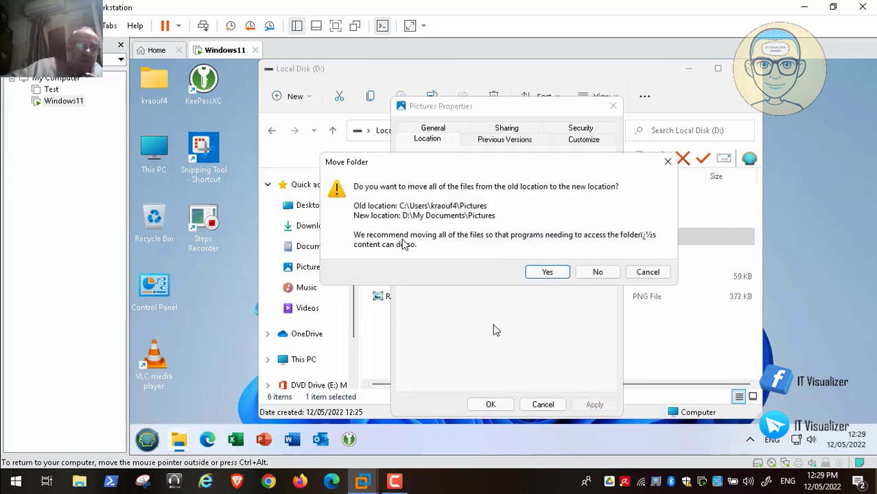
pyautogui.click(550, 271)
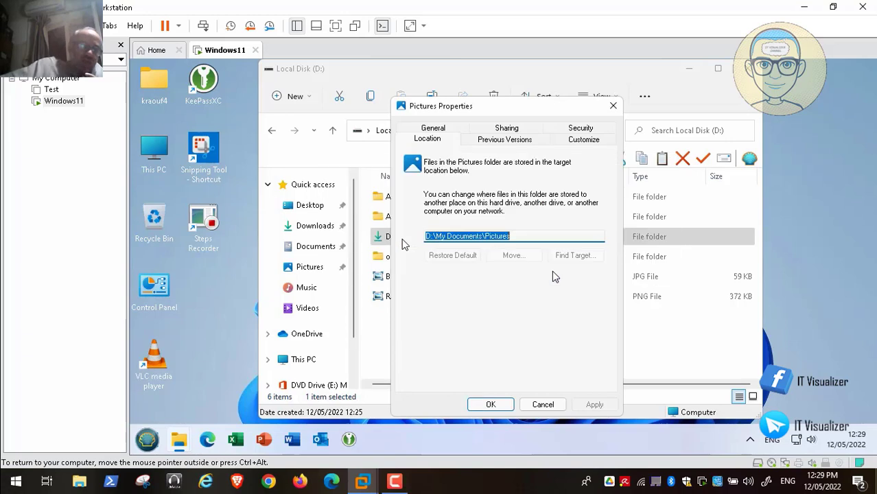
# Close the Pictures properties and redirect Downloads into D:\My Documents\Downloads.
pyautogui.click(490, 405)
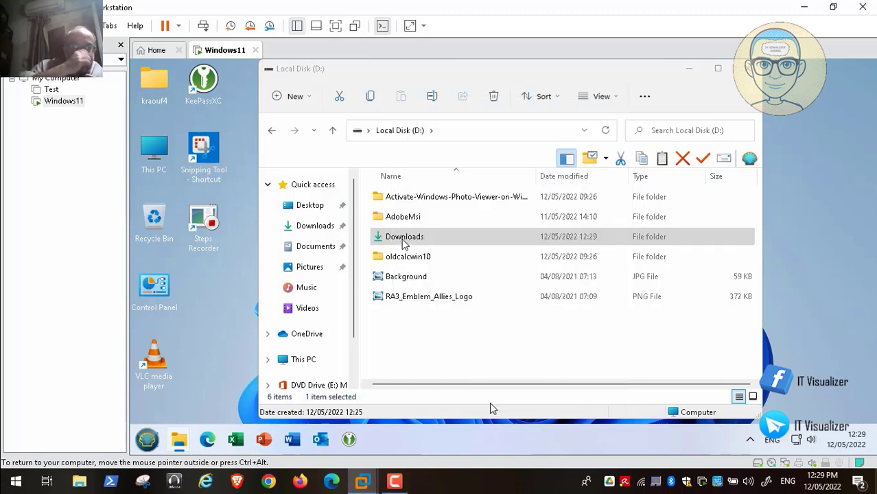
pyautogui.doubleClick(405, 240)
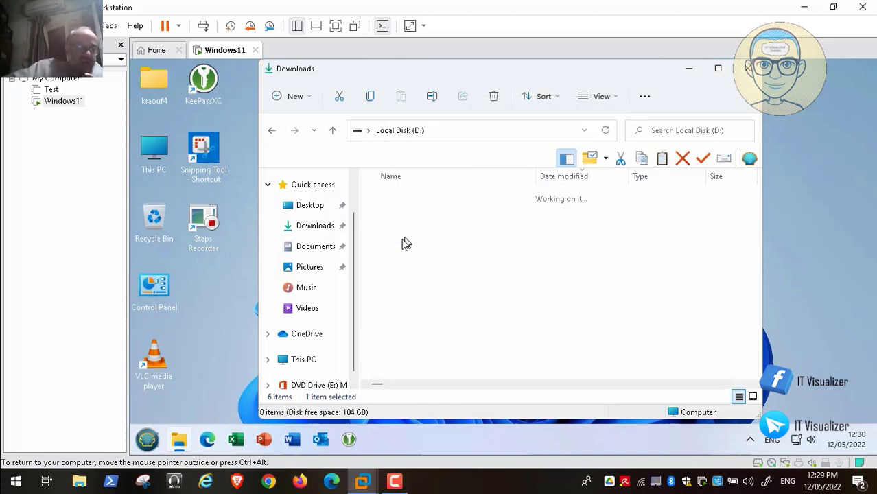
pyautogui.rightClick(448, 370)
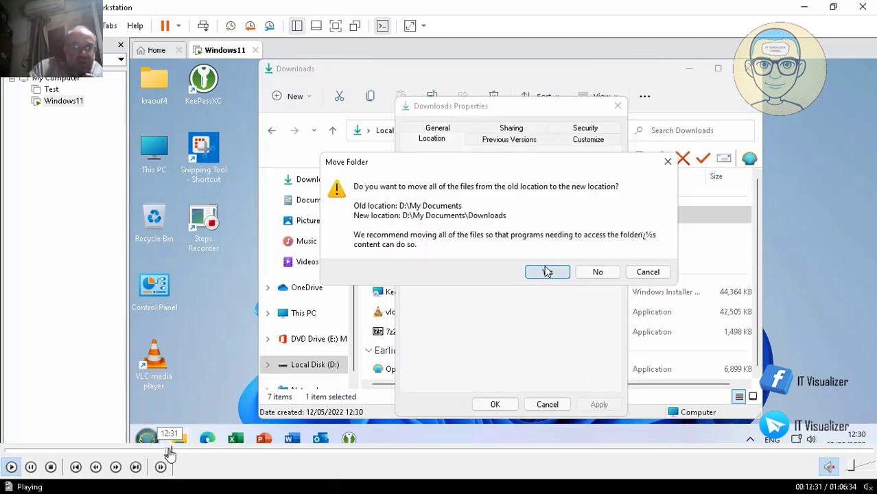
pyautogui.click(547, 272)
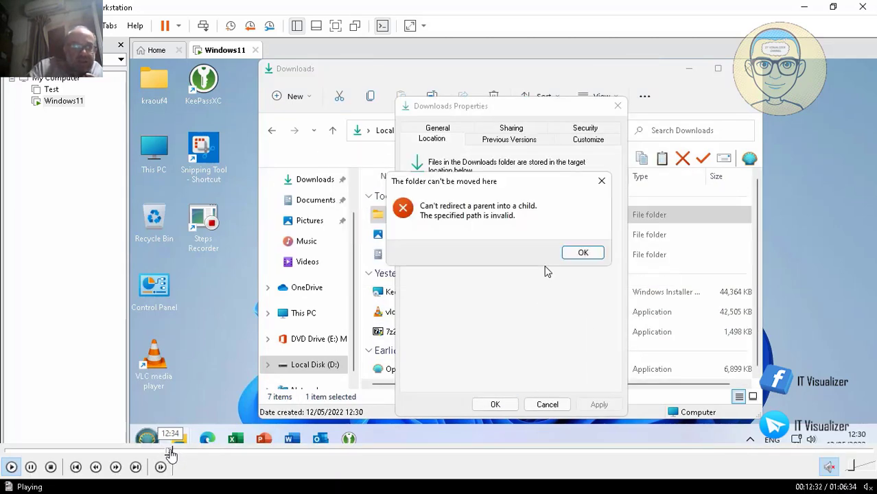
# Bring up the Music folder's Location settings showing its user-profile path.
pyautogui.click(176, 453)
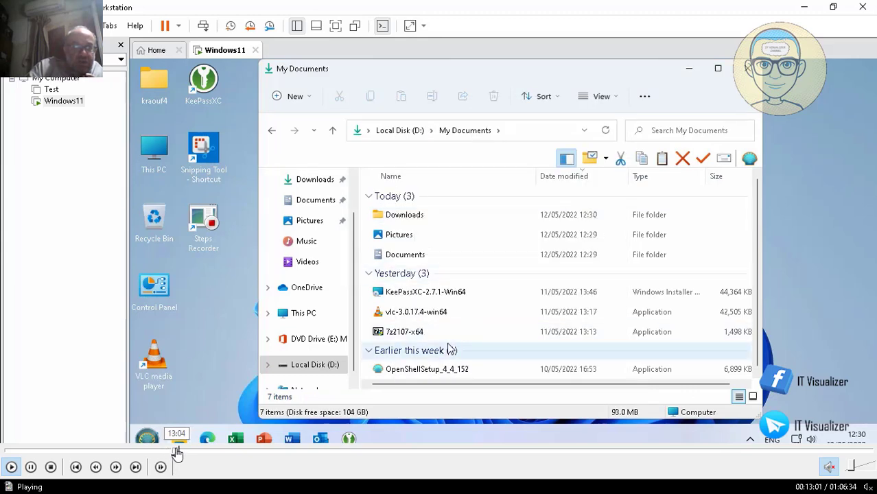
pyautogui.click(179, 453)
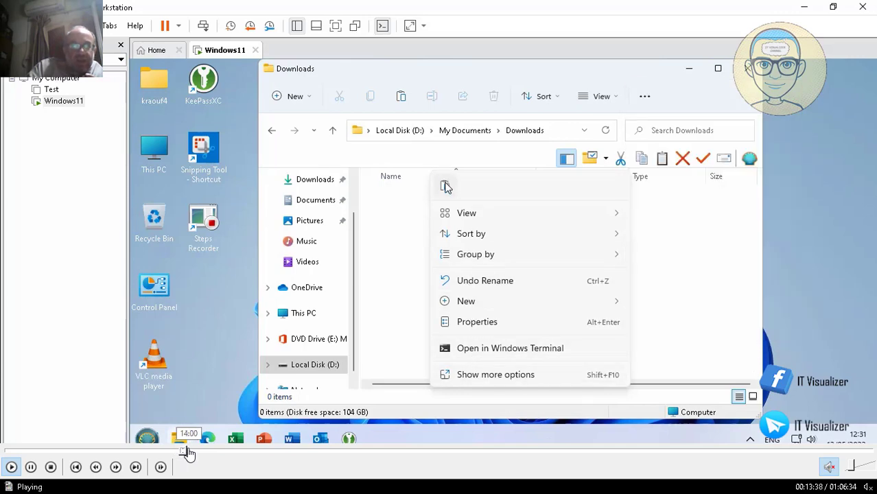
pyautogui.click(188, 451)
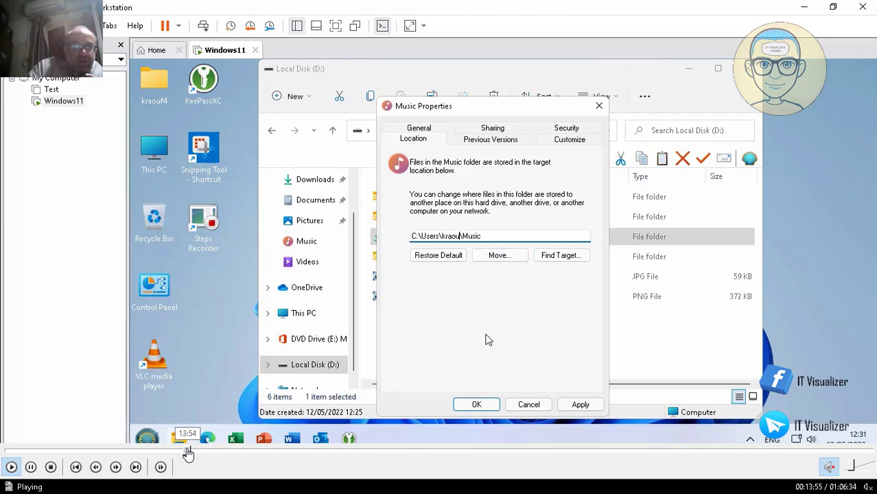
# Point Music to D:\My Documents\Music, creating the folder and moving its existing files.
pyautogui.click(186, 453)
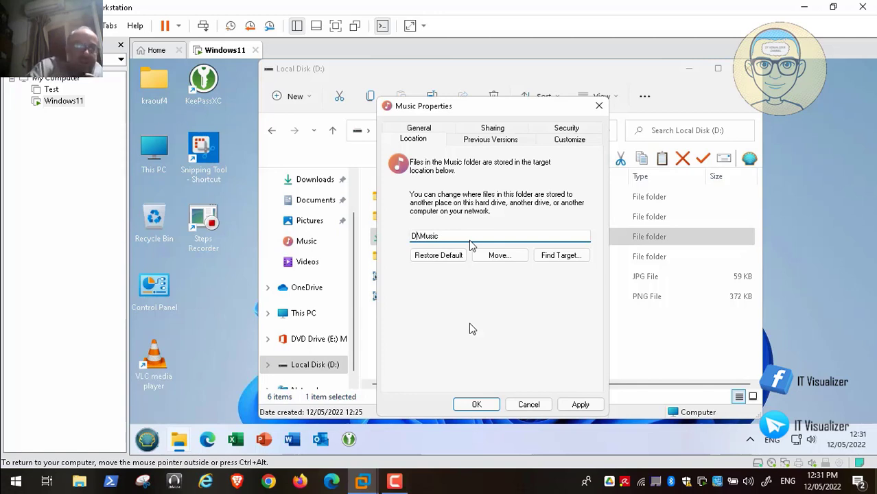
pyautogui.click(502, 259)
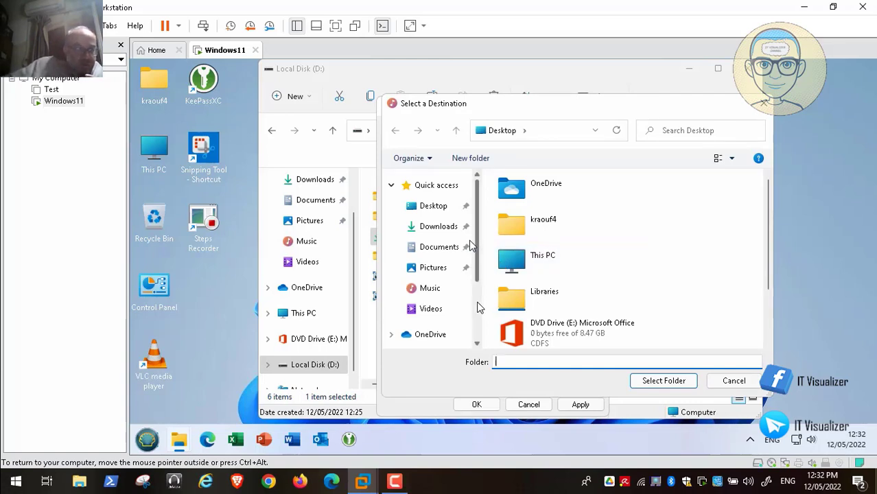
pyautogui.scroll(-2, 471, 309)
pyautogui.click(455, 305)
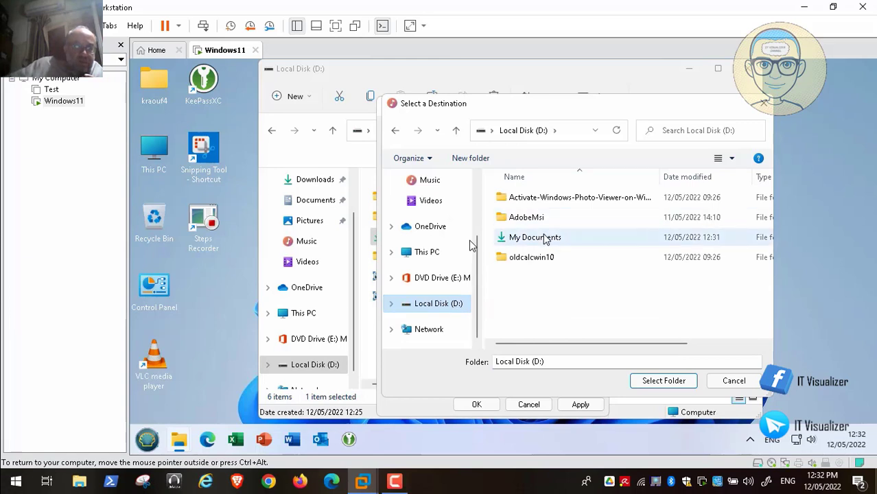
pyautogui.doubleClick(546, 238)
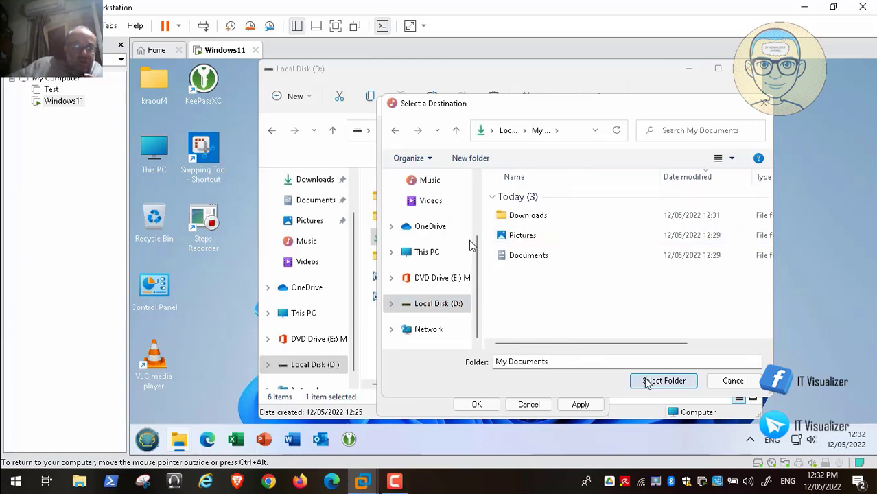
pyautogui.click(646, 380)
pyautogui.click(491, 235)
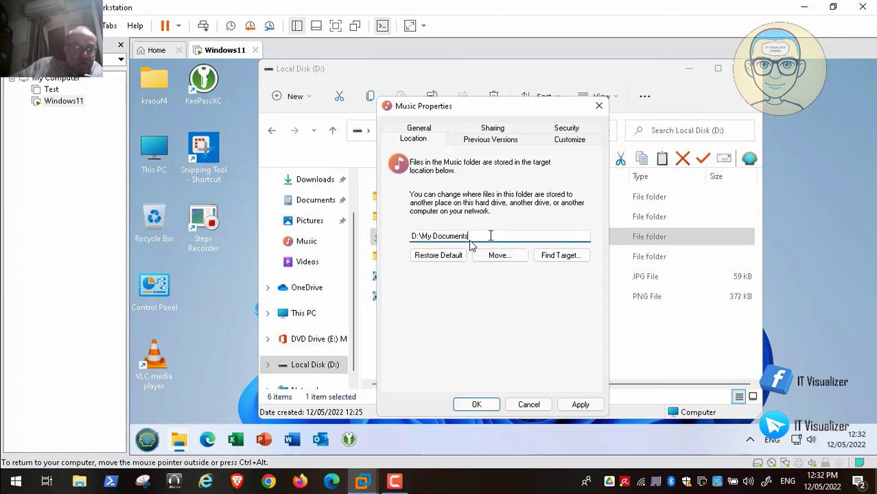
pyautogui.write('\\')
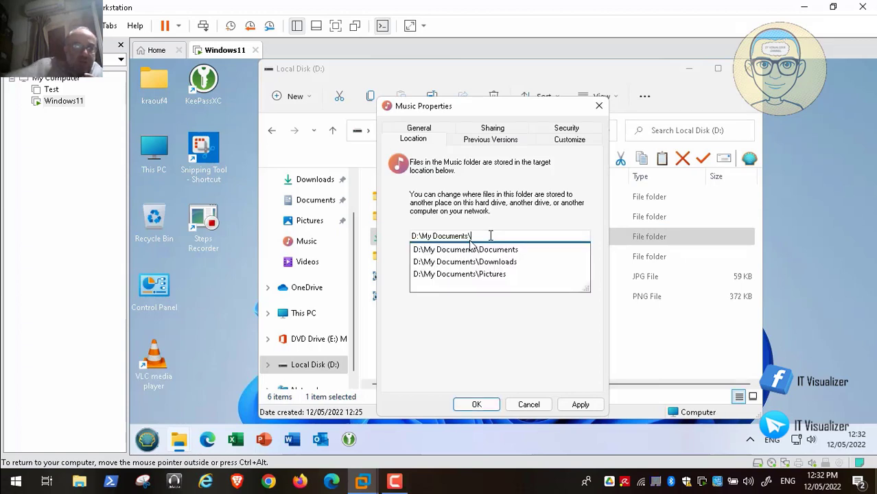
pyautogui.write('Music')
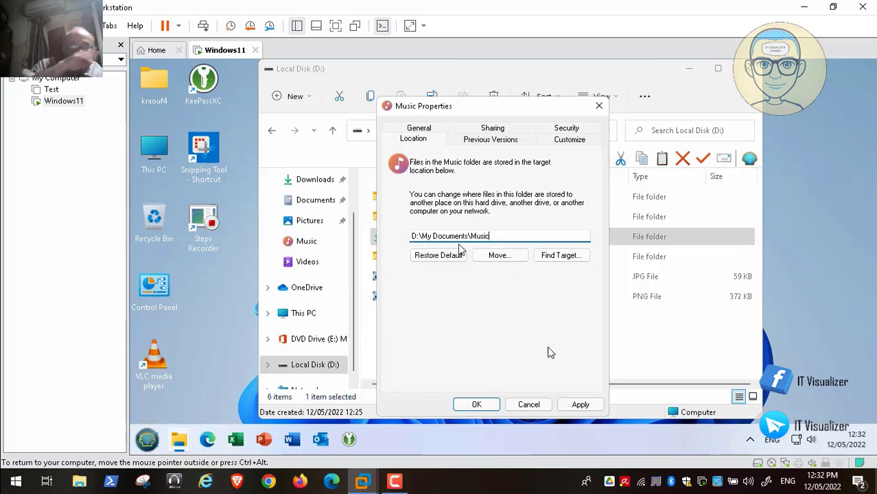
pyautogui.click(580, 404)
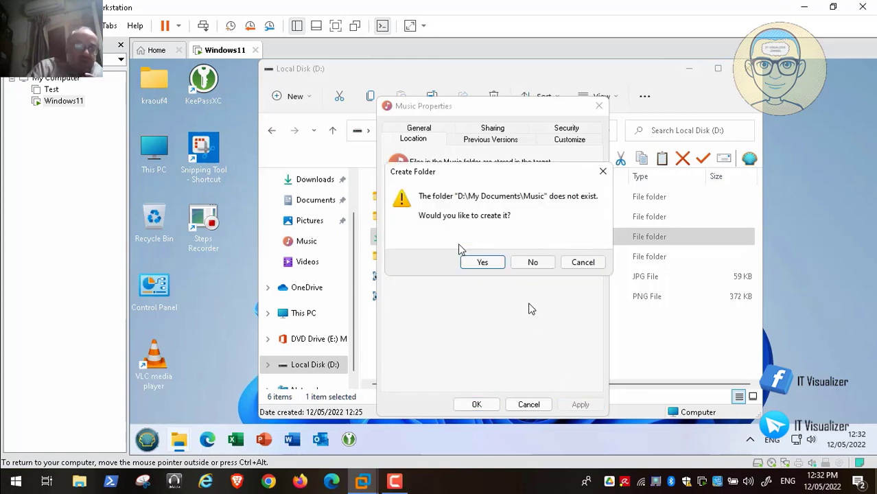
pyautogui.click(493, 266)
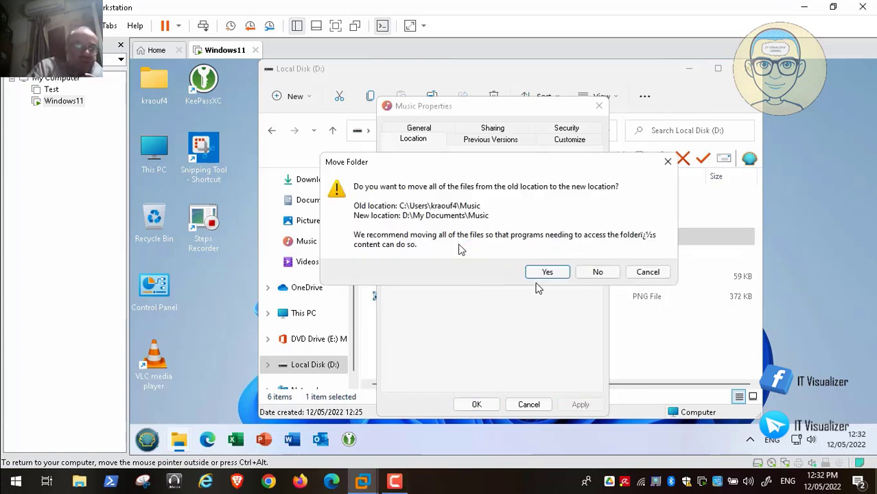
pyautogui.click(548, 272)
pyautogui.click(477, 405)
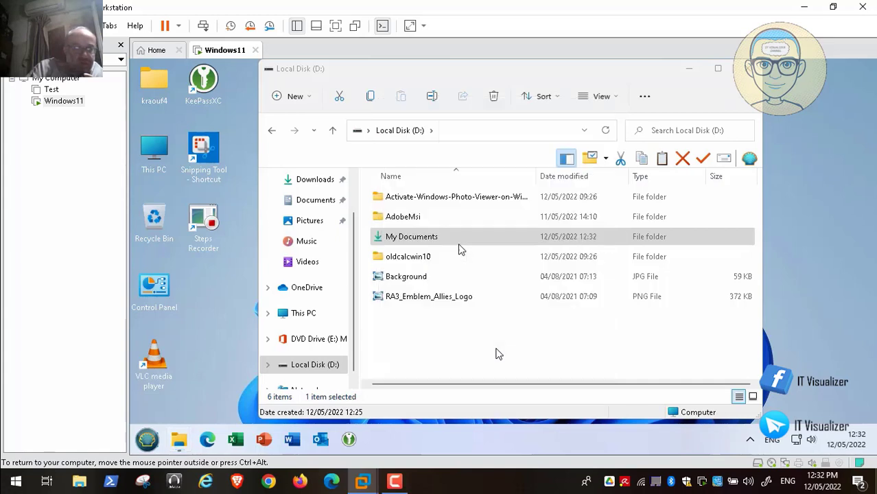
# Open D:\My Documents and copy its path from the address bar.
pyautogui.click(433, 240)
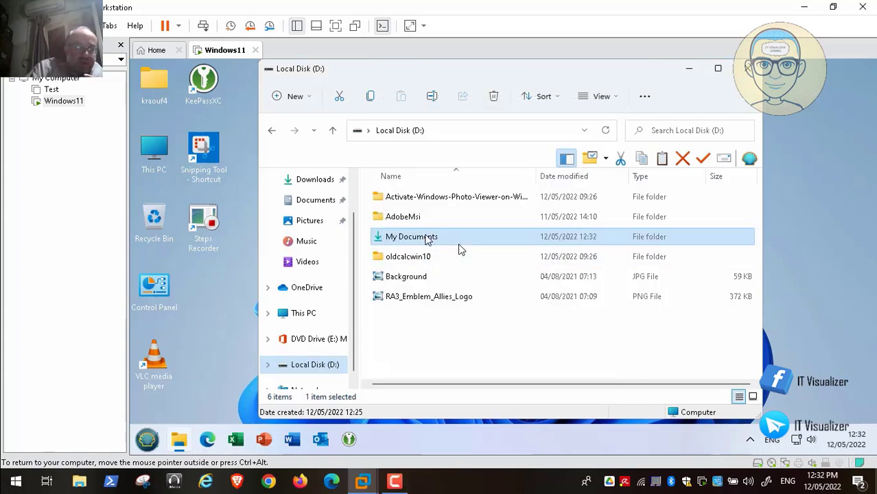
pyautogui.doubleClick(433, 239)
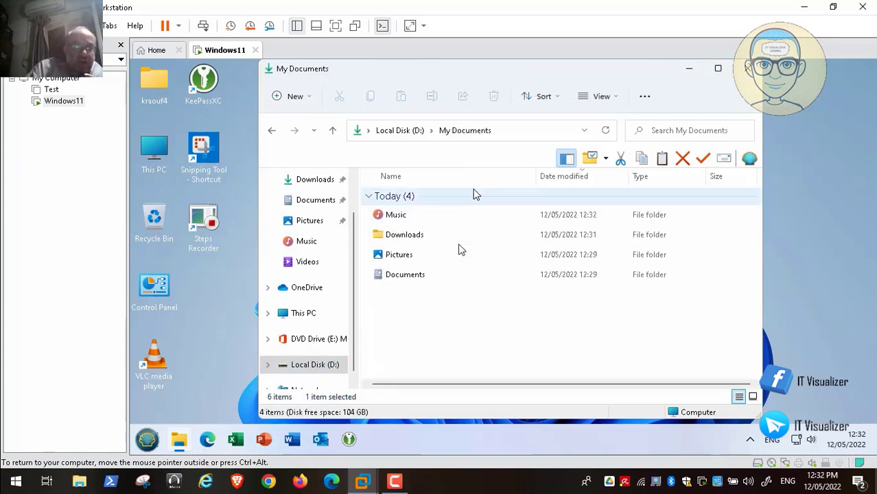
pyautogui.click(508, 132)
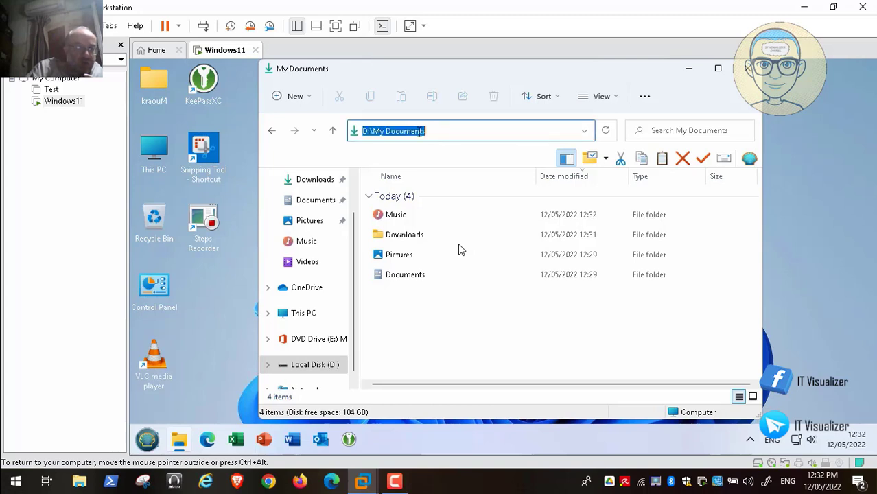
pyautogui.rightClick(416, 134)
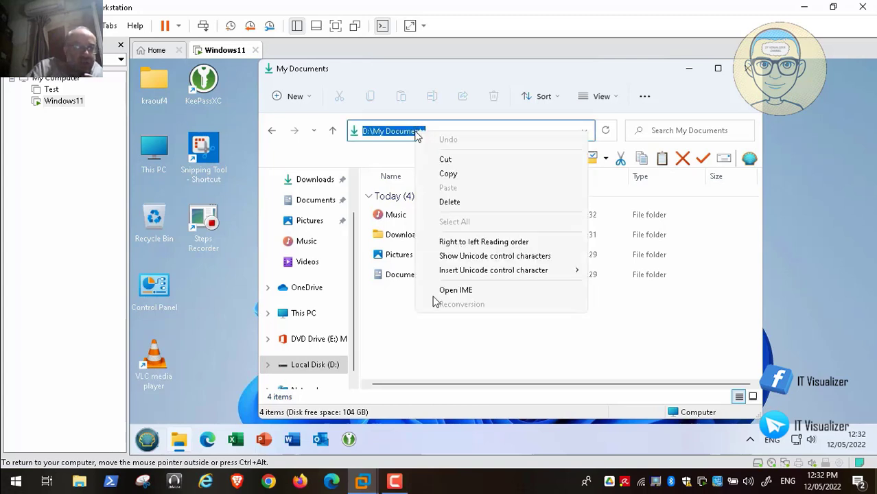
pyautogui.click(448, 174)
# Set the Videos location to D:\My Documents\Videos, creating the folder and moving its files.
pyautogui.rightClick(309, 264)
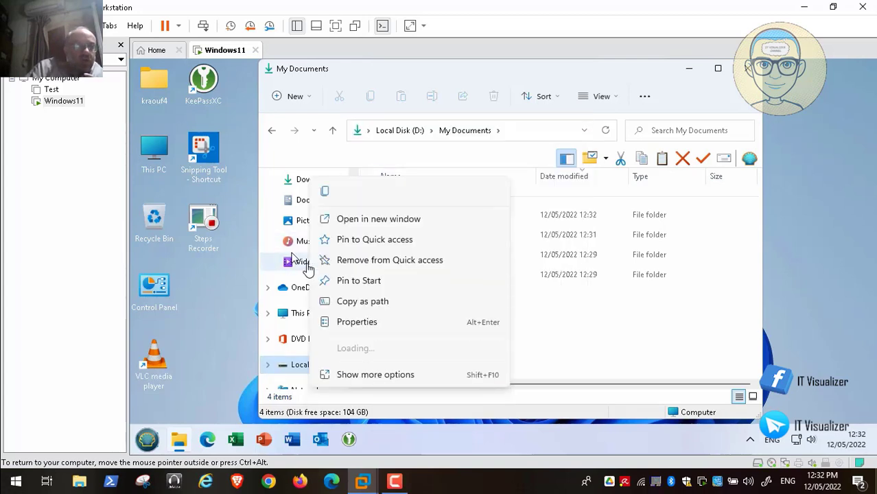
pyautogui.click(374, 328)
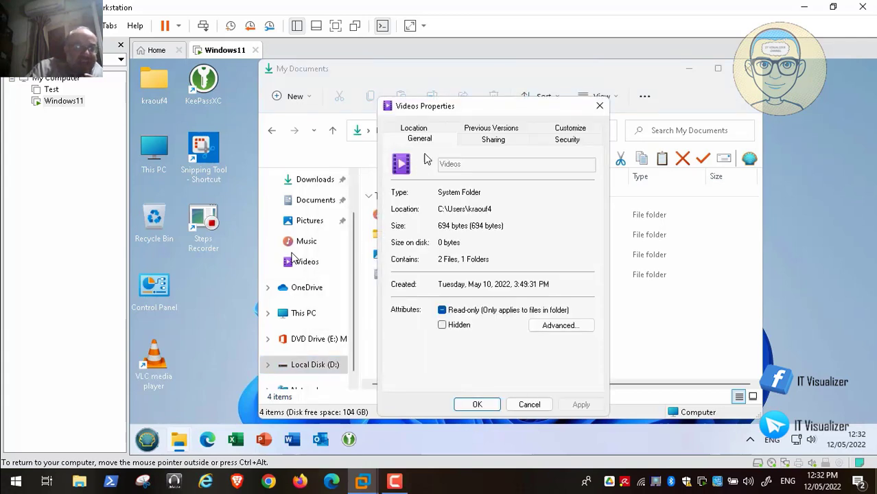
pyautogui.click(420, 130)
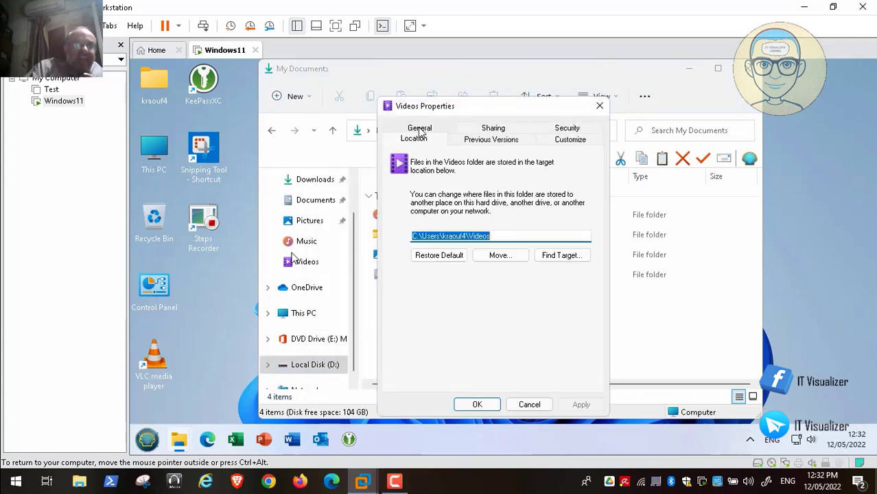
pyautogui.click(468, 237)
pyautogui.press('BackSpace')
pyautogui.press('BackSpace')
pyautogui.press('BackSpace')
pyautogui.press('BackSpace')
pyautogui.press('BackSpace')
pyautogui.press('BackSpace')
pyautogui.press('BackSpace')
pyautogui.press('BackSpace')
pyautogui.press('BackSpace')
pyautogui.press('BackSpace')
pyautogui.press('BackSpace')
pyautogui.press('BackSpace')
pyautogui.press('BackSpace')
pyautogui.press('BackSpace')
pyautogui.press('BackSpace')
pyautogui.press('BackSpace')
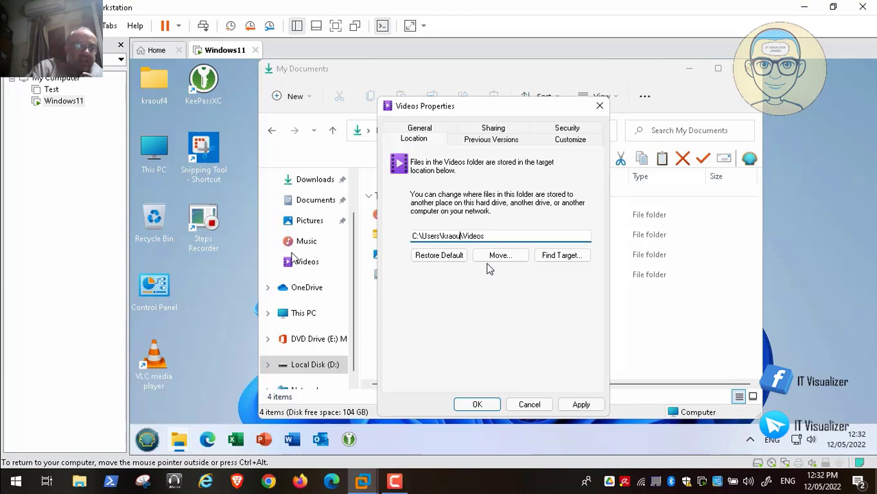
pyautogui.hotkey('ctrl', 'v')
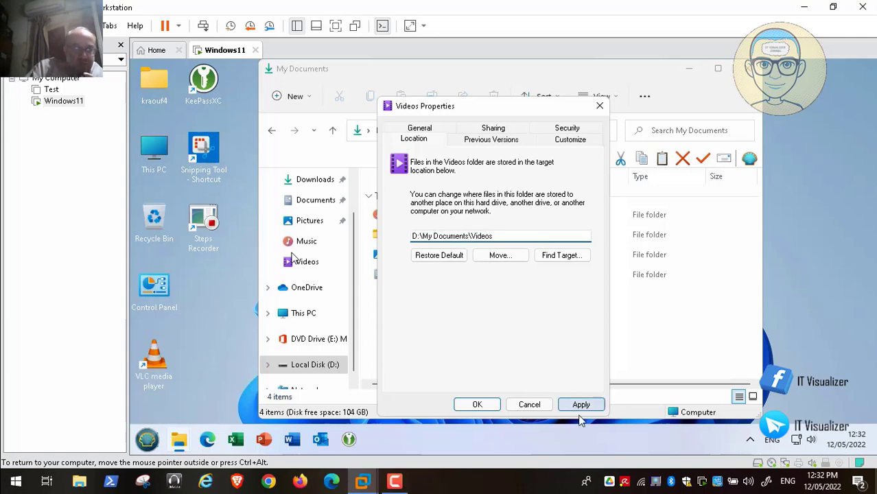
pyautogui.click(581, 404)
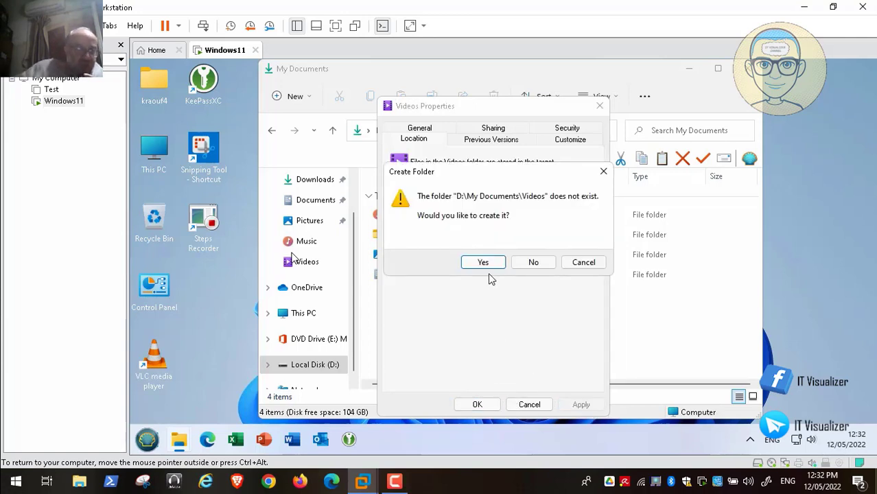
pyautogui.click(484, 264)
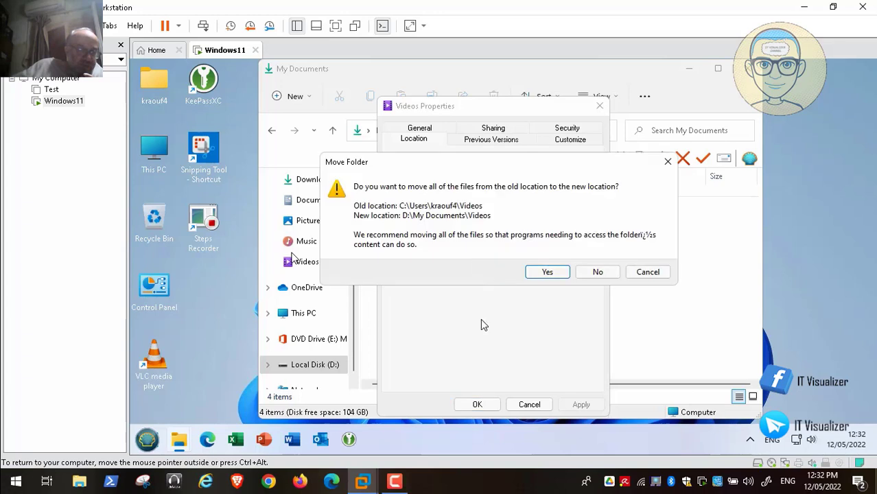
pyautogui.click(547, 272)
pyautogui.click(476, 409)
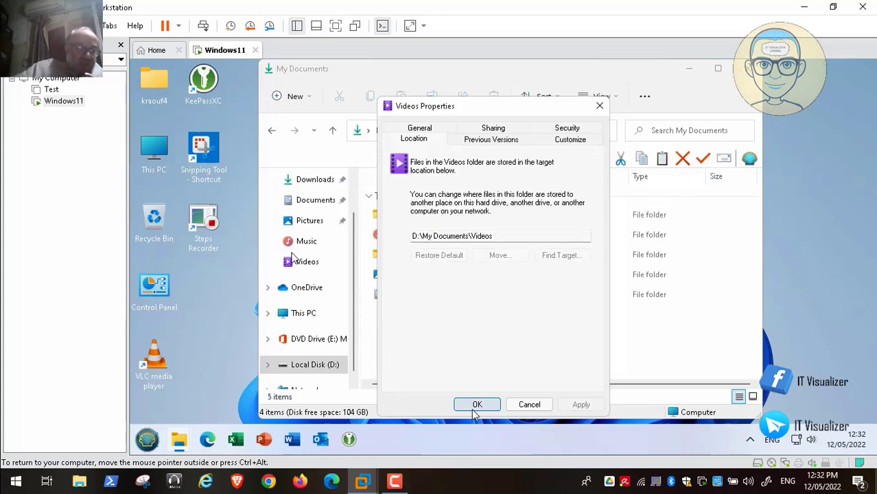
# Close Videos Properties and review the five folders now in D:\My Documents.
pyautogui.click(475, 410)
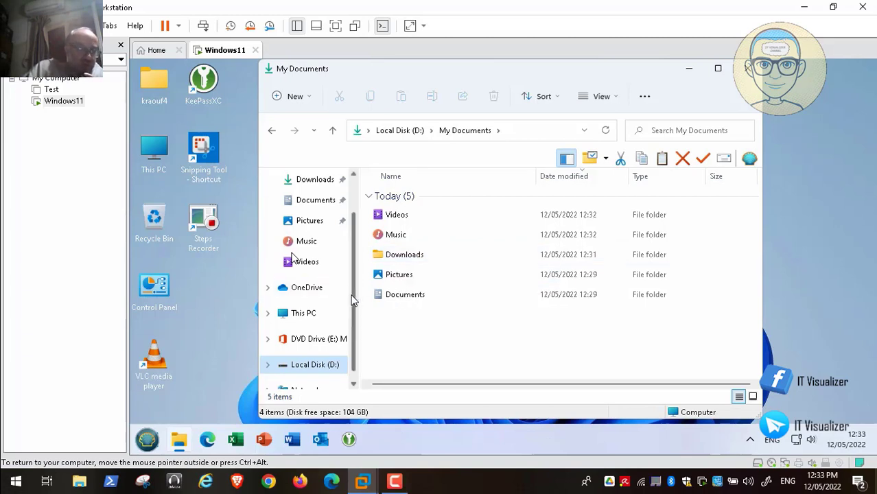
pyautogui.scroll(1, 352, 302)
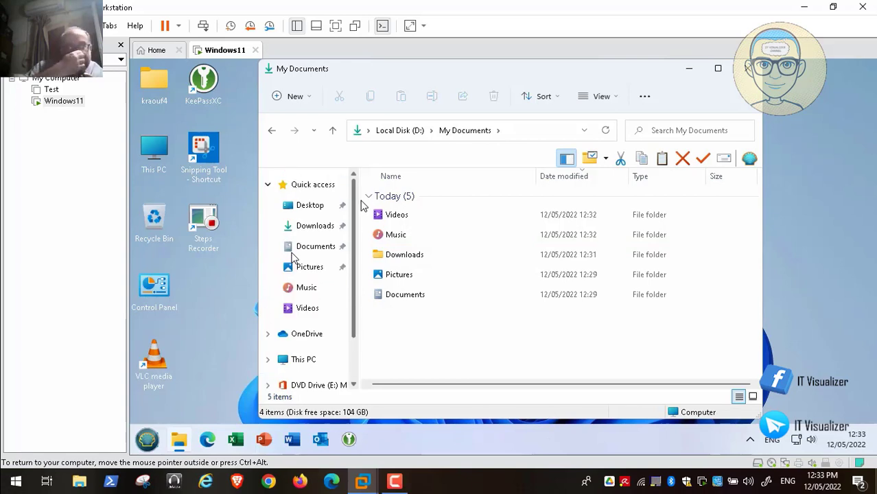
pyautogui.scroll(-3, 359, 267)
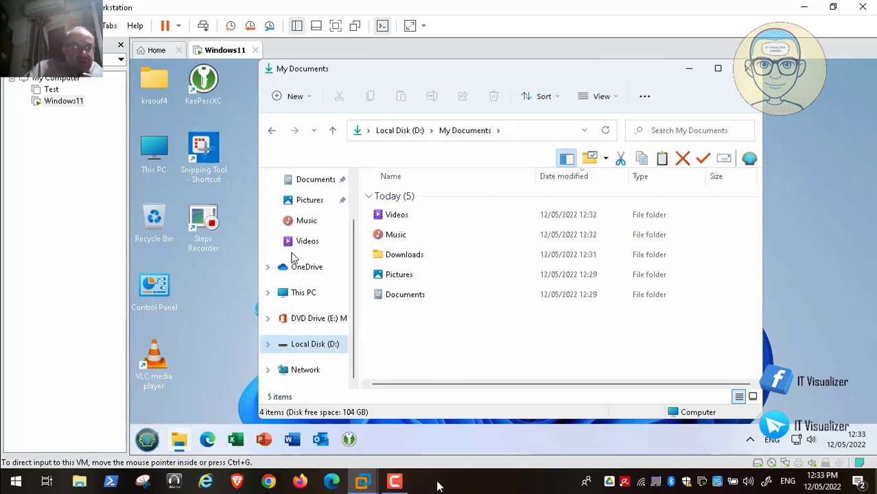
pyautogui.click(394, 483)
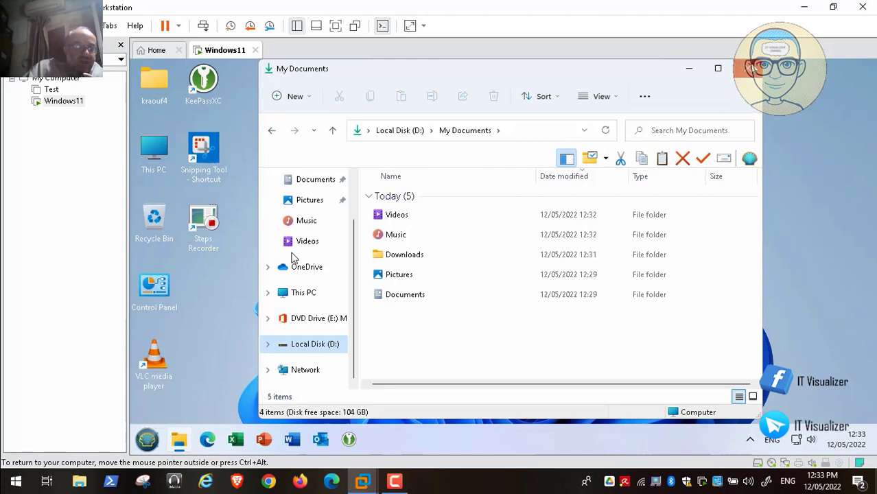
# Close the My Documents window and open the Run prompt with its Open field cleared.
pyautogui.click(748, 69)
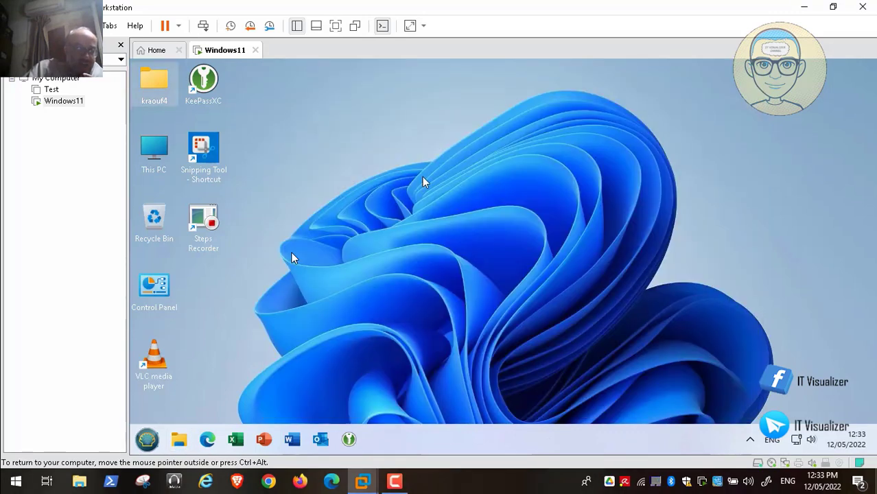
pyautogui.click(147, 440)
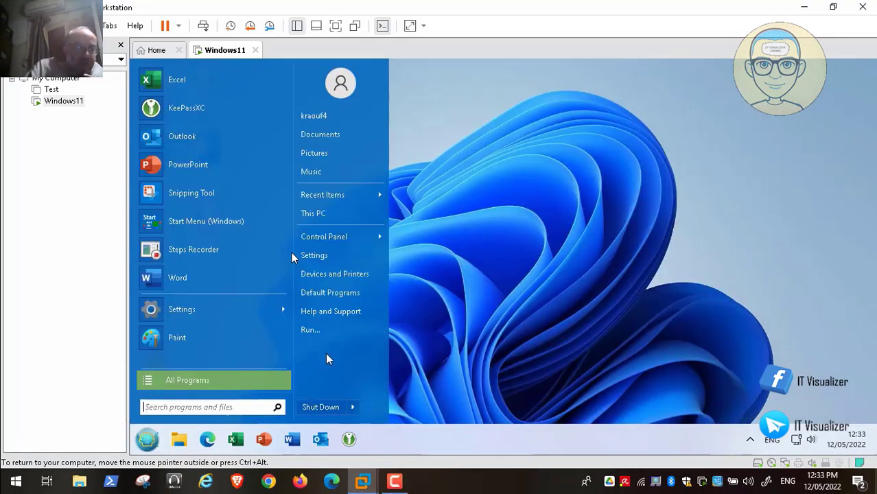
pyautogui.click(323, 335)
pyautogui.press('BackSpace')
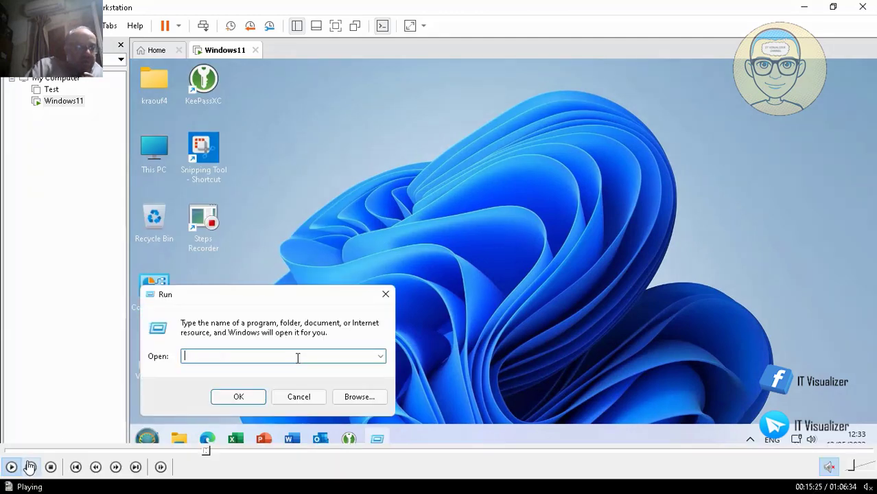
pyautogui.write('r')
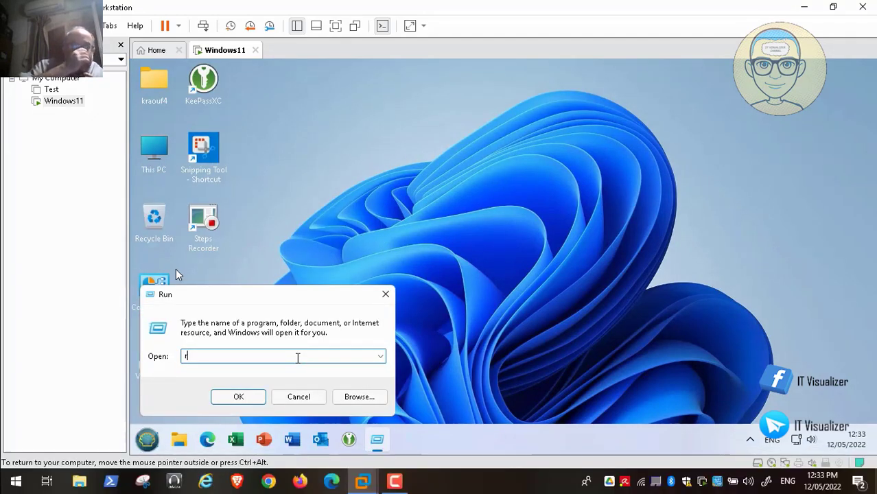
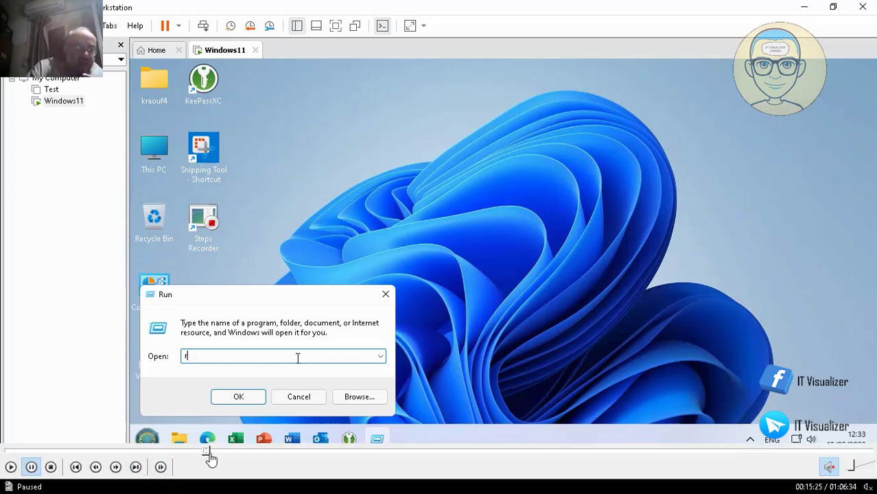
# Scrub the recording to 36:15, where the guest Windows 11 Start menu is open.
pyautogui.moveTo(235, 455); pyautogui.dragTo(453, 453)
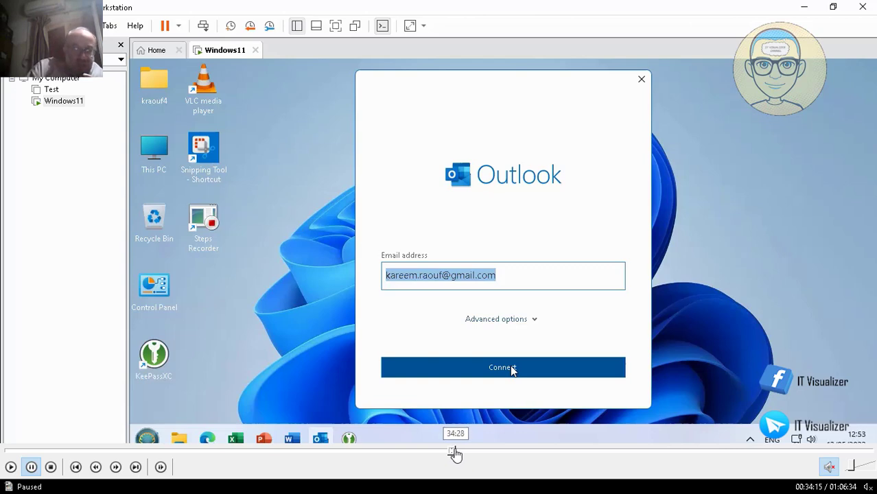
pyautogui.click(457, 454)
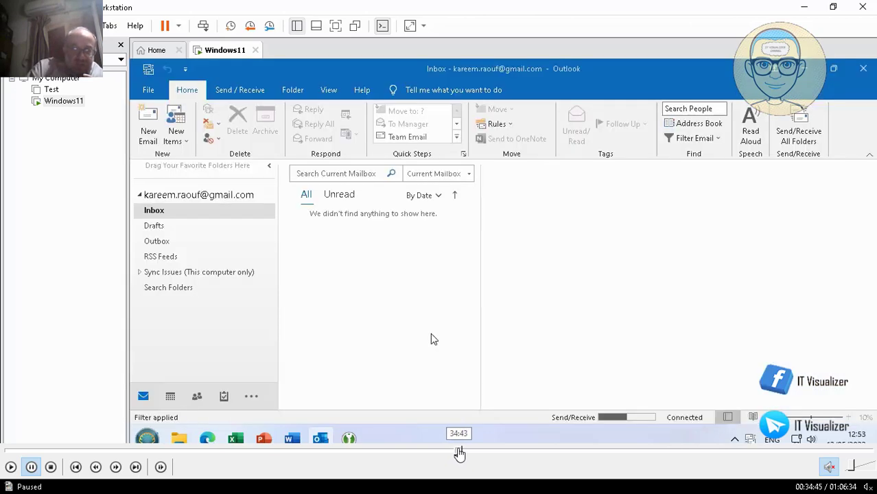
pyautogui.click(460, 453)
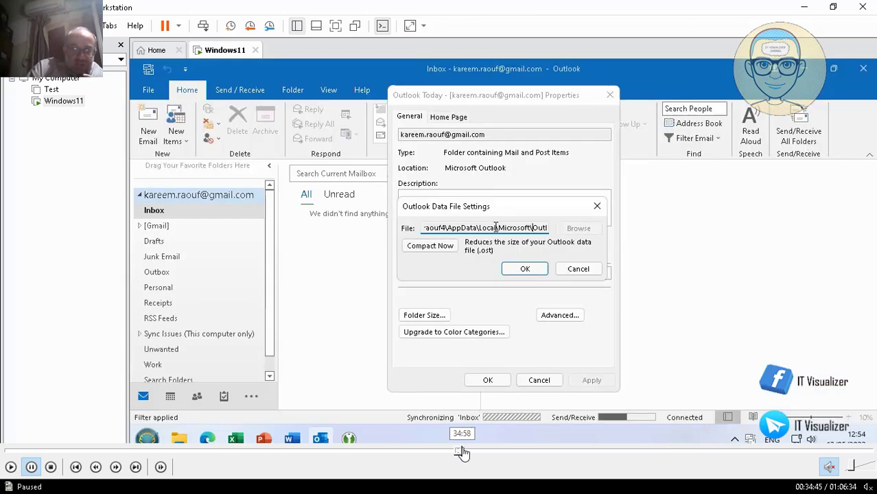
pyautogui.click(465, 454)
pyautogui.click(465, 453)
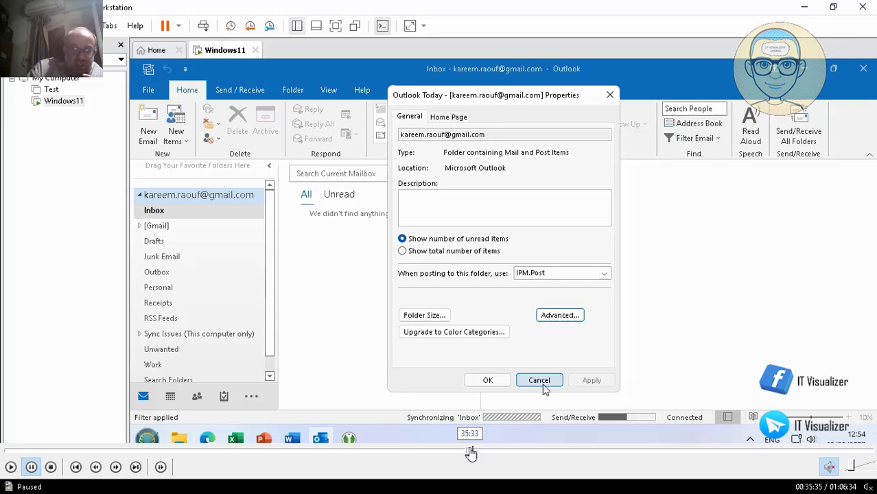
pyautogui.click(478, 453)
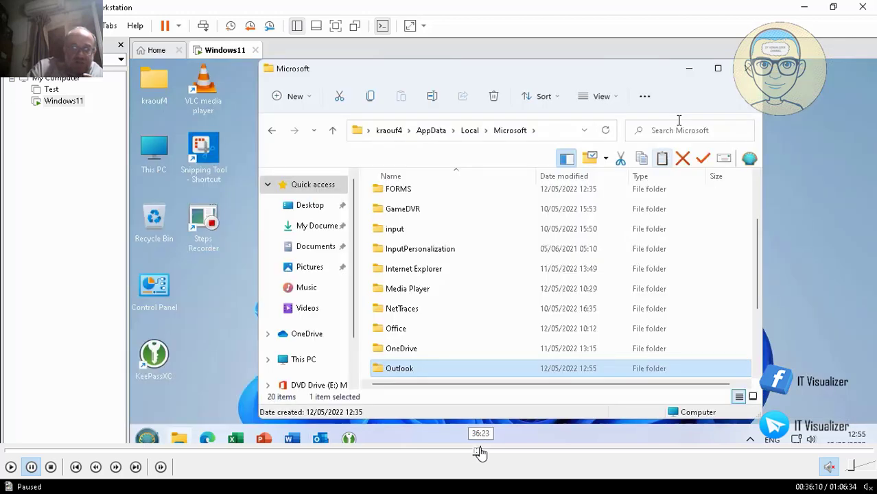
pyautogui.click(487, 453)
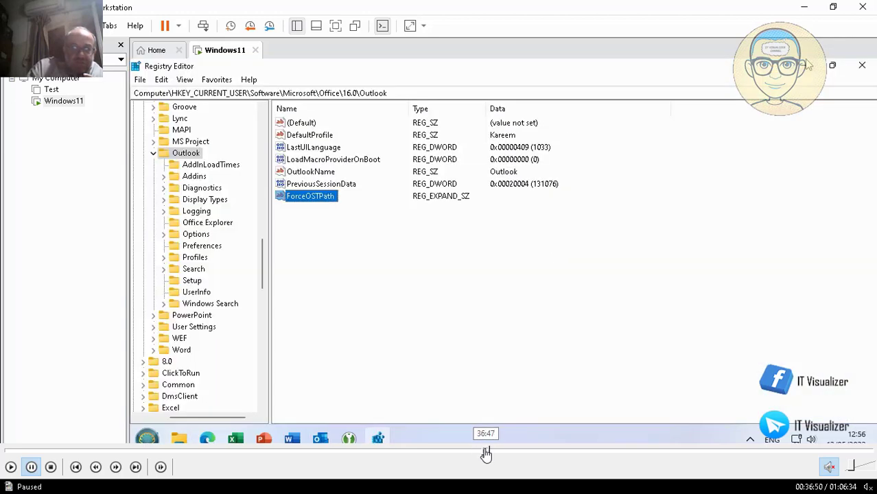
pyautogui.click(484, 453)
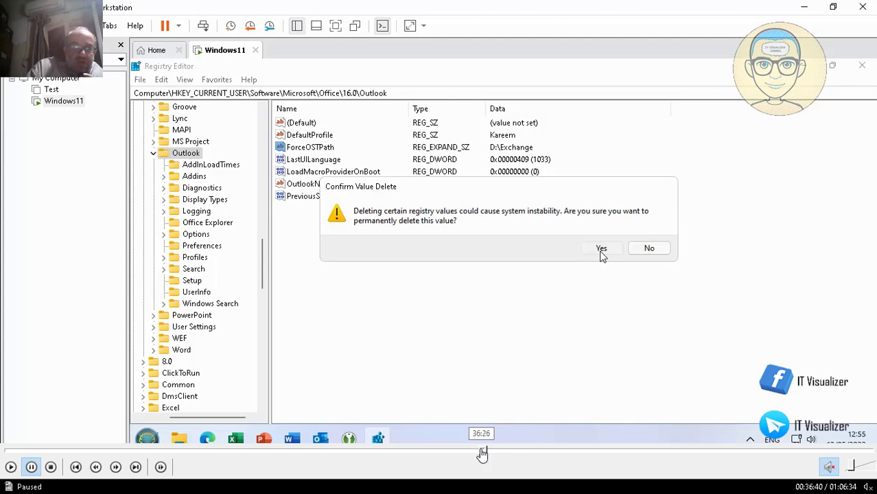
pyautogui.click(481, 453)
pyautogui.click(480, 453)
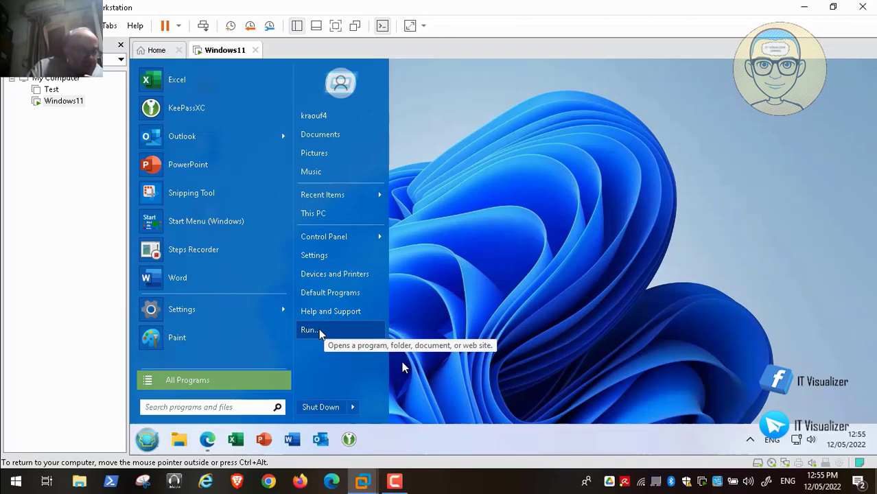
# Play and pause the recording until Registry Editor shows the Outlook key's ForceOSTPath value.
pyautogui.press('space')
pyautogui.click(9, 467)
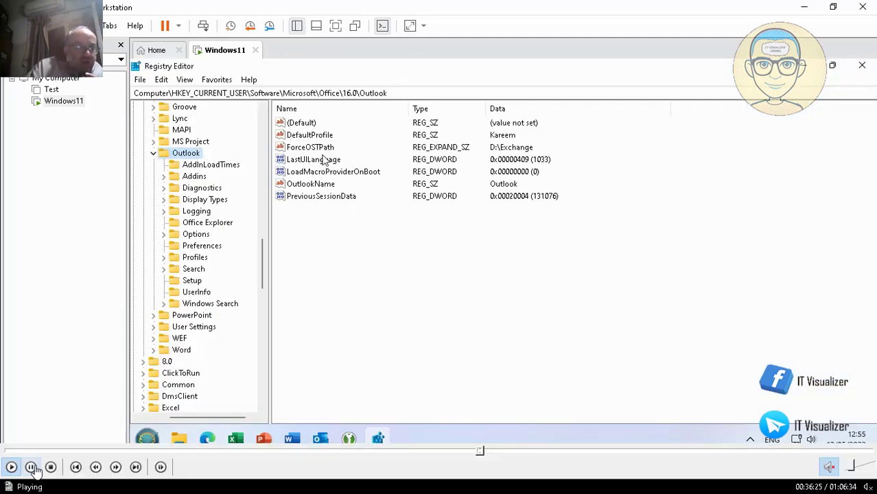
pyautogui.click(31, 467)
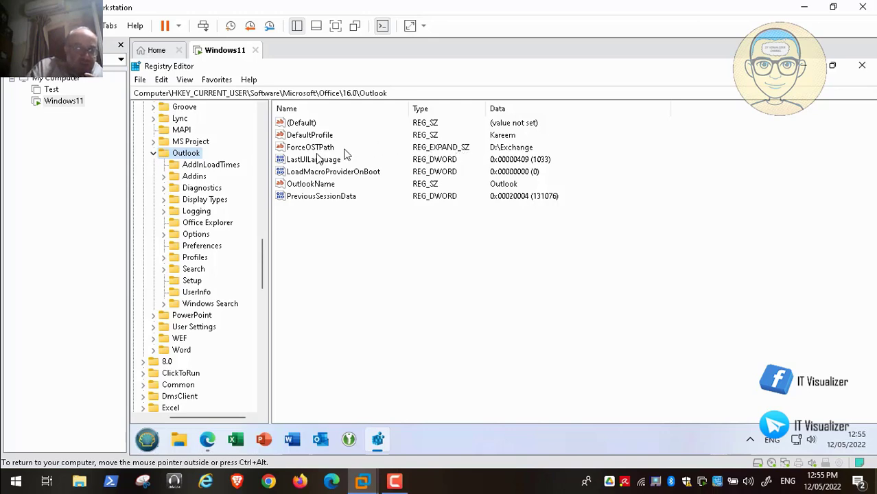
pyautogui.press('space')
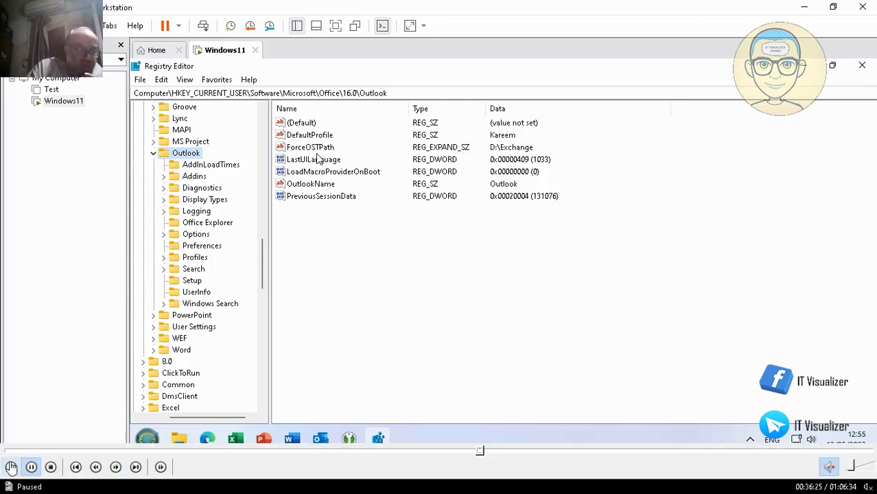
pyautogui.click(11, 468)
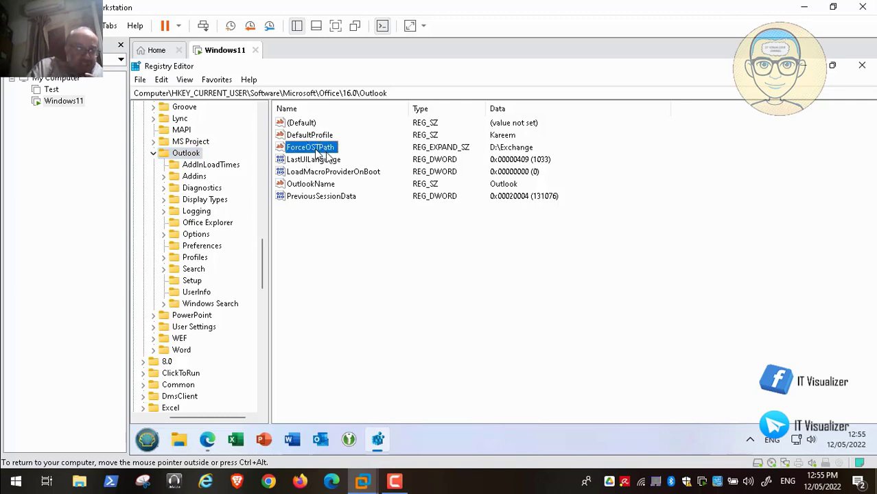
# Delete the existing ForceOSTPath value from the Outlook registry key.
pyautogui.rightClick(442, 150)
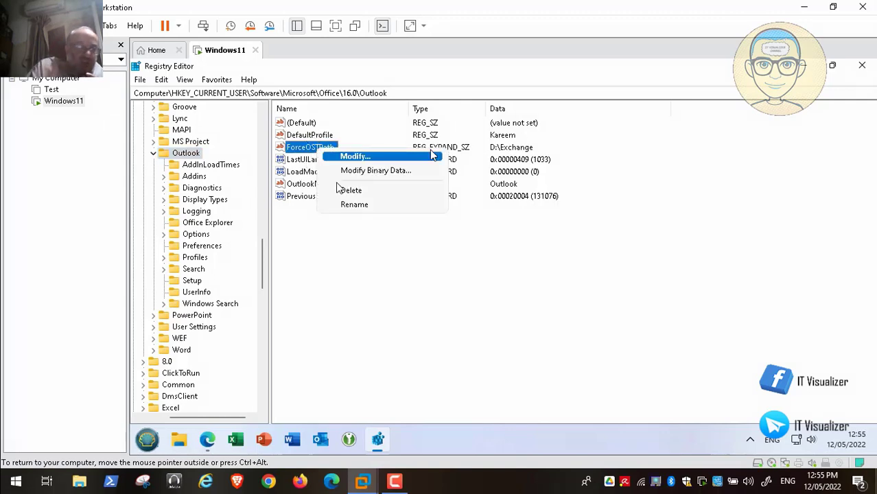
pyautogui.click(351, 206)
pyautogui.hotkey('ctrl', 'c')
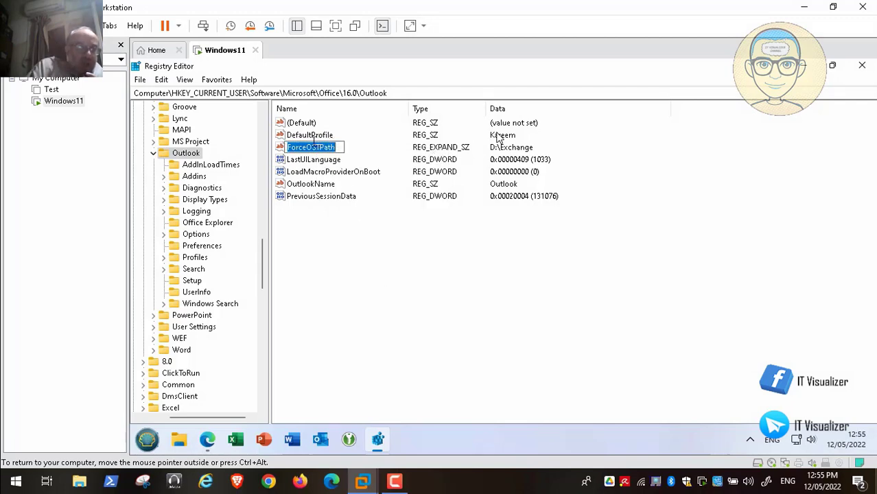
pyautogui.click(439, 136)
pyautogui.click(386, 147)
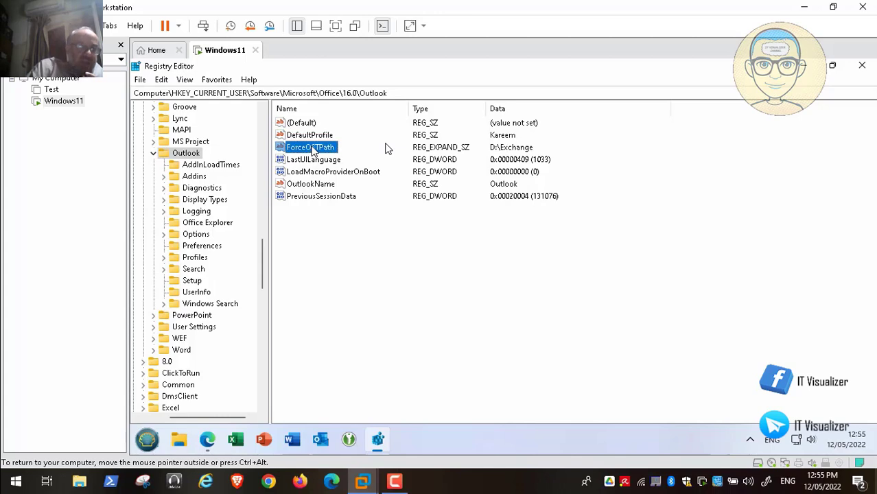
pyautogui.rightClick(386, 147)
pyautogui.click(361, 189)
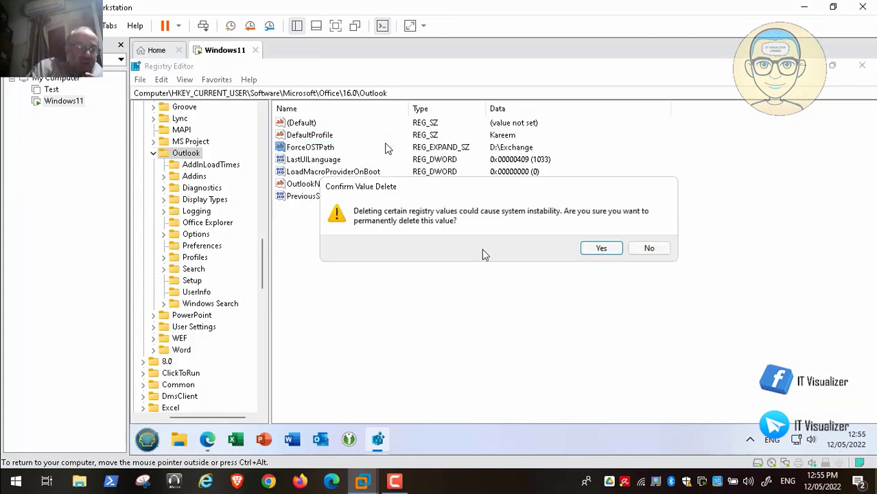
pyautogui.click(601, 249)
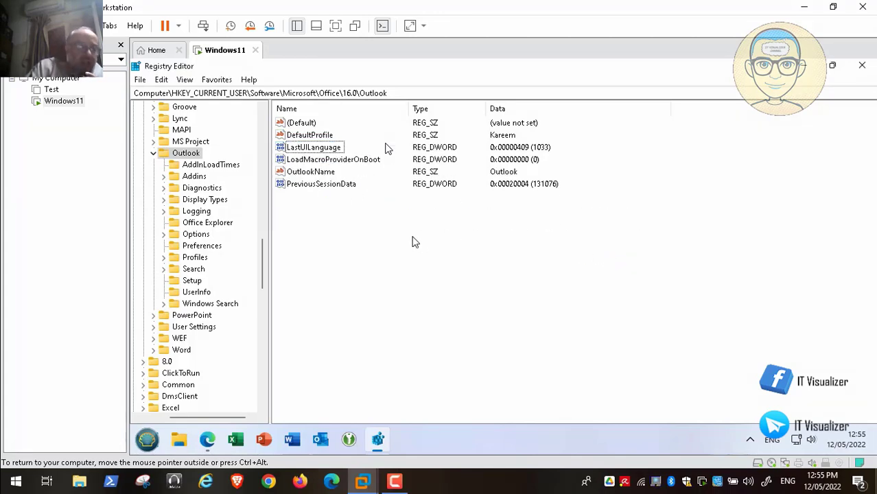
# Create a new Expandable String Value named ForceOSTPath, then show the desktop.
pyautogui.rightClick(348, 225)
pyautogui.moveTo(385, 233)
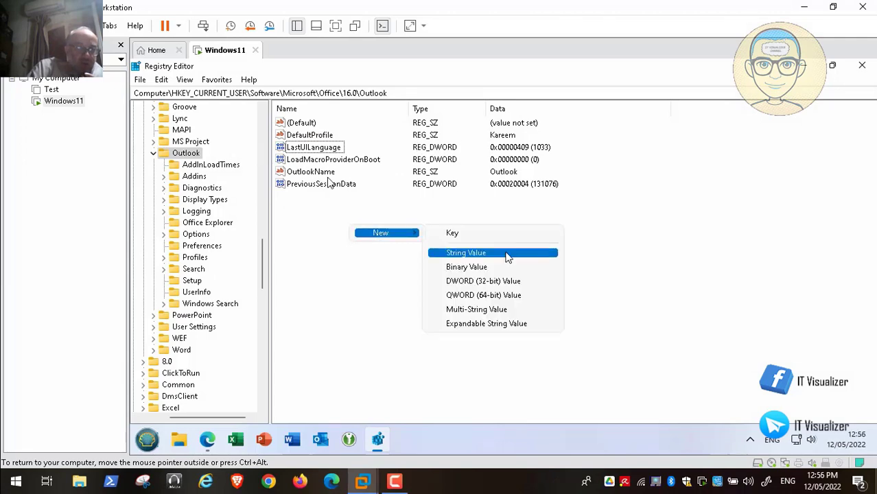
pyautogui.click(509, 325)
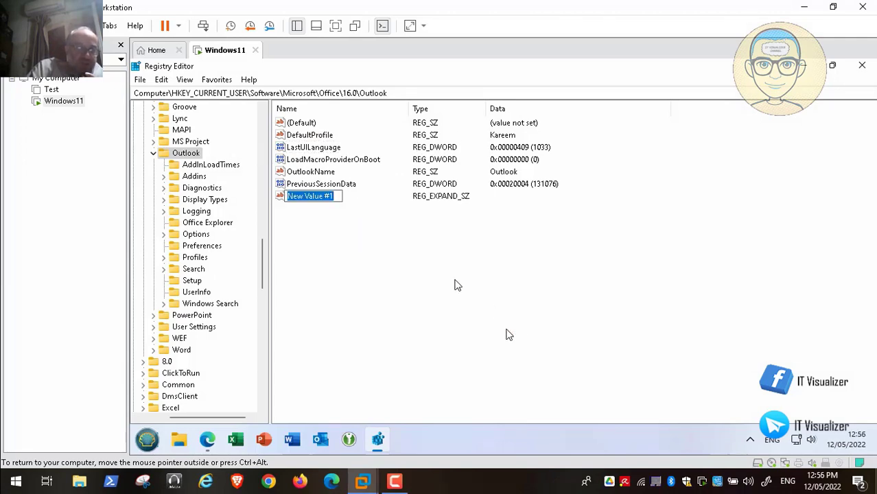
pyautogui.hotkey('ctrl', 'v')
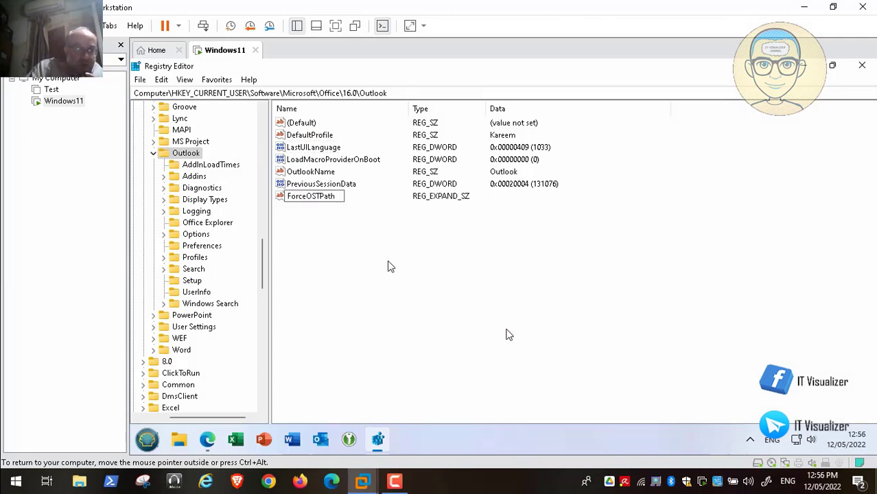
pyautogui.press('Return')
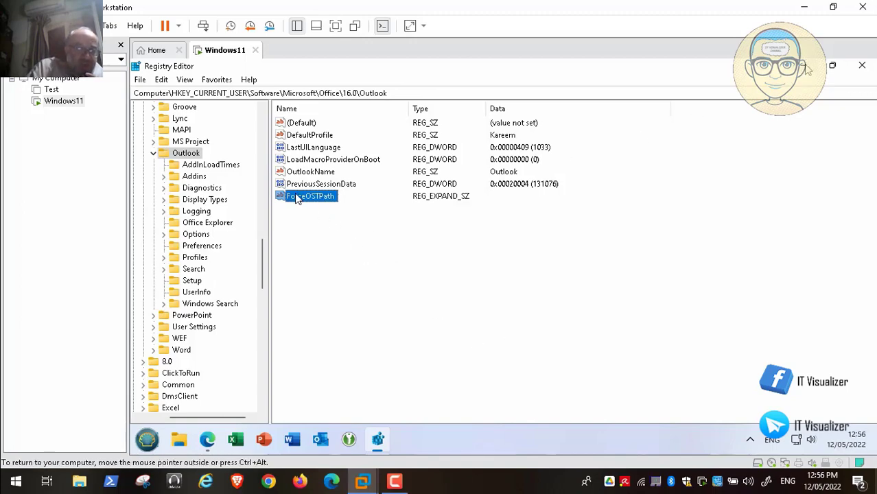
pyautogui.press('super+d')
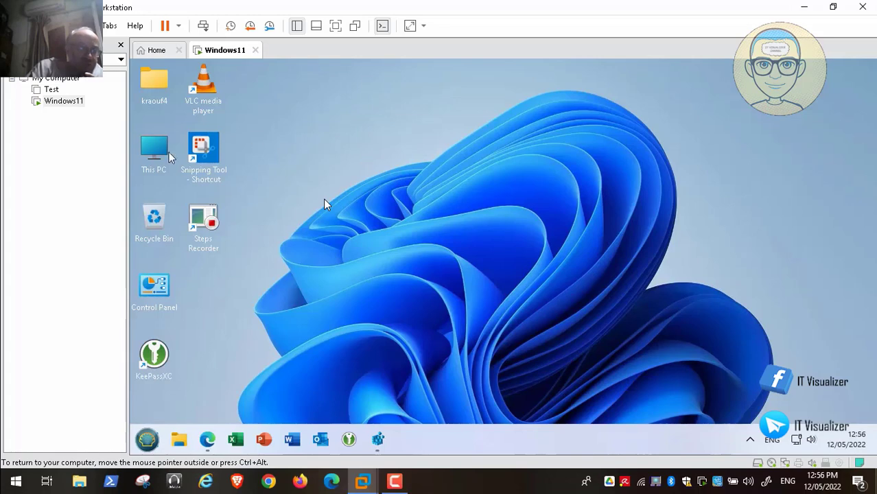
# Copy the empty D:\Exchange folder's path in File Explorer, then return to Registry Editor.
pyautogui.doubleClick(151, 160)
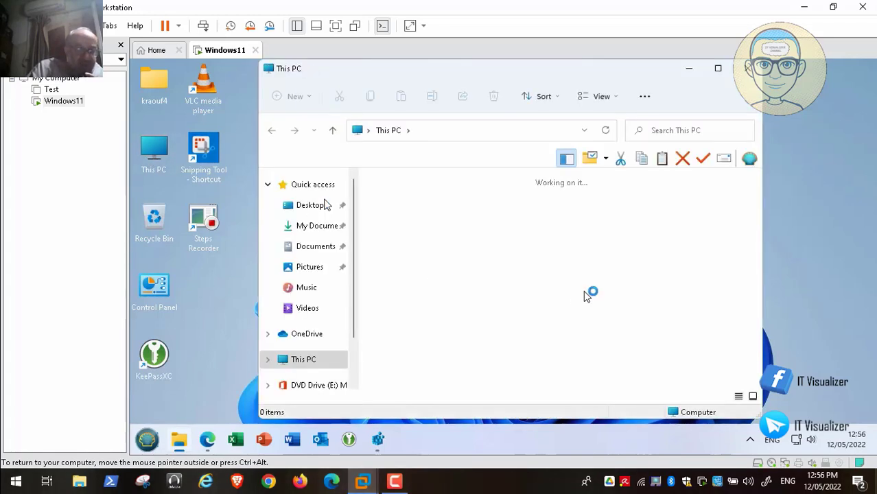
pyautogui.doubleClick(586, 332)
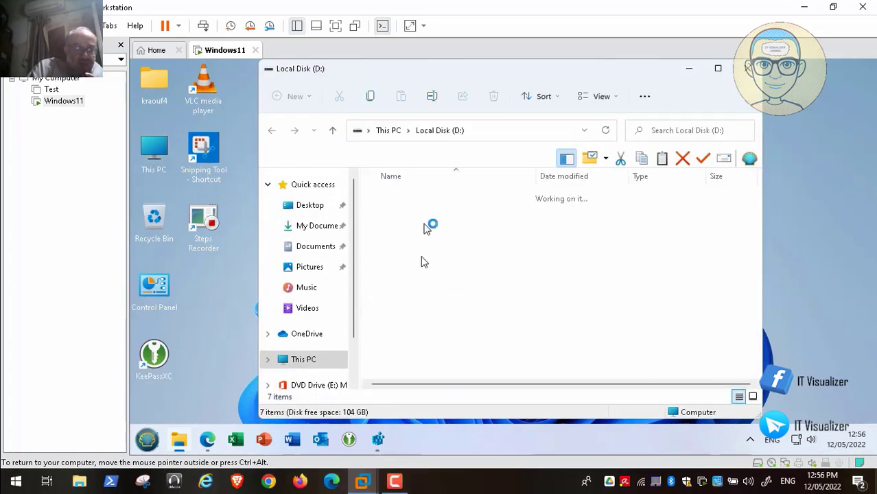
pyautogui.doubleClick(404, 236)
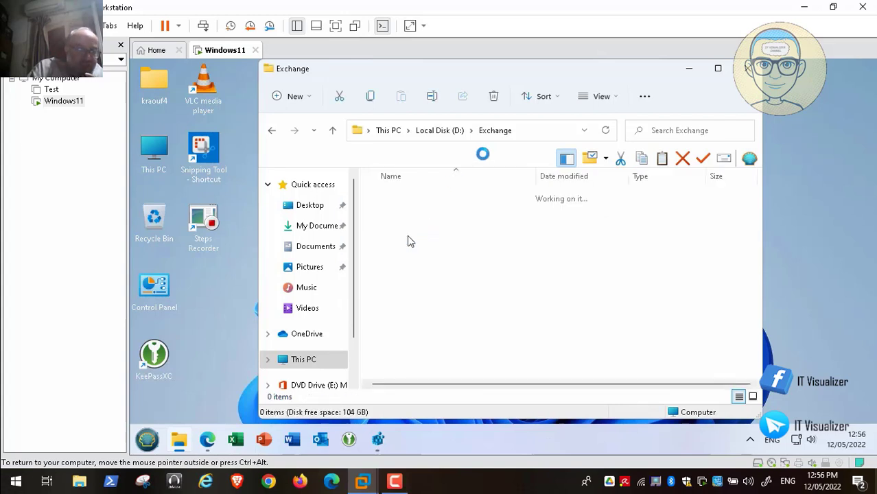
pyautogui.click(529, 137)
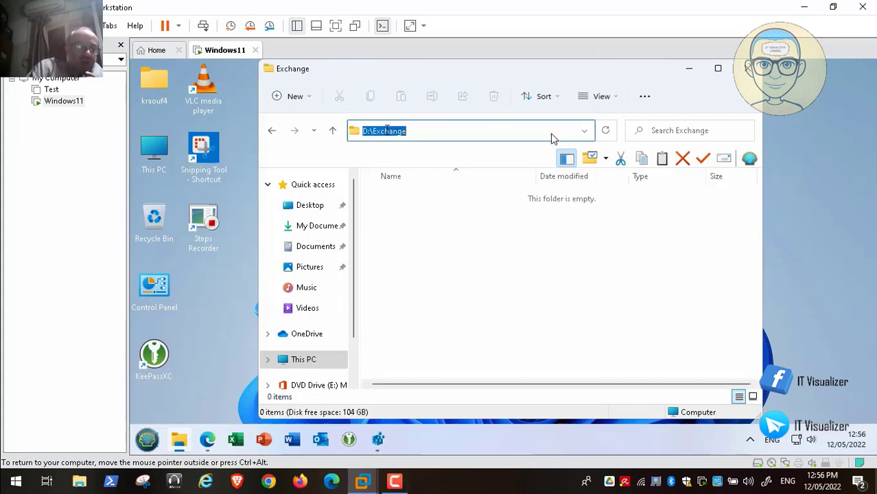
pyautogui.rightClick(388, 130)
pyautogui.click(421, 172)
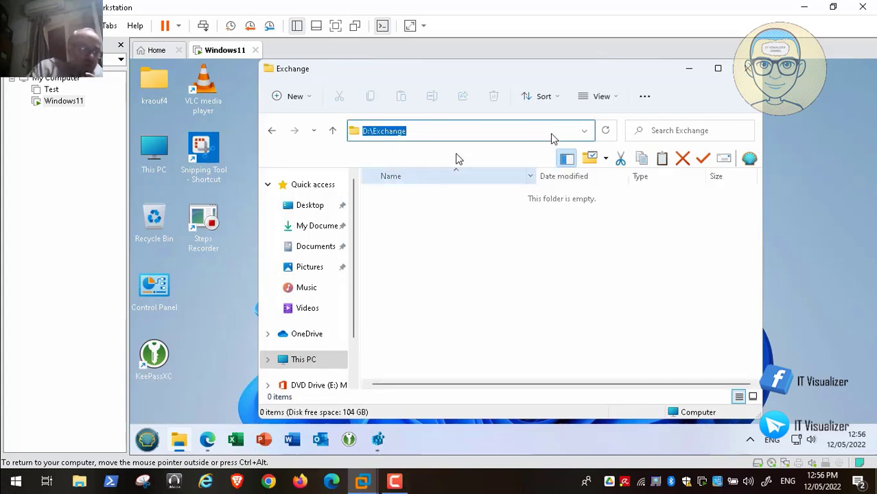
pyautogui.click(745, 69)
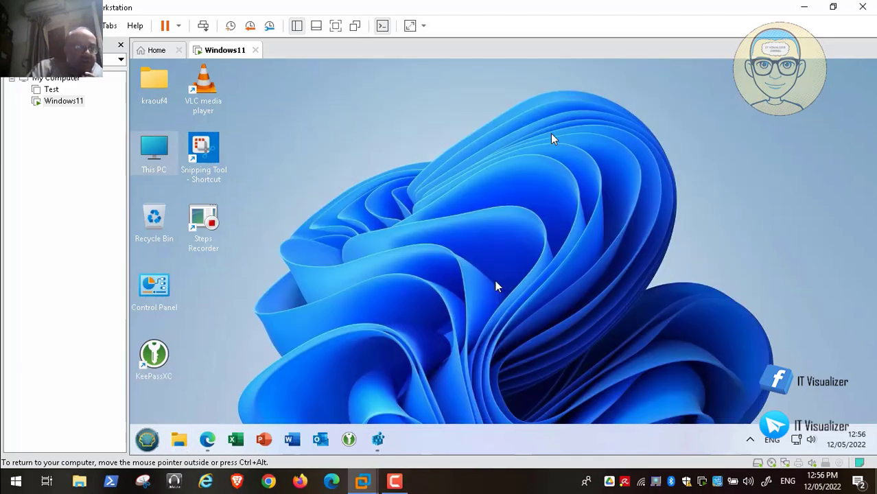
pyautogui.click(378, 441)
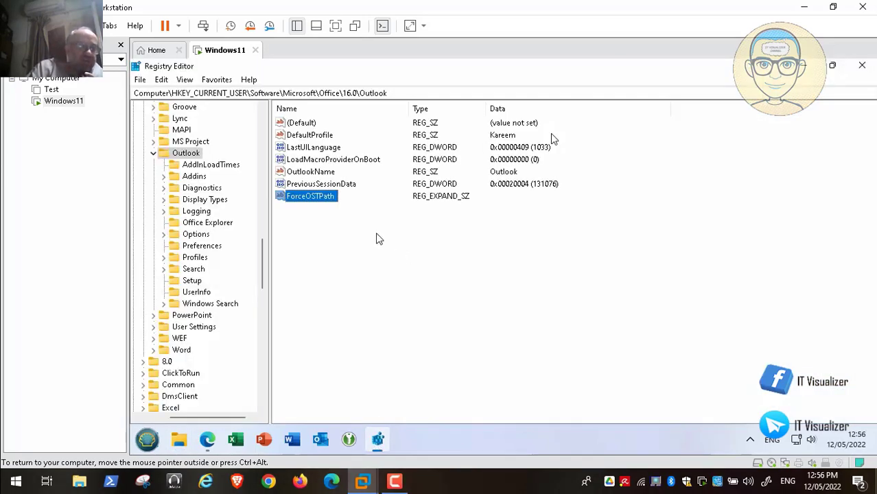
# Set ForceOSTPath's data to D:\Exchange and bring the Edge .ost location article forward.
pyautogui.doubleClick(320, 199)
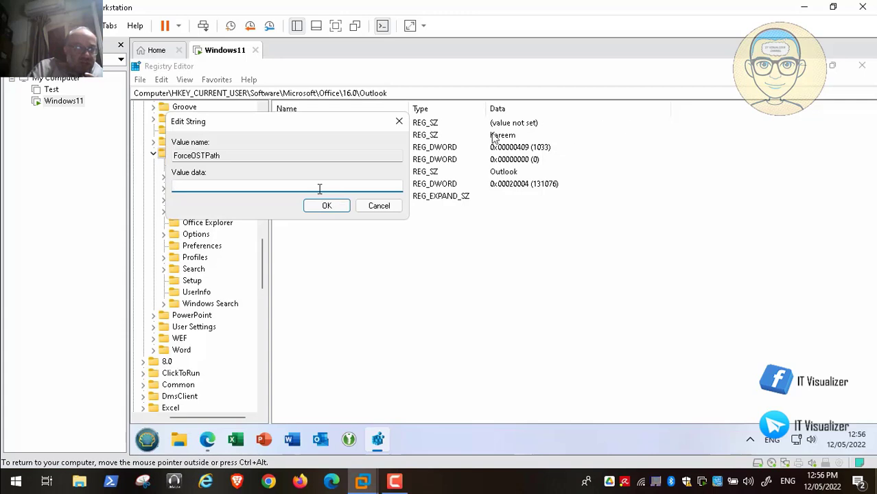
pyautogui.hotkey('ctrl', 'v')
pyautogui.click(329, 206)
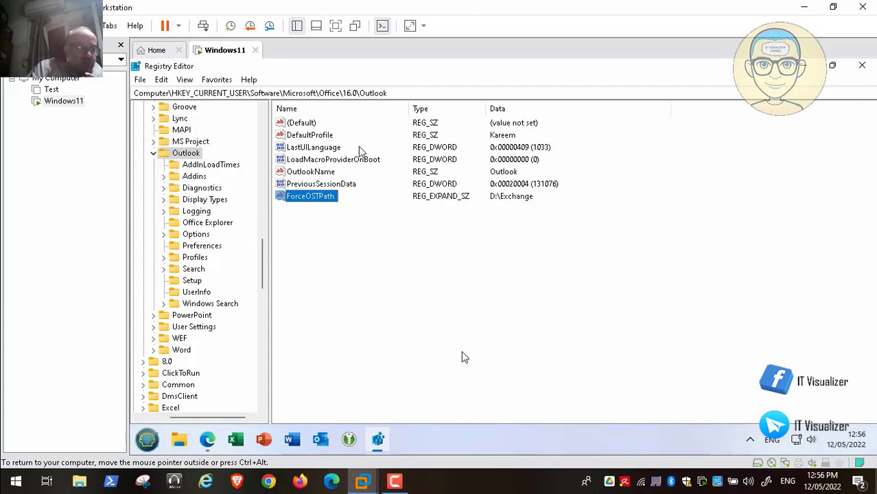
pyautogui.click(207, 439)
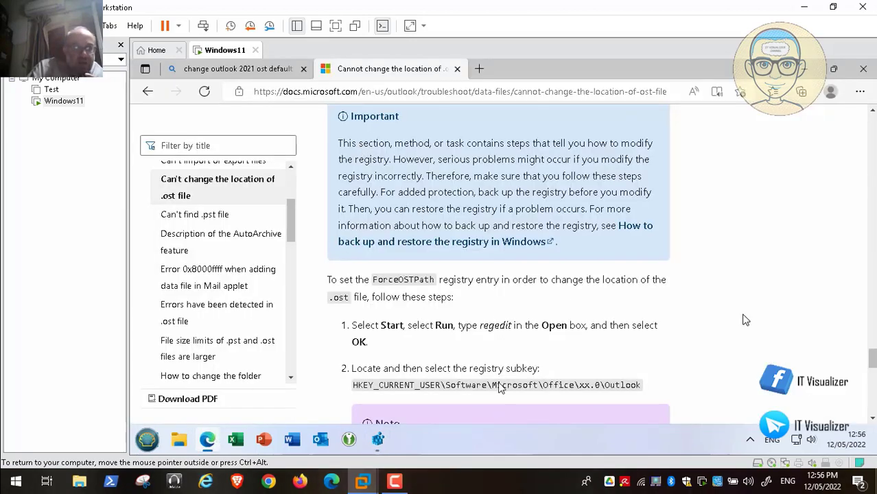
# Seek the recording back to 39:43, Outlook's Add Account form with name and e-mail filled.
pyautogui.moveTo(490, 454)
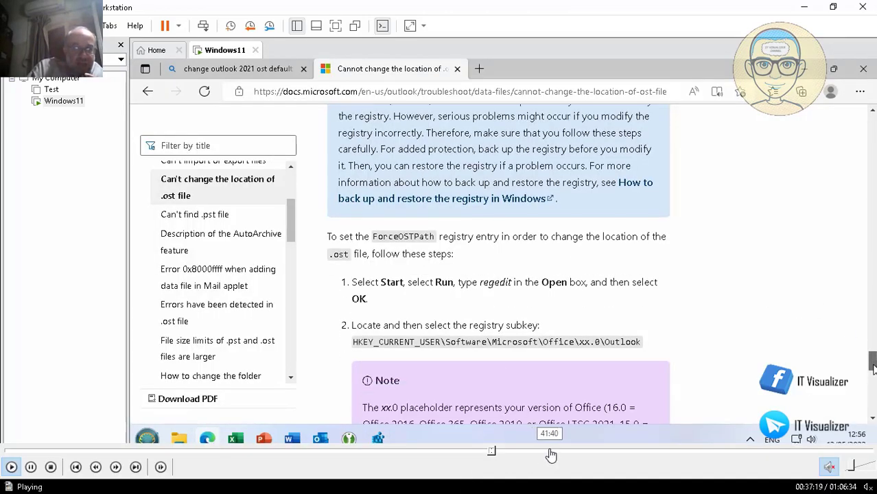
pyautogui.click(555, 451)
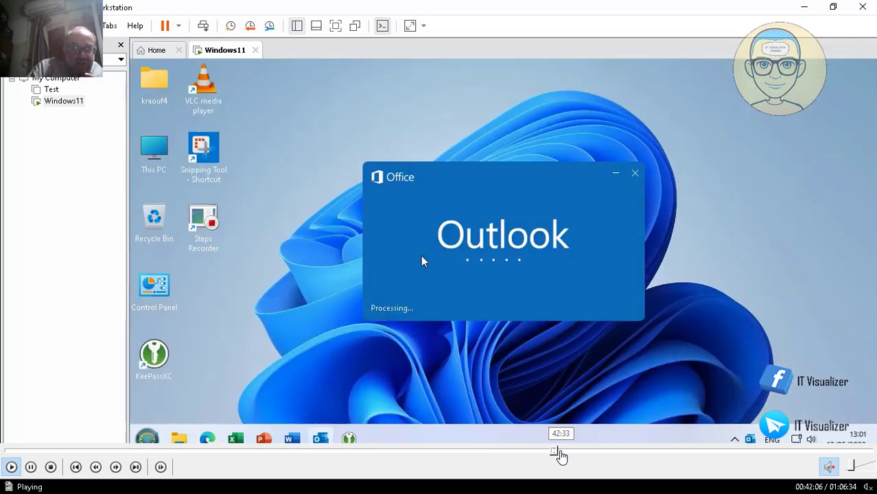
pyautogui.click(559, 453)
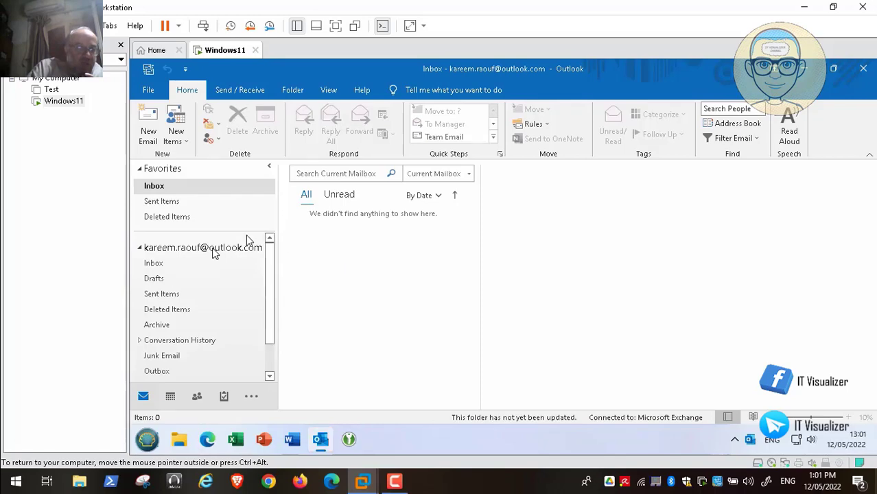
pyautogui.moveTo(513, 483)
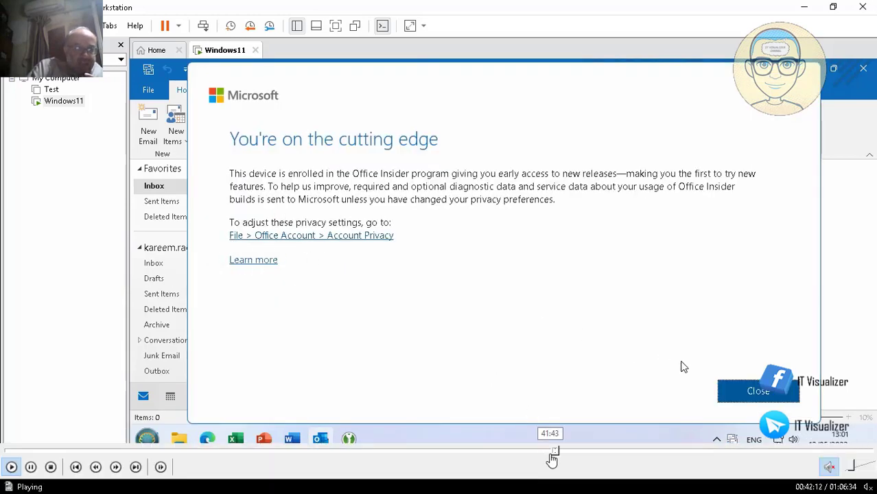
pyautogui.click(551, 454)
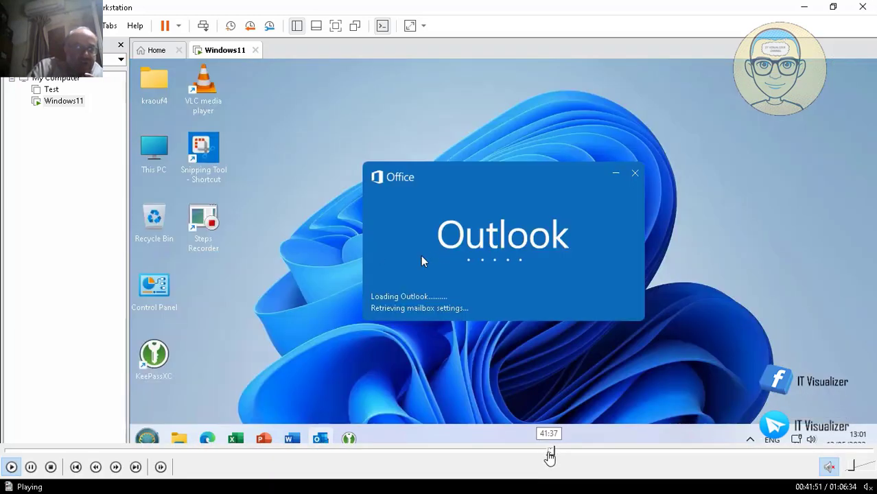
pyautogui.click(544, 453)
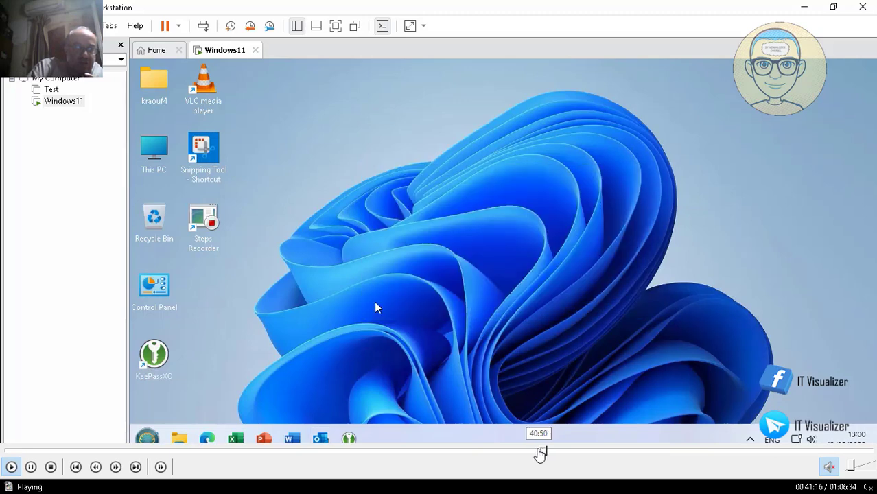
pyautogui.click(540, 453)
pyautogui.click(534, 453)
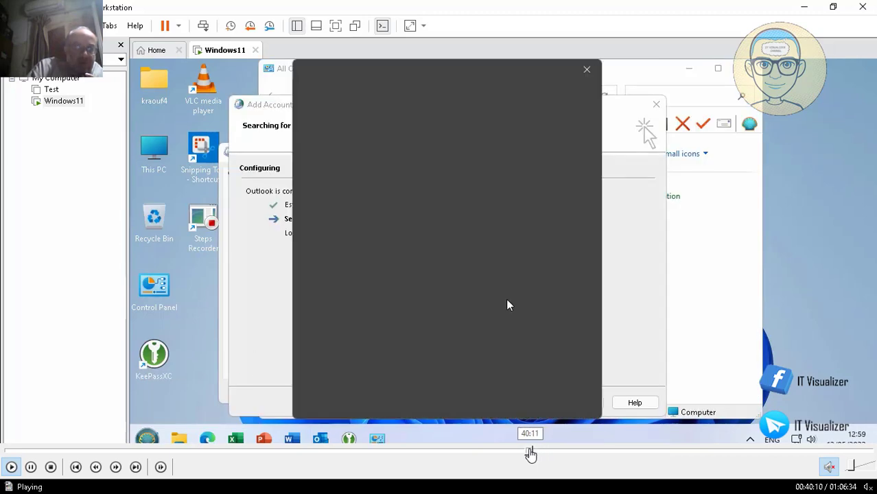
pyautogui.click(524, 453)
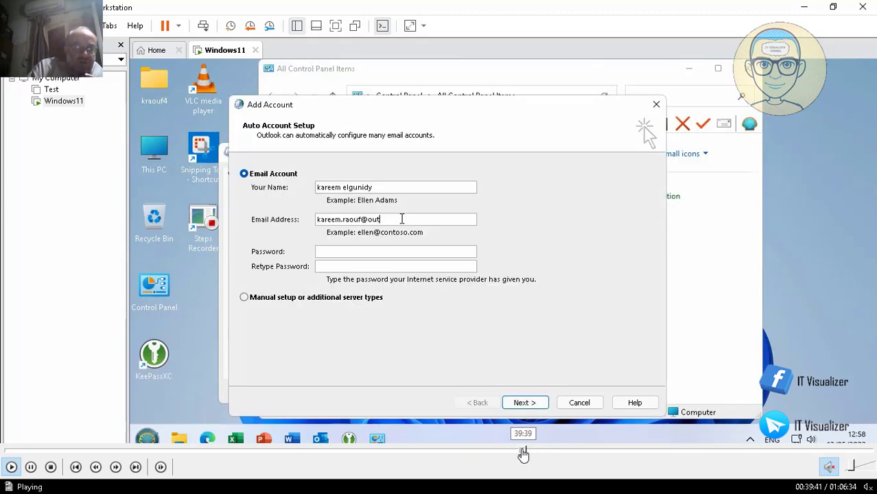
# Pause playback and enter the account password in the Add Account Password field.
pyautogui.click(30, 467)
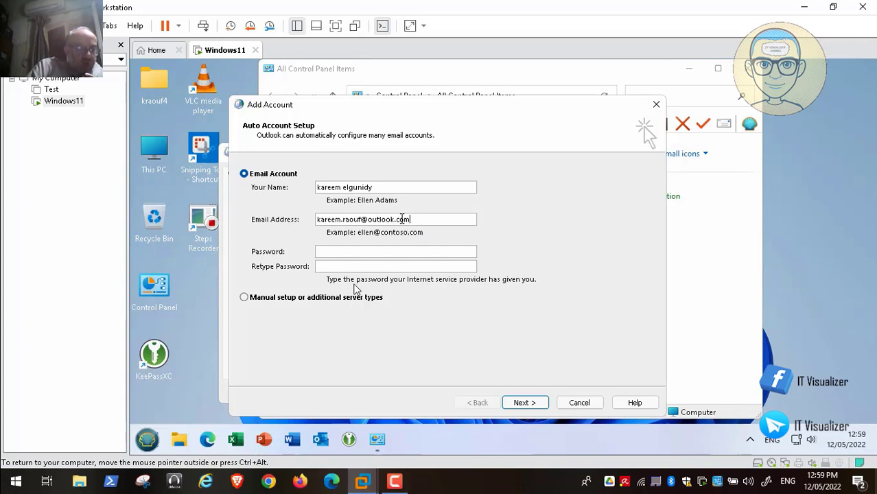
pyautogui.click(31, 467)
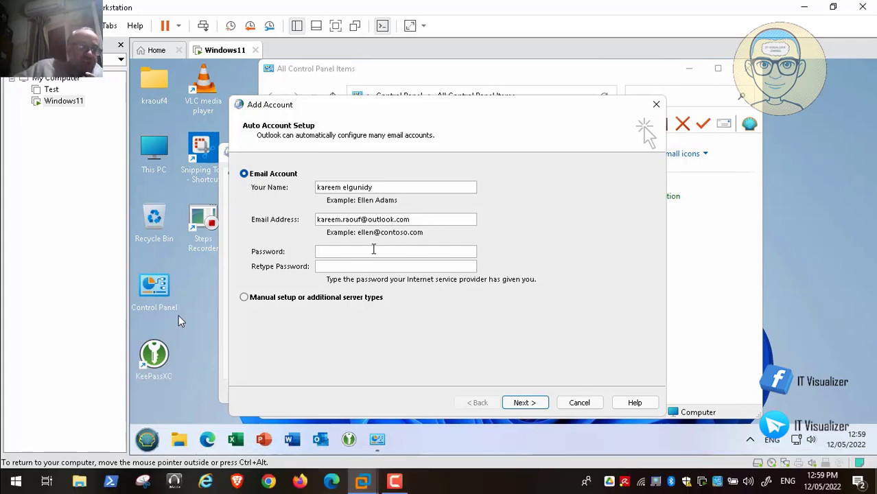
pyautogui.click(372, 251)
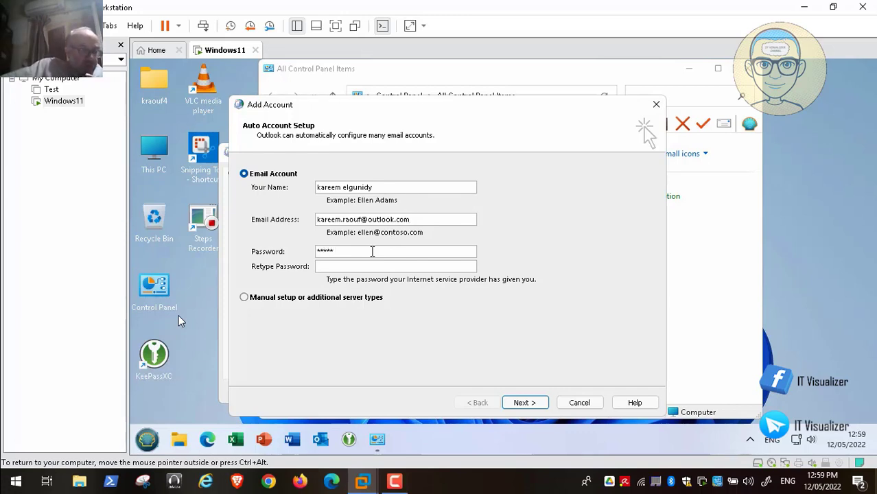
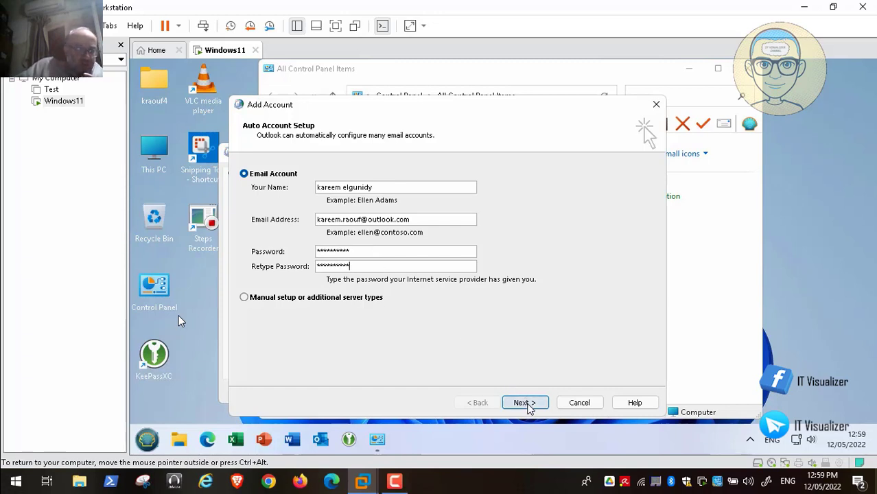
# Submit the account details, sign in with the Microsoft account password, and accept using it everywhere.
pyautogui.click(526, 403)
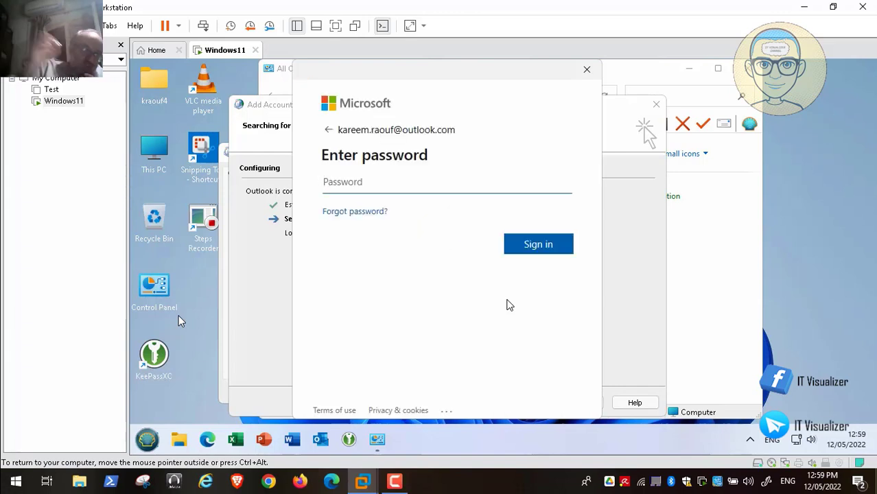
pyautogui.write('•••••')
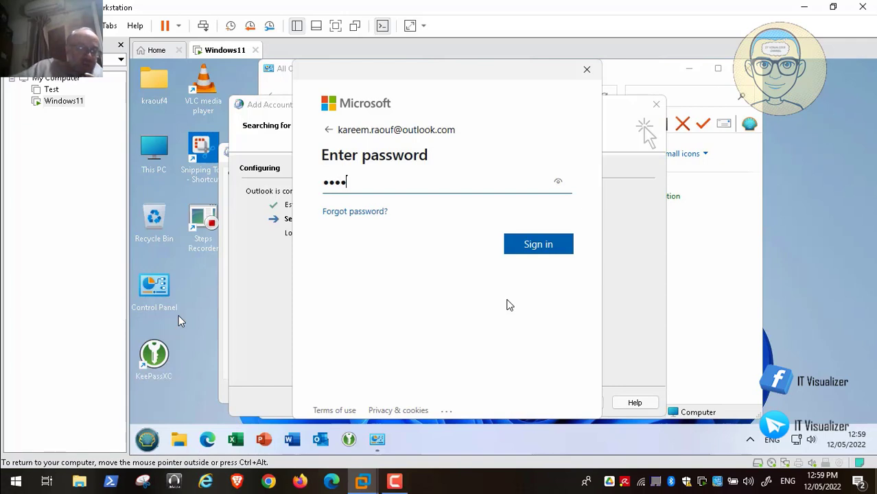
pyautogui.write('•')
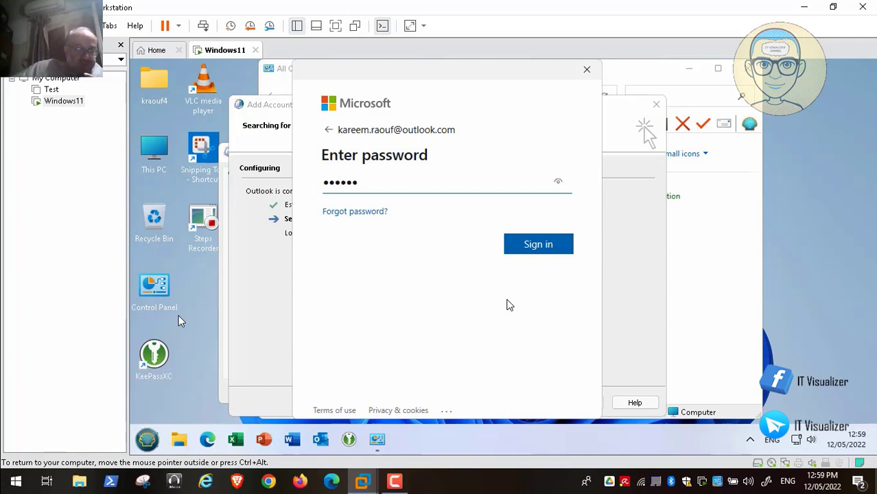
pyautogui.write('••••')
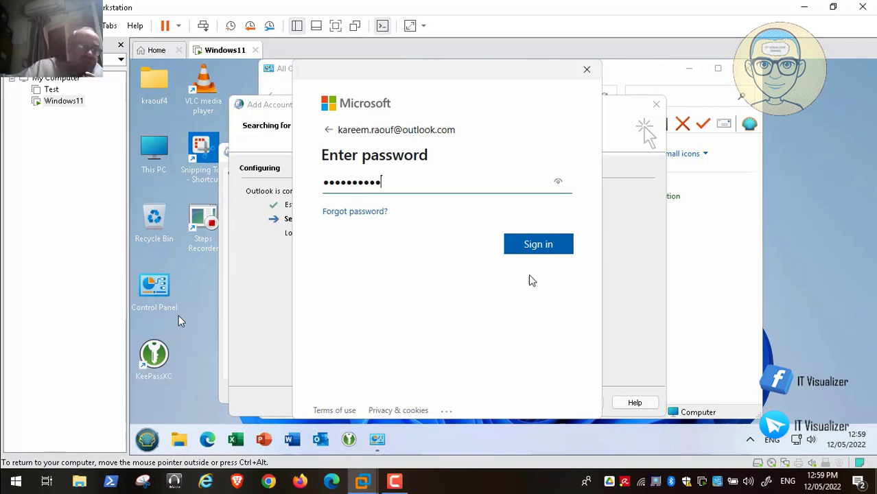
pyautogui.click(534, 249)
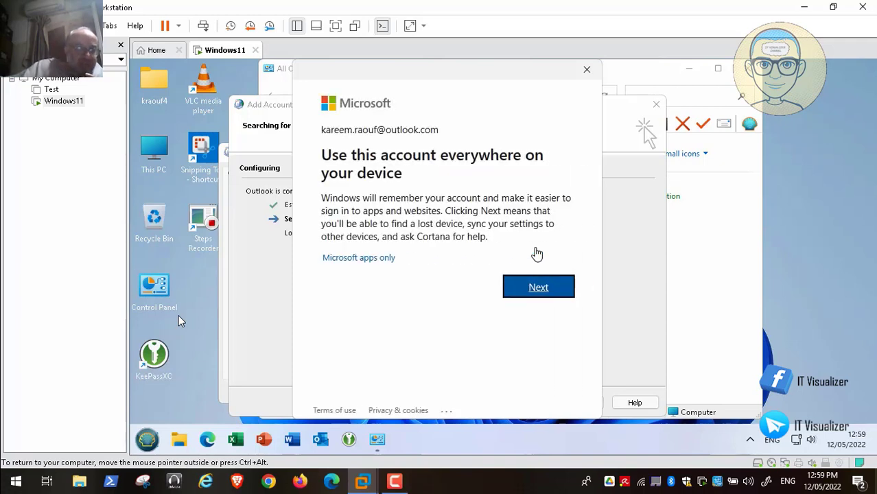
pyautogui.click(537, 292)
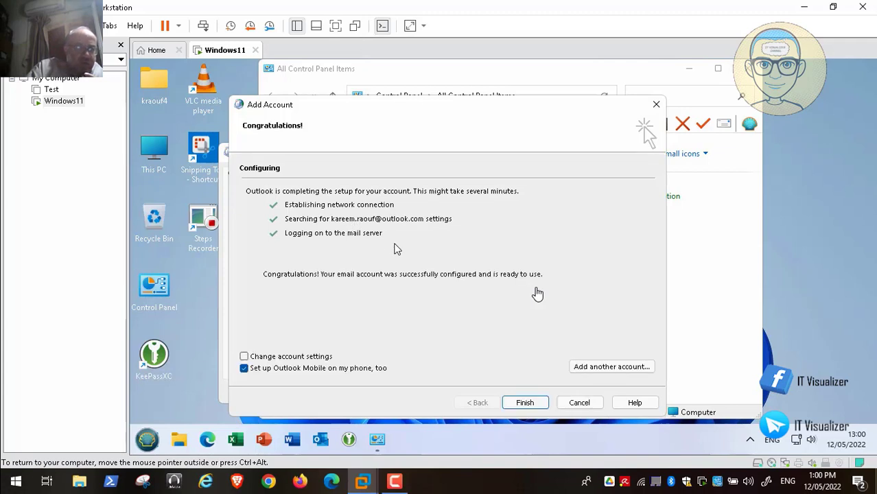
# Pause and resume playback until Outlook opens on the new account's empty Inbox.
pyautogui.moveTo(35, 472)
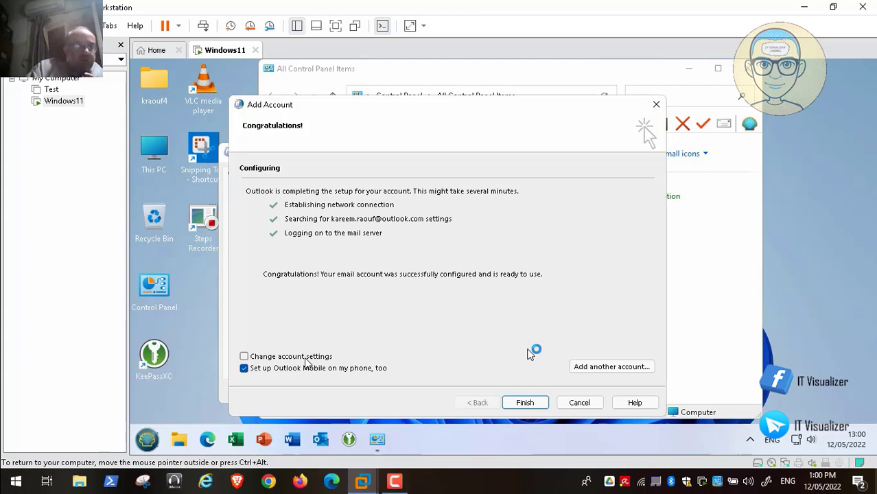
pyautogui.press('space')
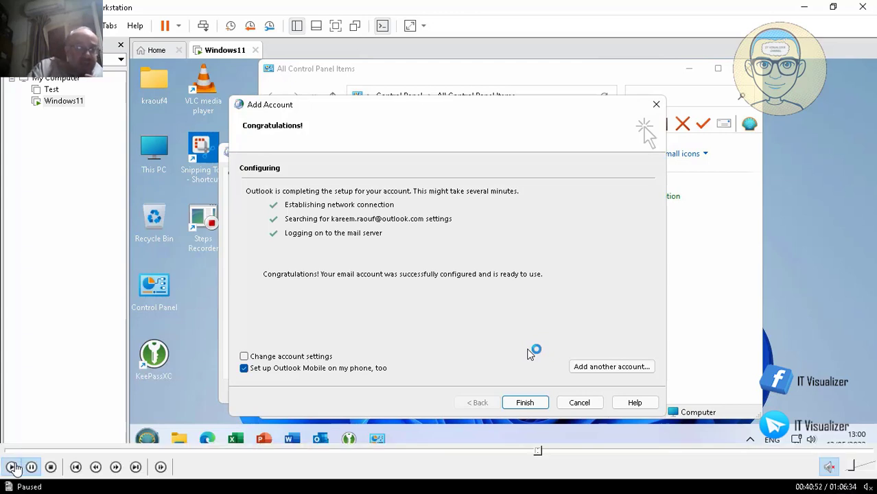
pyautogui.press('space')
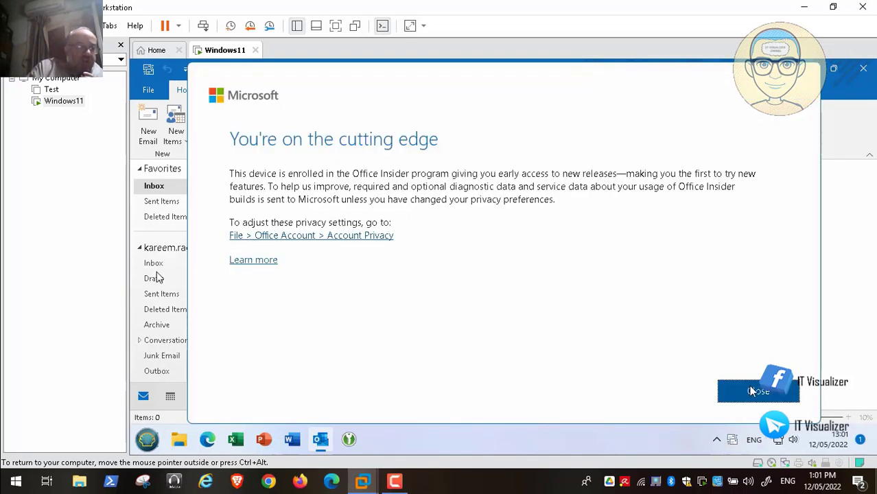
# Dismiss the Office Insider notice and check the mailbox's folder sizes in its data file properties.
pyautogui.click(762, 390)
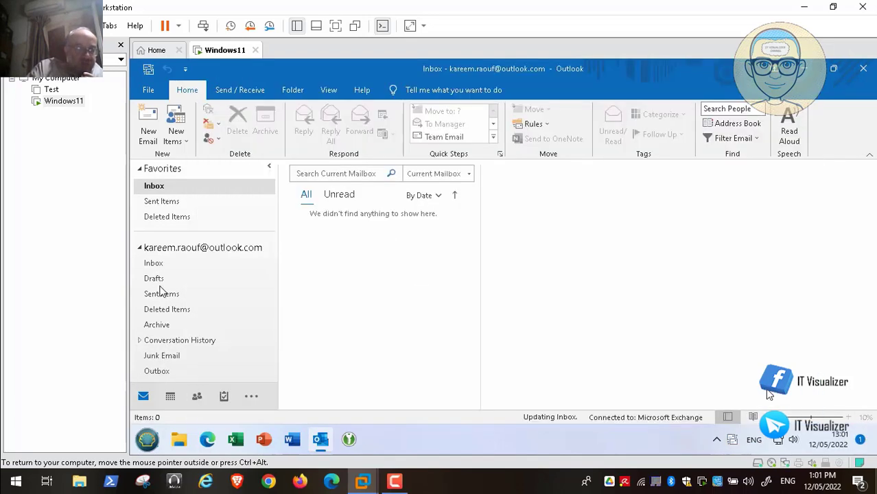
pyautogui.rightClick(234, 248)
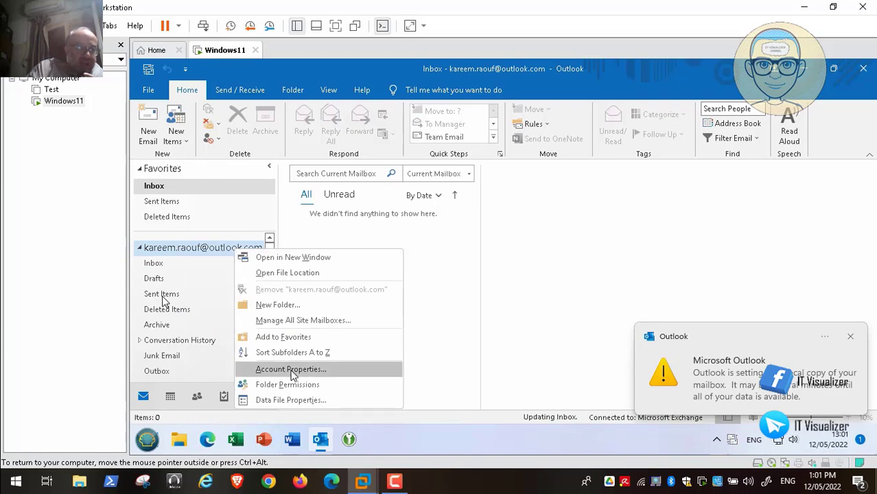
pyautogui.click(295, 401)
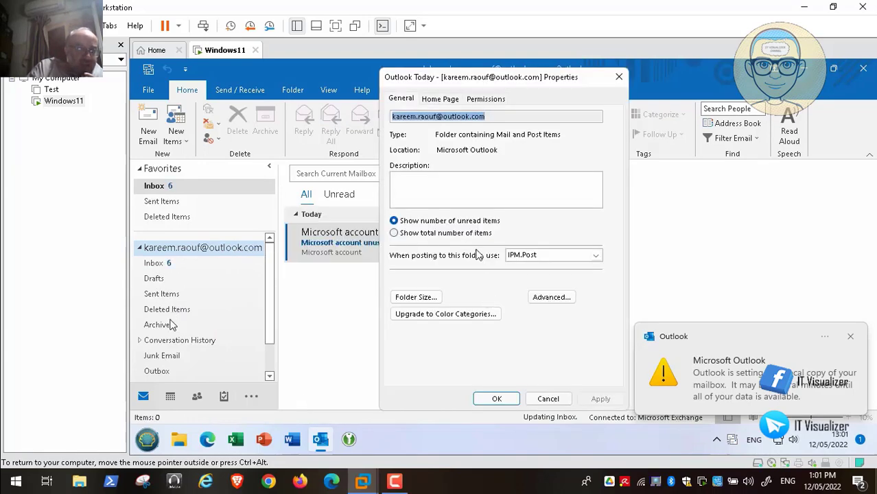
pyautogui.click(551, 298)
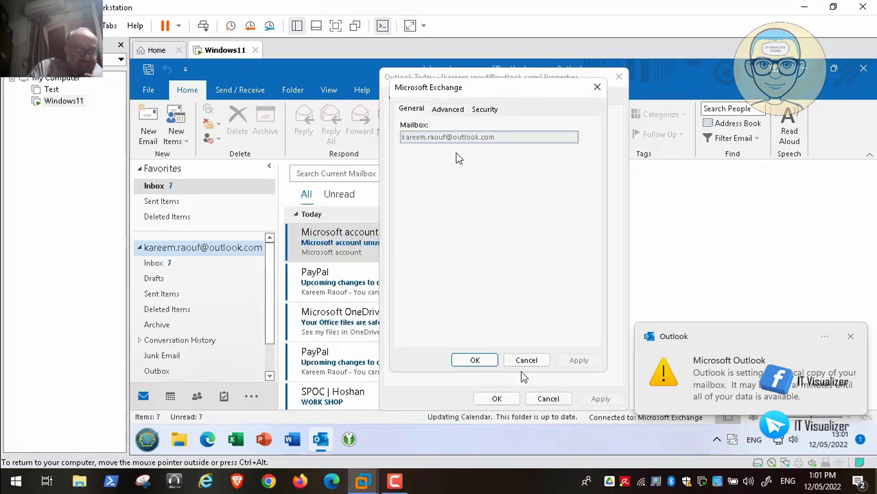
pyautogui.click(451, 110)
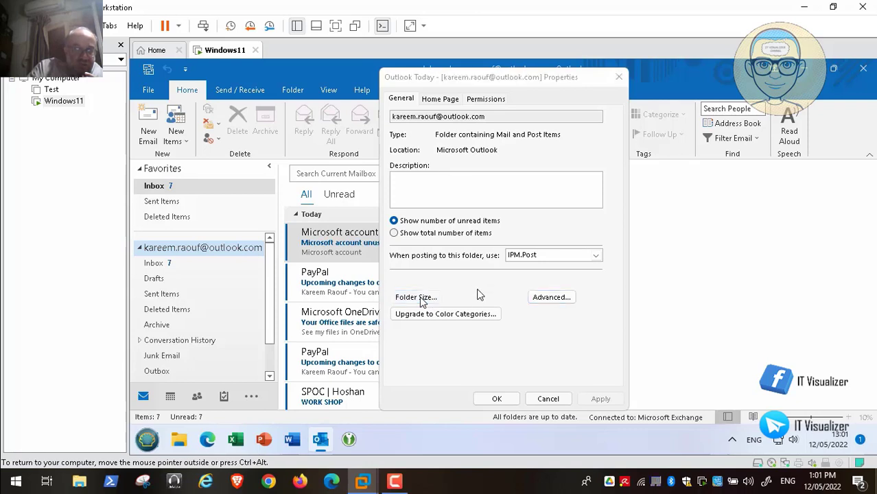
pyautogui.click(417, 298)
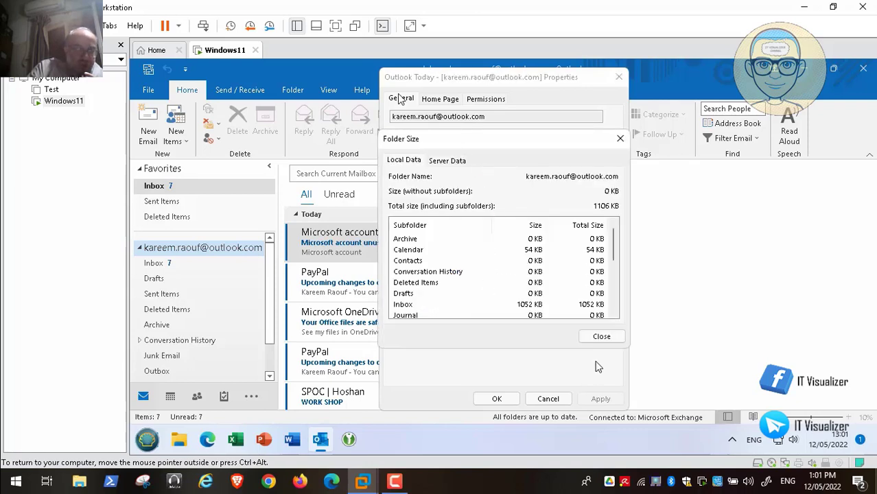
pyautogui.click(595, 339)
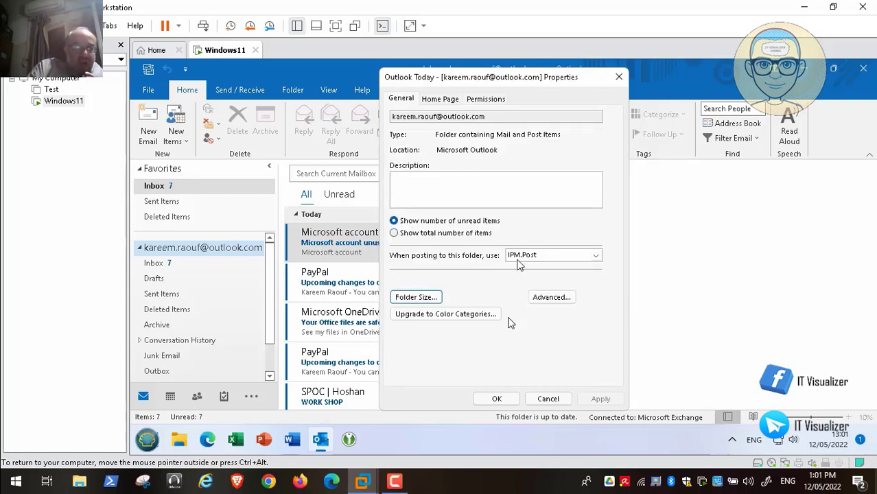
# Open the Exchange mailbox's Advanced settings and review its tabs, ending on Cached Exchange Mode.
pyautogui.click(551, 297)
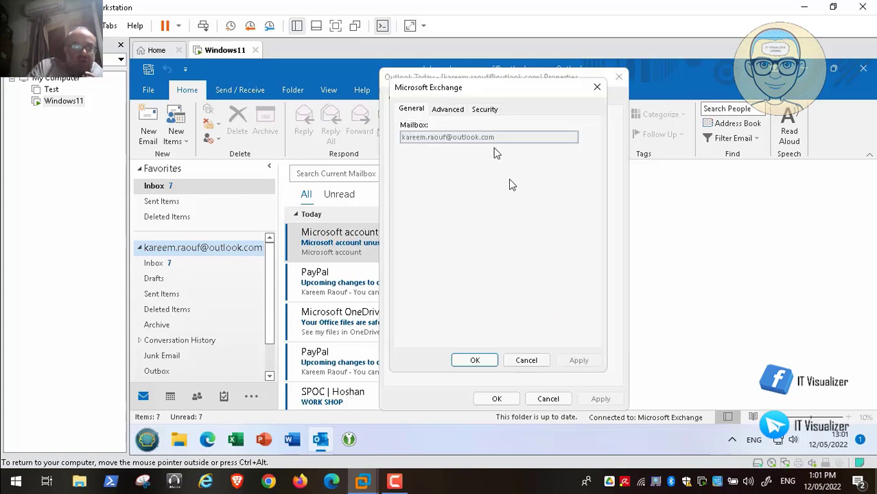
pyautogui.click(457, 110)
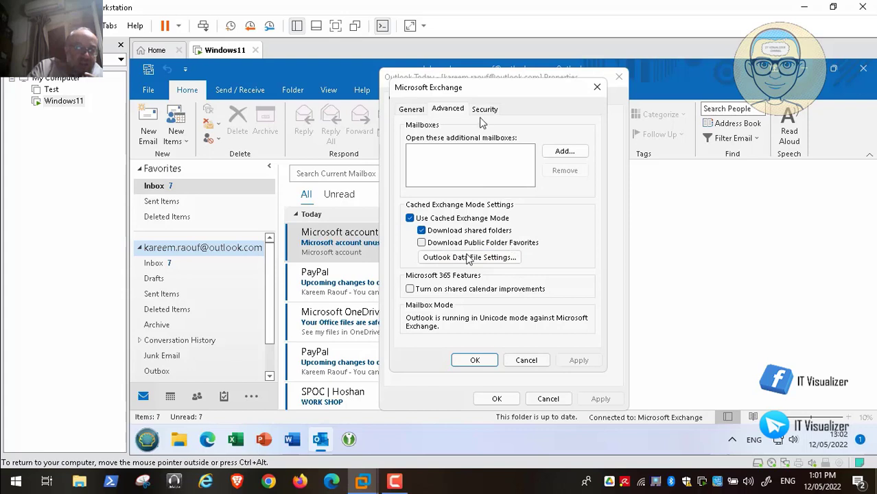
pyautogui.click(484, 110)
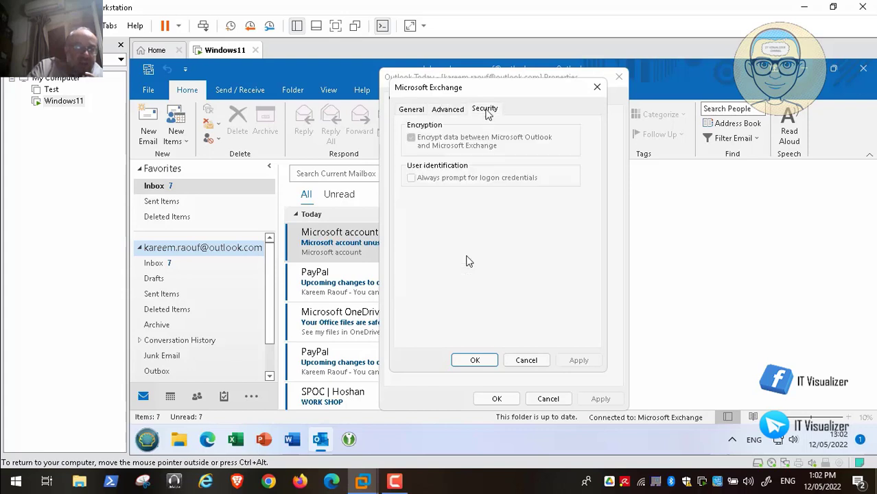
pyautogui.click(414, 114)
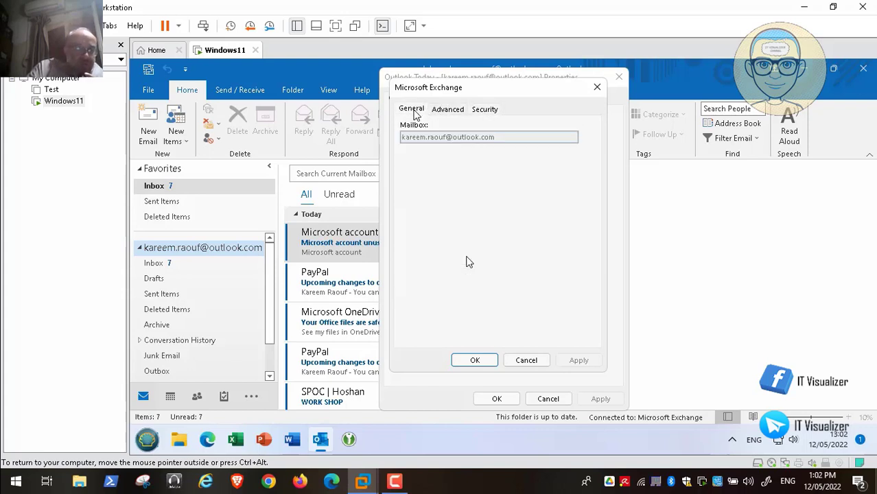
pyautogui.click(450, 110)
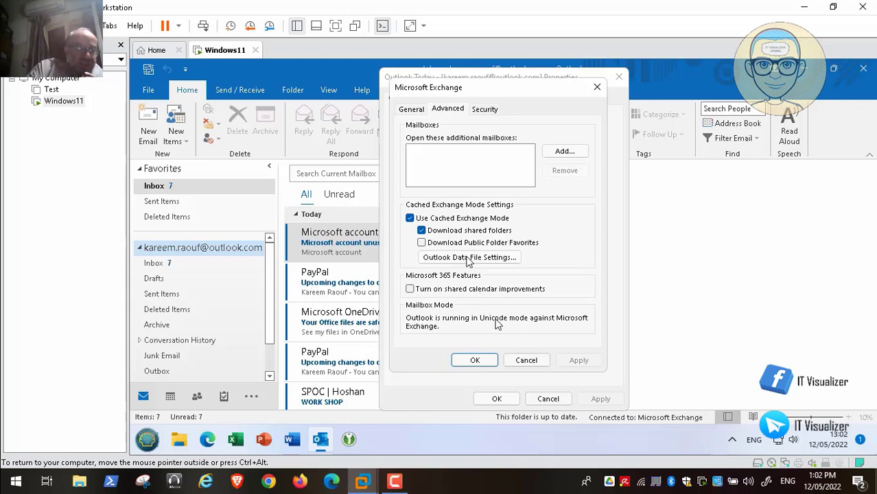
# Open the offline data file settings and inspect the full data file path.
pyautogui.click(469, 258)
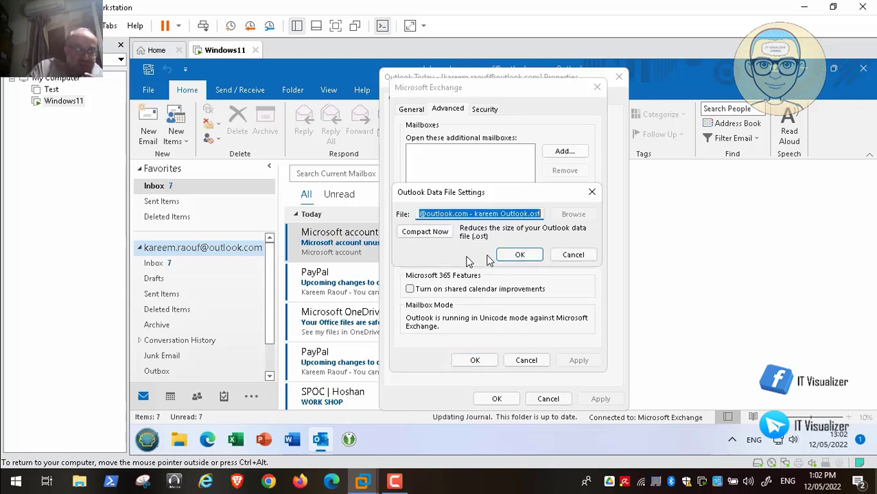
pyautogui.click(493, 214)
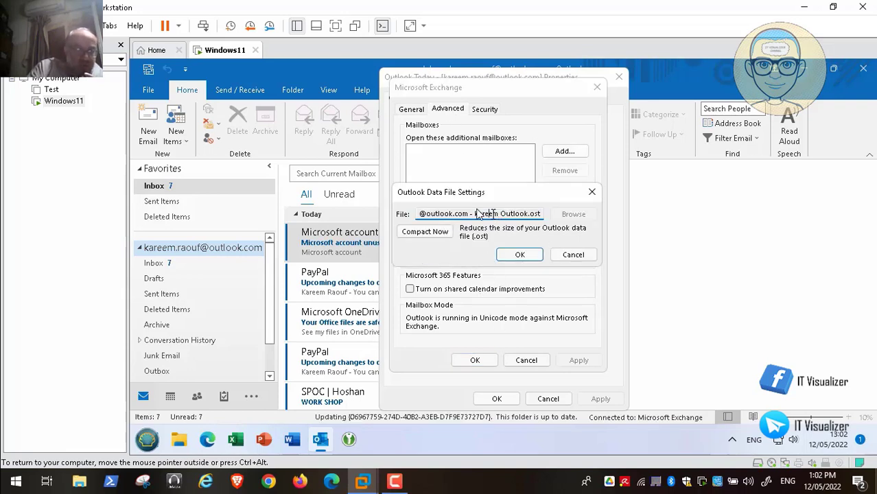
pyautogui.press('Left')
pyautogui.press('Left')
pyautogui.press('Left')
pyautogui.press('Left')
pyautogui.press('Left')
pyautogui.press('Left')
pyautogui.press('Left')
pyautogui.press('Left')
pyautogui.press('Left')
pyautogui.press('Left')
pyautogui.press('Left')
pyautogui.press('Left')
pyautogui.press('Left')
pyautogui.press('Left')
pyautogui.press('Left')
pyautogui.press('Left')
pyautogui.press('Left')
pyautogui.press('Left')
pyautogui.press('Left')
pyautogui.press('Left')
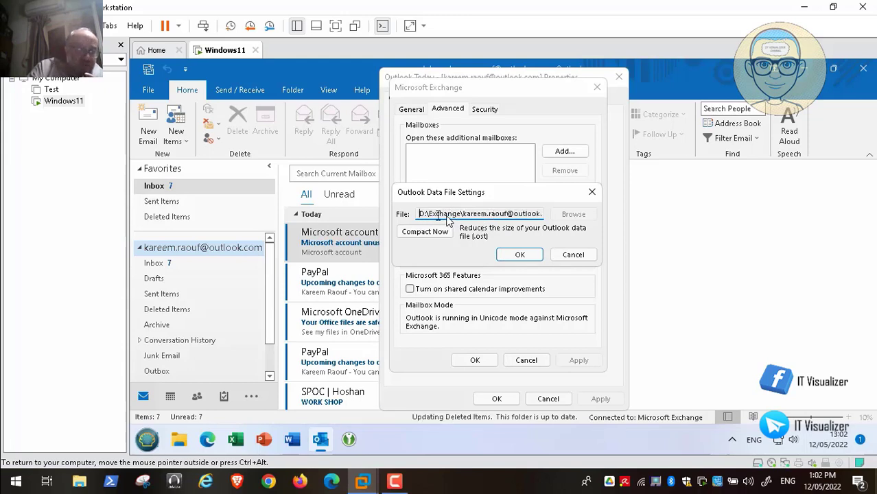
pyautogui.press('Left')
pyautogui.press('Left')
pyautogui.press('Left')
pyautogui.press('Left')
pyautogui.press('Left')
pyautogui.hotkey('shift', 'Right')
pyautogui.hotkey('shift', 'Right')
pyautogui.hotkey('shift', 'Right')
pyautogui.hotkey('shift', 'Right')
pyautogui.hotkey('shift', 'Right')
pyautogui.hotkey('shift', 'Right')
pyautogui.hotkey('shift', 'Right')
pyautogui.hotkey('shift', 'Right')
pyautogui.hotkey('shift', 'Right')
pyautogui.hotkey('shift', 'Right')
pyautogui.hotkey('shift', 'Right')
pyautogui.hotkey('shift', 'Right')
pyautogui.hotkey('shift', 'Right')
pyautogui.hotkey('shift', 'Right')
pyautogui.hotkey('shift', 'Right')
pyautogui.hotkey('shift', 'Right')
pyautogui.hotkey('shift', 'Right')
pyautogui.hotkey('shift', 'Right')
pyautogui.hotkey('shift', 'Right')
pyautogui.hotkey('shift', 'Right')
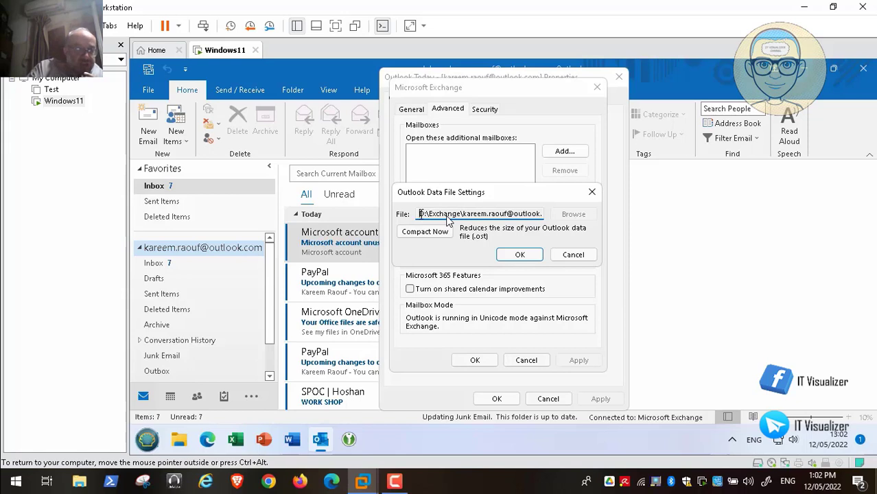
# Cancel Data File Settings, Microsoft Exchange and Outlook Today Properties, then dismiss the WORK SHOP reminder.
pyautogui.click(573, 255)
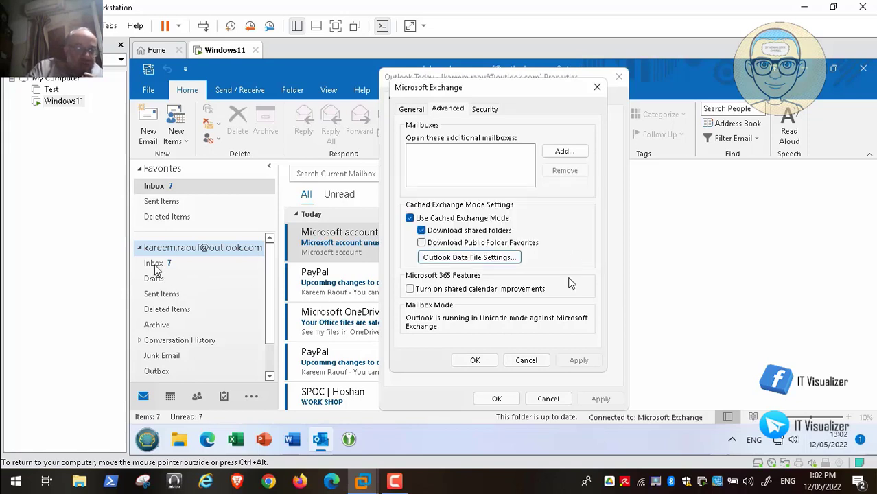
pyautogui.click(526, 361)
pyautogui.click(549, 399)
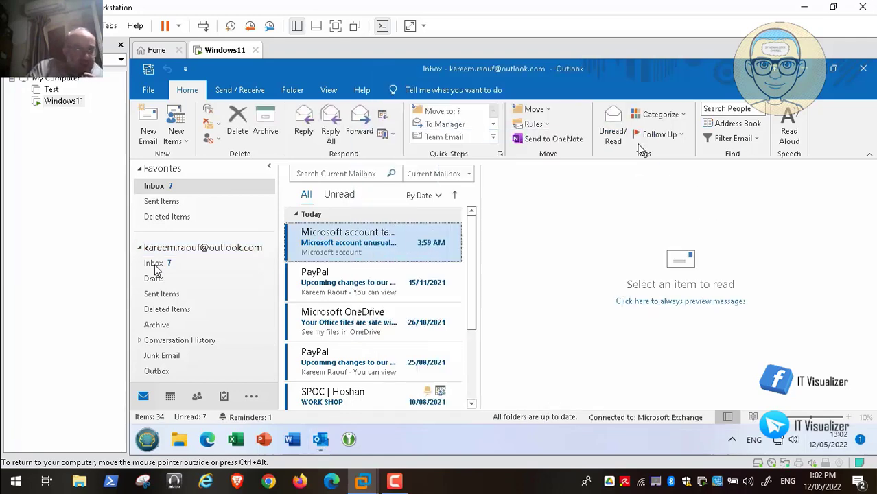
pyautogui.click(639, 141)
# Close Outlook and select the Exchange account under Control Panel > Mail > Email Accounts.
pyautogui.click(864, 71)
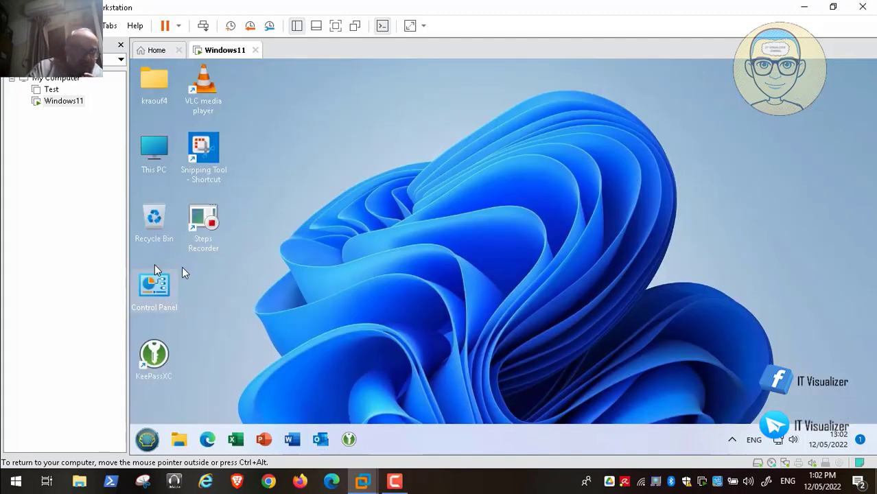
pyautogui.doubleClick(158, 285)
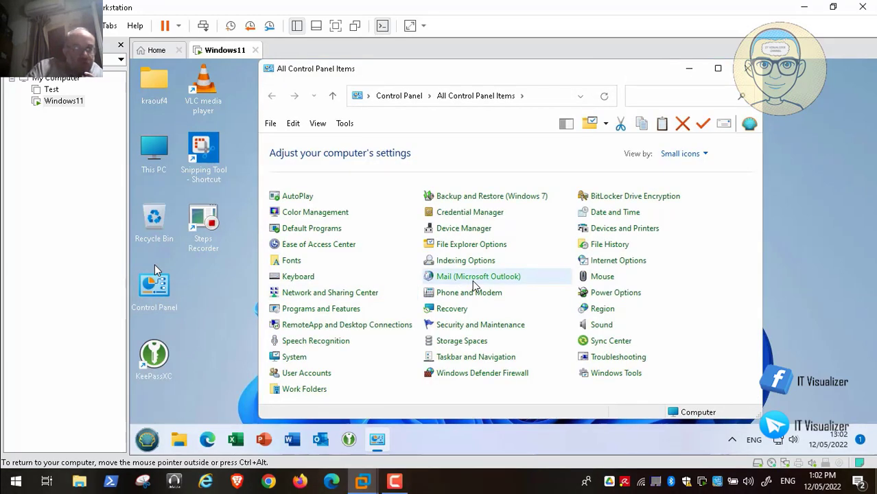
pyautogui.click(474, 283)
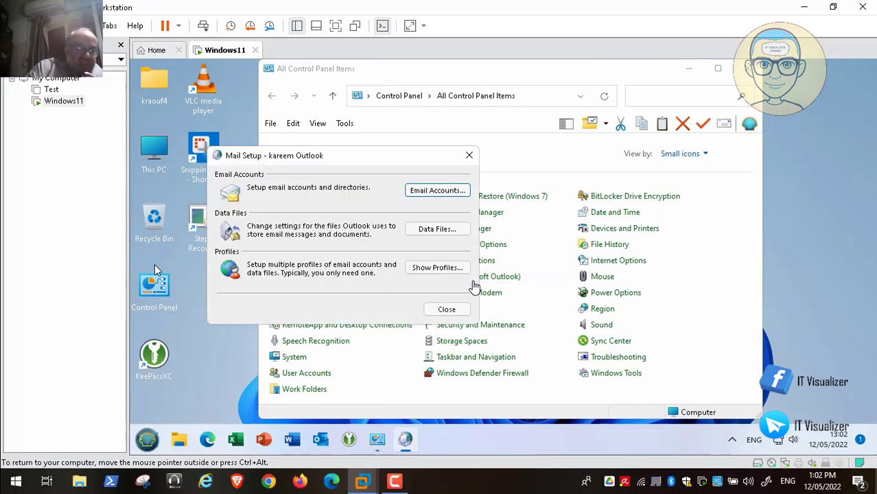
pyautogui.click(438, 191)
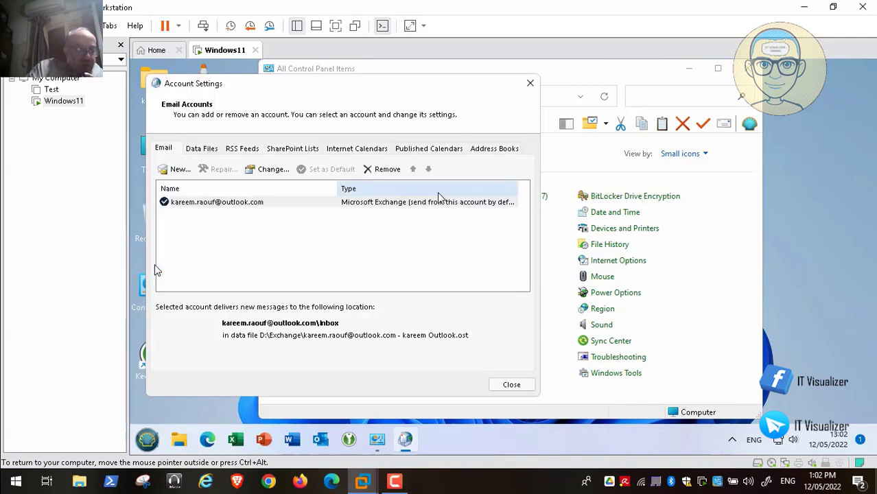
pyautogui.click(227, 203)
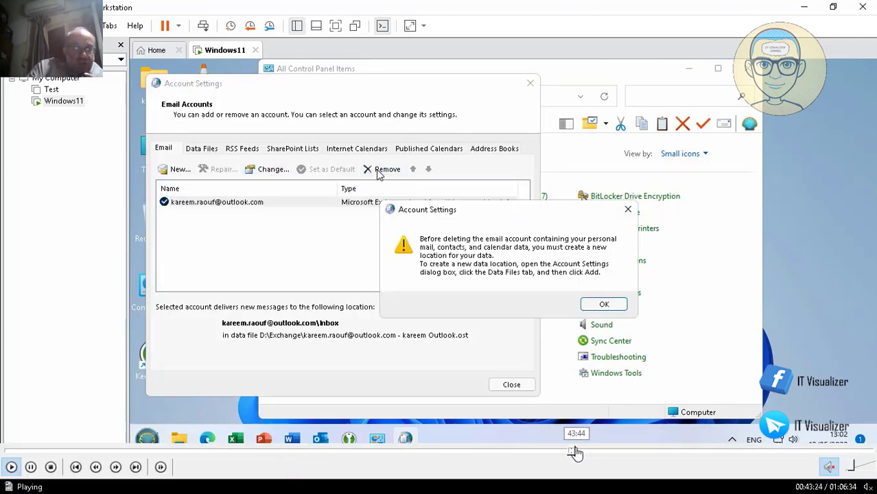
pyautogui.click(576, 452)
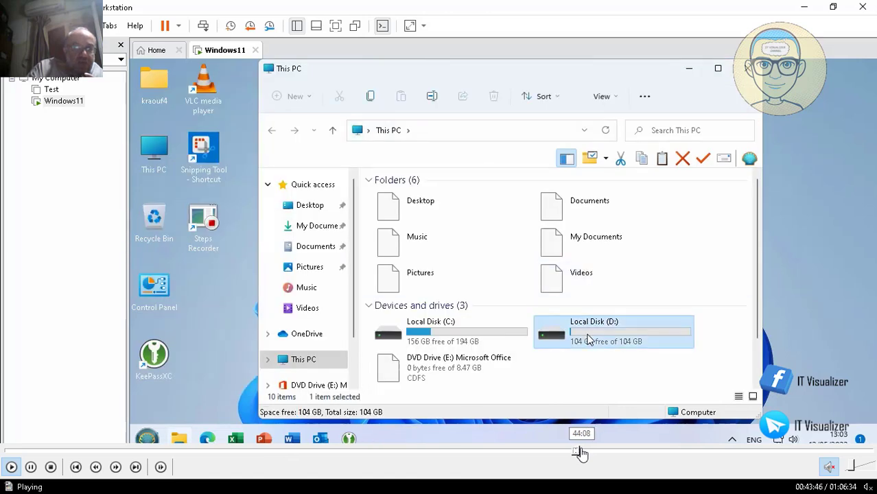
# Skip further ahead in the recorded video and pause playback.
pyautogui.click(579, 453)
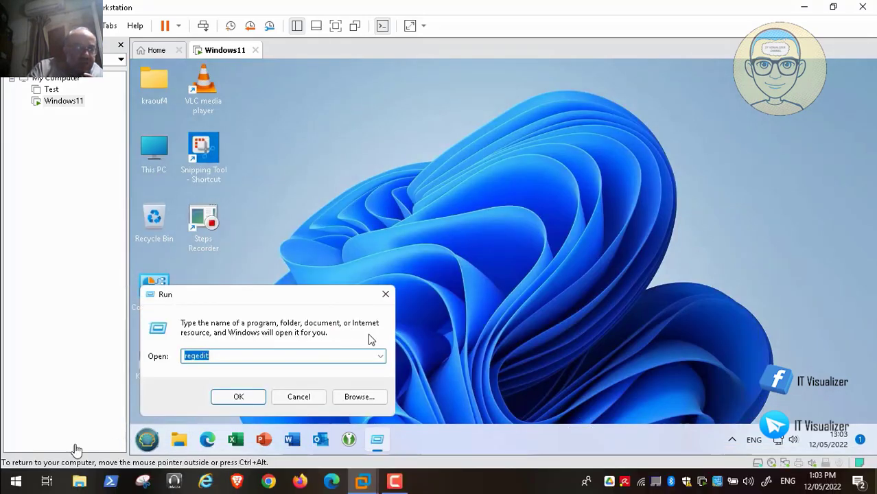
pyautogui.click(30, 469)
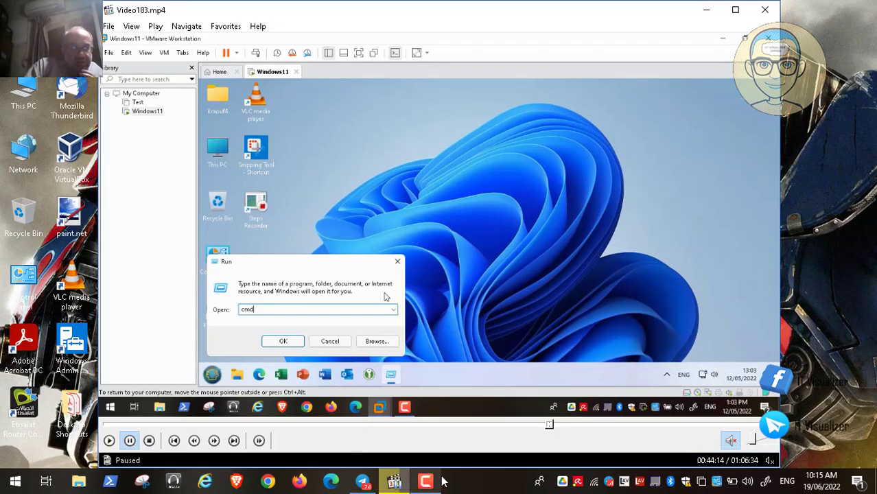
pyautogui.click(425, 481)
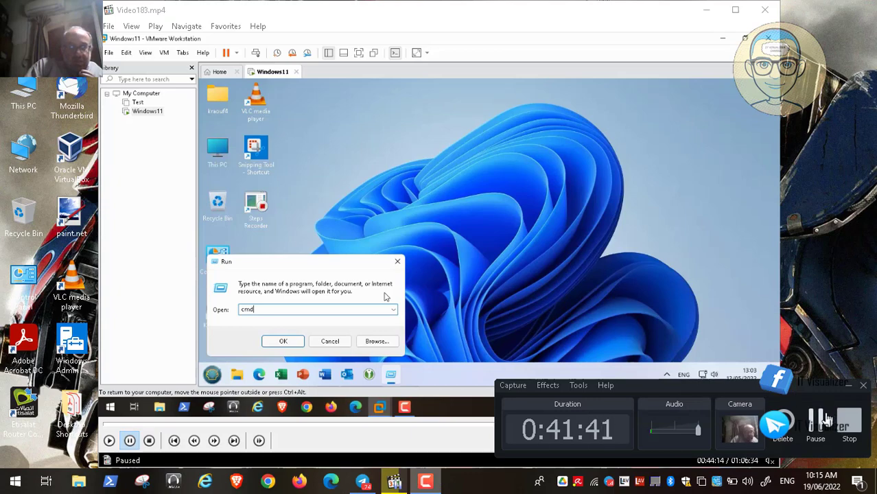
pyautogui.click(815, 423)
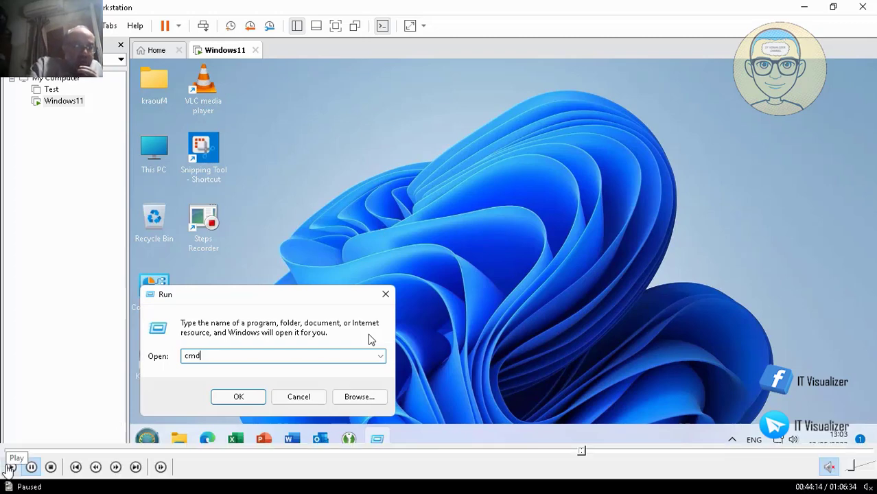
# Run cmd and close the resulting command prompt, then clear and cancel the Run dialog.
pyautogui.press('Return')
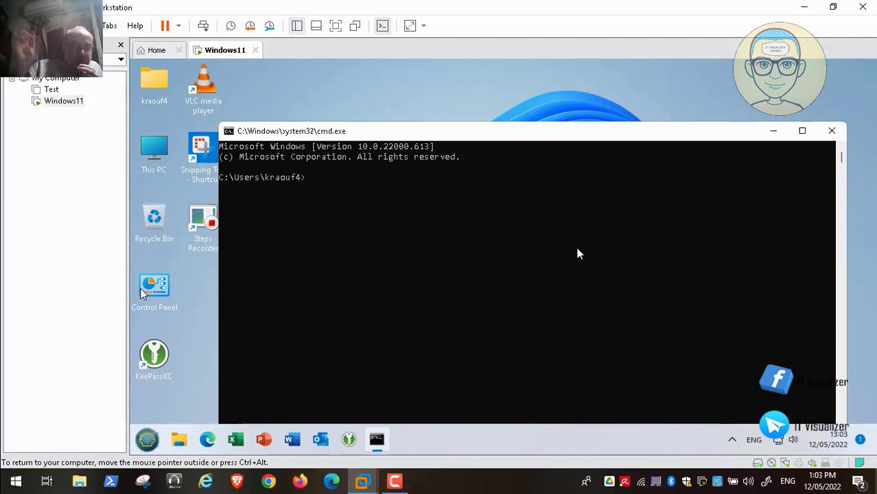
pyautogui.click(833, 131)
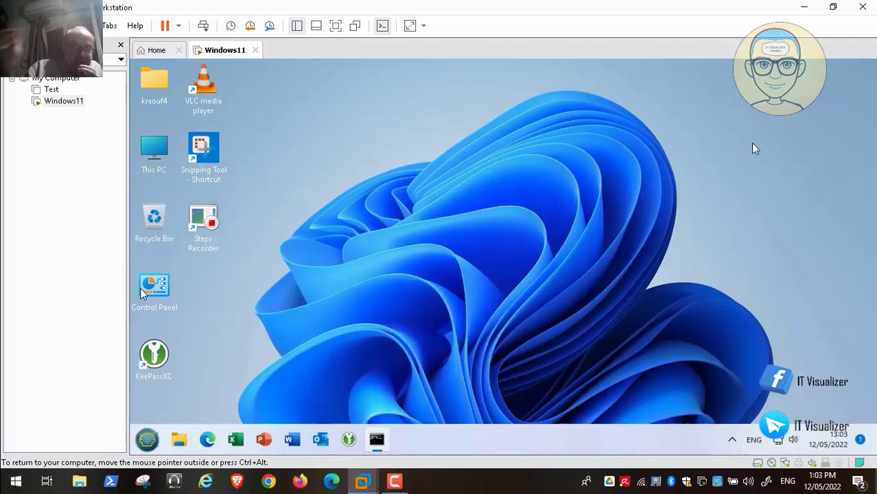
pyautogui.click(146, 441)
pyautogui.click(311, 330)
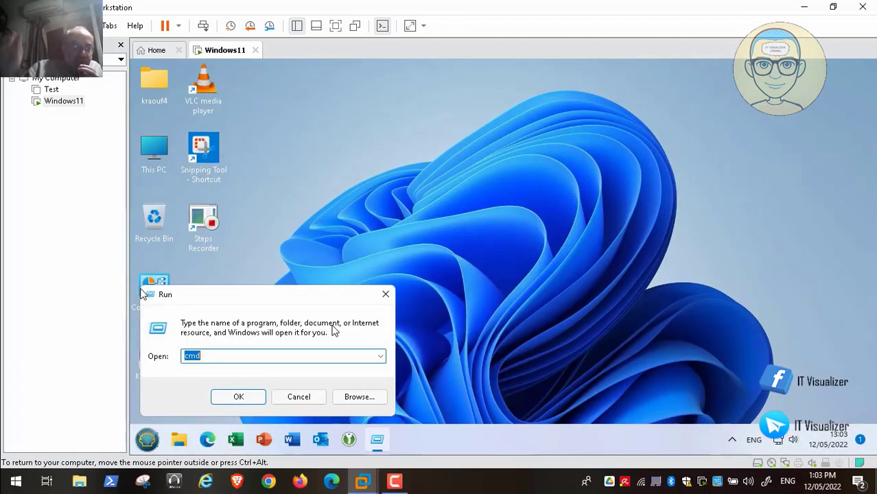
pyautogui.press('BackSpace')
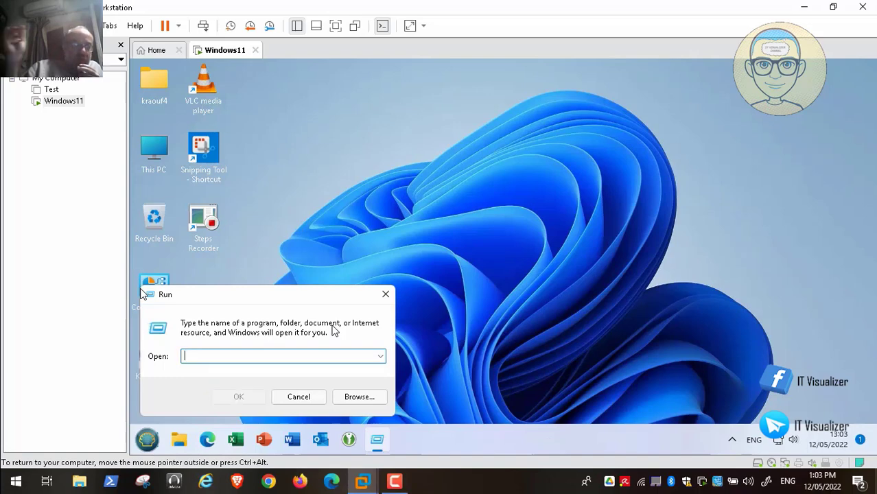
pyautogui.click(318, 396)
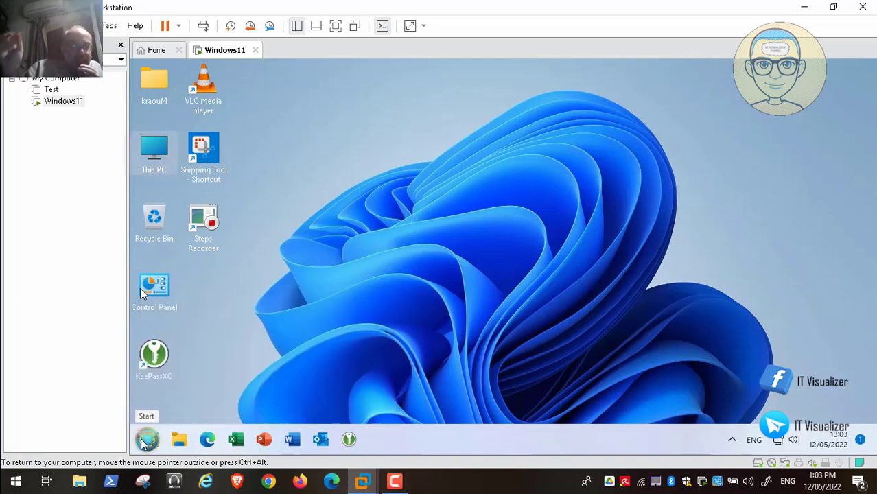
# Search for cmd and run it as administrator, accepting the UAC prompt.
pyautogui.click(145, 439)
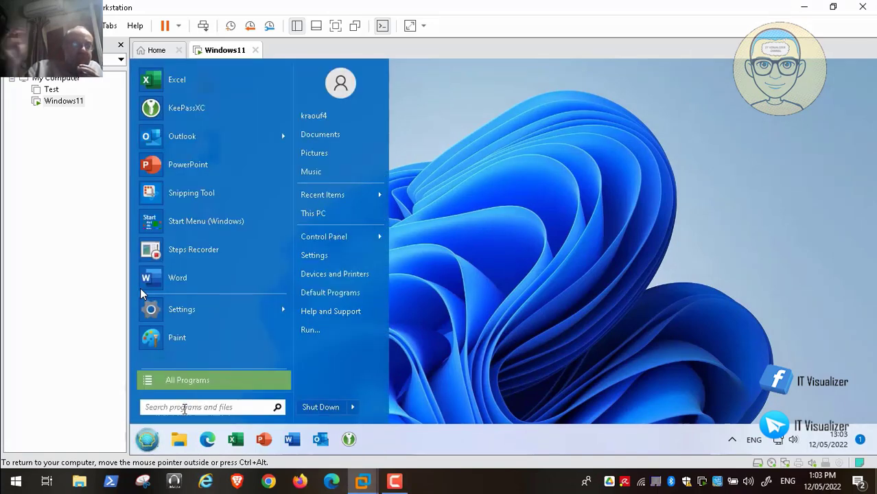
pyautogui.write('cmd')
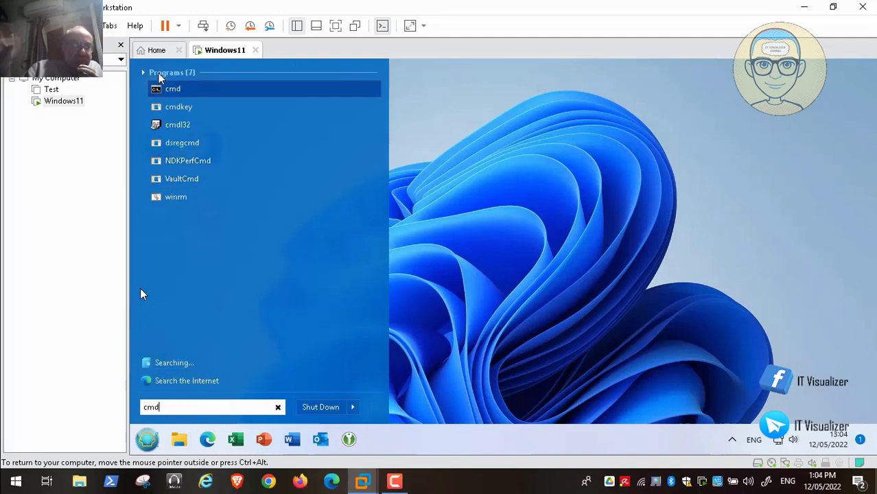
pyautogui.rightClick(171, 92)
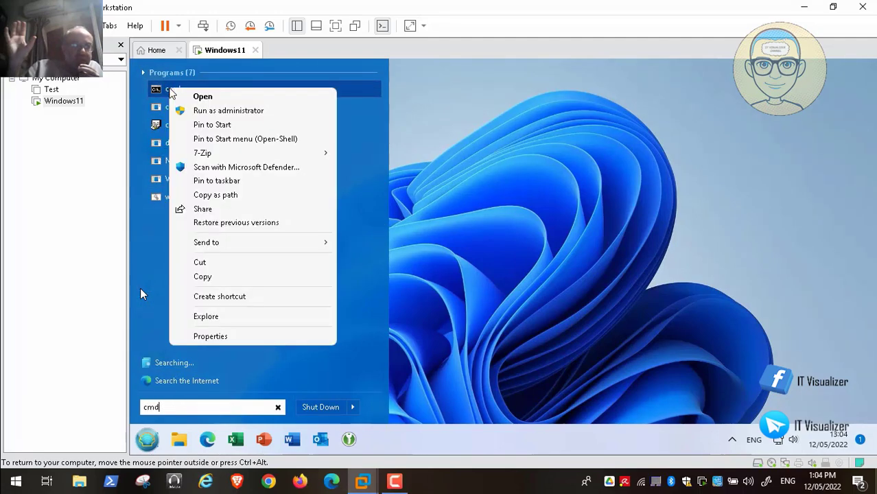
pyautogui.click(194, 110)
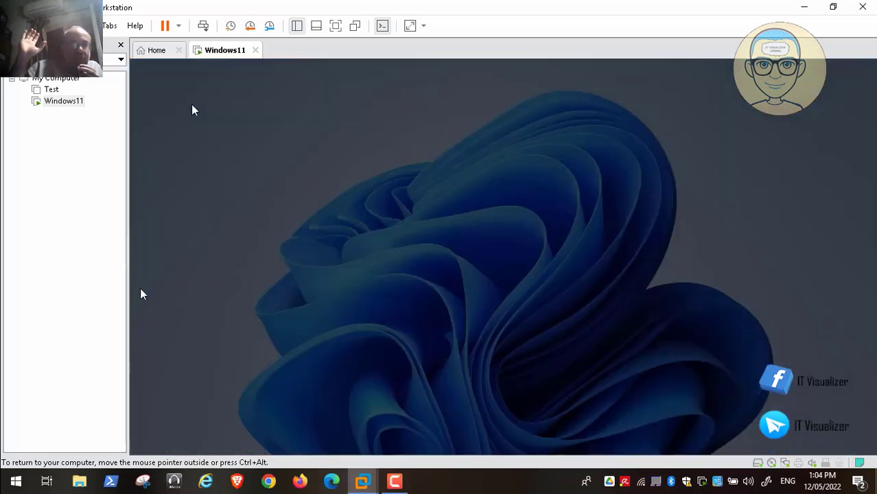
pyautogui.click(448, 347)
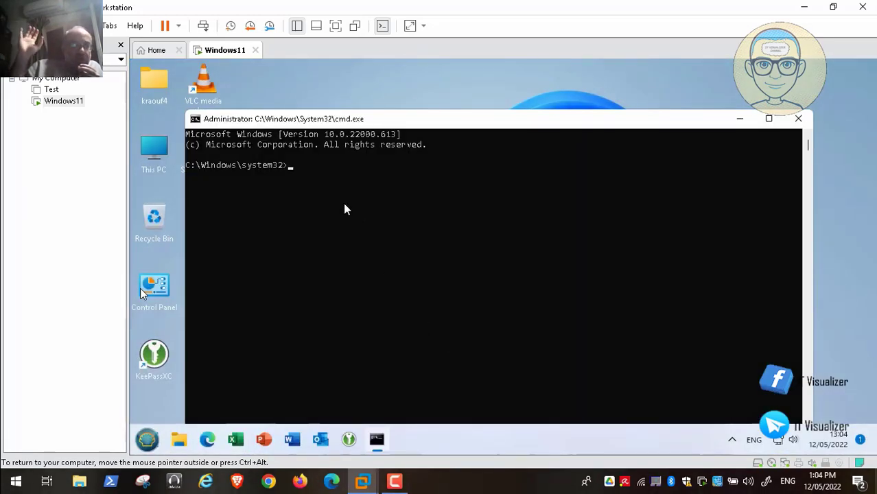
# Run bcdedit /copy {current} /d "Safe Mode", correcting the typo, to copy the current boot entry.
pyautogui.write('bcedit')
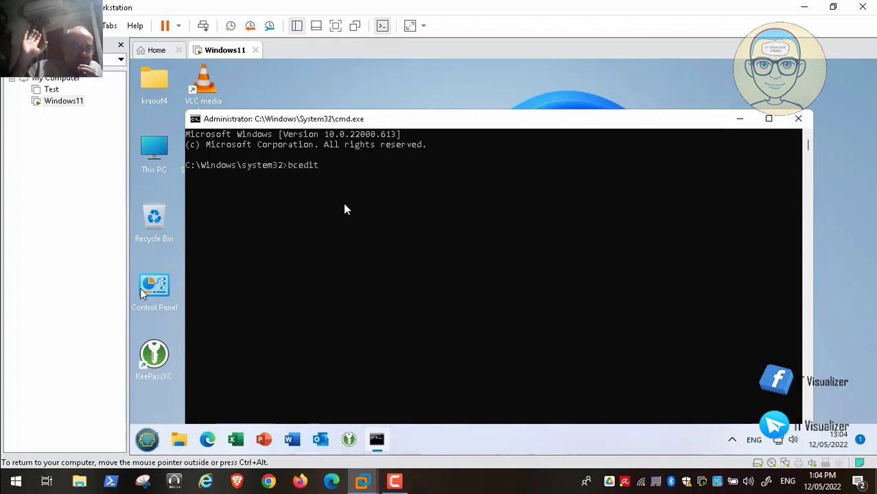
pyautogui.press('BackSpace')
pyautogui.press('BackSpace')
pyautogui.press('BackSpace')
pyautogui.press('BackSpace')
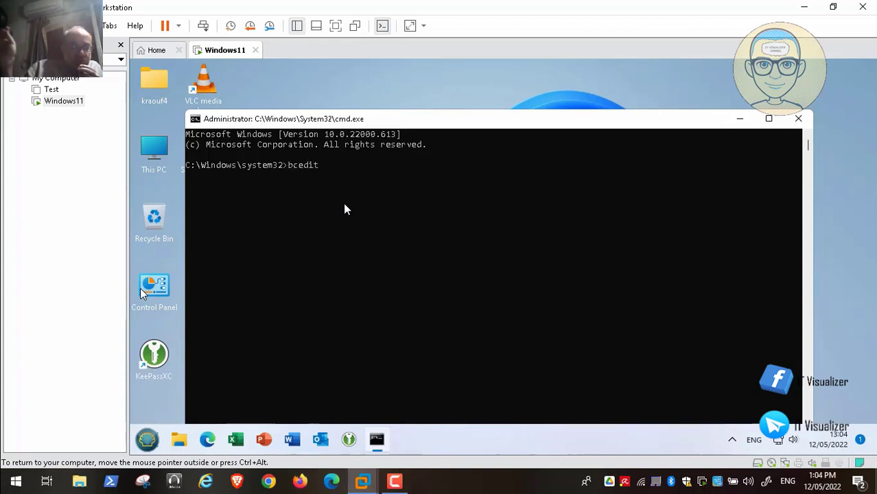
pyautogui.write('dedit')
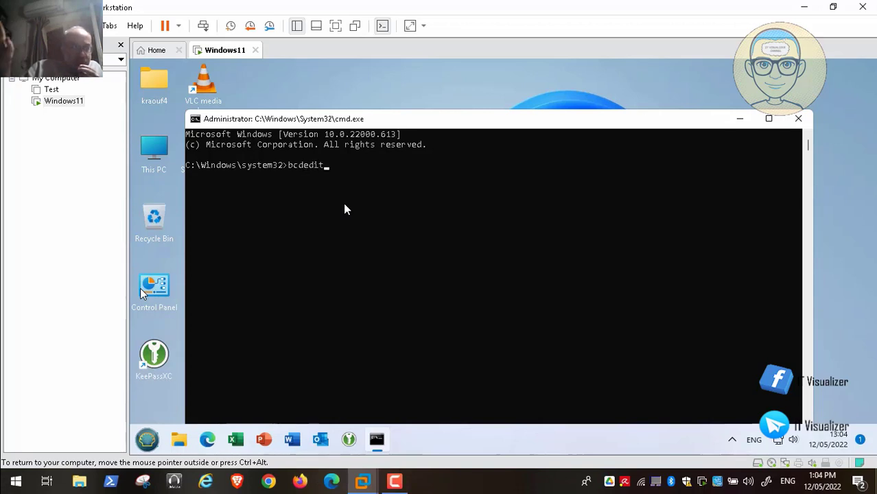
pyautogui.write(' /copy')
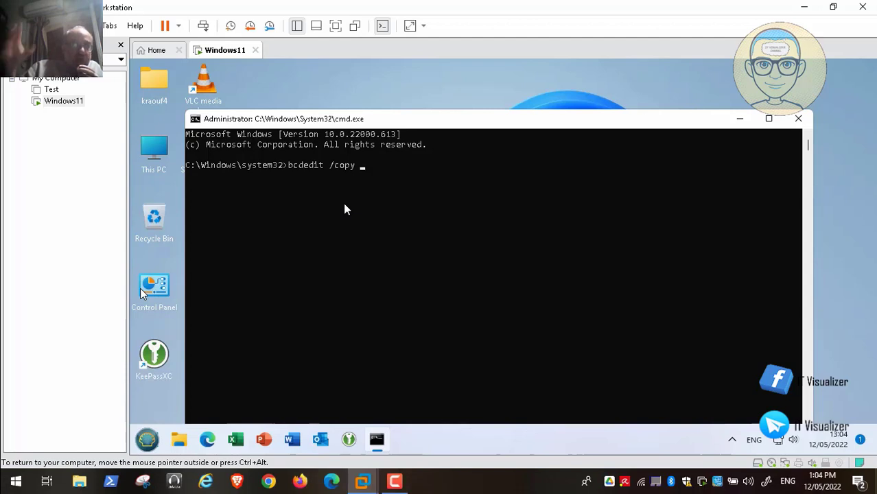
pyautogui.write('{')
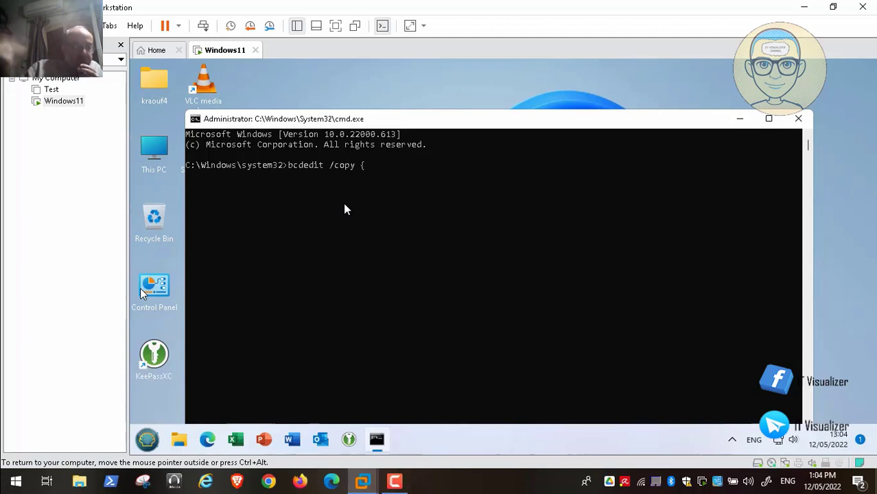
pyautogui.write('current')
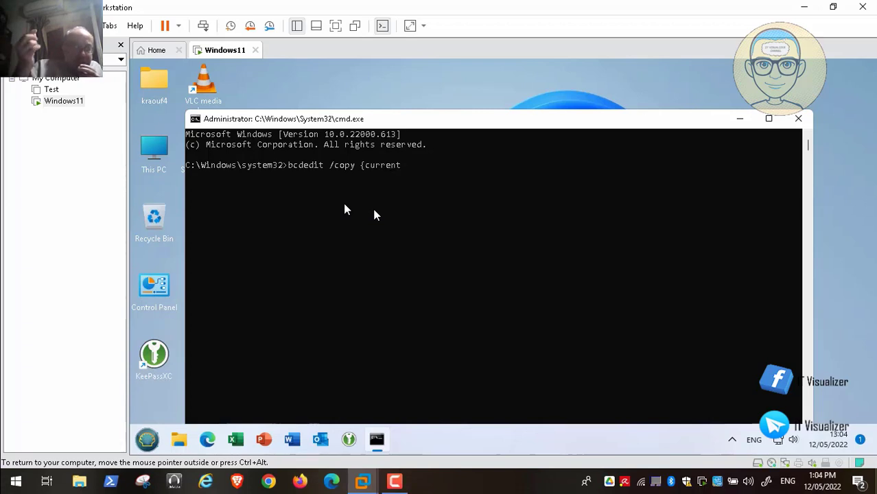
pyautogui.write('}')
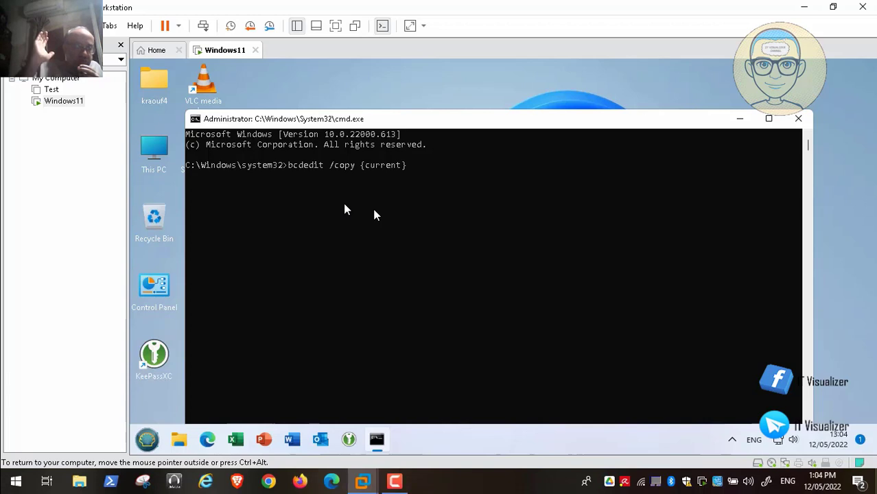
pyautogui.write(' /d')
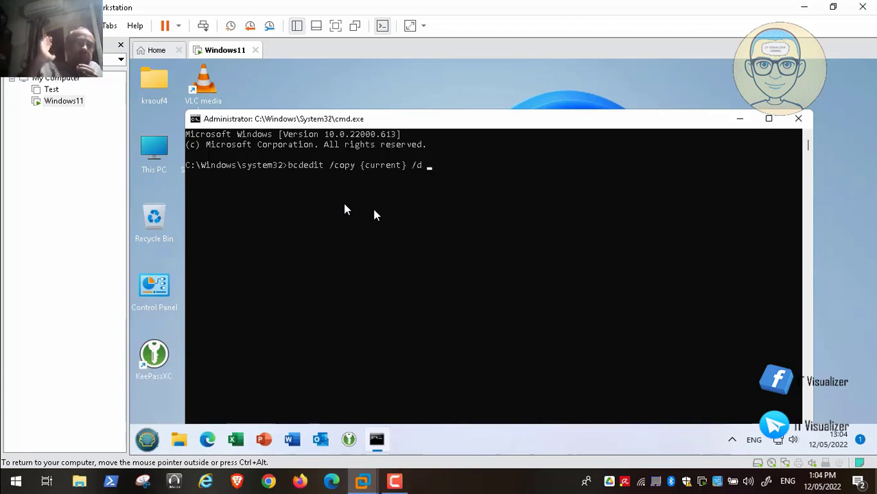
pyautogui.write(' "Safe')
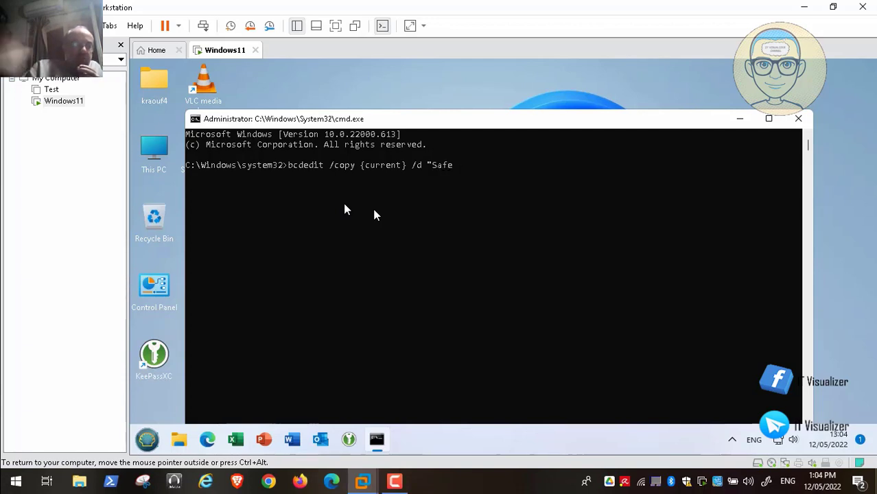
pyautogui.write(' Mode')
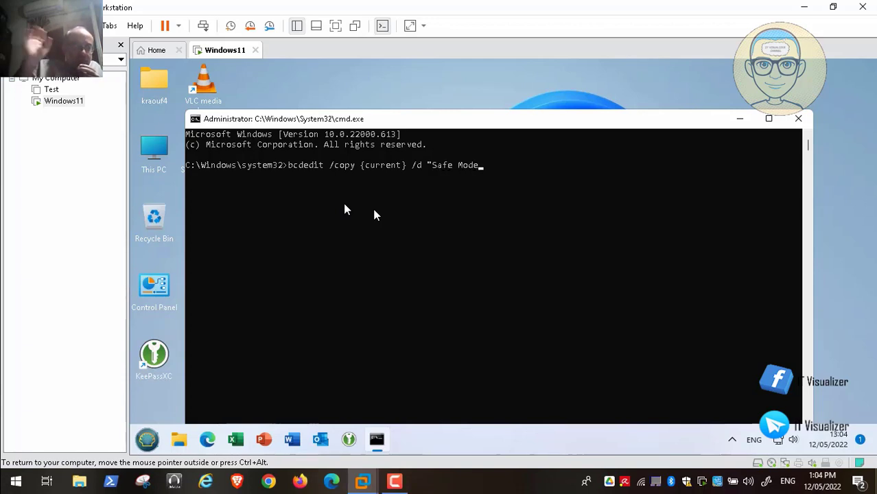
pyautogui.write('"')
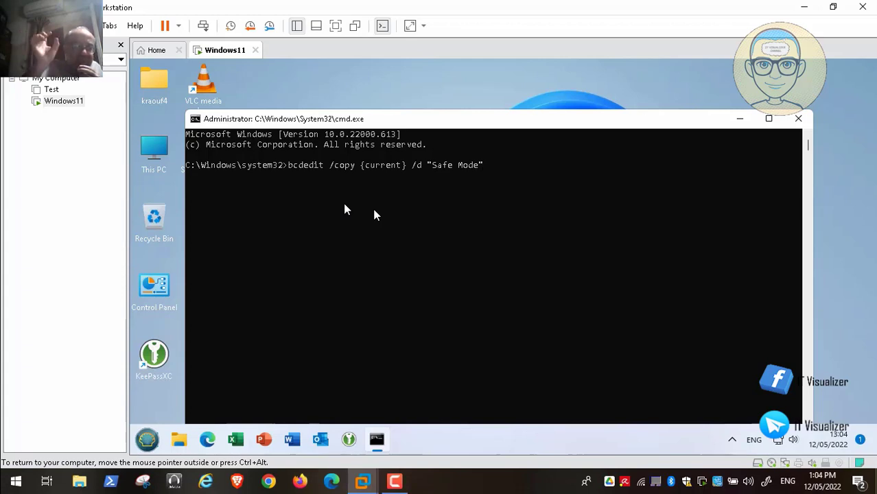
pyautogui.press('Return')
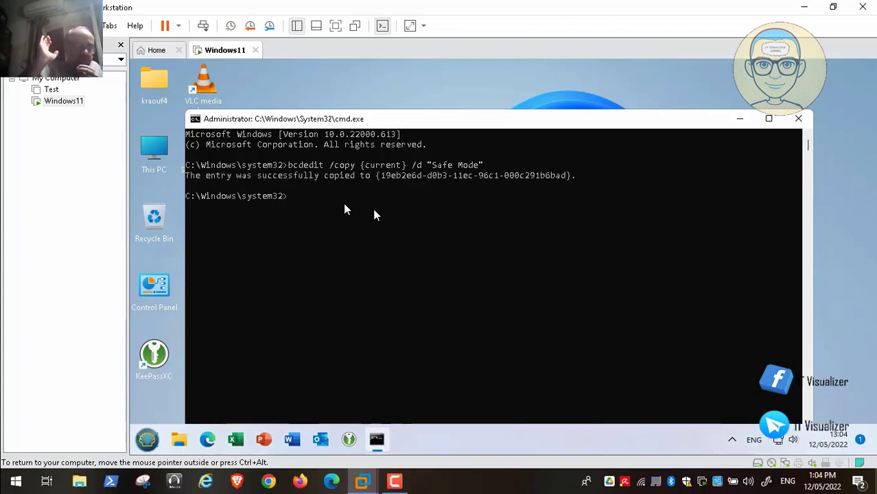
# Recall and edit the copy command to create the "Safe Mode With Command Prompt" boot entry.
pyautogui.press('Up')
pyautogui.press('Left')
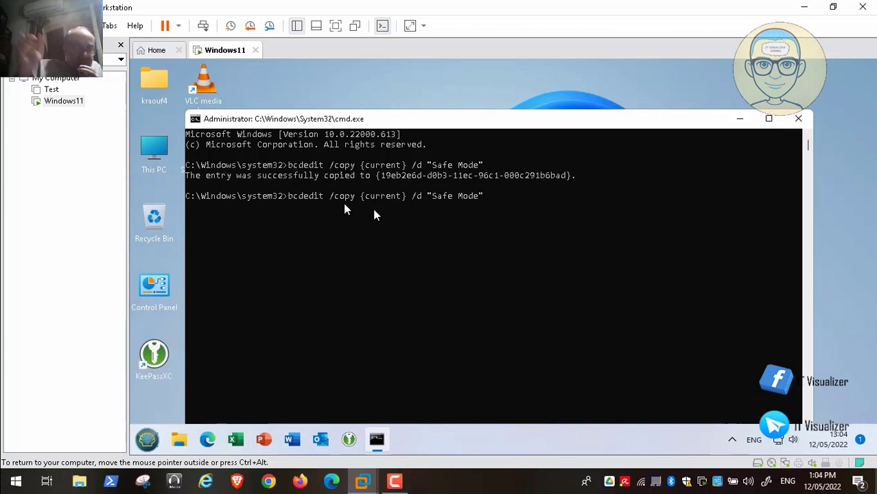
pyautogui.write('With ')
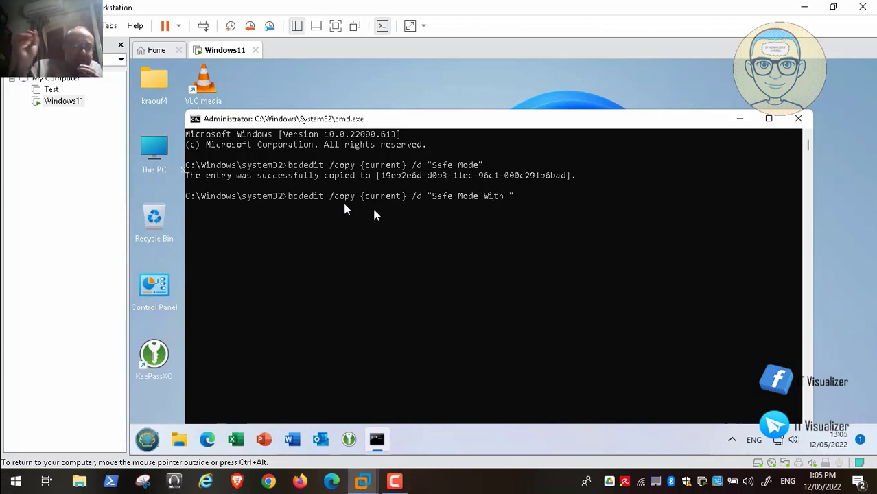
pyautogui.write('"')
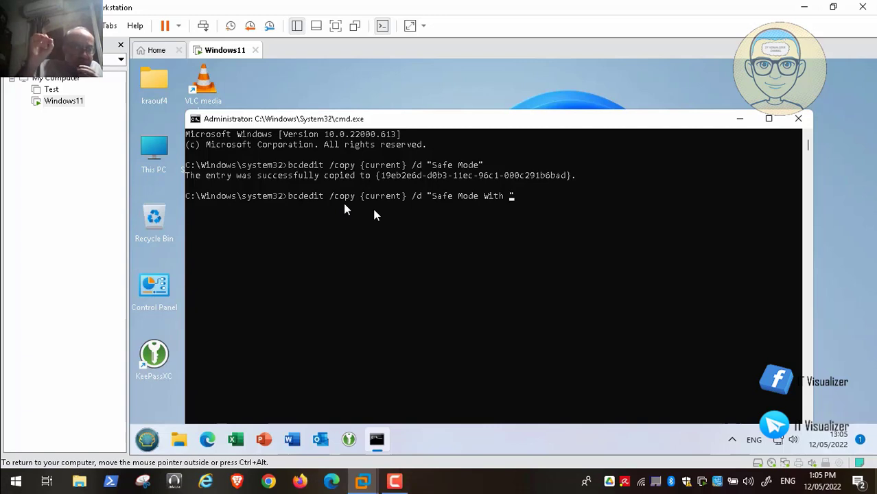
pyautogui.write('Command ')
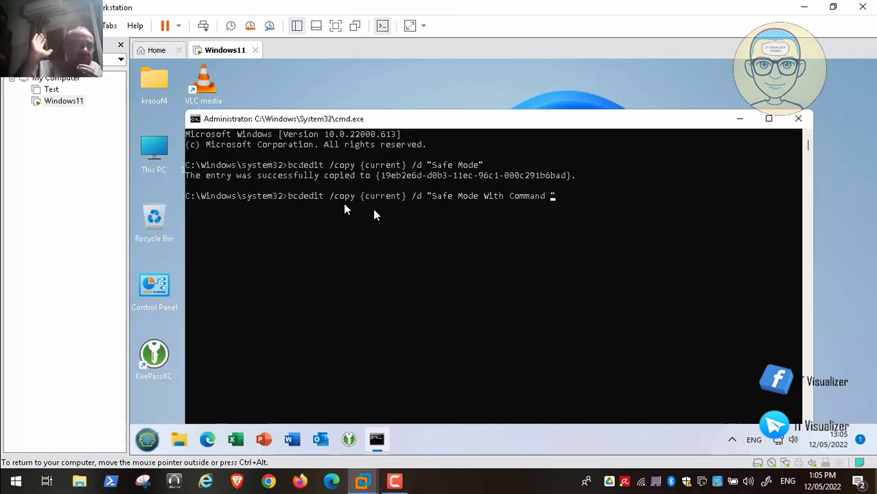
pyautogui.write('Prompt')
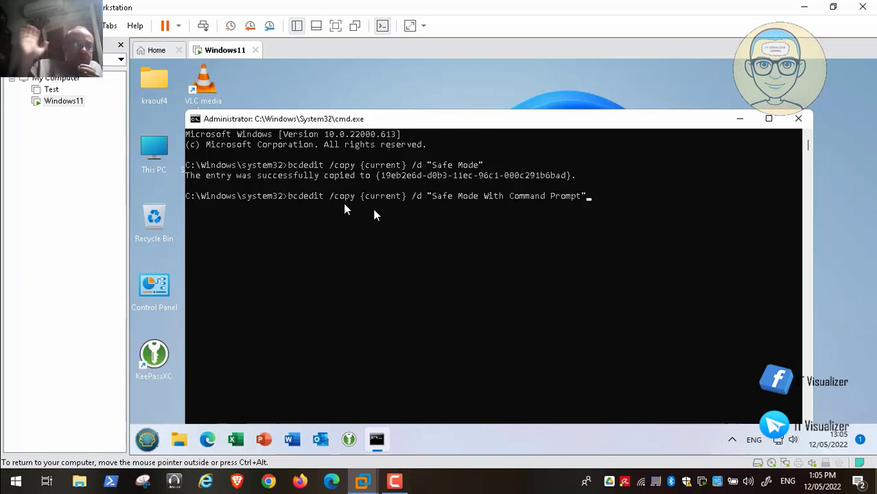
pyautogui.press('Return')
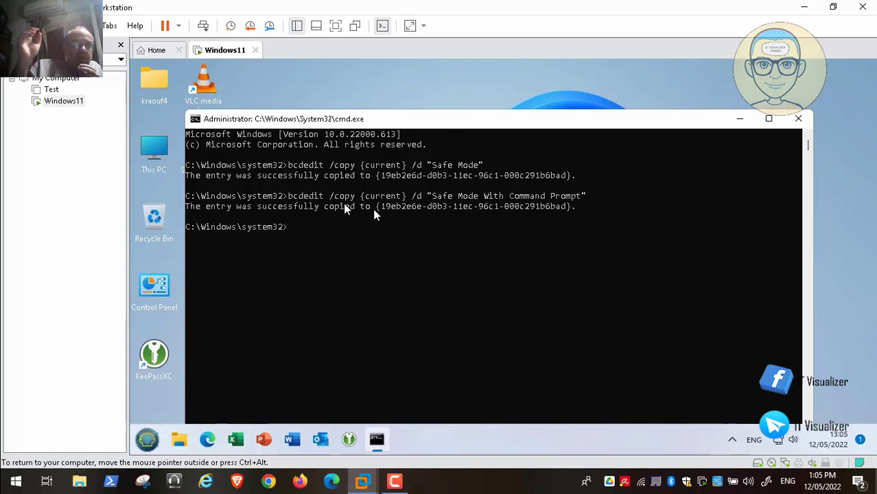
# Recall and edit the command again to create the "Safe Mode With Network" boot entry.
pyautogui.press('Up')
pyautogui.press('Left')
pyautogui.press('BackSpace')
pyautogui.press('BackSpace')
pyautogui.press('BackSpace')
pyautogui.press('BackSpace')
pyautogui.press('BackSpace')
pyautogui.press('BackSpace')
pyautogui.press('BackSpace')
pyautogui.press('BackSpace')
pyautogui.press('BackSpace')
pyautogui.press('BackSpace')
pyautogui.press('BackSpace')
pyautogui.press('BackSpace')
pyautogui.press('BackSpace')
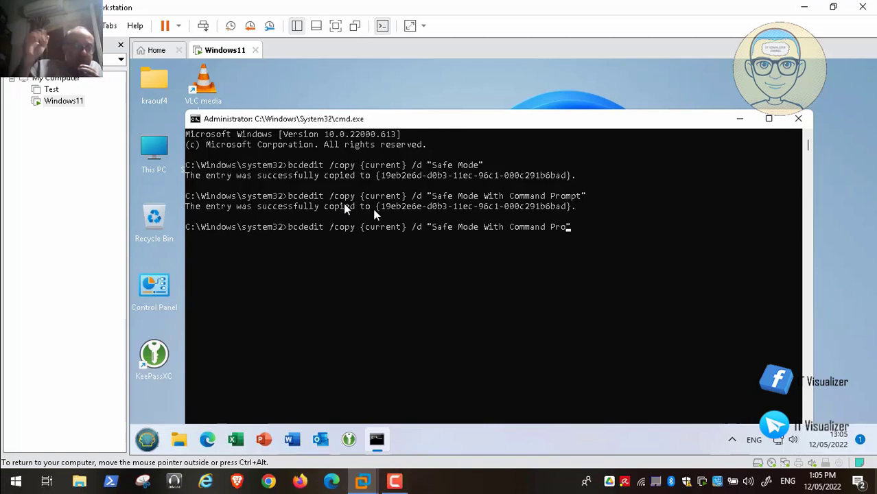
pyautogui.press('BackSpace')
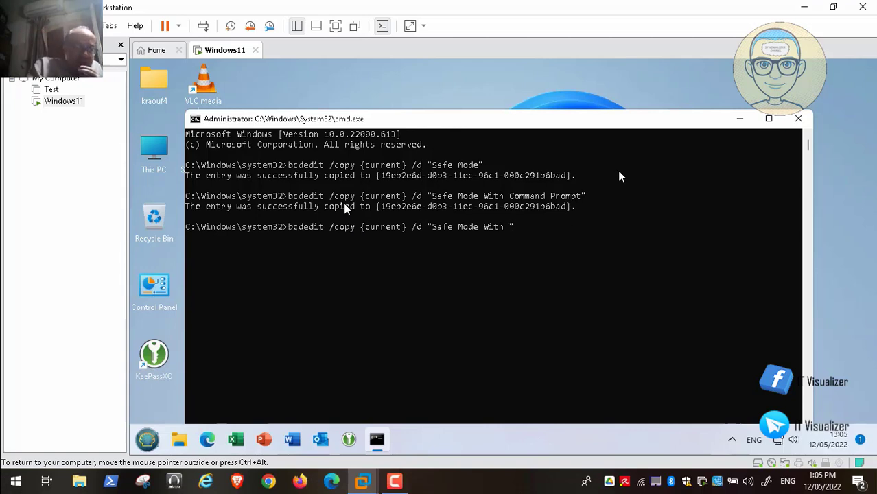
pyautogui.write('Network')
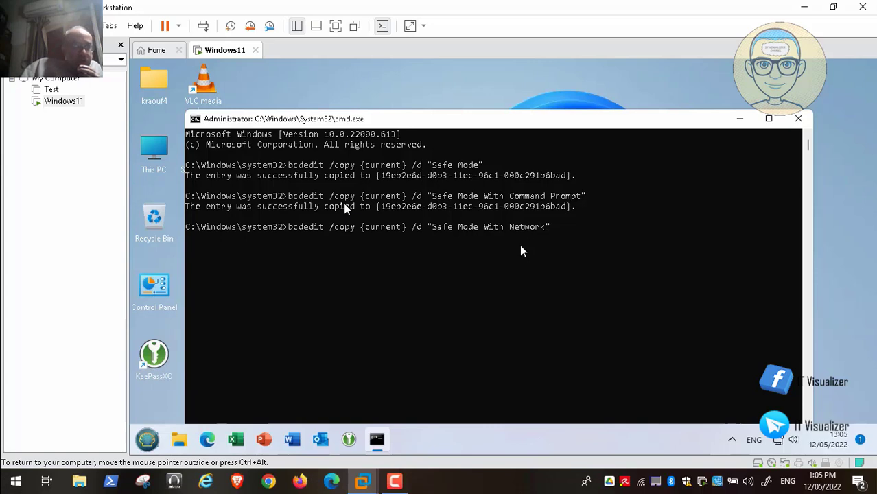
pyautogui.press('Return')
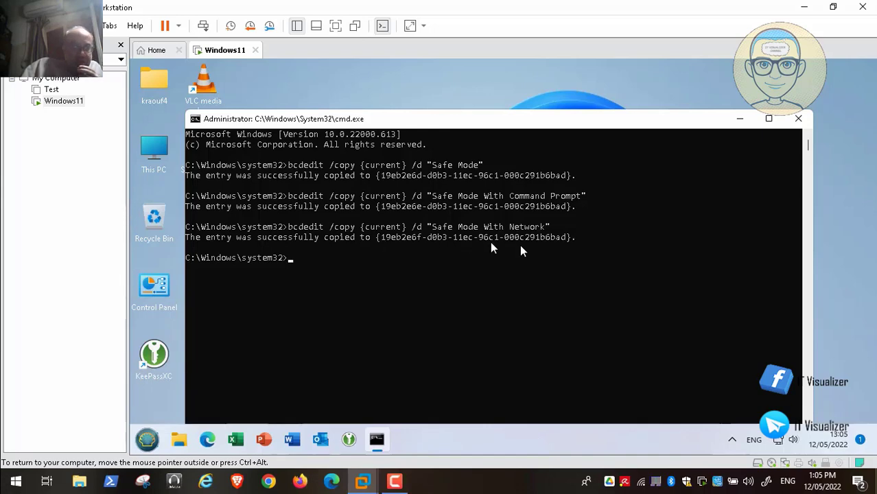
# Exit the command prompt and launch msconfig from the Run dialog.
pyautogui.write('exit')
pyautogui.press('Return')
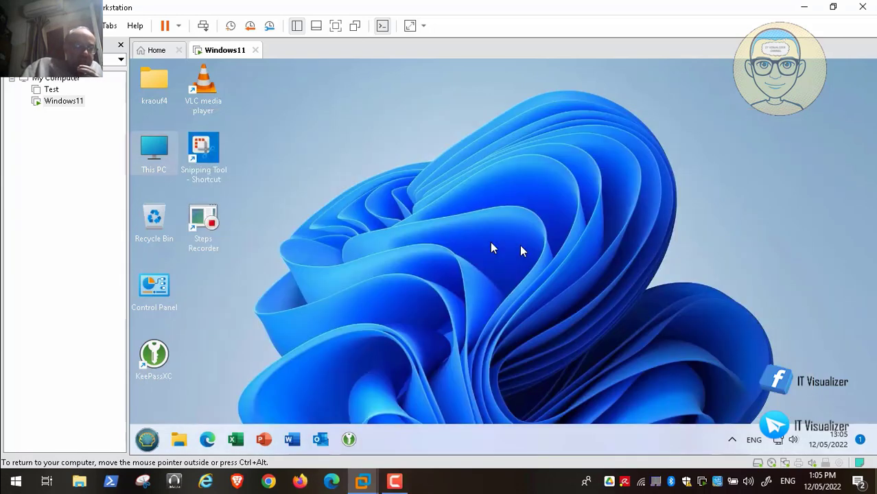
pyautogui.click(147, 440)
pyautogui.click(312, 331)
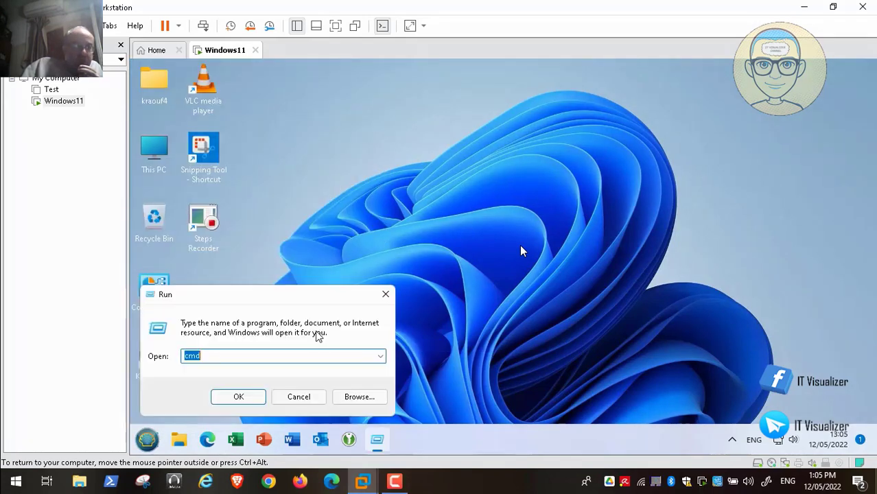
pyautogui.write('msc')
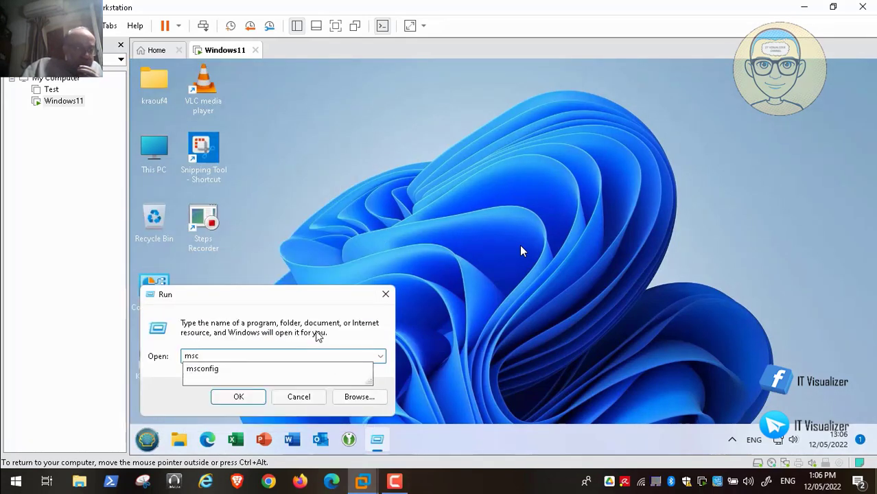
pyautogui.write('onfig')
pyautogui.press('Return')
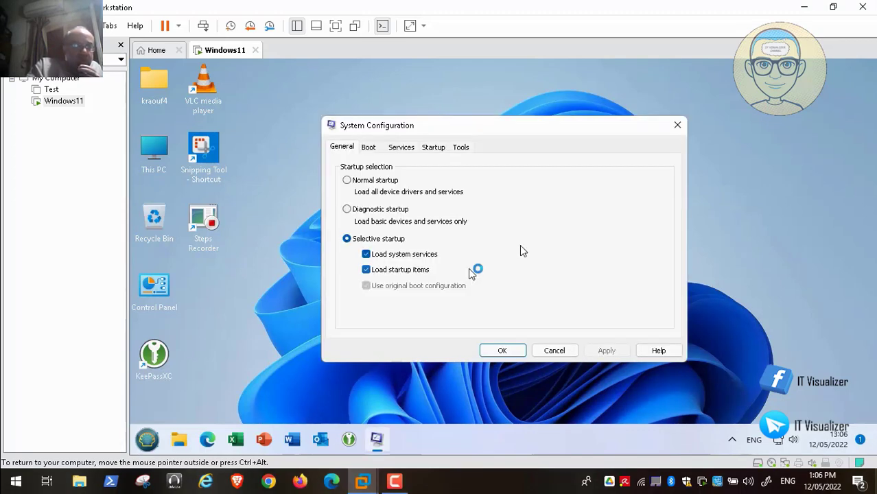
# View the Startup tab, then the Boot tab listing Windows 11 and the three Safe Mode entries.
pyautogui.click(434, 147)
pyautogui.click(368, 148)
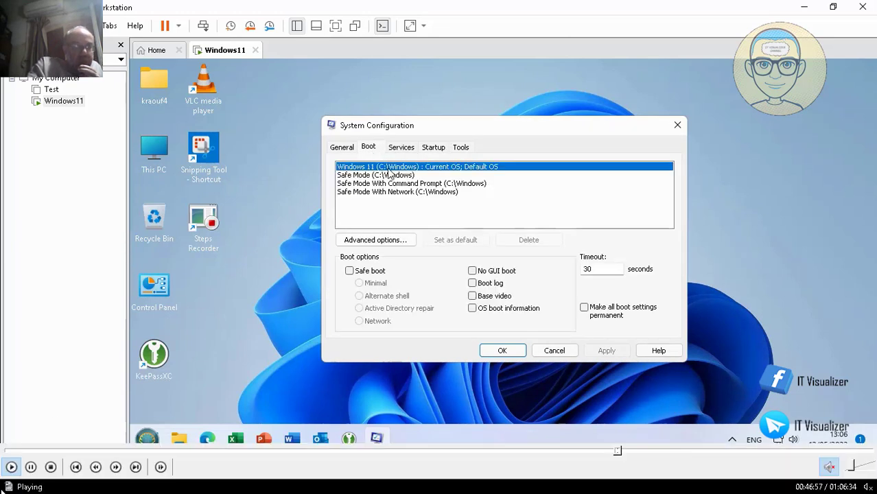
pyautogui.click(31, 468)
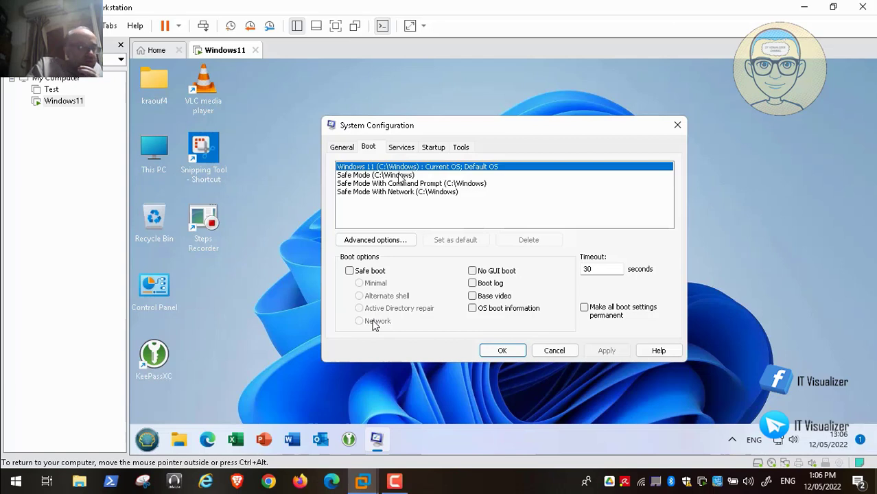
# Select Safe Mode With Network and apply Safe boot with the Network option.
pyautogui.click(11, 467)
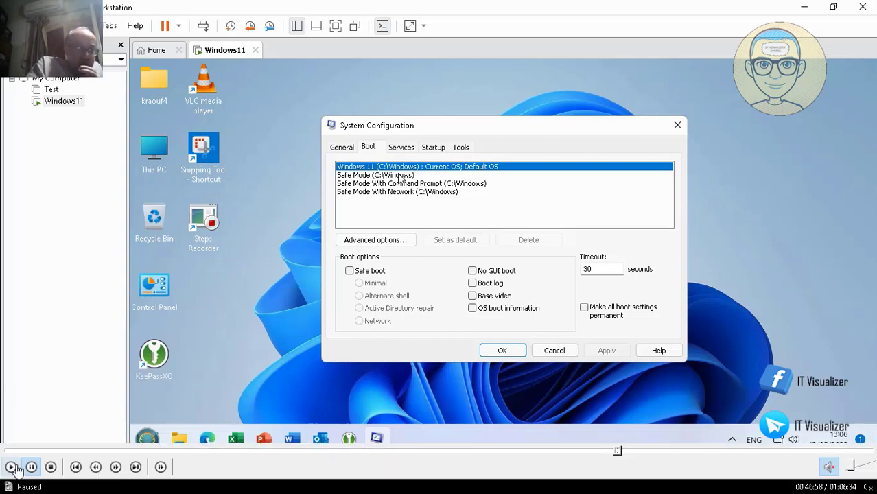
pyautogui.click(11, 467)
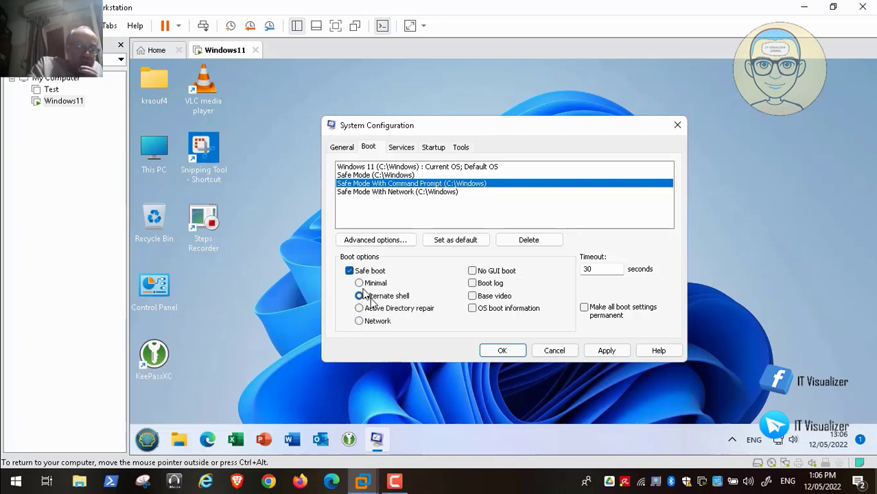
pyautogui.click(423, 191)
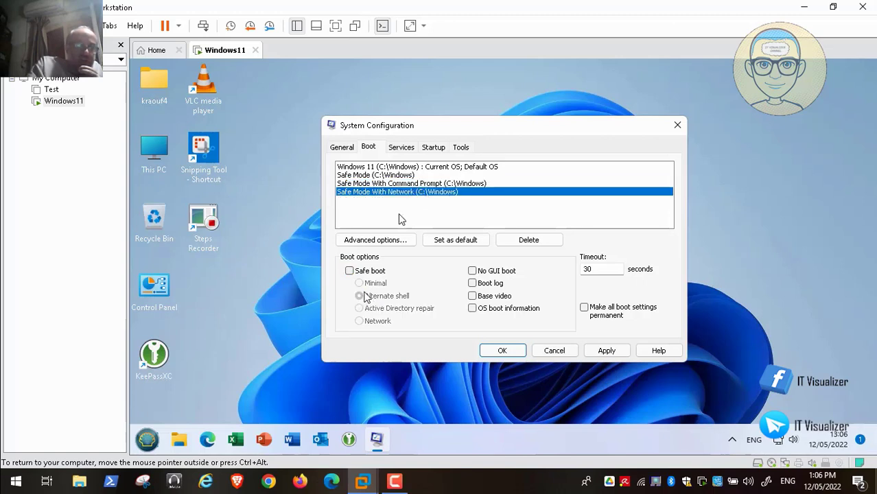
pyautogui.click(352, 270)
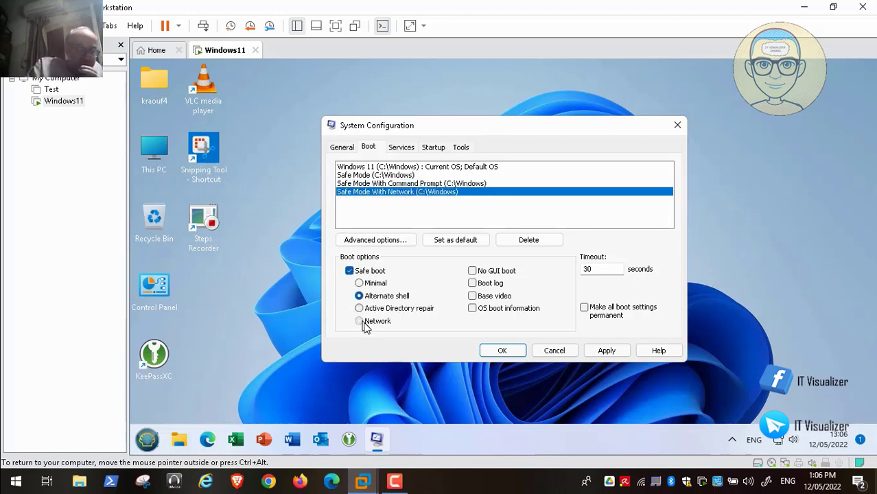
pyautogui.click(360, 322)
pyautogui.click(607, 352)
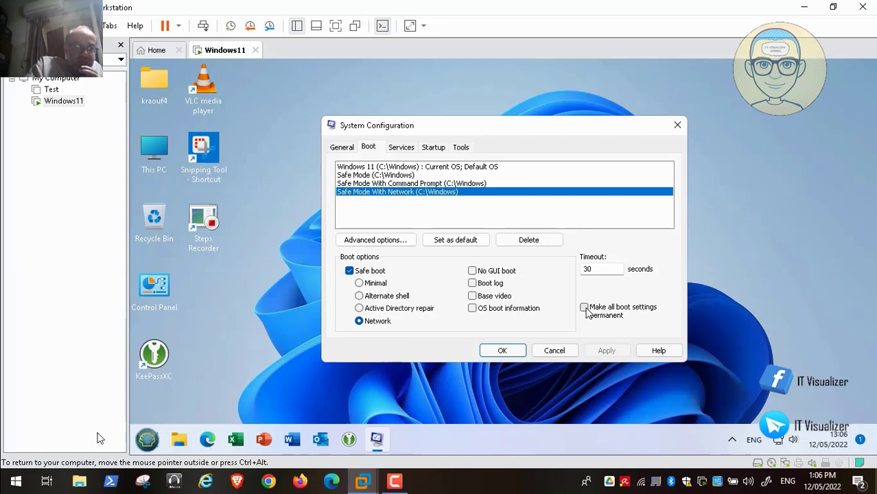
# Check the boot settings of the Safe Mode With Command Prompt and plain Safe Mode entries.
pyautogui.moveTo(81, 456)
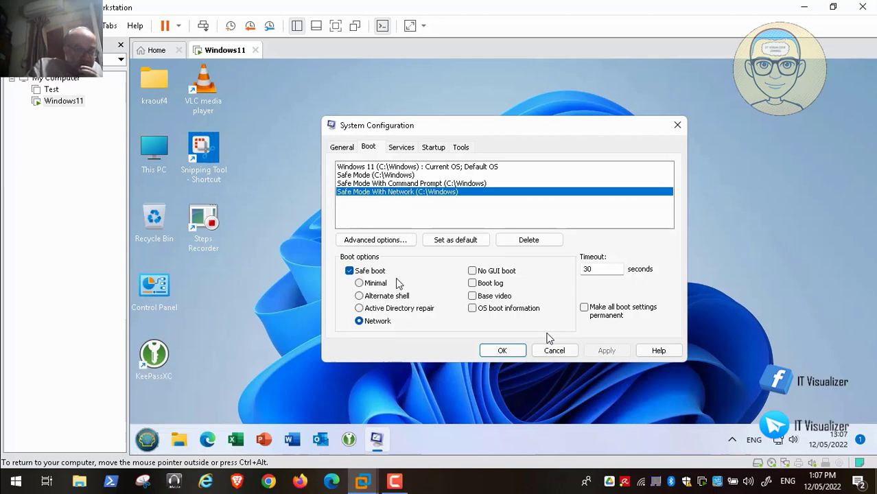
pyautogui.click(396, 185)
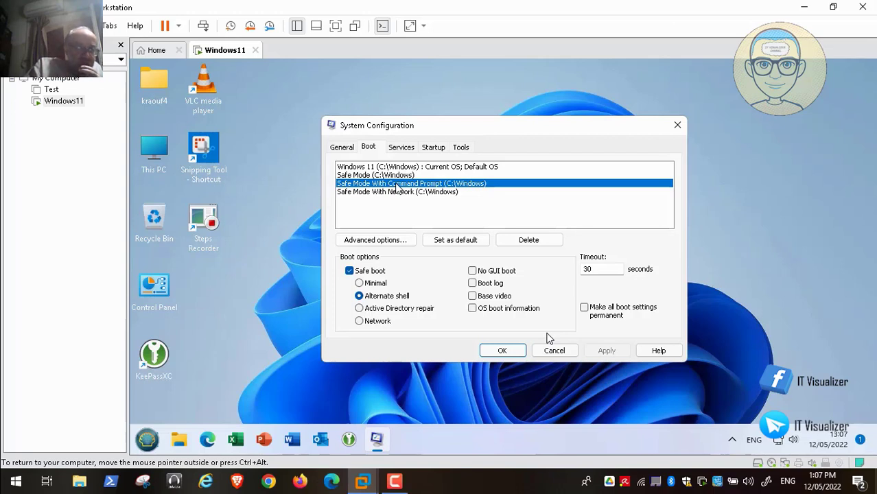
pyautogui.click(391, 176)
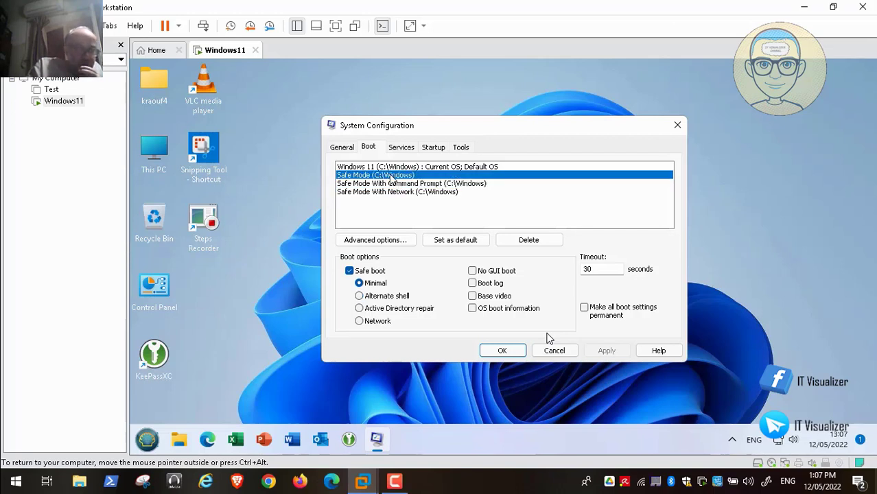
pyautogui.click(30, 468)
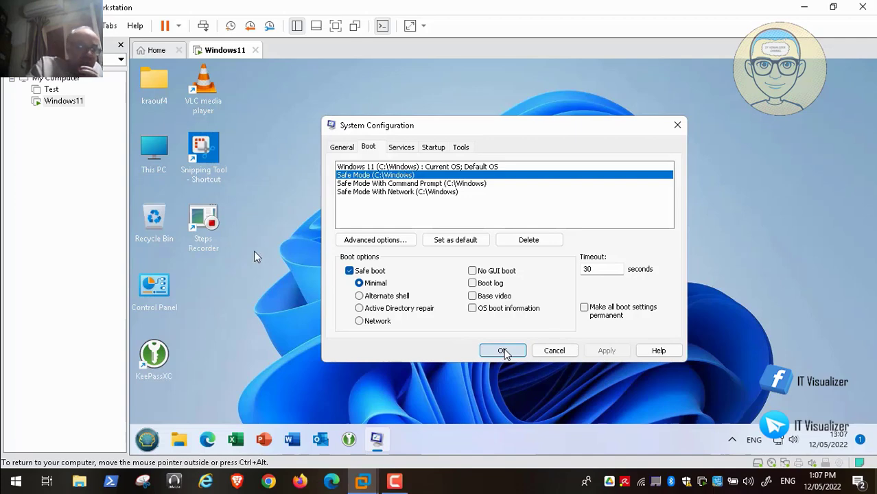
# Confirm the restart and release the VM input with Ctrl+Alt while Windows 11 reboots.
pyautogui.moveTo(13, 450)
pyautogui.click(11, 468)
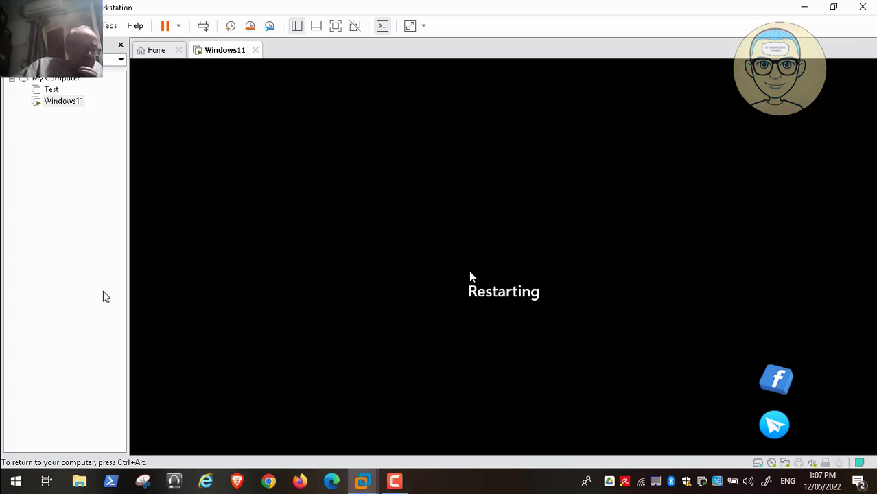
pyautogui.hotkey('ctrl', 'alt')
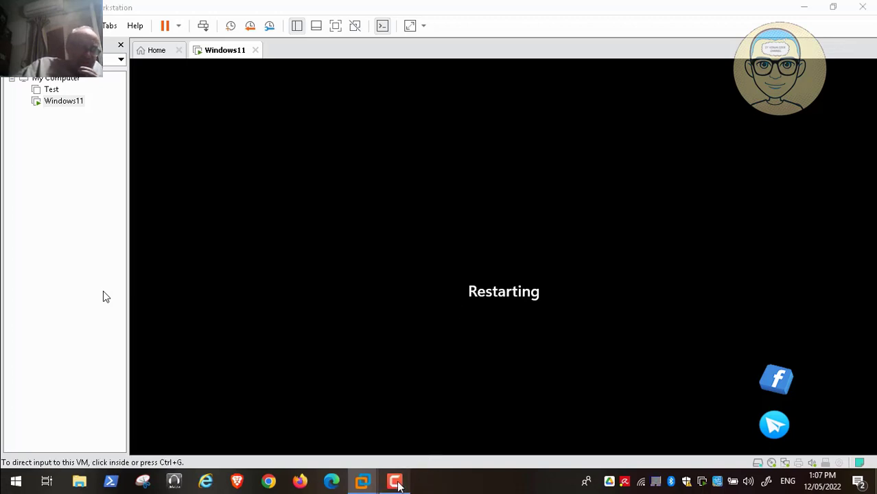
pyautogui.click(396, 481)
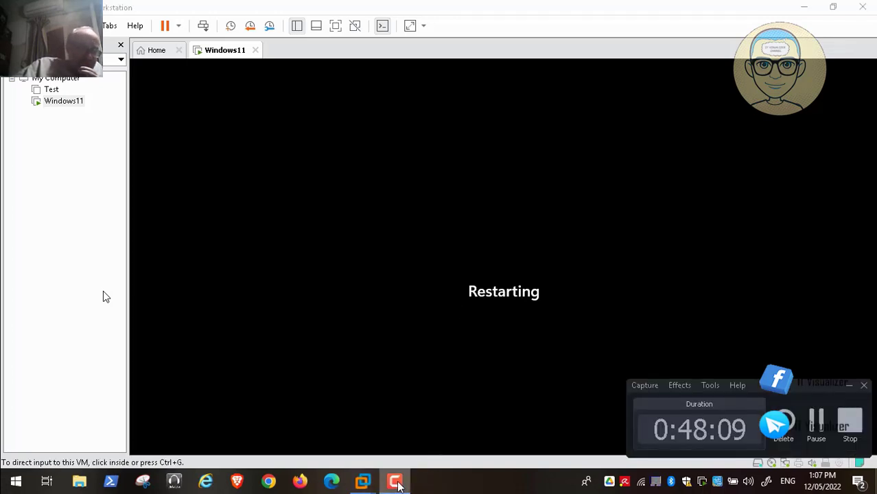
pyautogui.click(850, 386)
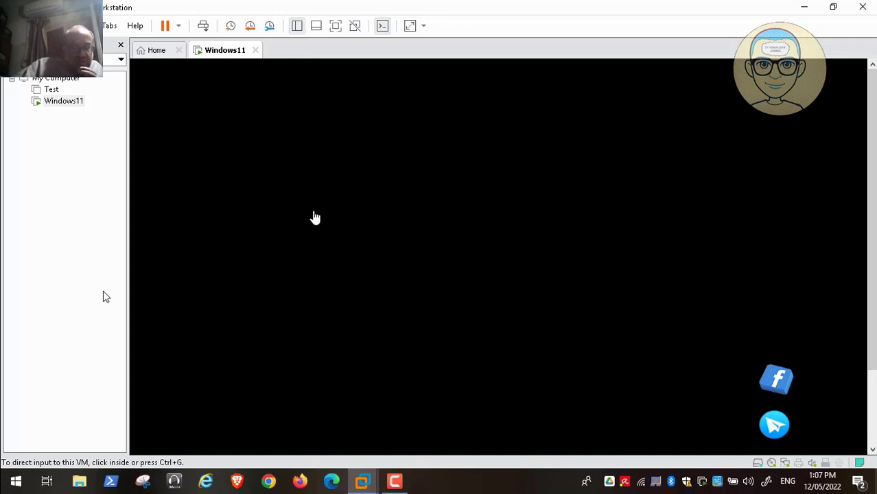
# Give the Windows11 VM input focus and let it reach the Choose an operating system menu.
pyautogui.click(290, 207)
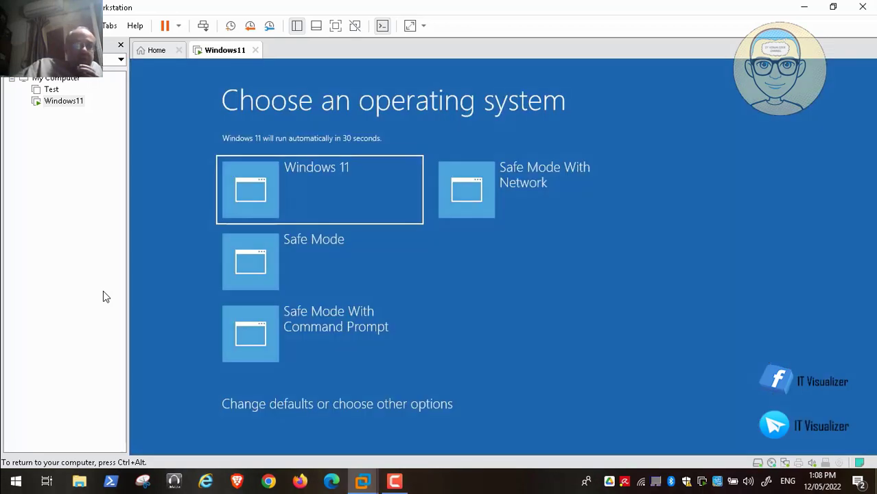
# Highlight Safe Mode in Windows Boot Manager and start Windows with it.
pyautogui.press('Down')
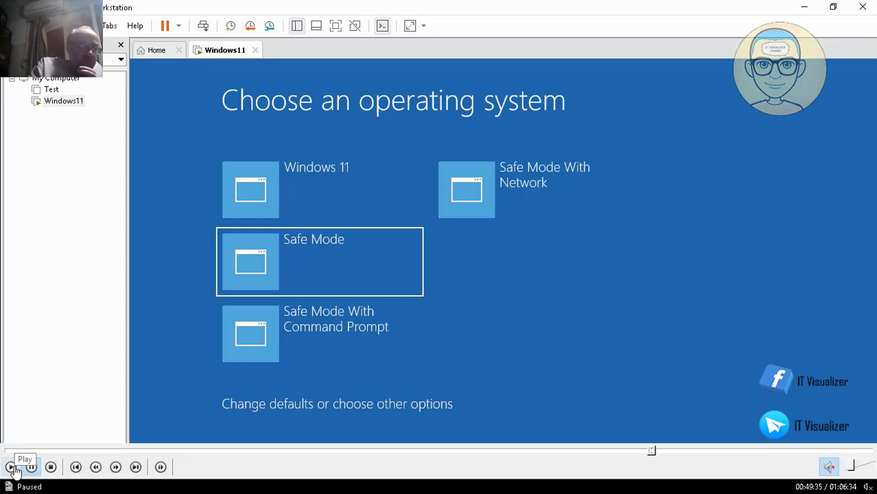
pyautogui.press('Down')
pyautogui.press('Up')
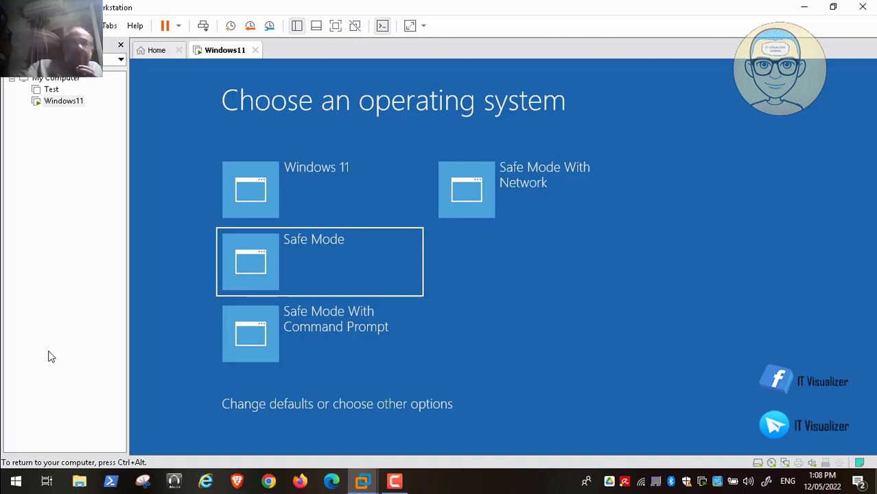
pyautogui.press('Down')
pyautogui.press('Up')
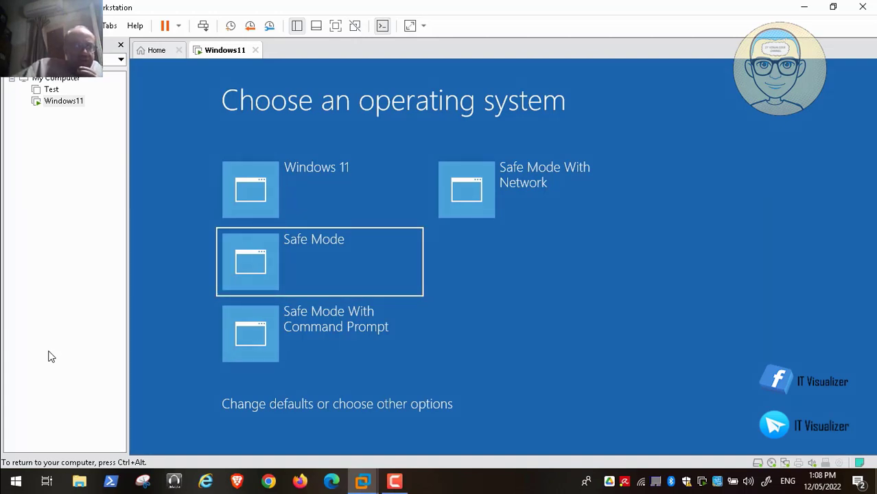
pyautogui.press('Down')
pyautogui.press('Up')
pyautogui.press('Return')
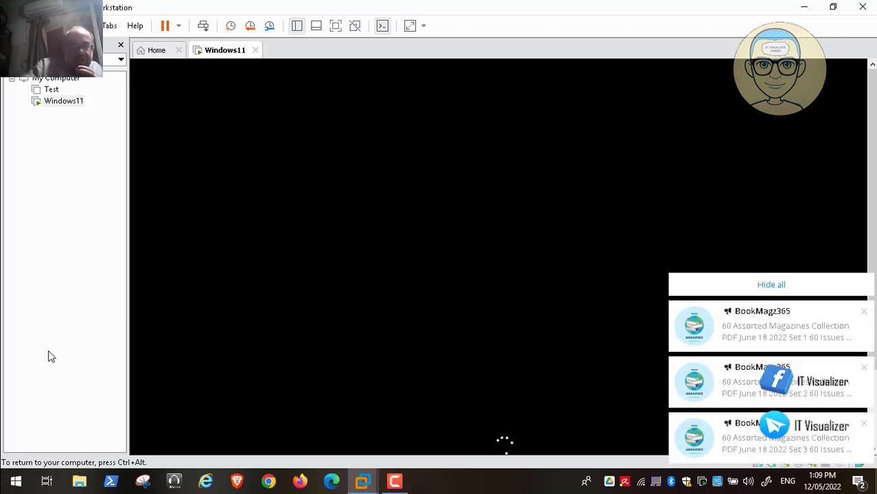
# Dismiss the host's BookMagz magazine notifications while the guest boots.
pyautogui.click(770, 285)
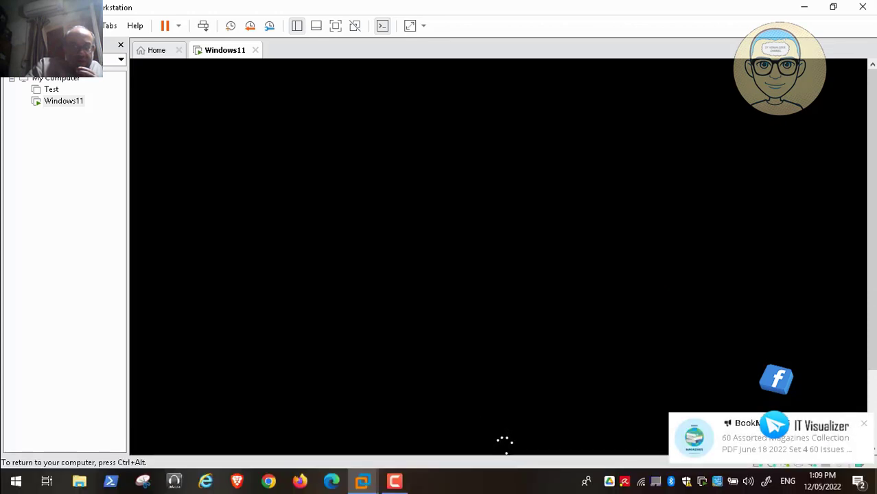
pyautogui.click(864, 424)
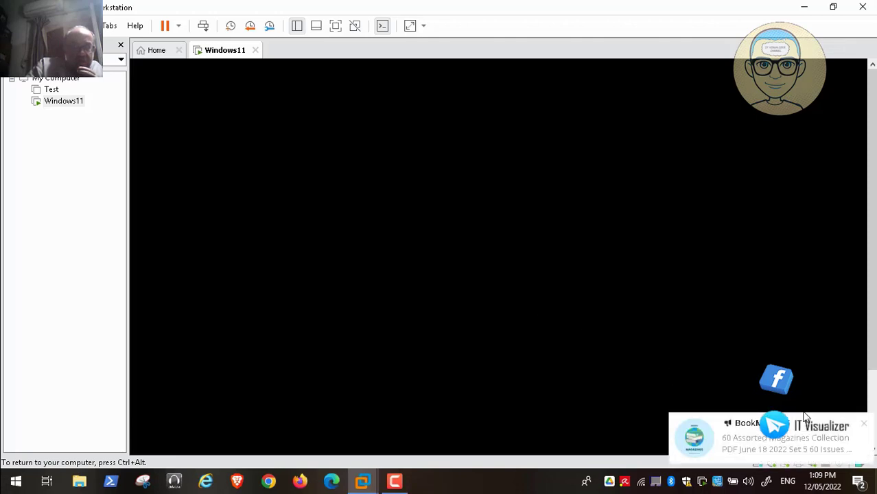
pyautogui.click(864, 426)
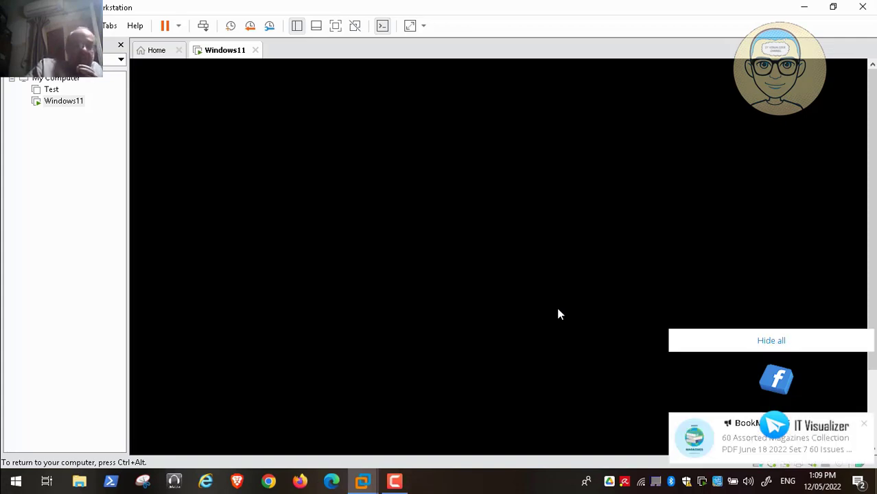
pyautogui.click(776, 342)
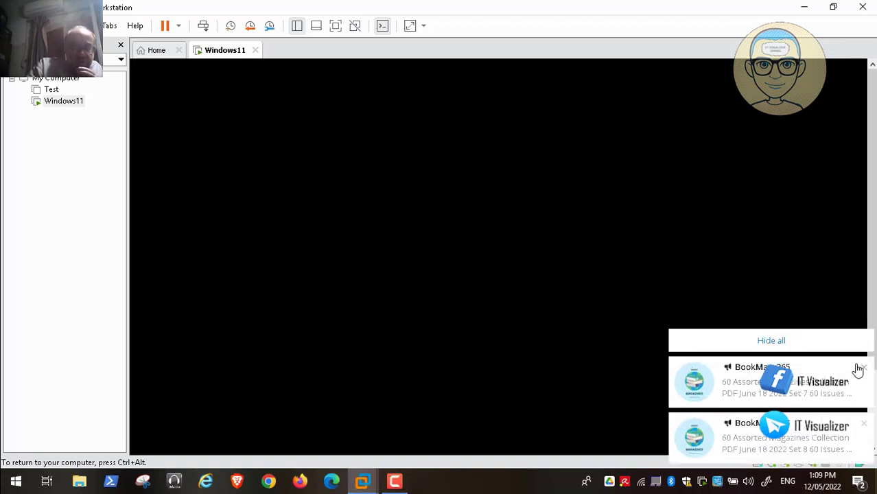
pyautogui.click(783, 341)
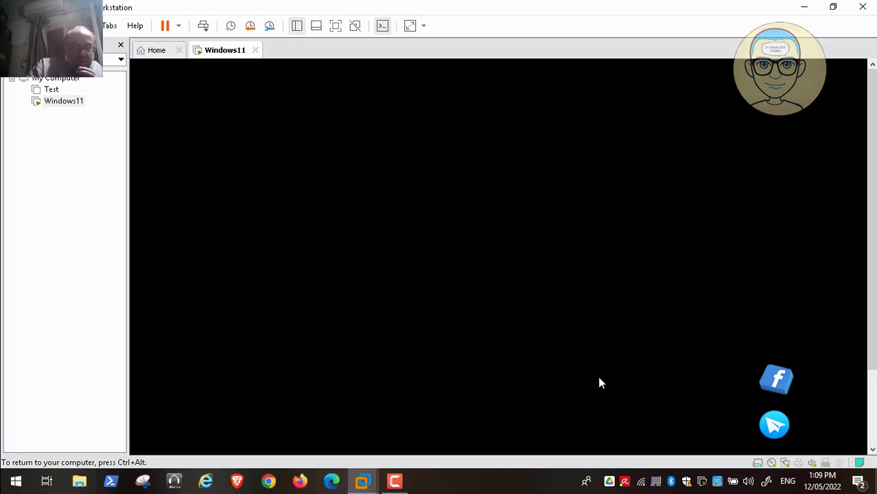
pyautogui.press('space')
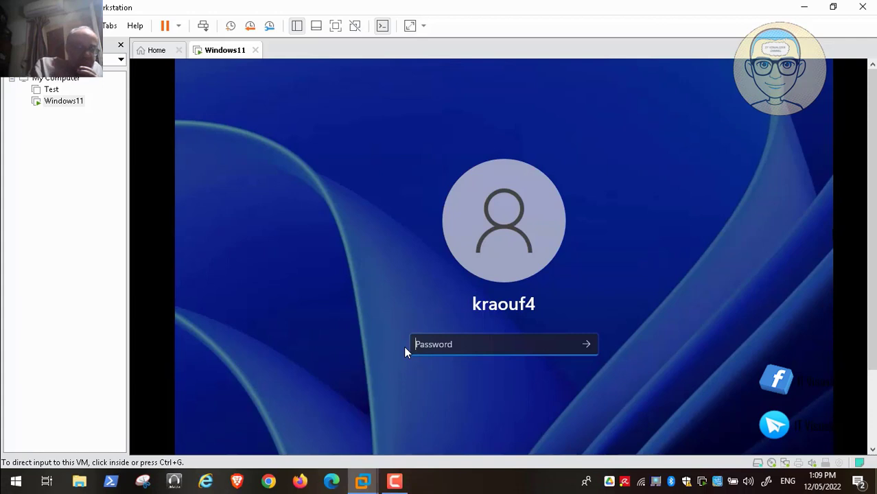
# Sign in to the Windows11 guest by entering the account password.
pyautogui.click(404, 346)
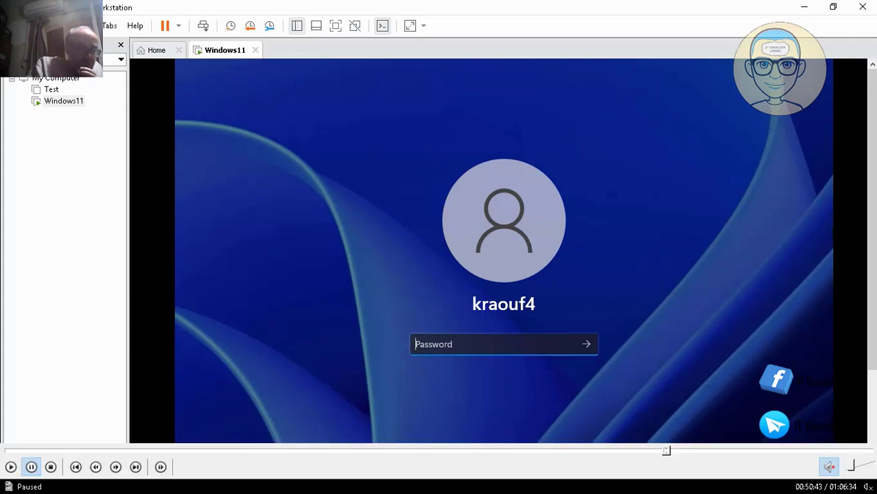
pyautogui.click(9, 467)
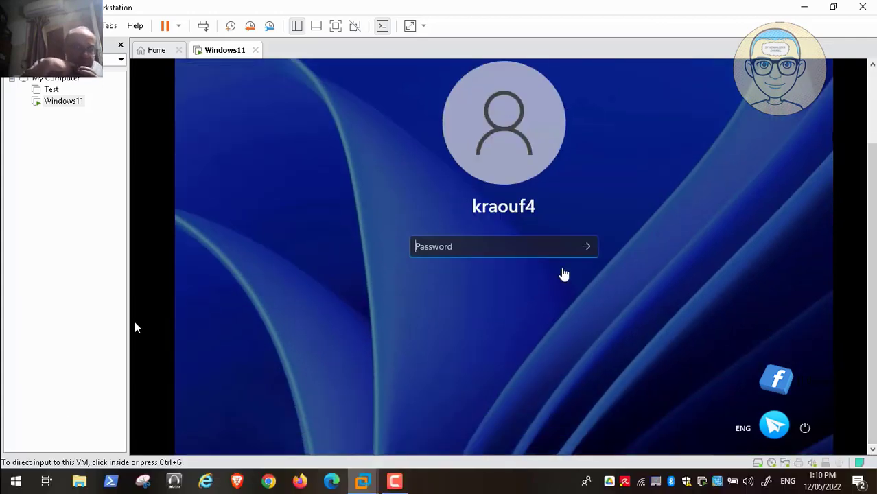
pyautogui.click(480, 250)
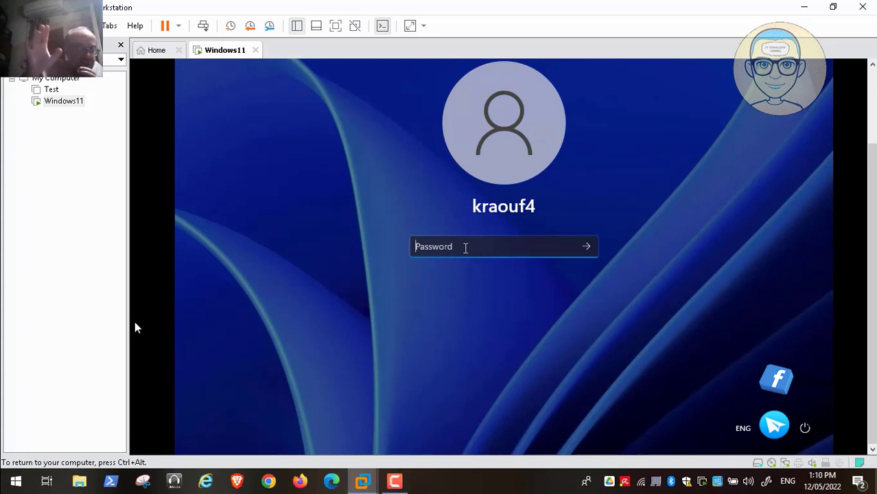
pyautogui.write('*****')
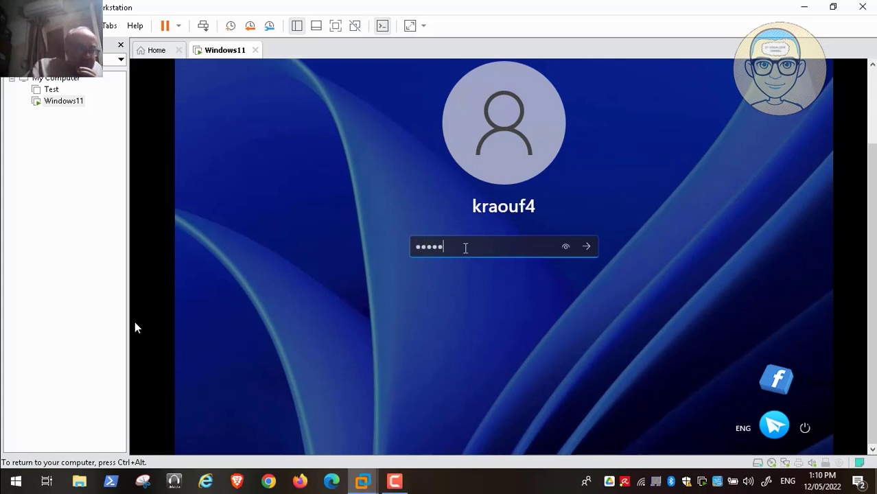
pyautogui.write('*****')
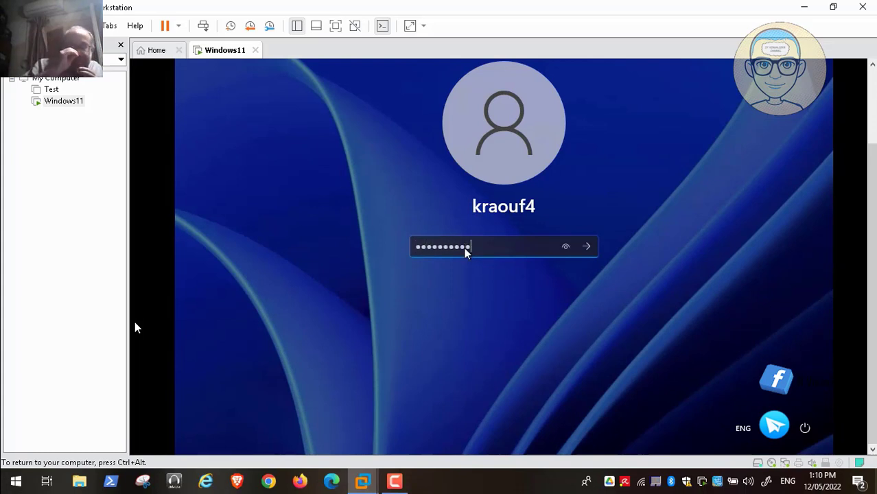
pyautogui.press('Return')
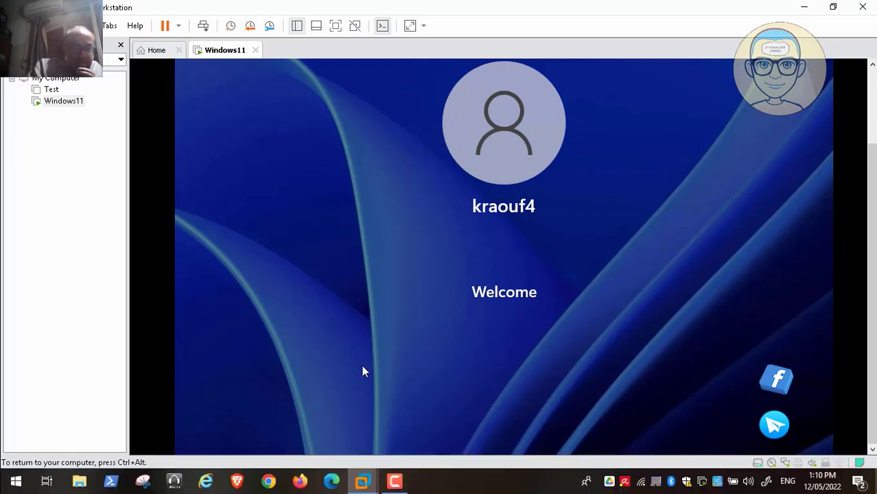
# Close the Get Help network troubleshooter window on the guest's Safe Mode desktop.
pyautogui.hotkey('ctrl', 'alt')
pyautogui.click(395, 482)
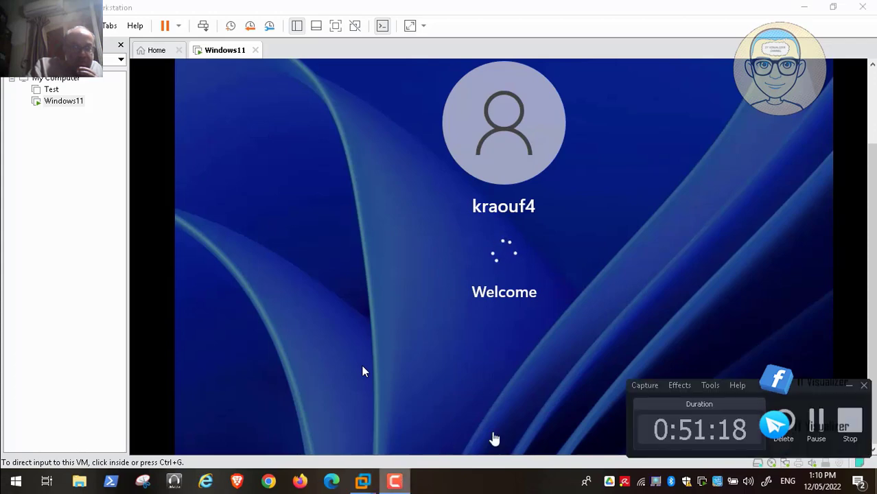
pyautogui.click(816, 421)
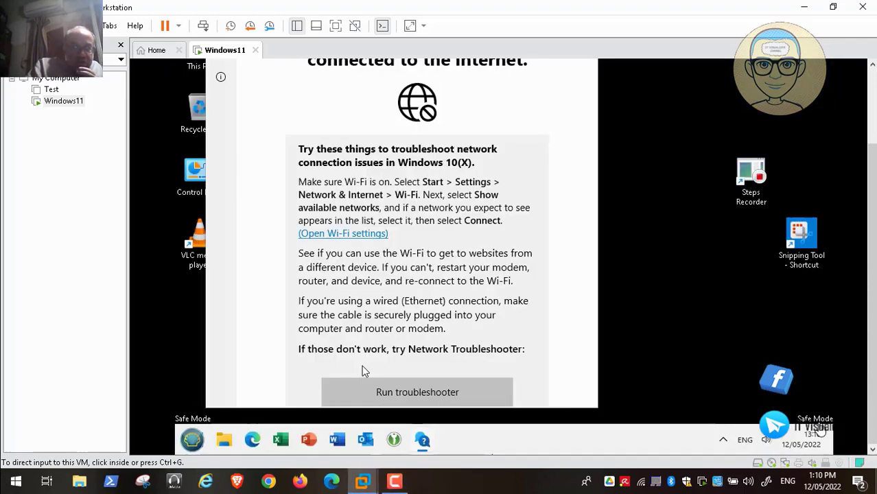
pyautogui.click(365, 371)
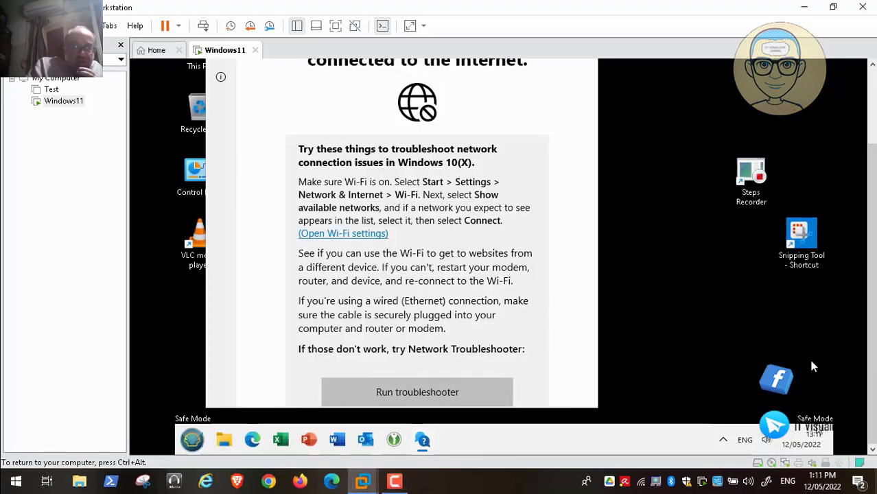
pyautogui.hotkey('ctrl', 'alt')
pyautogui.scroll(3, 873, 187)
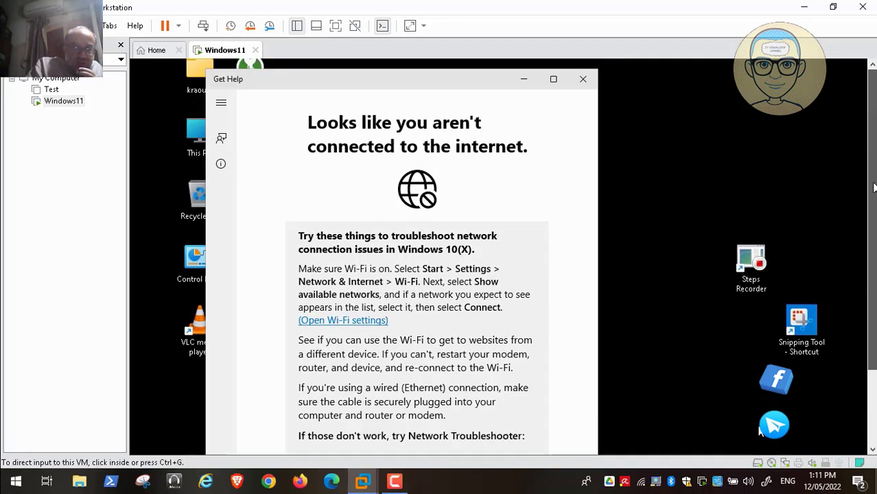
pyautogui.scroll(1, 874, 186)
pyautogui.click(627, 128)
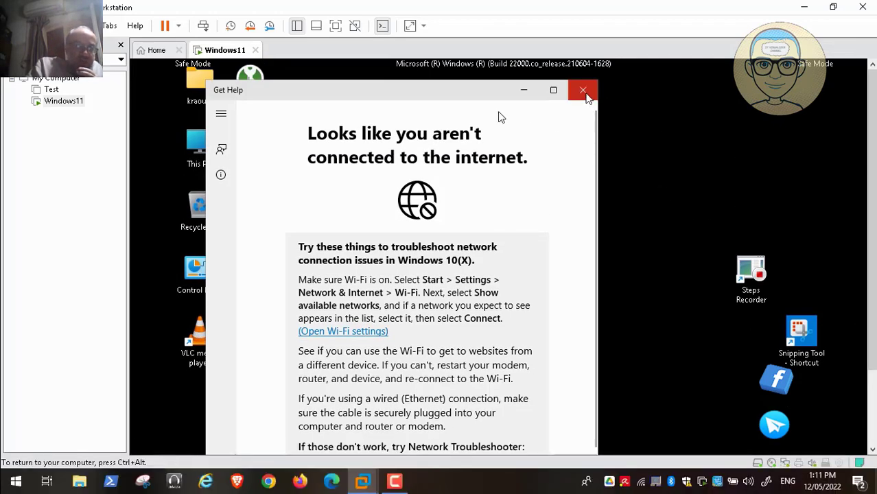
pyautogui.click(583, 90)
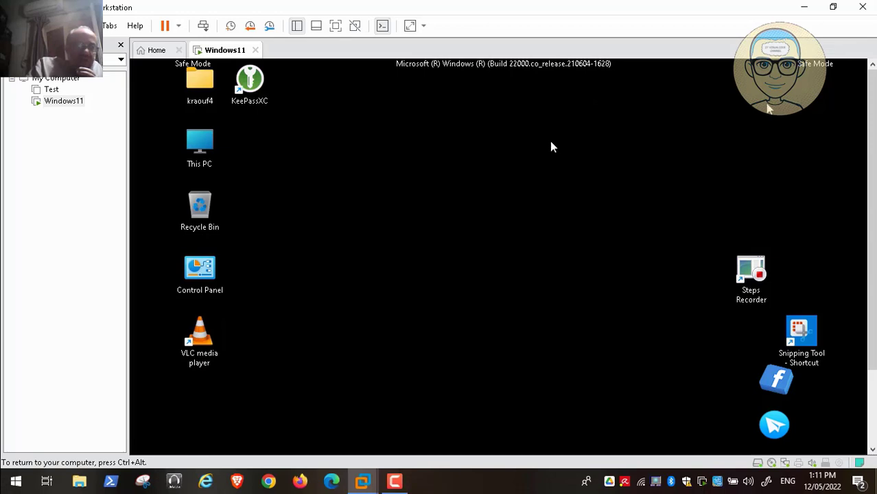
pyautogui.hotkey('ctrl', 'alt')
# Restart the guest from the Start menu's Shut Down options.
pyautogui.scroll(-3, 866, 404)
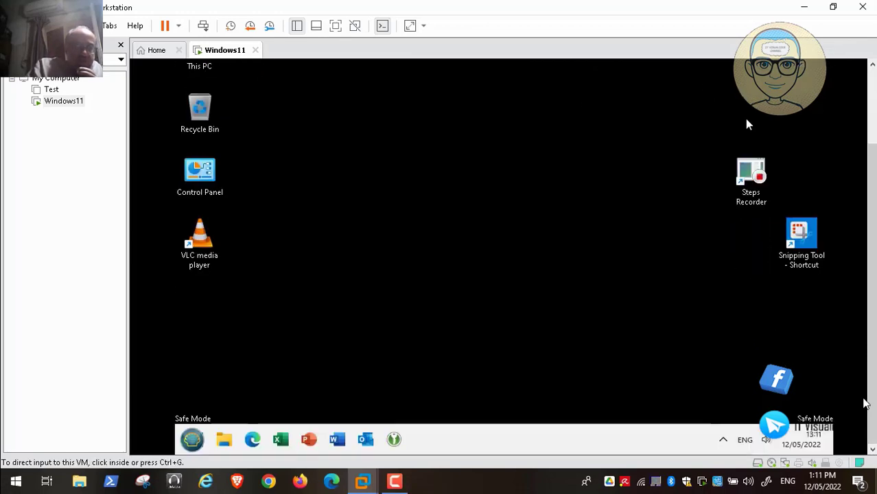
pyautogui.click(867, 404)
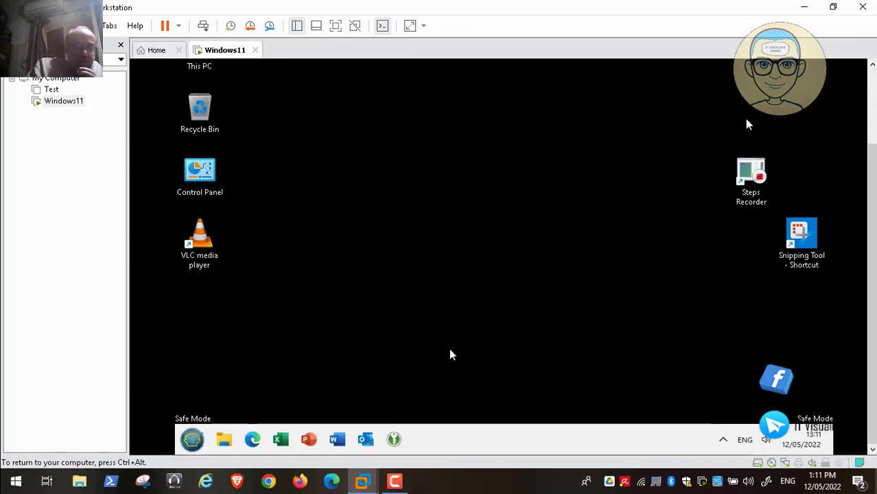
pyautogui.click(191, 439)
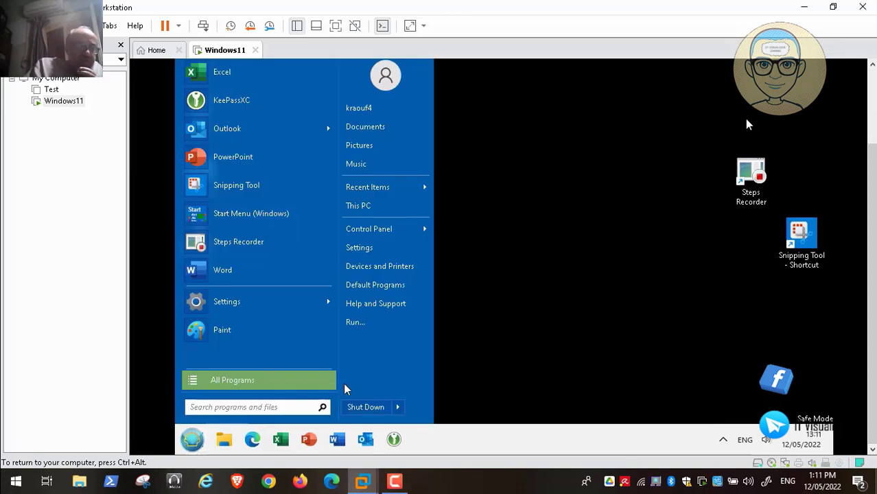
pyautogui.moveTo(399, 408)
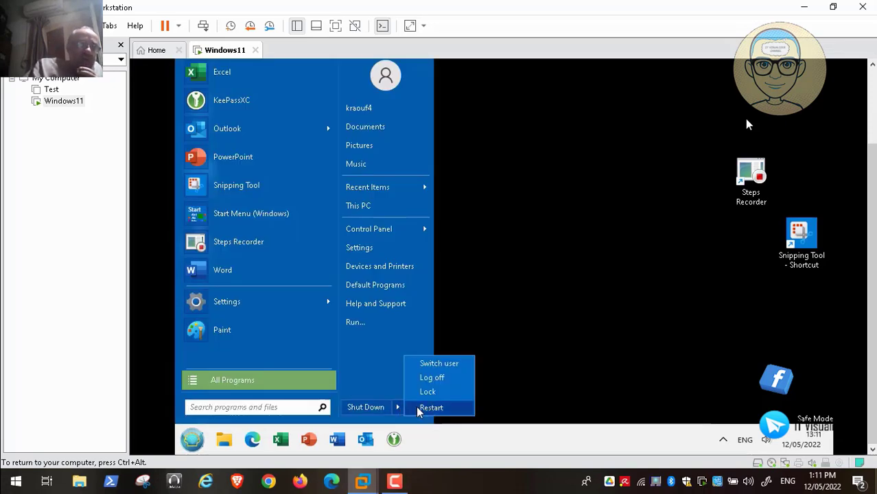
pyautogui.click(431, 408)
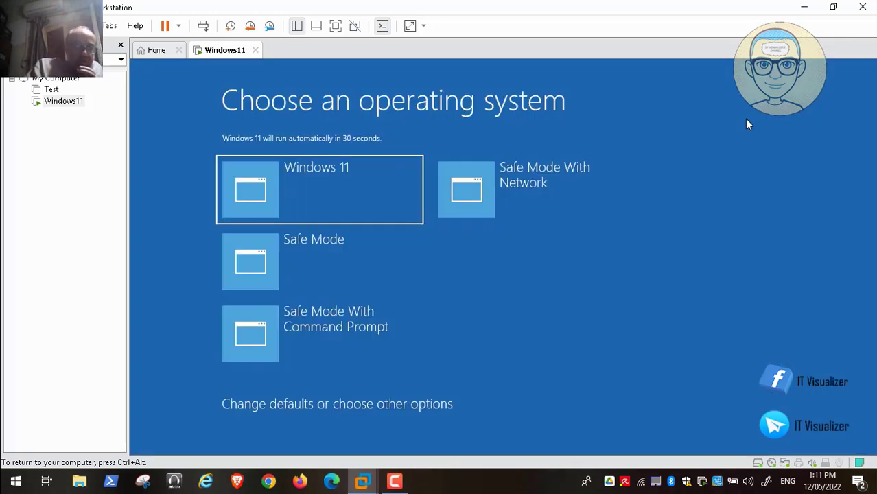
# Select Safe Mode With Command Prompt in the boot menu and boot it.
pyautogui.press('Down')
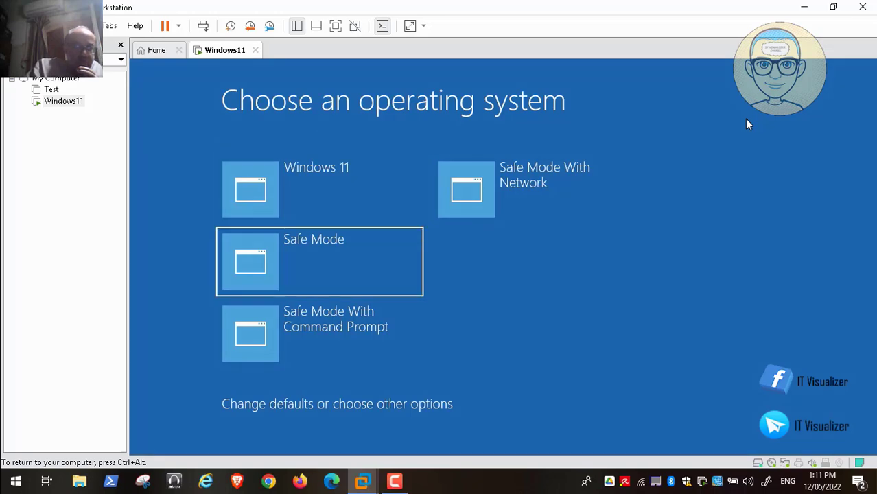
pyautogui.press('Down')
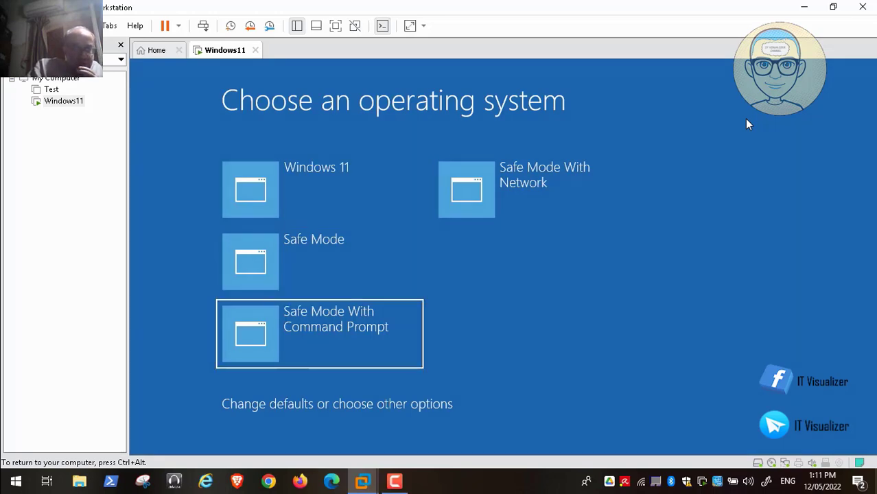
pyautogui.press('Return')
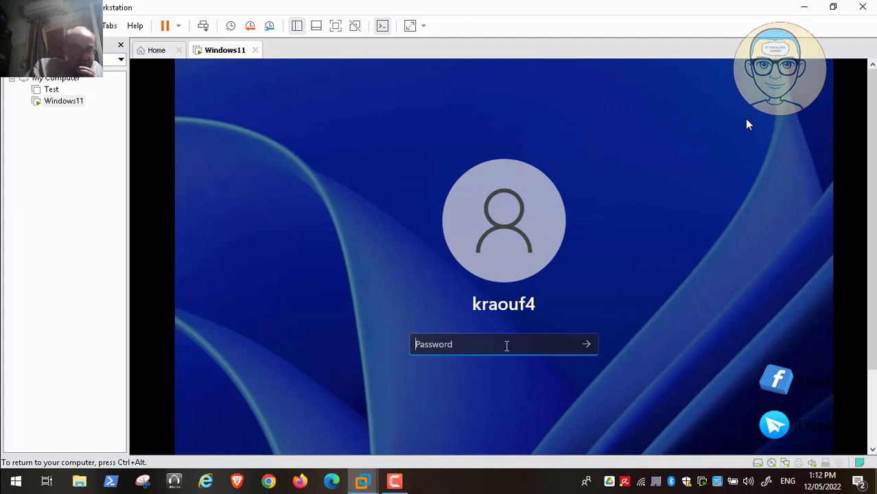
# Enter the account password to sign in to Safe Mode With Command Prompt.
pyautogui.write('*****')
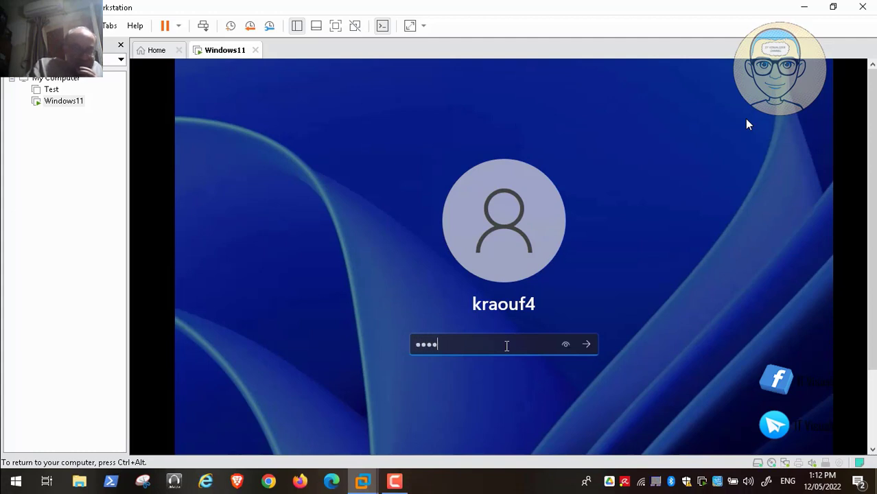
pyautogui.write('*****')
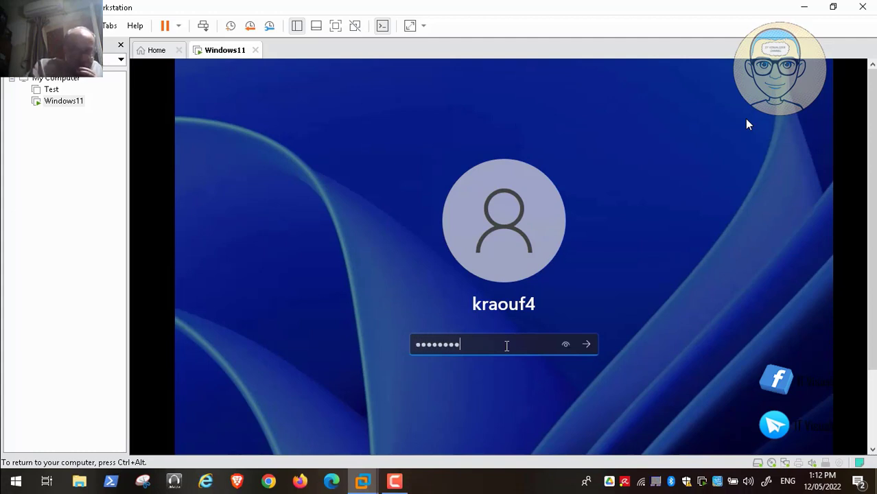
pyautogui.press('Return')
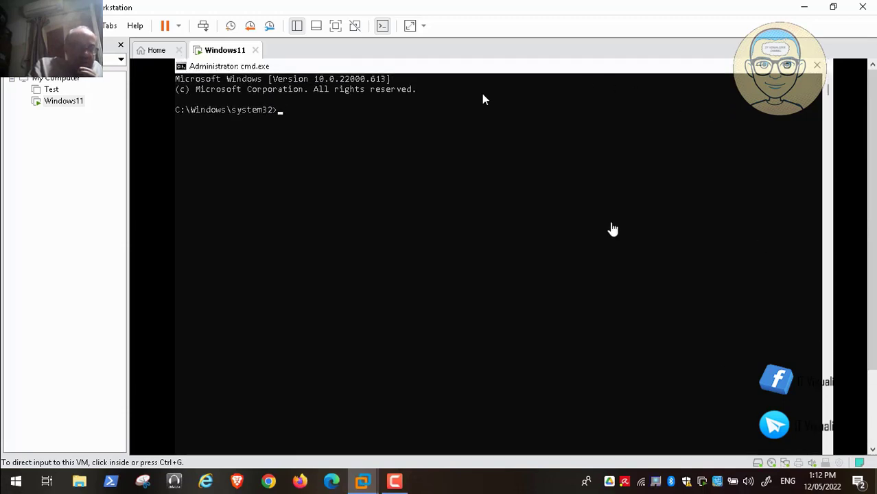
# Try the restart command in the guest's cmd window, then show the VM power options.
pyautogui.click(309, 126)
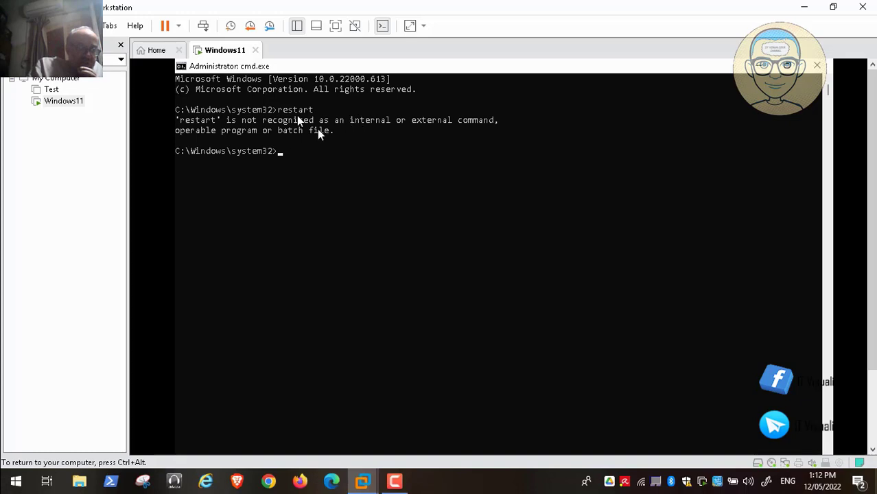
pyautogui.write('s')
pyautogui.click(178, 27)
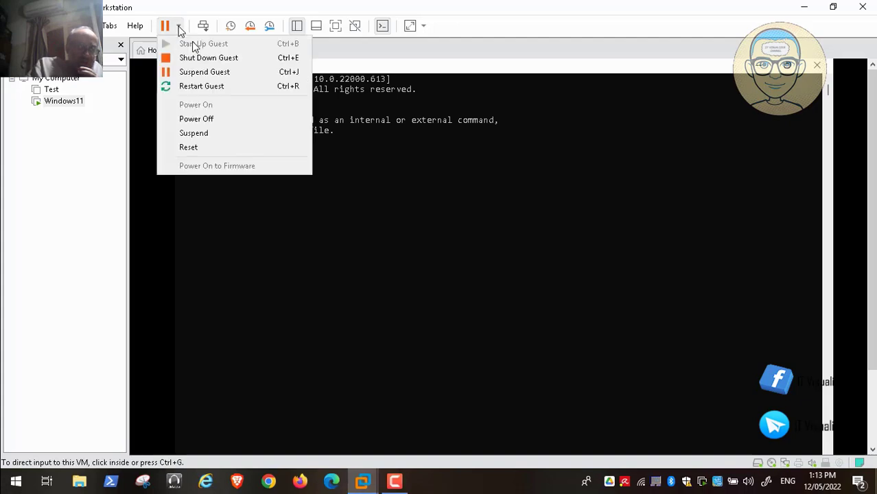
# Choose Restart Guest from the VMware power menu and confirm the restart.
pyautogui.click(206, 87)
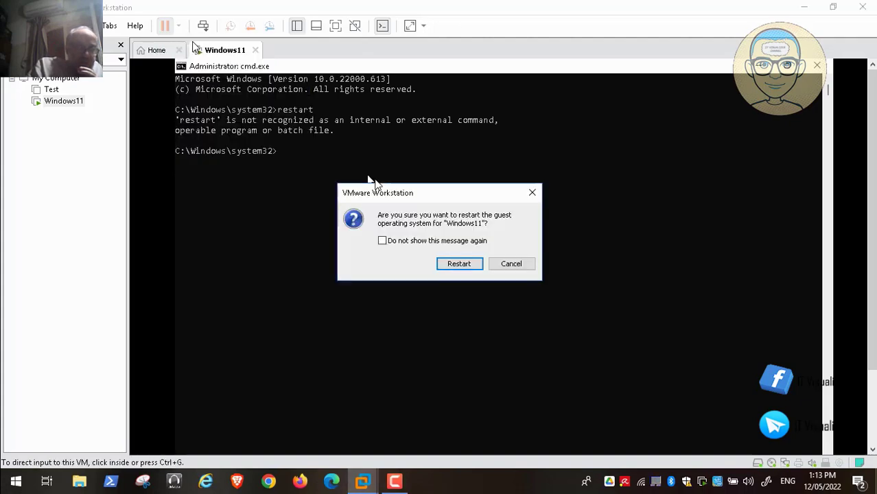
pyautogui.click(460, 262)
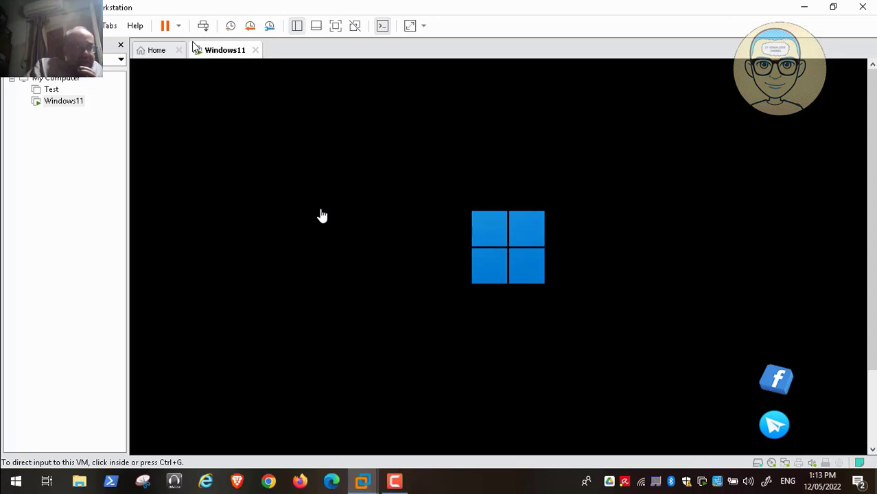
pyautogui.click(395, 481)
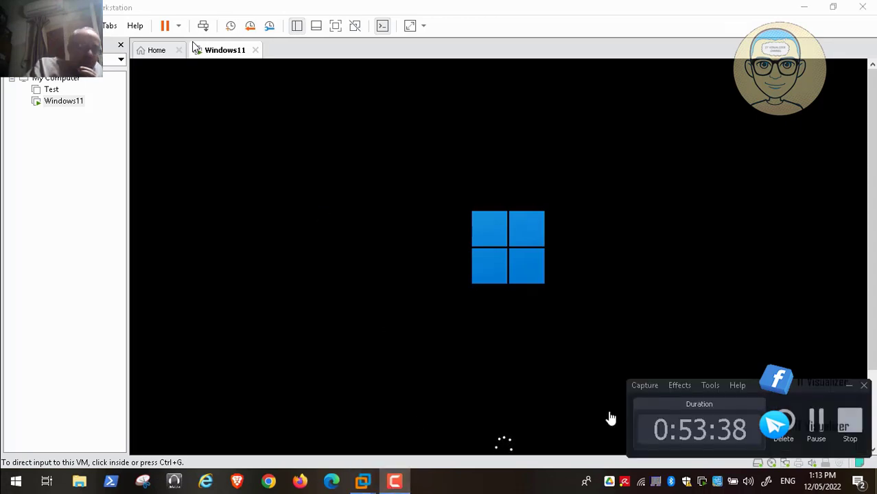
pyautogui.click(848, 389)
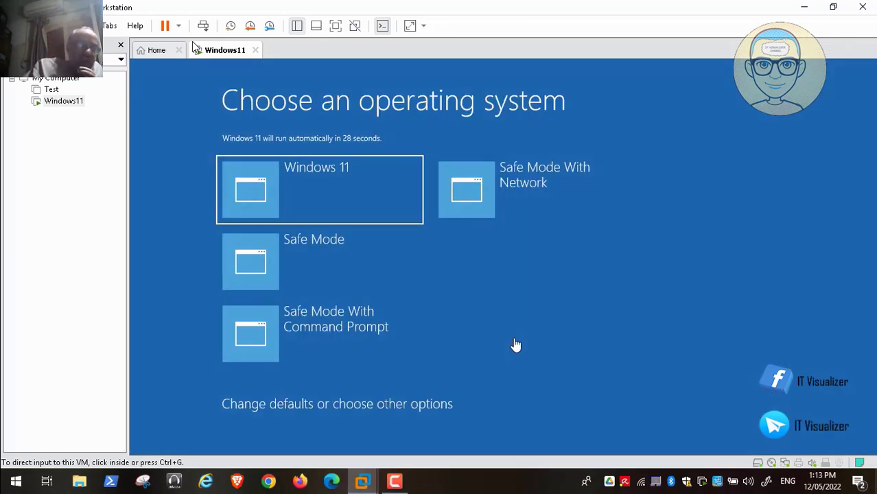
# Select Safe Mode With Network in the guest's boot menu and boot it.
pyautogui.click(174, 229)
pyautogui.press('Down')
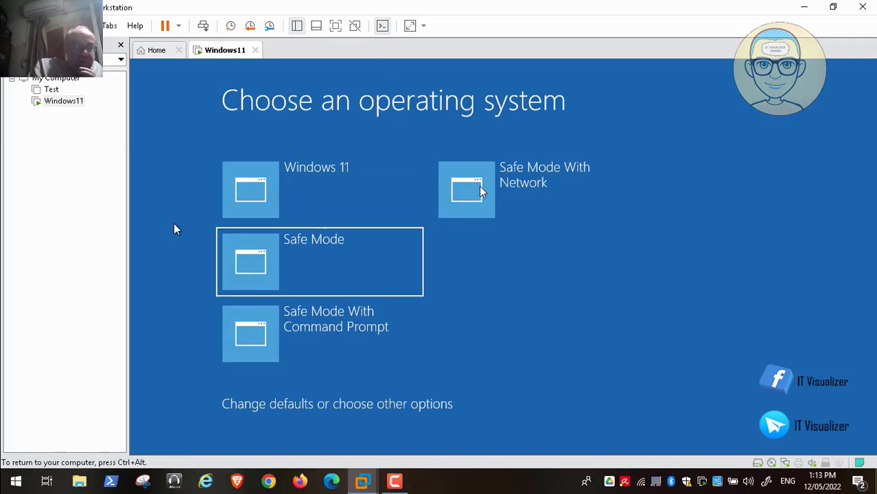
pyautogui.press('Up')
pyautogui.press('Right')
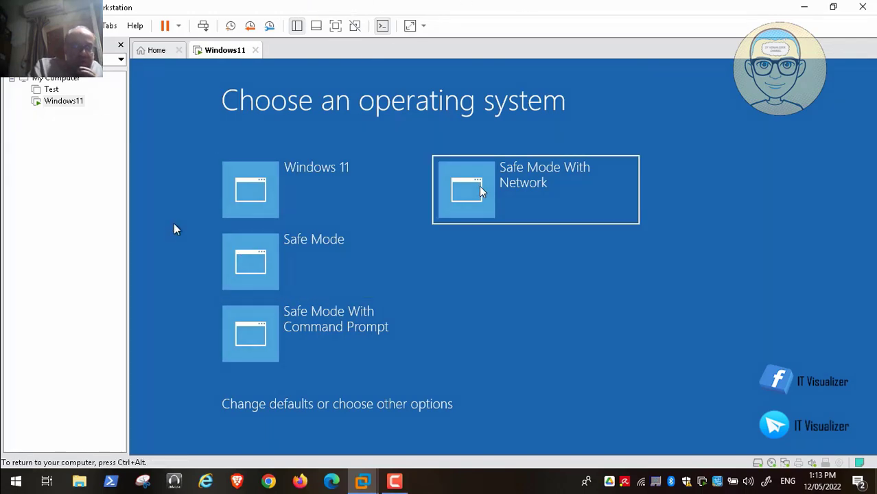
pyautogui.press('Return')
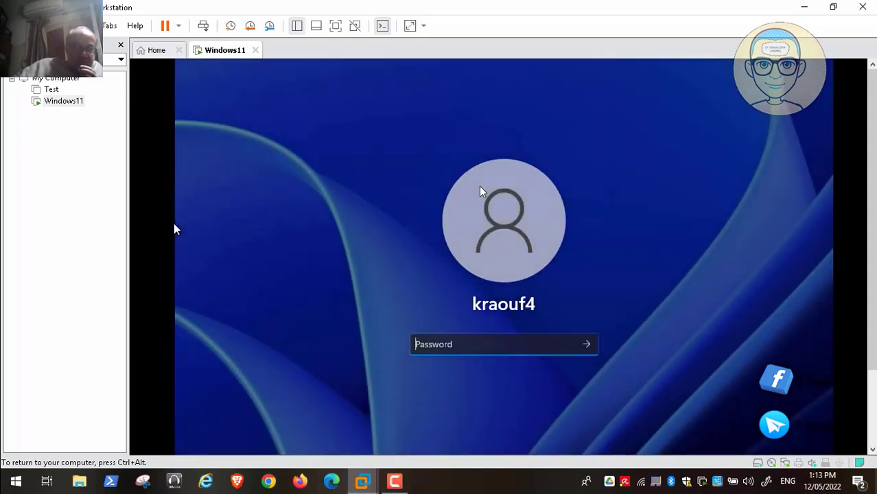
# Sign in to the Safe Mode guest with the account password.
pyautogui.hotkey('ctrl', 'alt')
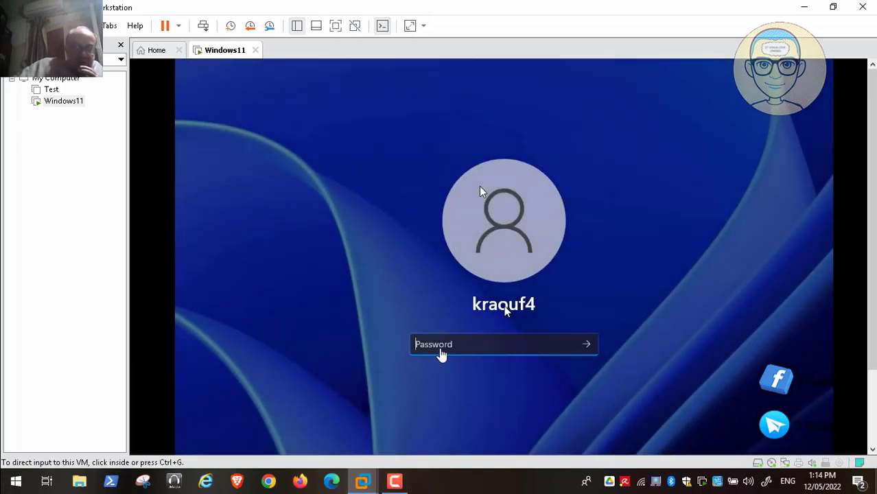
pyautogui.click(441, 355)
pyautogui.write('••')
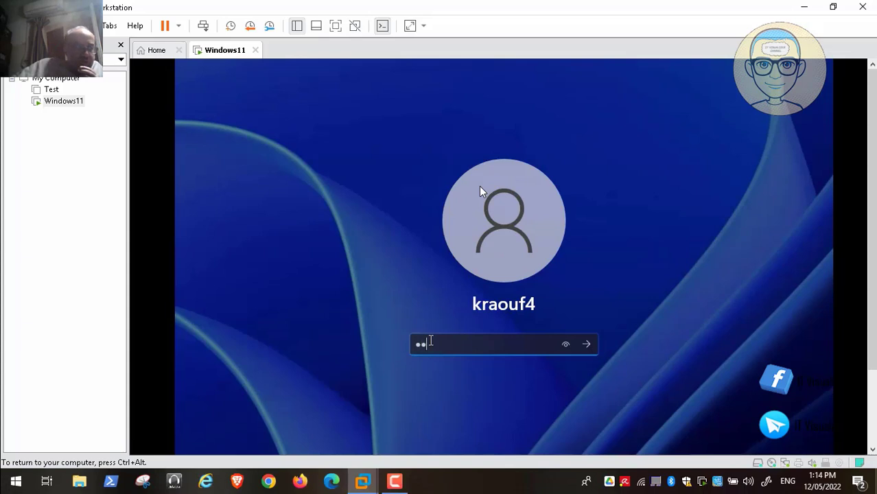
pyautogui.write('•••••••••')
pyautogui.press('Return')
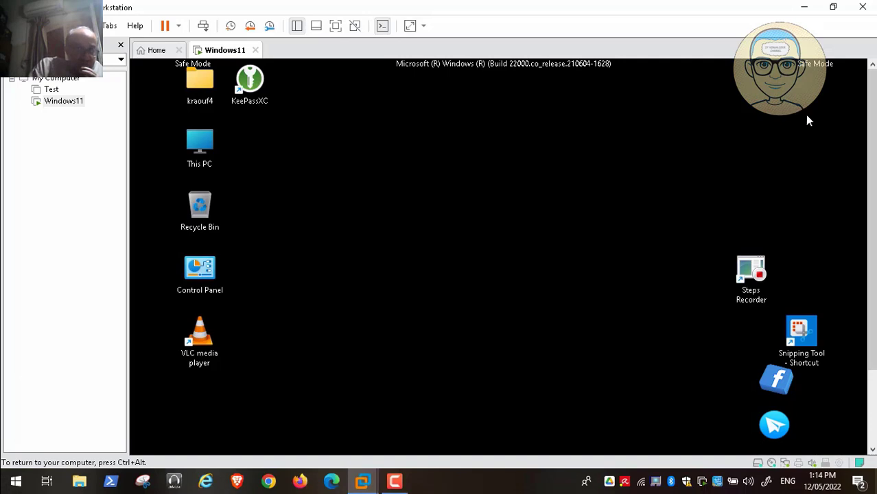
# Launch Edge from the guest's notification area, let it load, then close it.
pyautogui.click(845, 315)
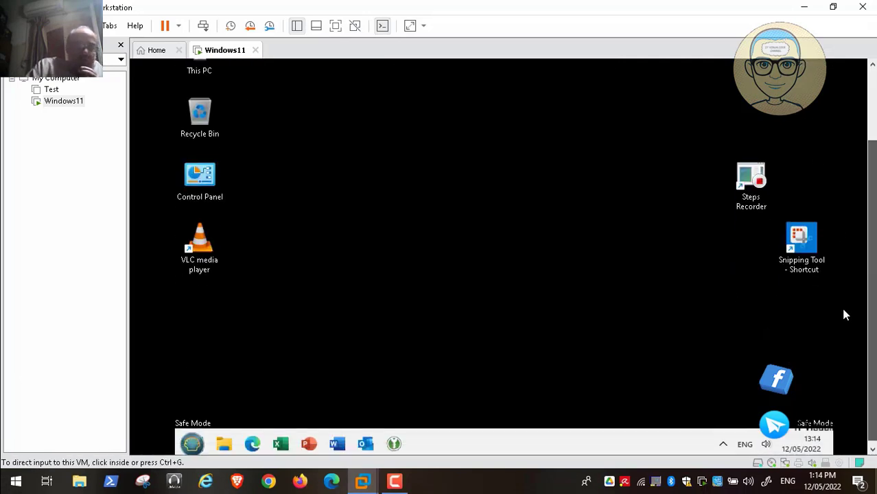
pyautogui.click(845, 315)
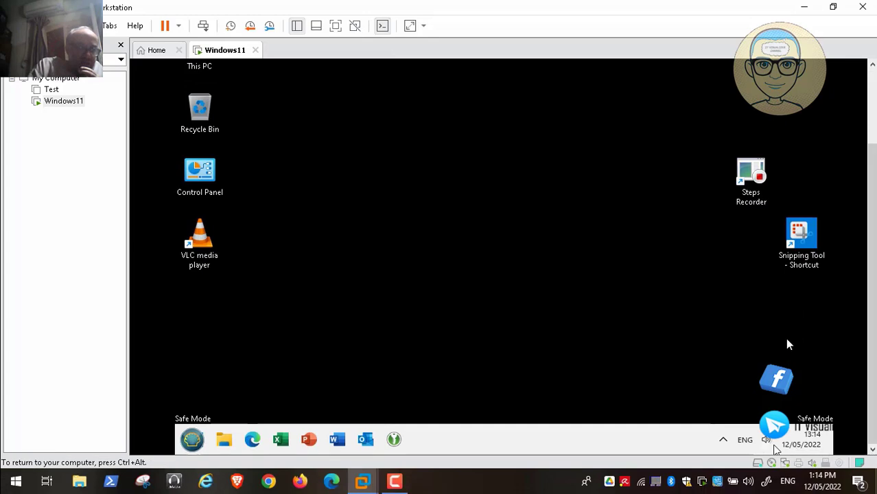
pyautogui.click(724, 441)
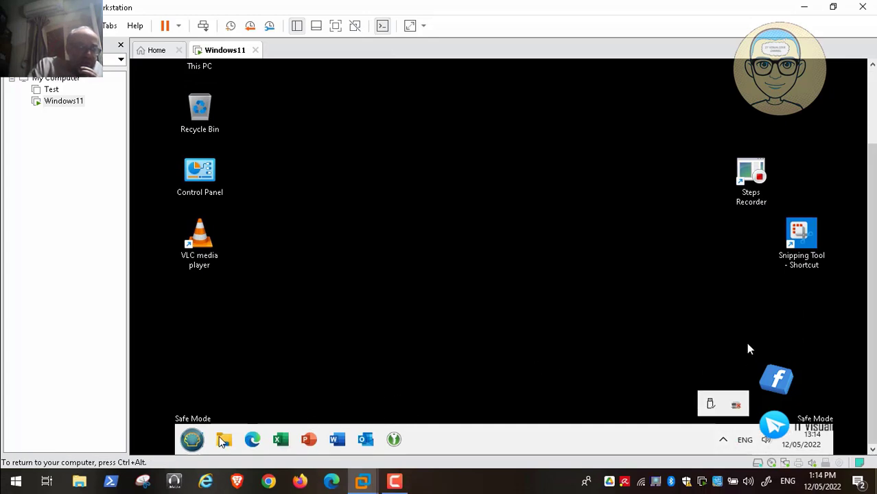
pyautogui.click(253, 439)
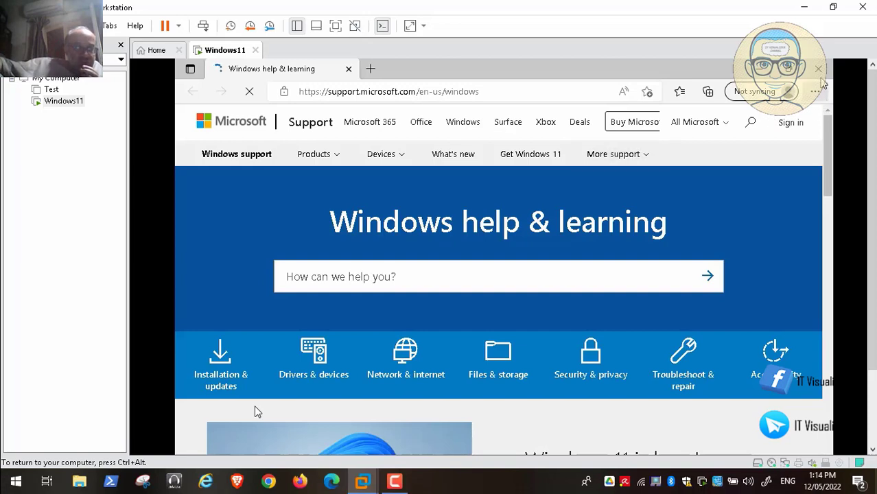
pyautogui.click(820, 71)
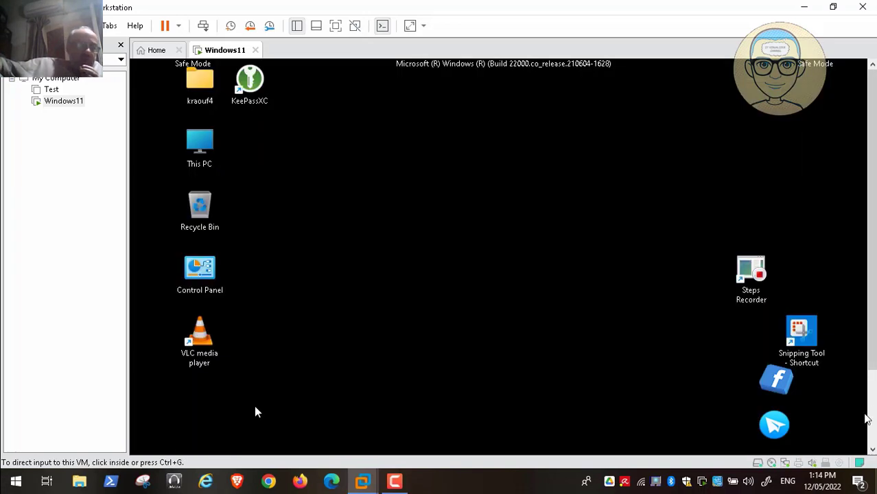
# Open the Run dialog from the guest's Start menu.
pyautogui.click(614, 380)
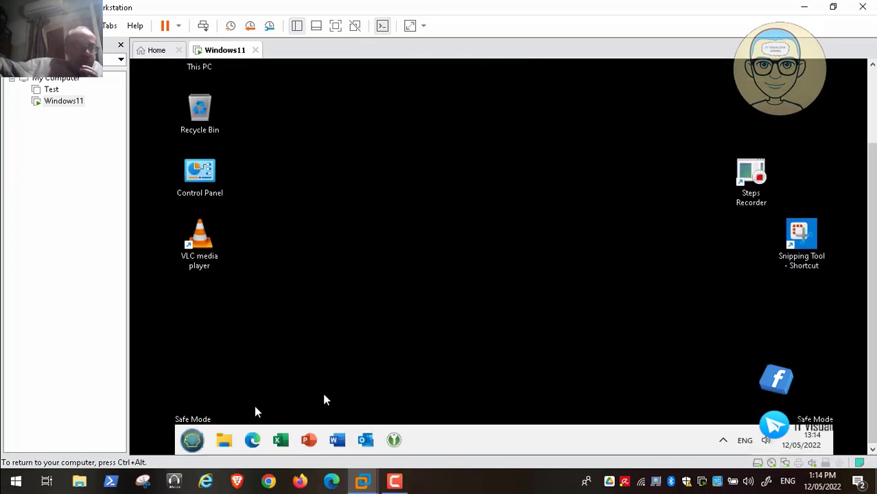
pyautogui.click(192, 440)
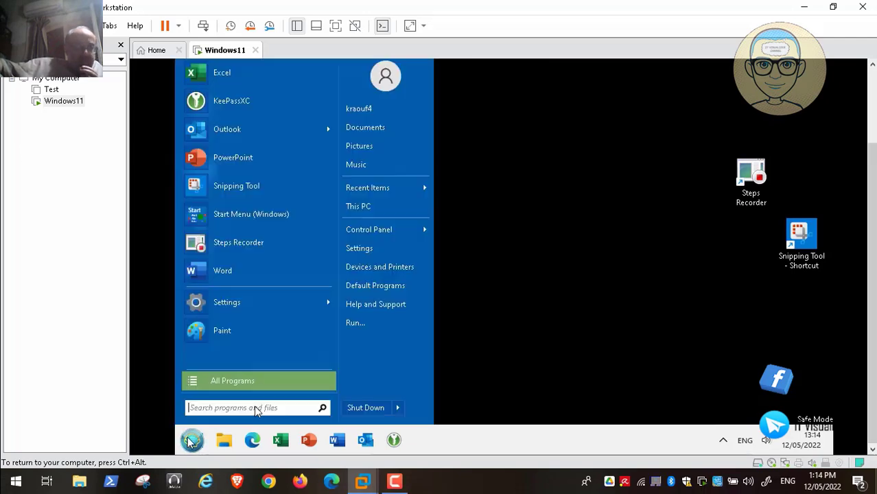
pyautogui.click(366, 323)
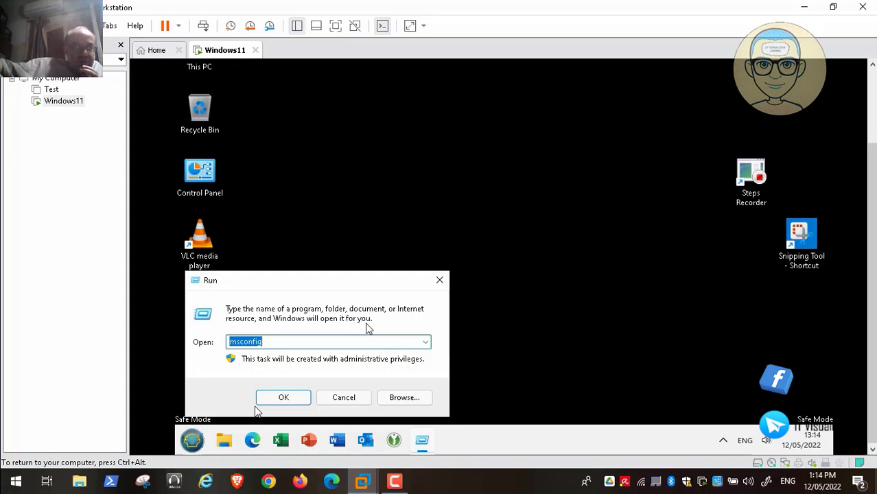
# Start a command prompt with cmd and list the full IP configuration with ipconfig /all.
pyautogui.write('cmd')
pyautogui.press('Return')
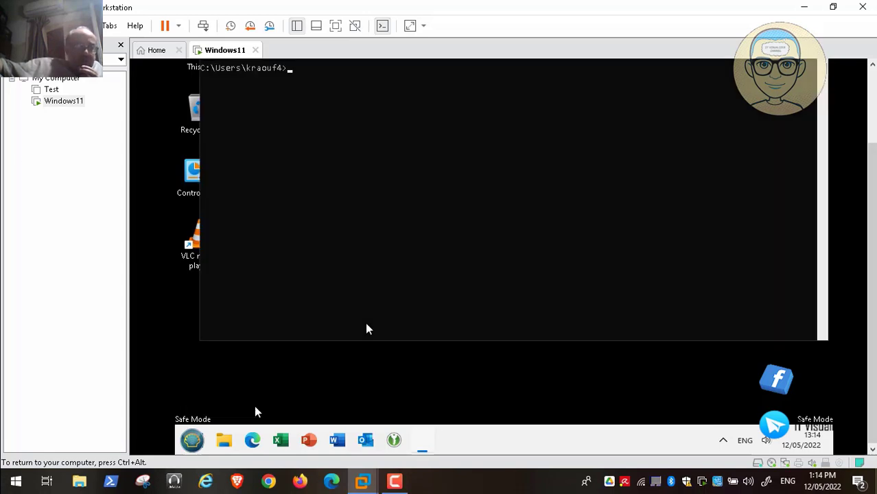
pyautogui.write('i')
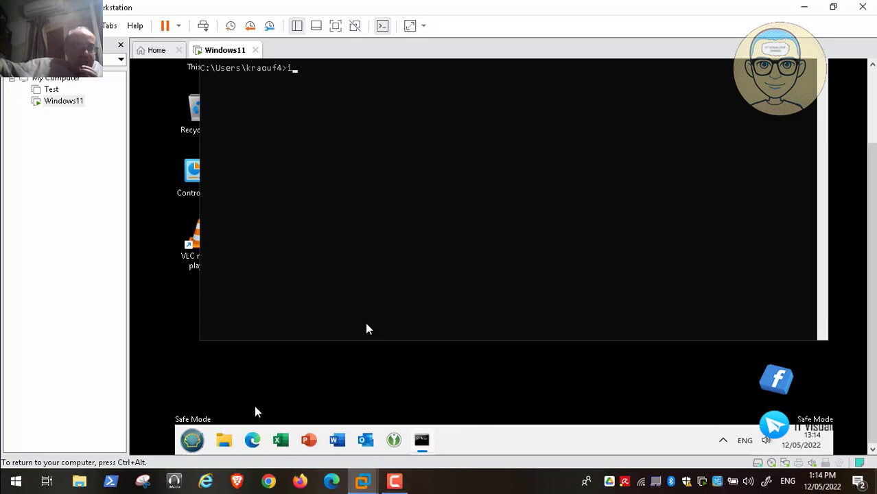
pyautogui.write('pconfig /all')
pyautogui.press('Return')
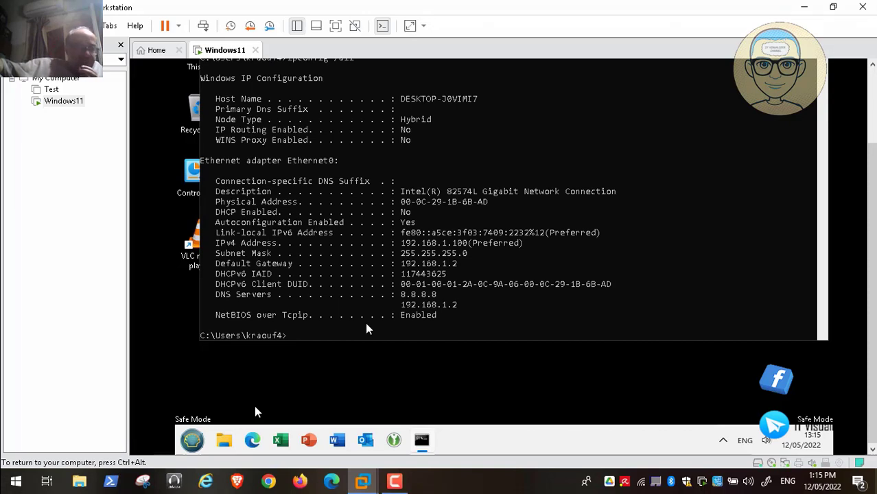
pyautogui.write('ping www.')
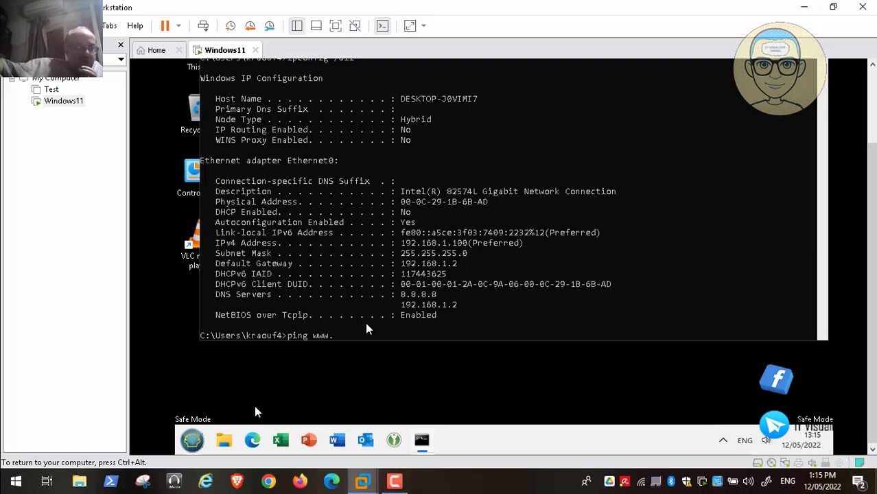
pyautogui.write('yahoo.')
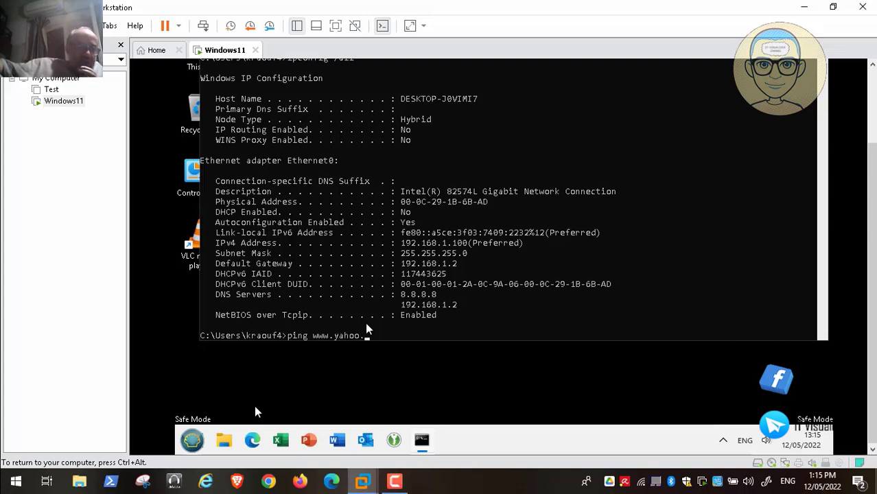
pyautogui.write('com')
pyautogui.press('Return')
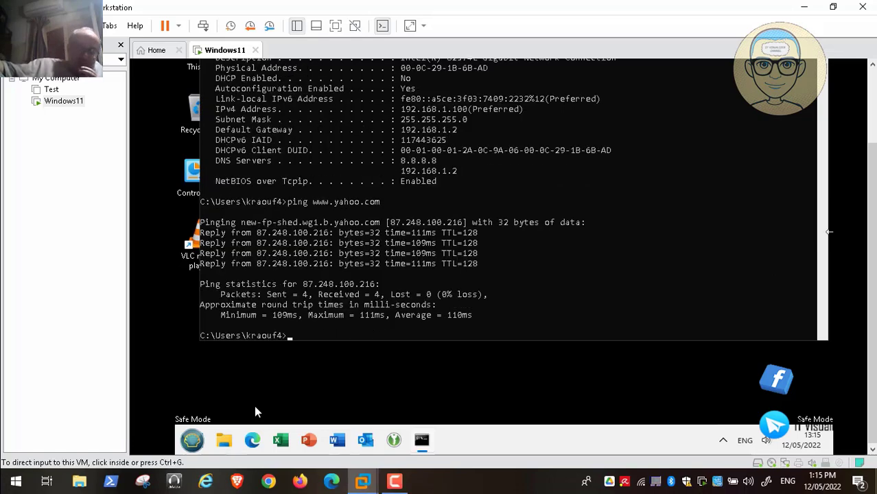
pyautogui.click(254, 406)
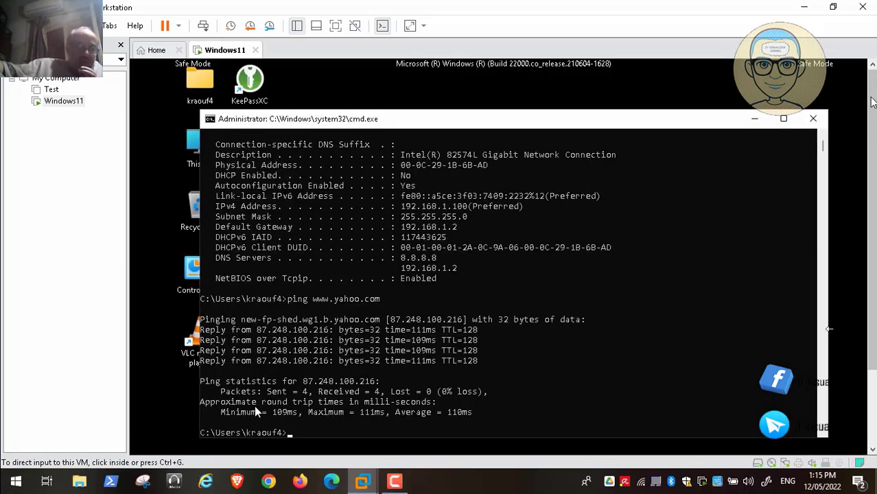
pyautogui.click(815, 121)
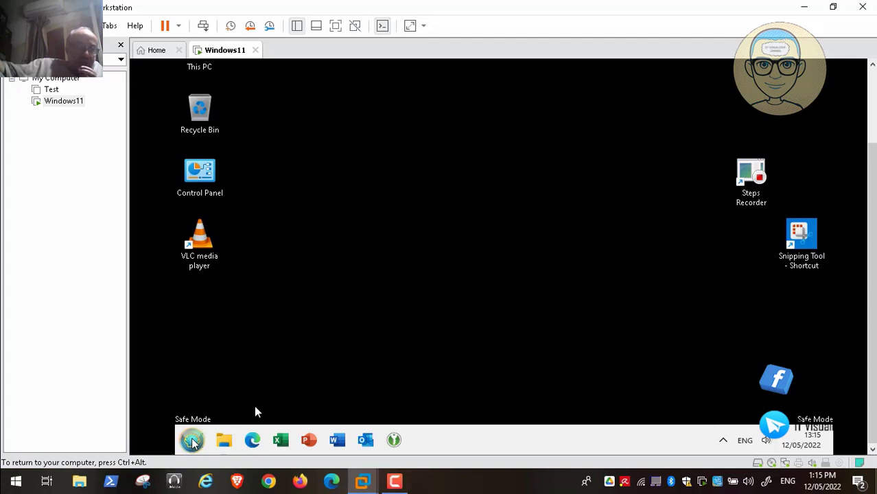
# Restart the Windows 11 guest from the Start menu's power options.
pyautogui.click(192, 442)
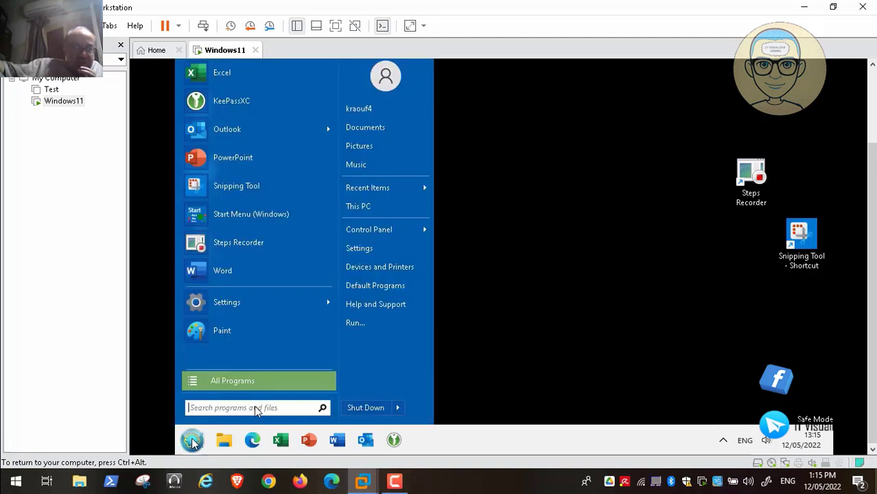
pyautogui.click(398, 406)
pyautogui.click(420, 409)
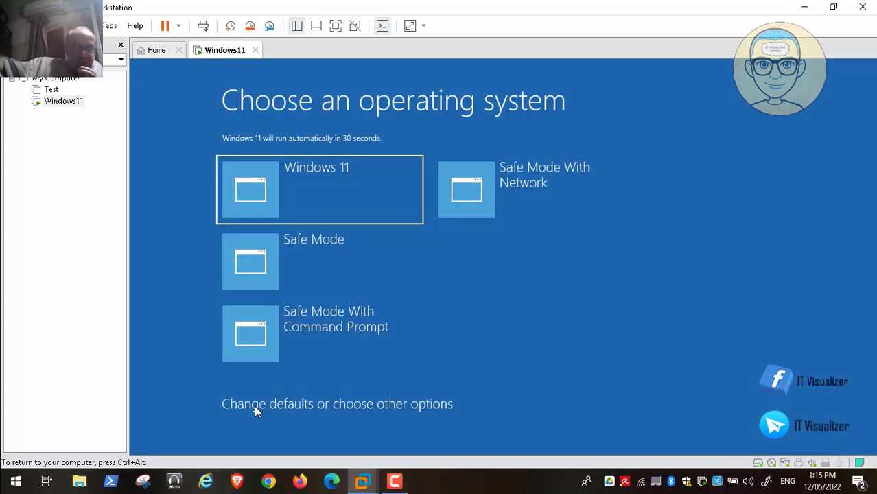
# Boot the normal Windows 11 entry from the boot menu instead of Safe Mode.
pyautogui.press('Down')
pyautogui.press('Up')
pyautogui.press('Return')
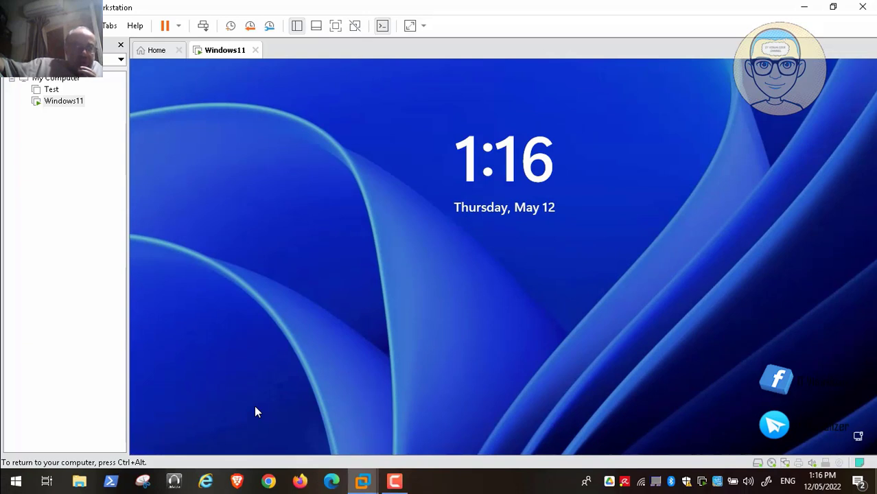
# Dismiss the lock screen and sign in with the account password.
pyautogui.click(203, 28)
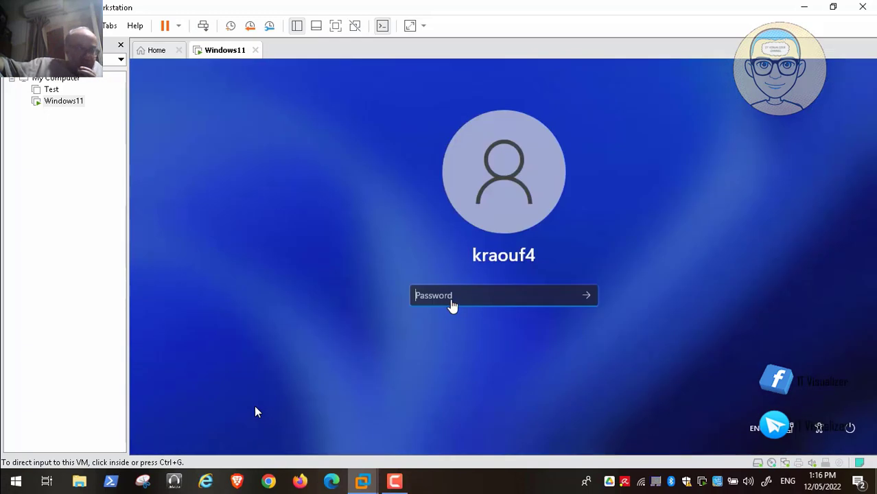
pyautogui.click(443, 297)
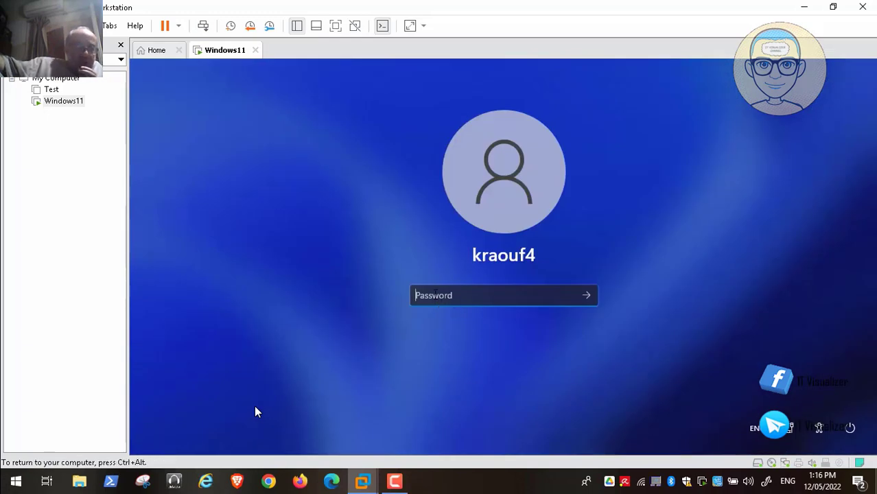
pyautogui.write('•')
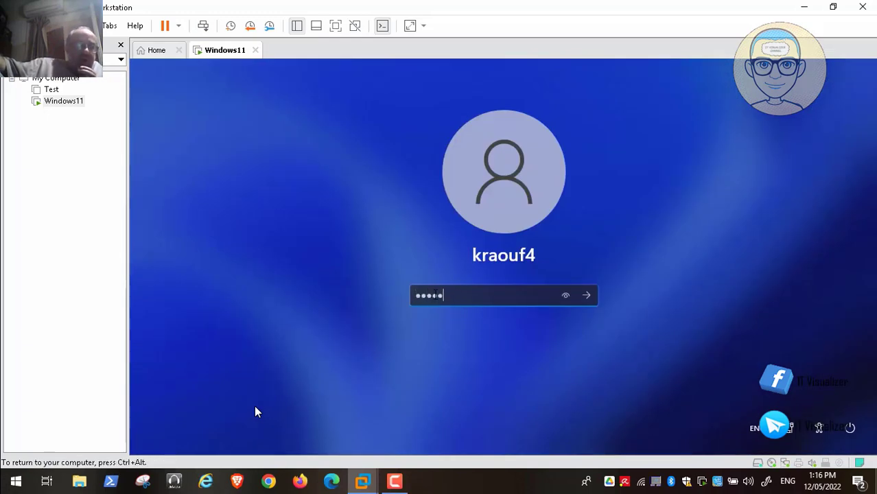
pyautogui.write('•••••••••')
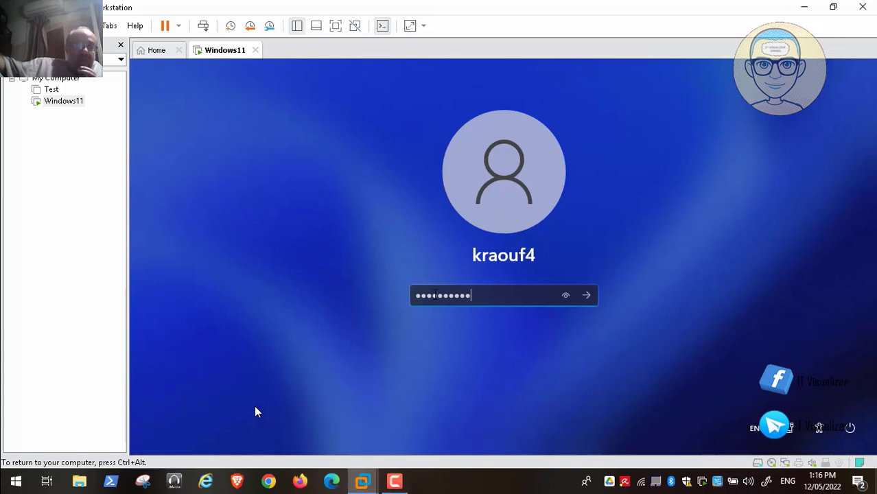
pyautogui.press('Return')
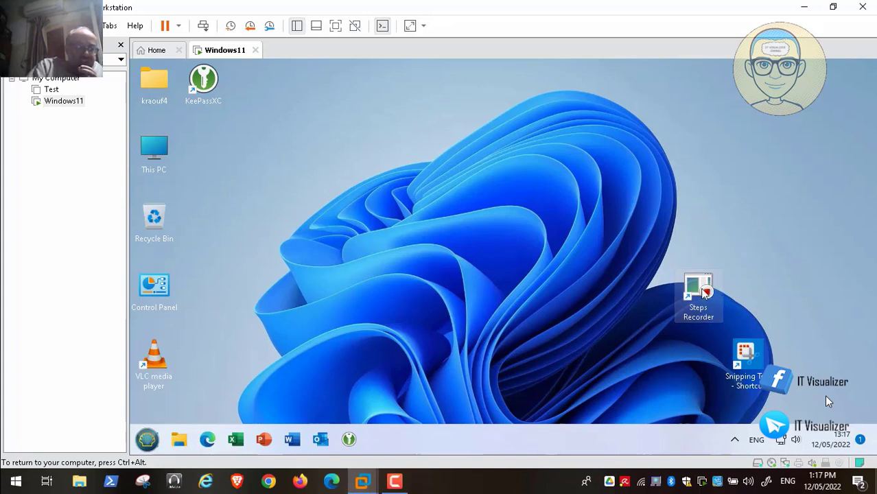
# Move the Steps Recorder and Snipping Tool shortcuts to the left column, then open Control Panel.
pyautogui.moveTo(706, 294); pyautogui.dragTo(203, 153)
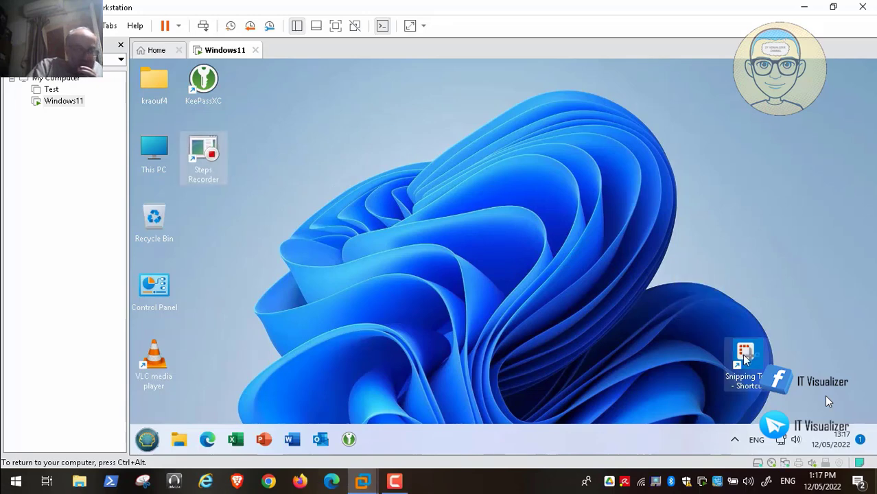
pyautogui.moveTo(745, 357); pyautogui.dragTo(209, 221)
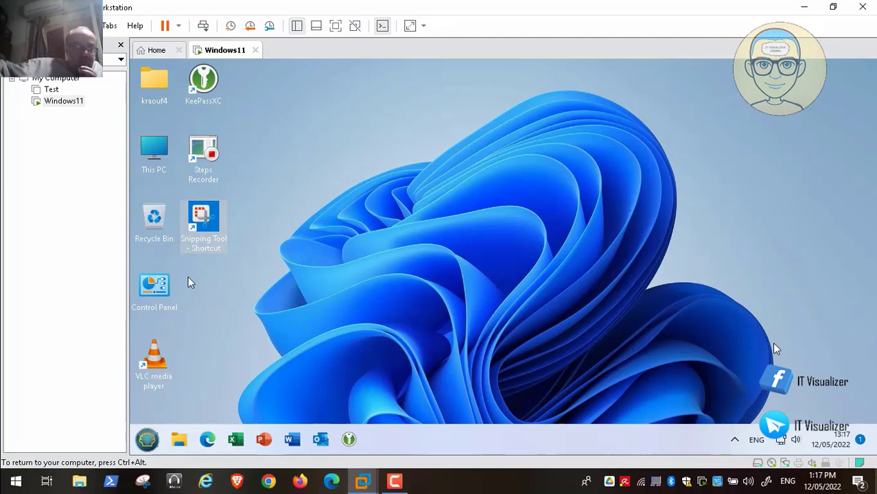
pyautogui.click(154, 288)
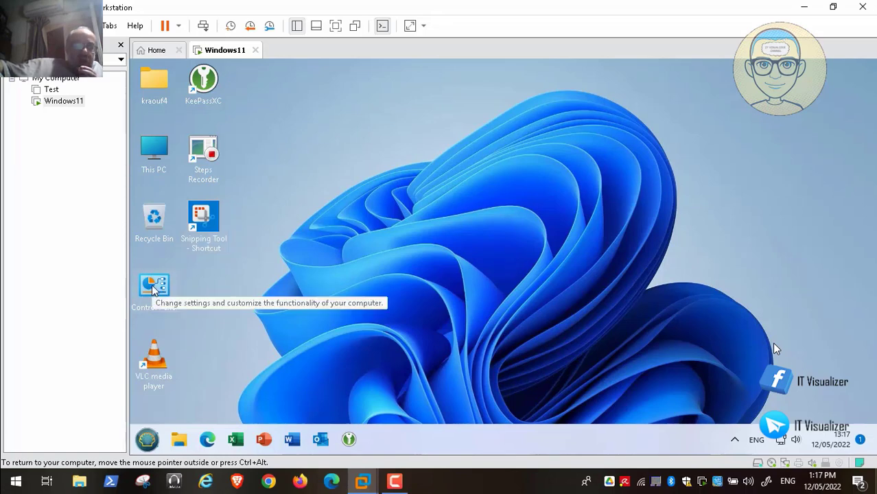
pyautogui.press('Return')
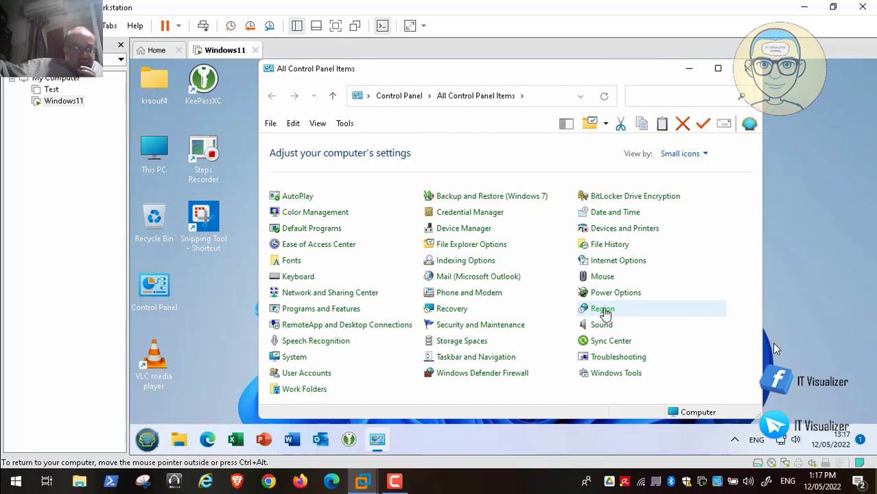
# In Region's additional settings, change the short time format from HH:mm:ss to hh:mm:ss and apply.
pyautogui.click(603, 311)
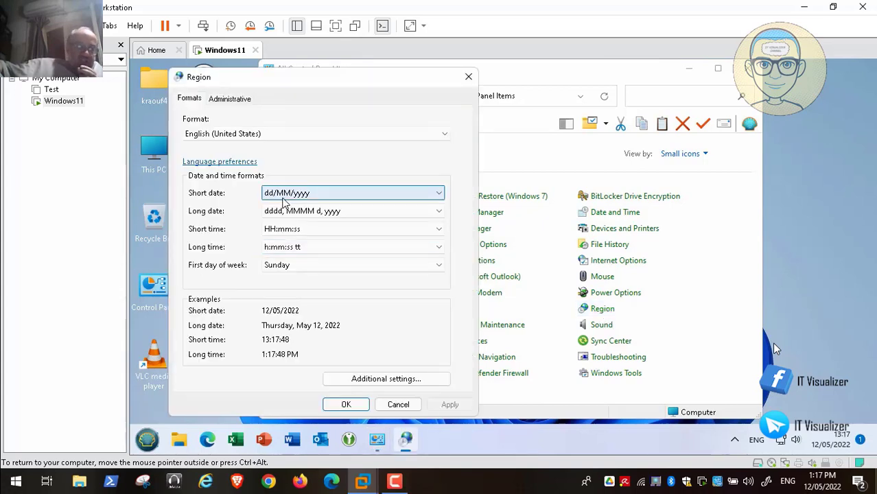
pyautogui.click(274, 230)
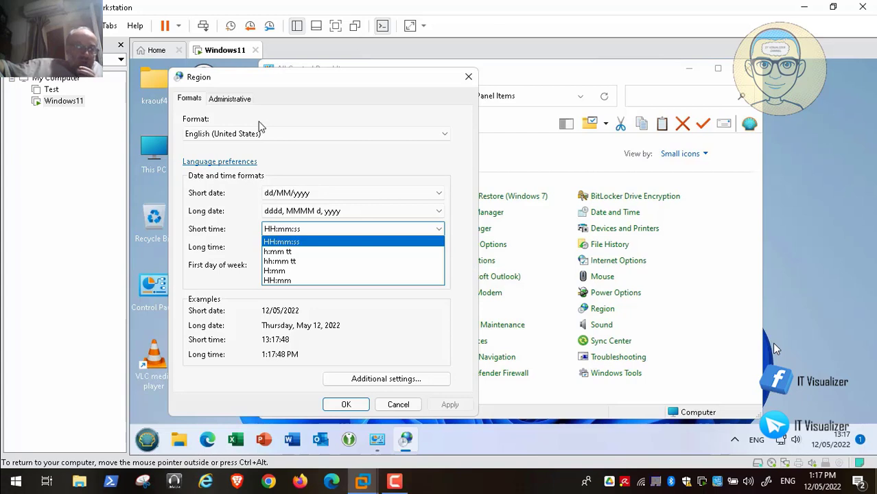
pyautogui.click(239, 102)
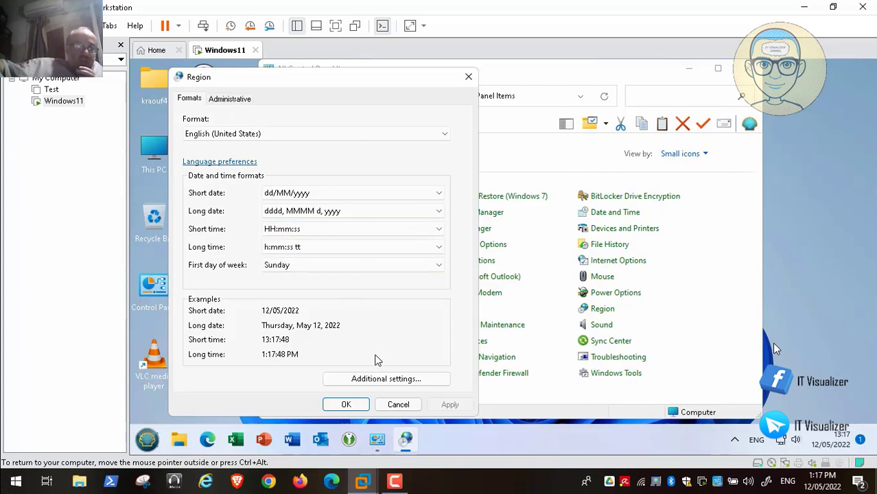
pyautogui.click(387, 380)
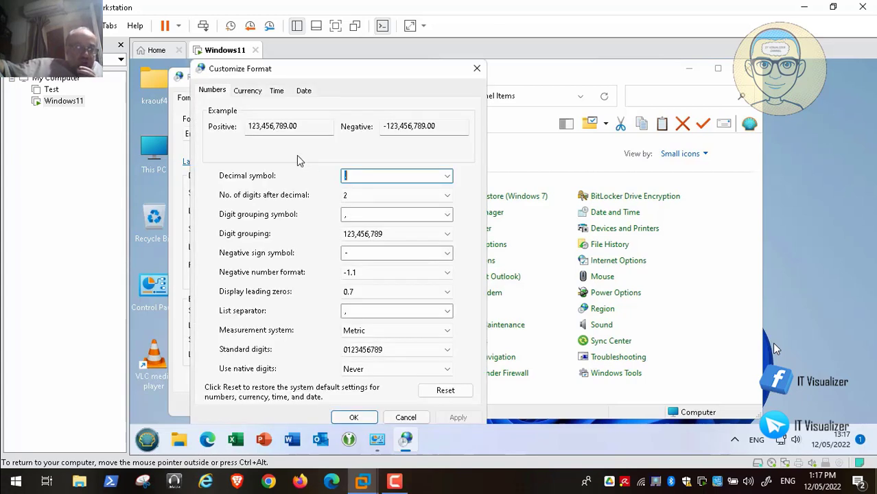
pyautogui.click(277, 97)
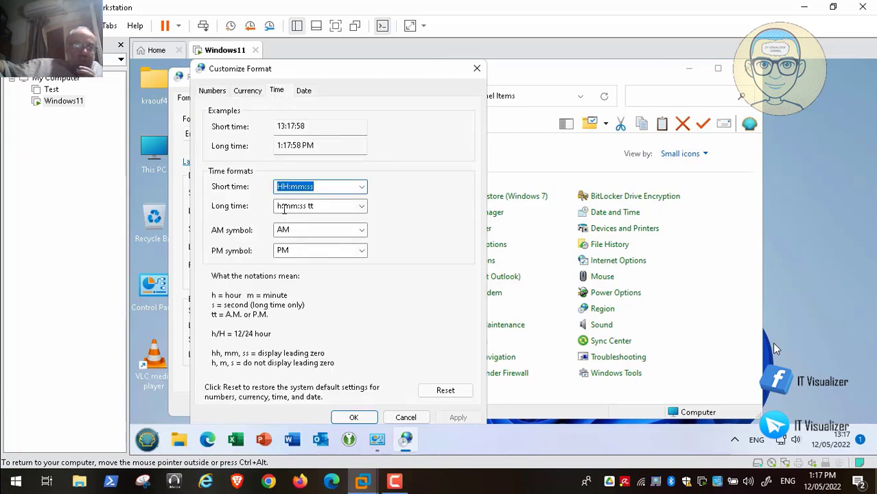
pyautogui.click(287, 187)
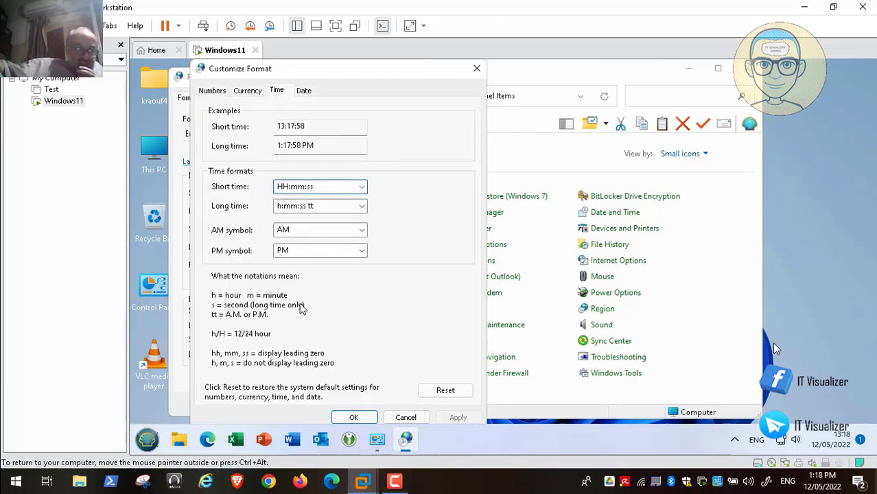
pyautogui.press('BackSpace')
pyautogui.press('BackSpace')
pyautogui.write('hh')
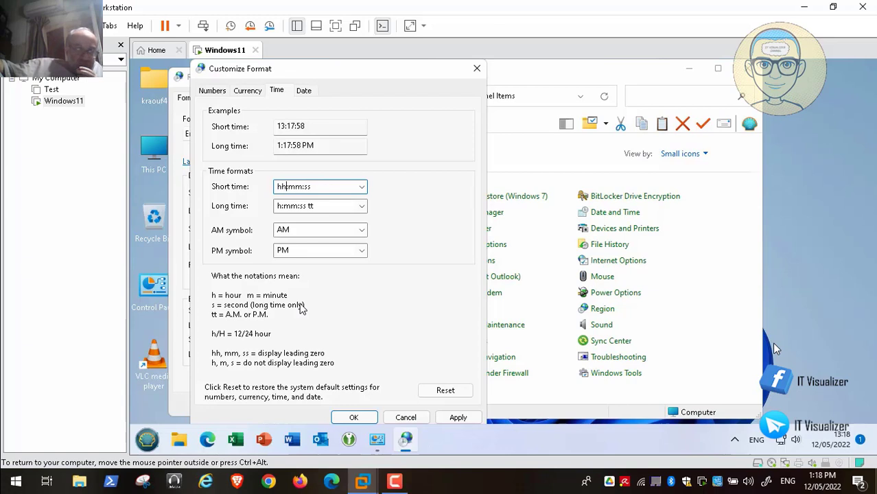
pyautogui.click(458, 418)
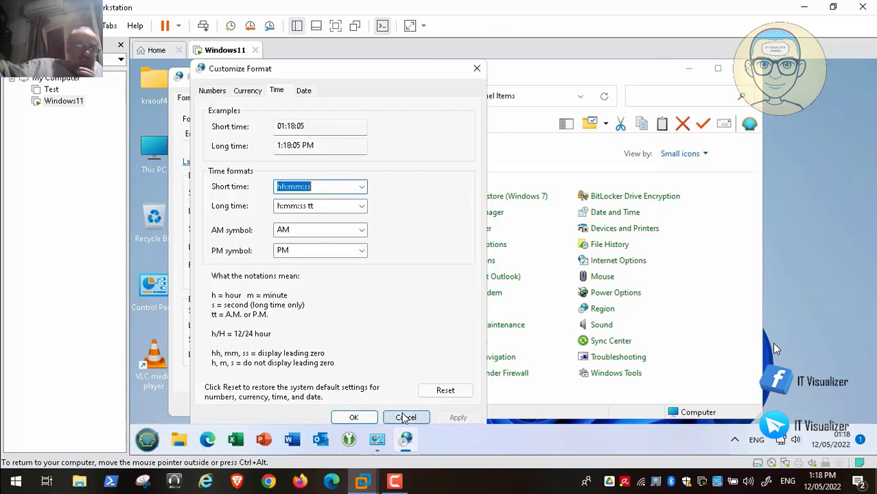
pyautogui.click(365, 417)
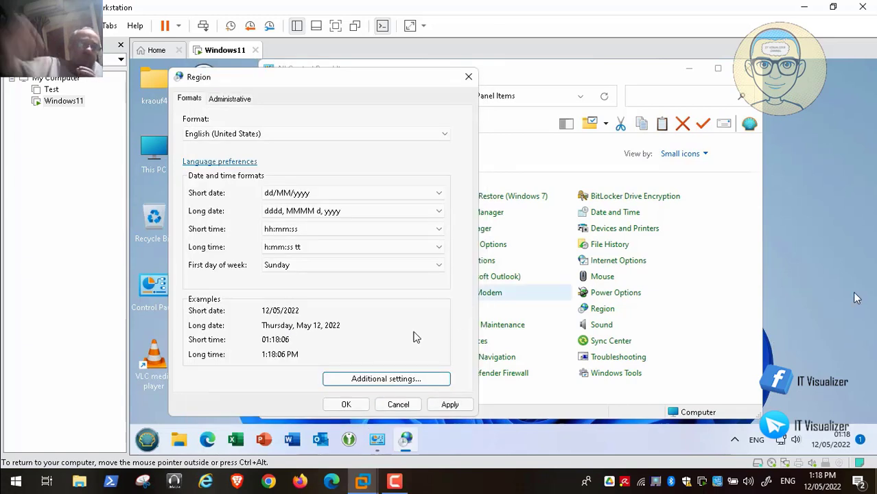
pyautogui.click(450, 405)
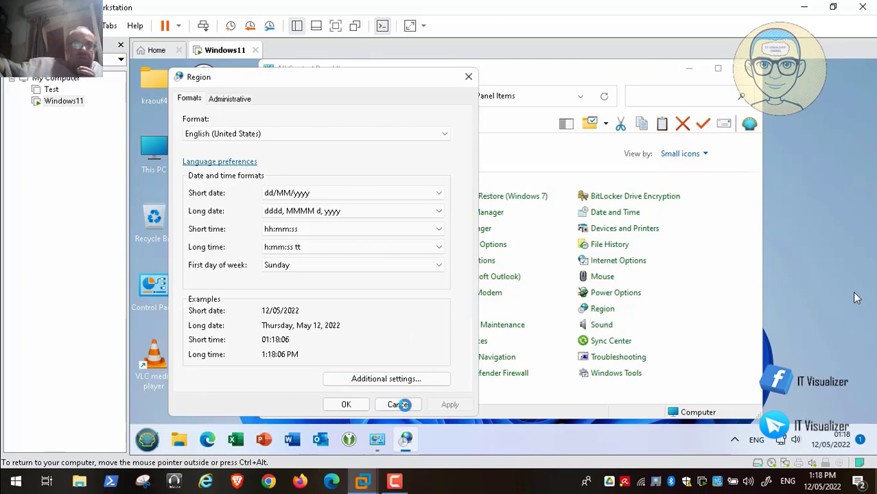
pyautogui.click(344, 405)
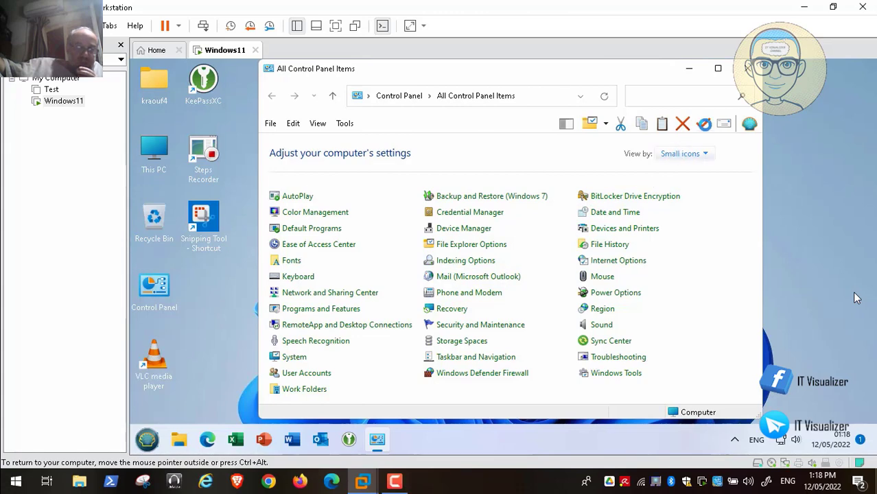
# Reopen Control Panel and launch Turn Windows features on or off from Programs and Features.
pyautogui.click(749, 68)
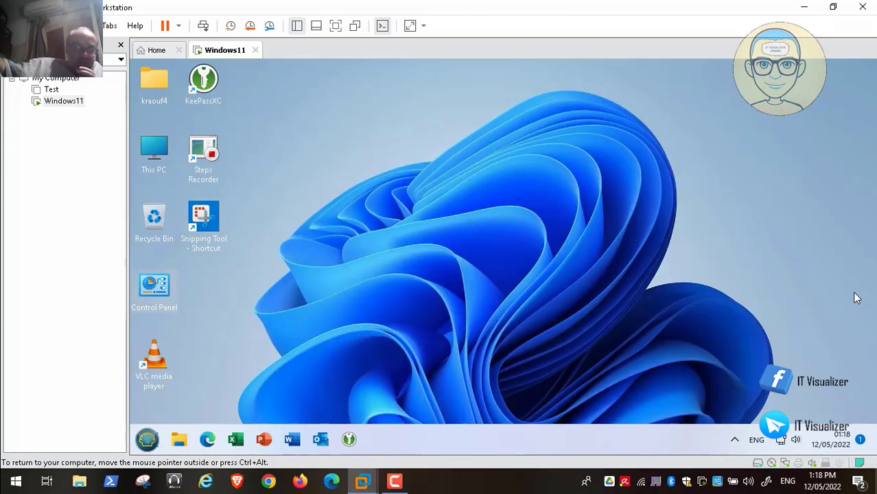
pyautogui.doubleClick(154, 287)
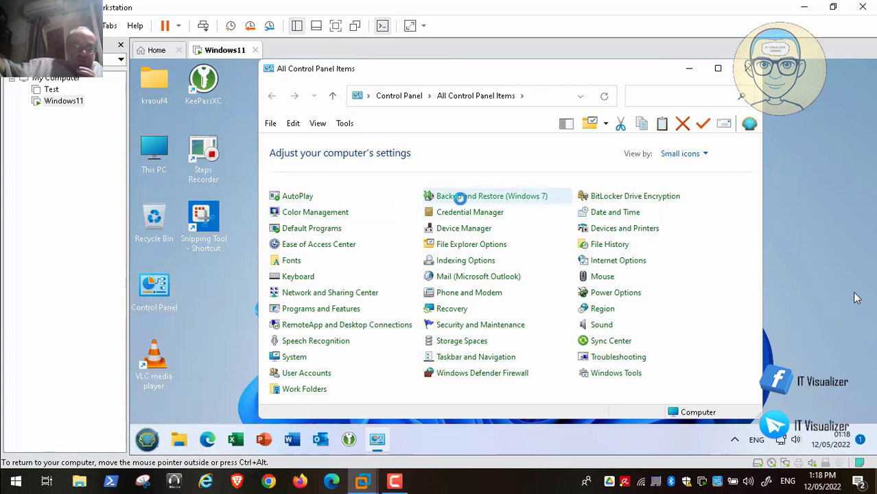
pyautogui.click(332, 308)
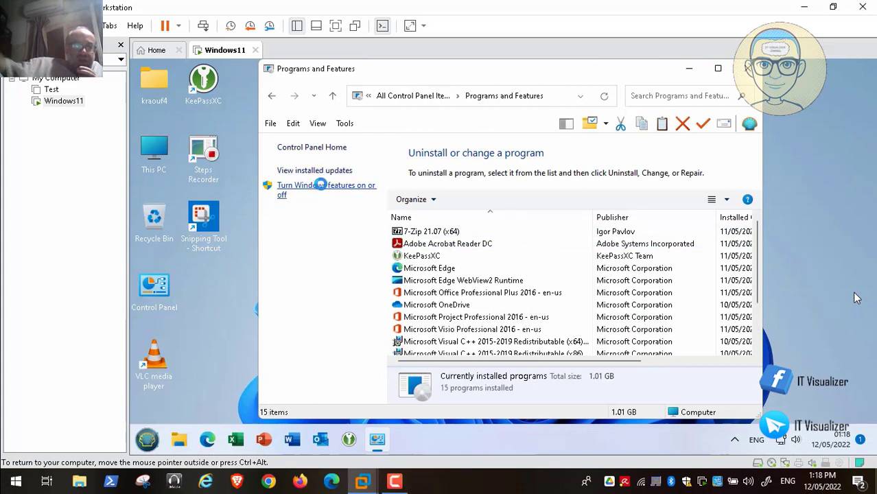
pyautogui.click(320, 184)
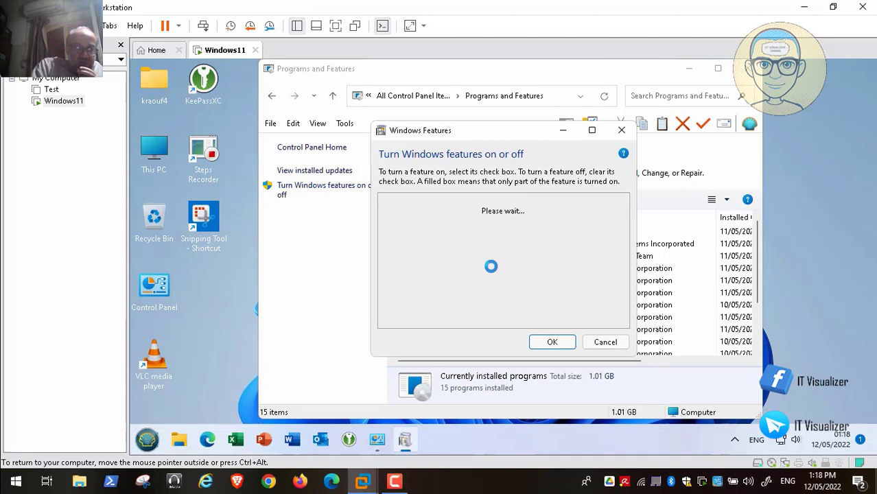
pyautogui.moveTo(797, 457)
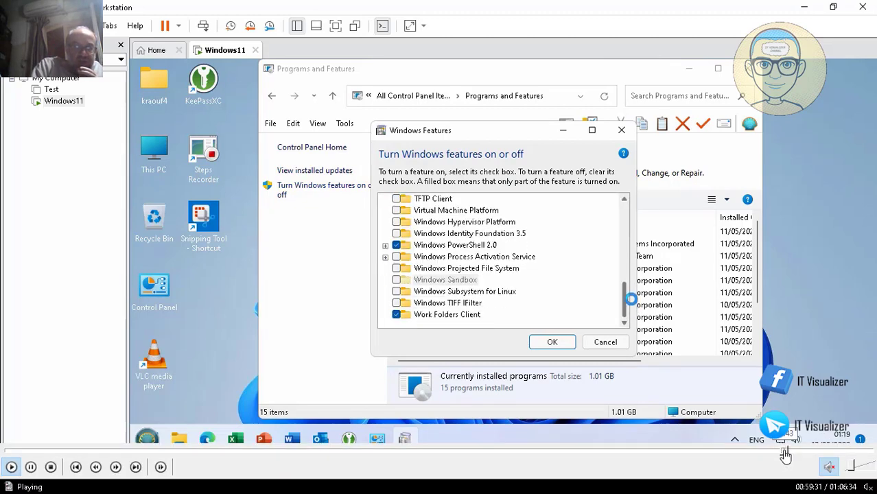
# Seek the VLC recording forward past the Solitaire part, then back slightly to about 01:01:20.
pyautogui.click(785, 451)
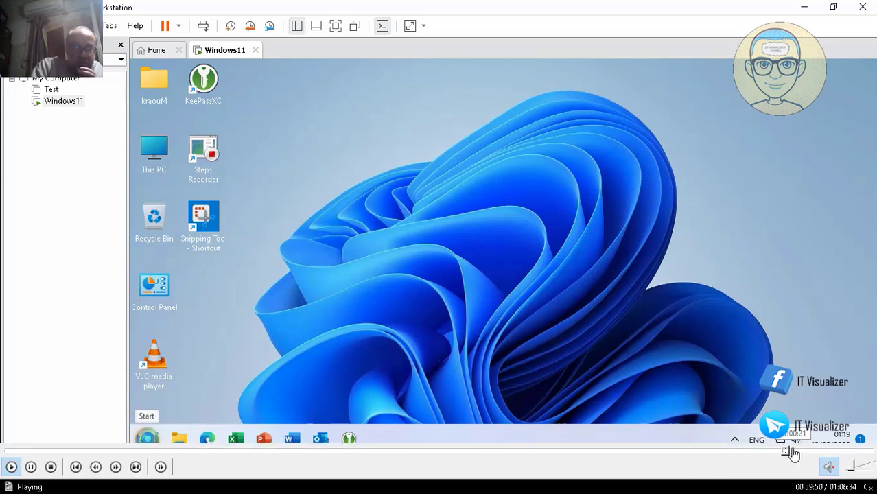
pyautogui.click(793, 452)
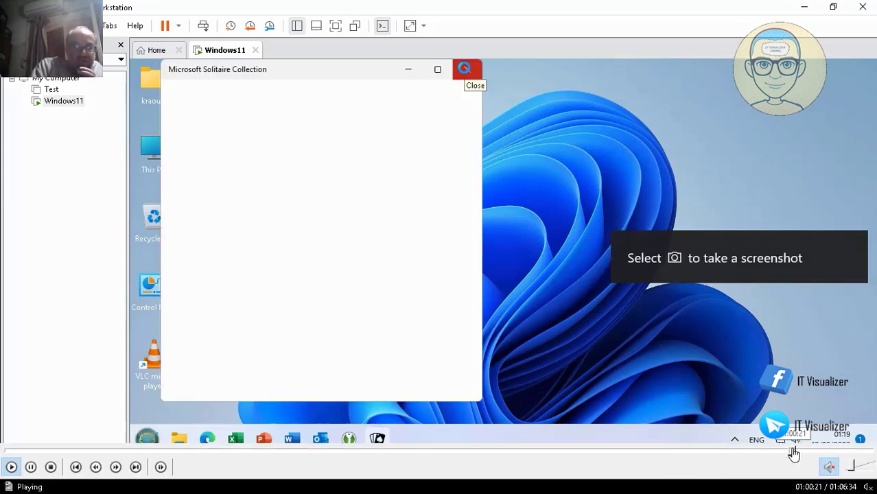
pyautogui.click(796, 452)
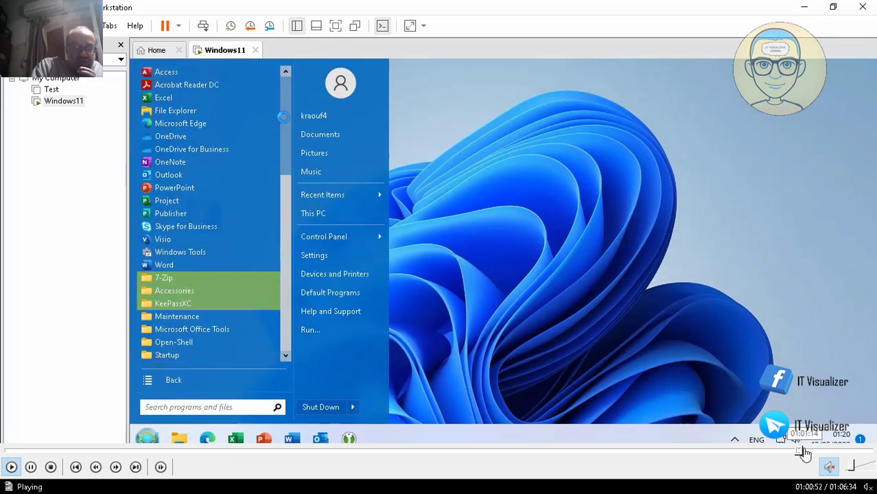
pyautogui.click(804, 452)
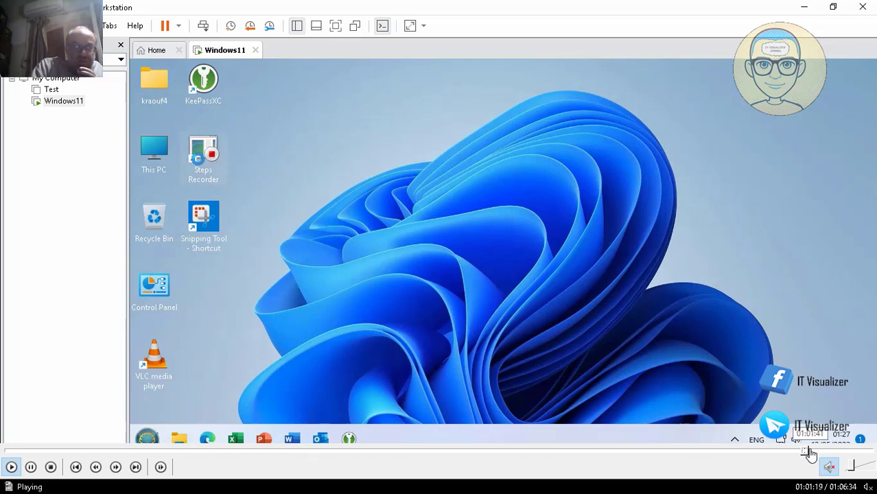
pyautogui.click(812, 452)
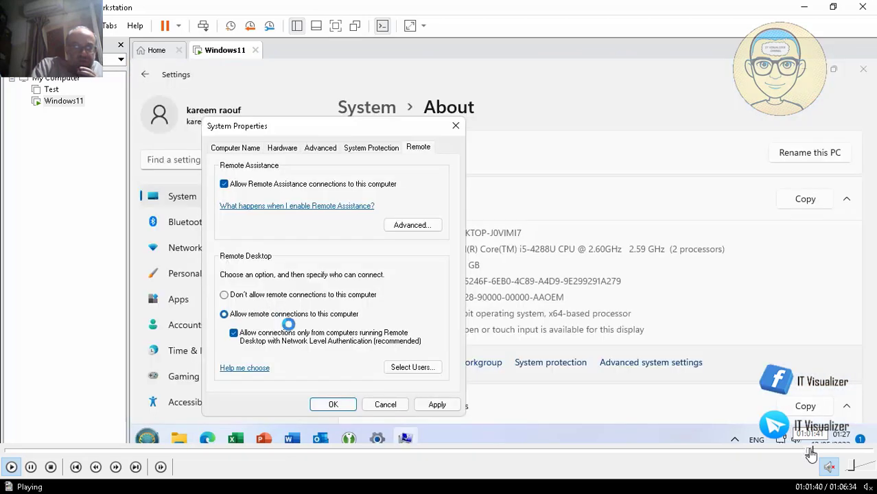
pyautogui.click(808, 453)
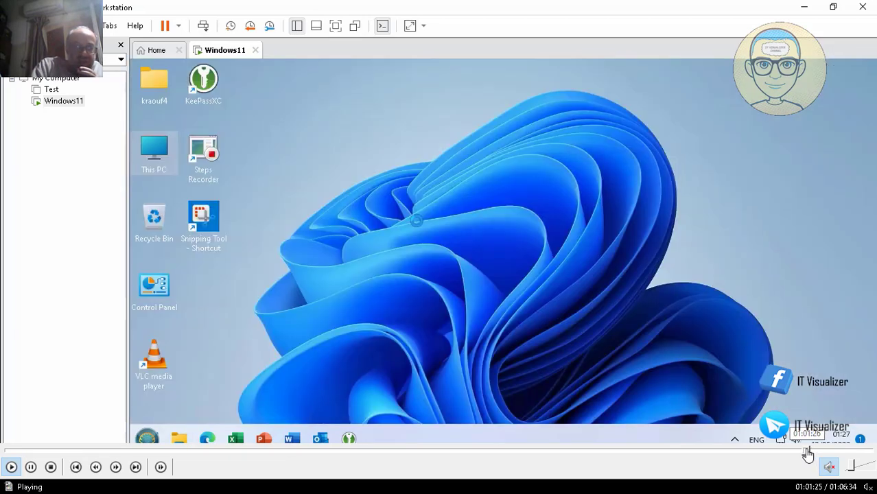
pyautogui.click(806, 453)
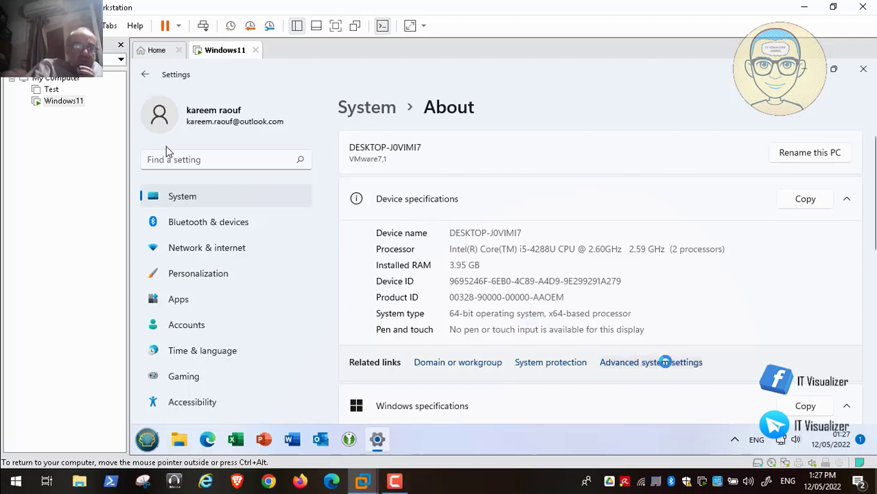
# From the About page, open Advanced system settings and show the Remote tab of System Properties.
pyautogui.click(665, 362)
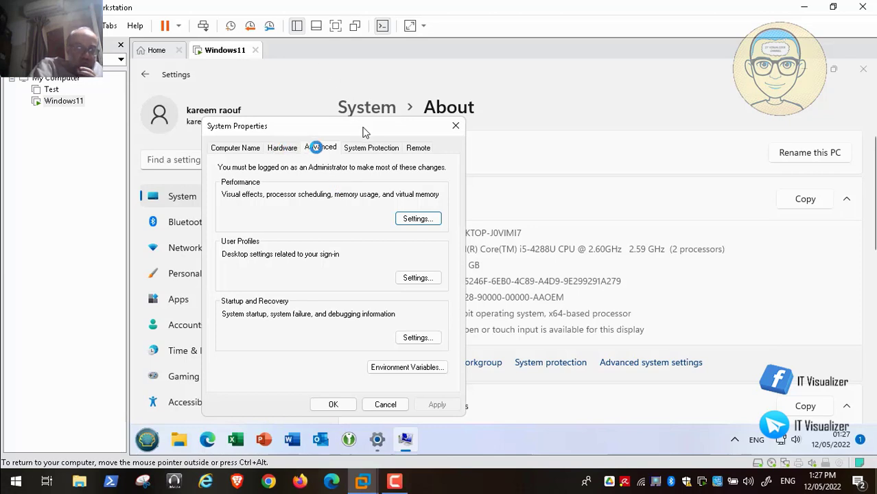
pyautogui.click(418, 147)
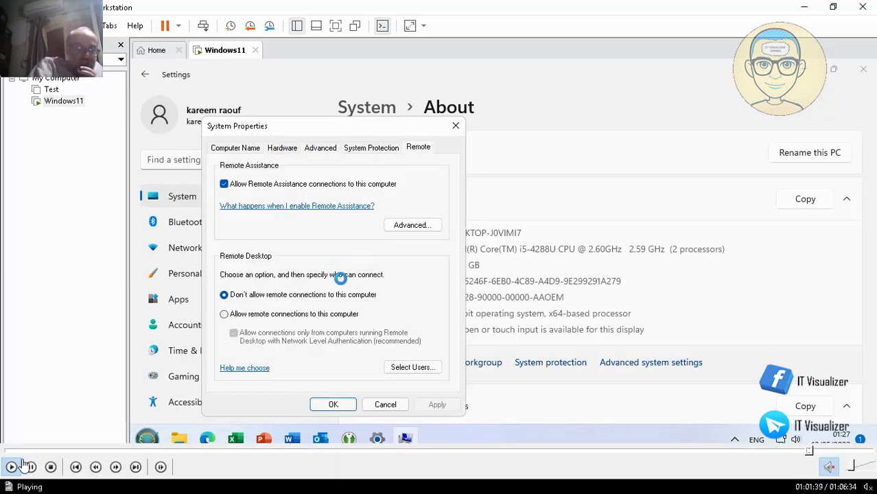
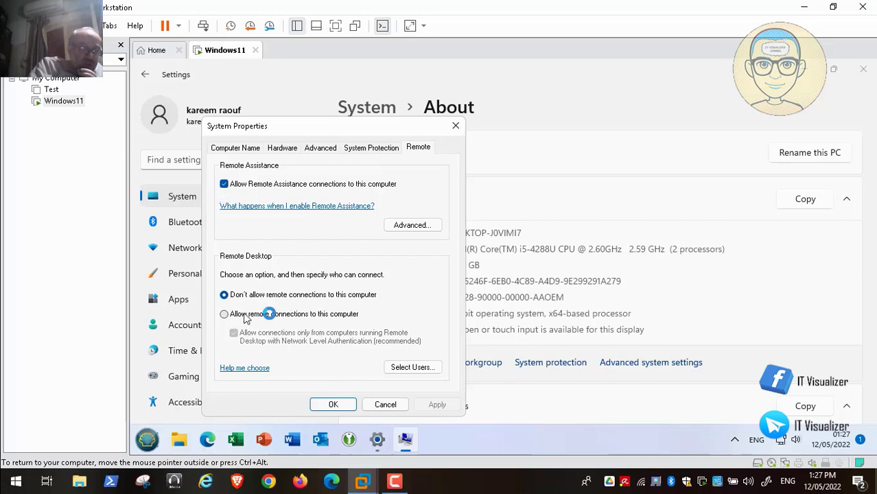
# Allow remote connections to this computer, then bring up the Windows Update page in Settings.
pyautogui.press('space')
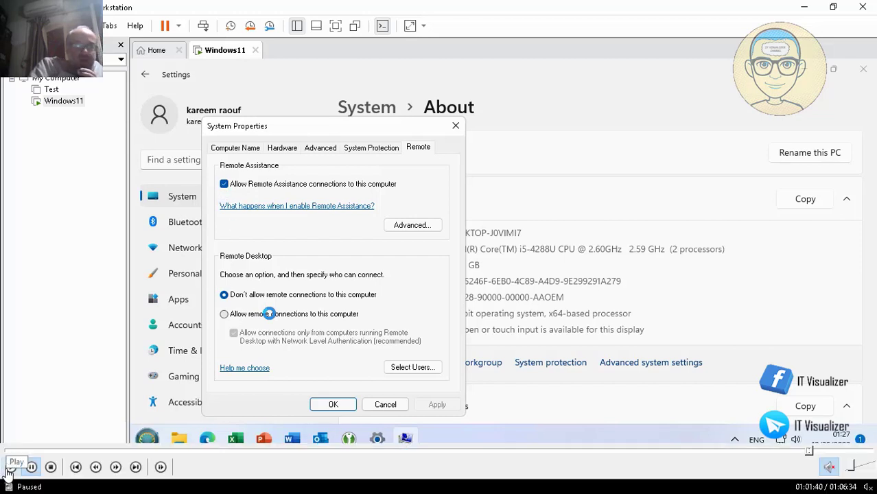
pyautogui.click(10, 467)
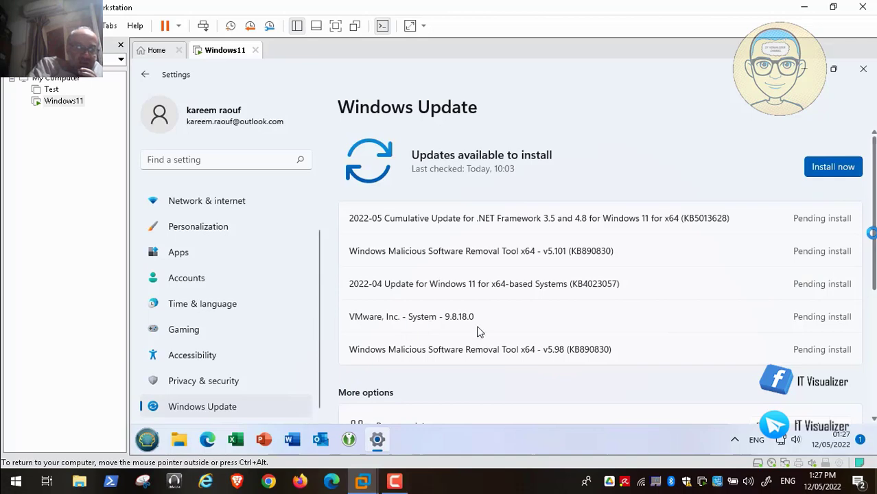
# Open Windows Update's Advanced options, showing update toggles and active hours 08:00 to 05:00.
pyautogui.scroll(-3, 699, 217)
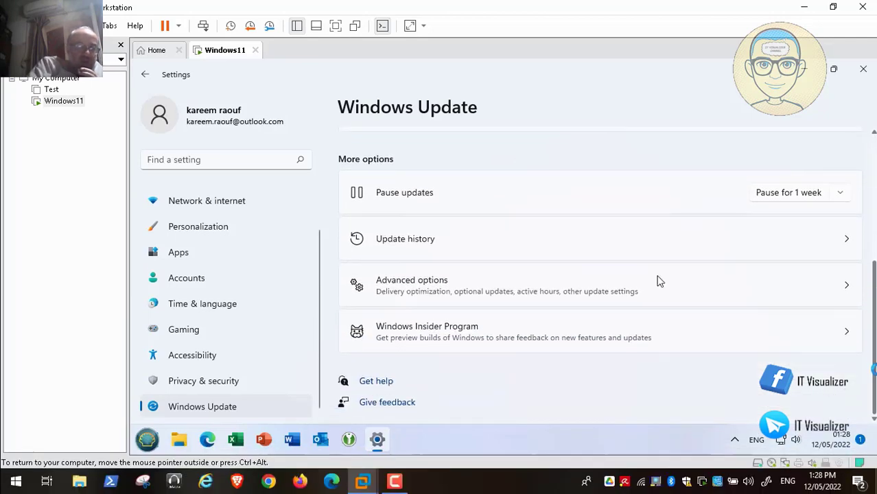
pyautogui.scroll(1, 550, 264)
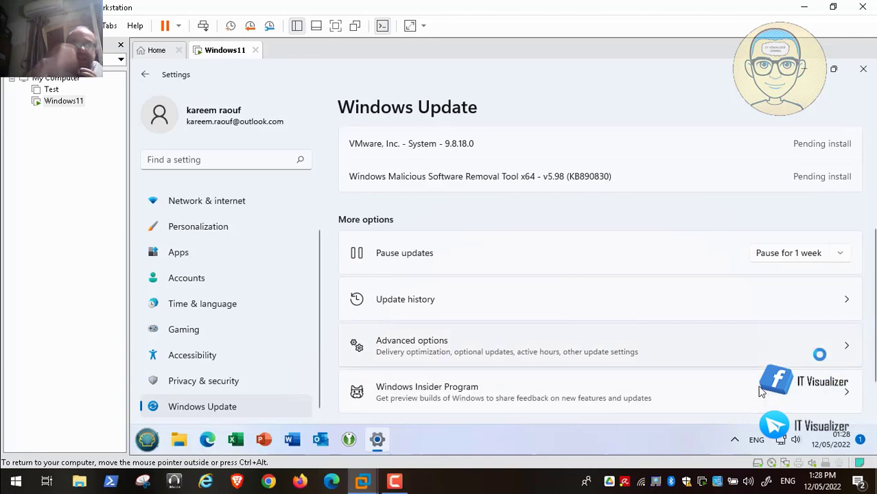
pyautogui.click(820, 354)
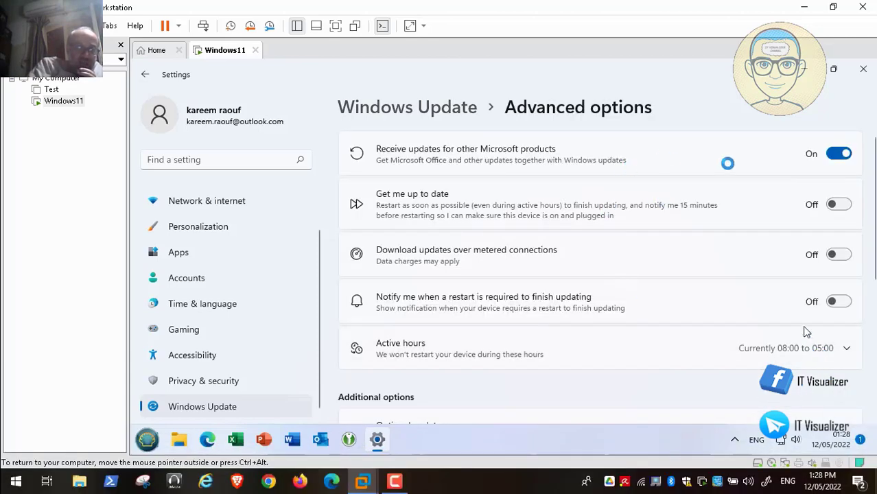
pyautogui.moveTo(831, 456)
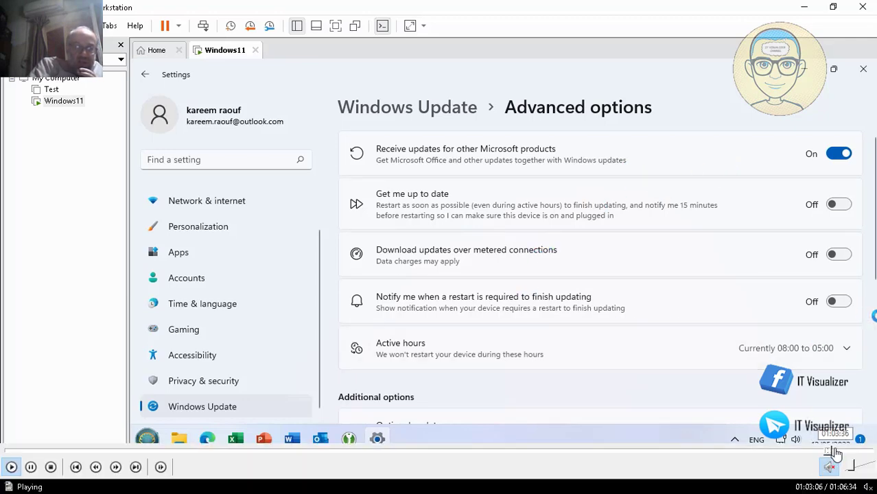
# Go through Computer Management to Control Panel's Date and Time, showing (UTC-08:00) Pacific Time.
pyautogui.click(837, 451)
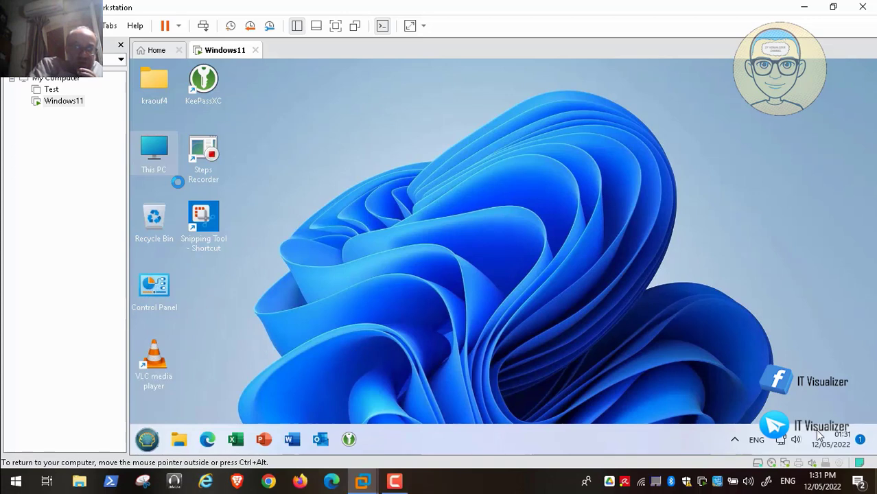
pyautogui.moveTo(825, 459)
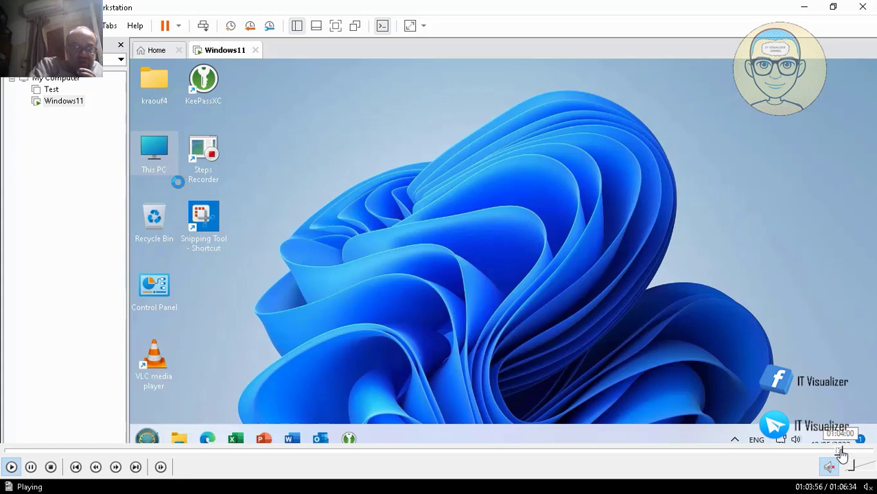
pyautogui.click(844, 451)
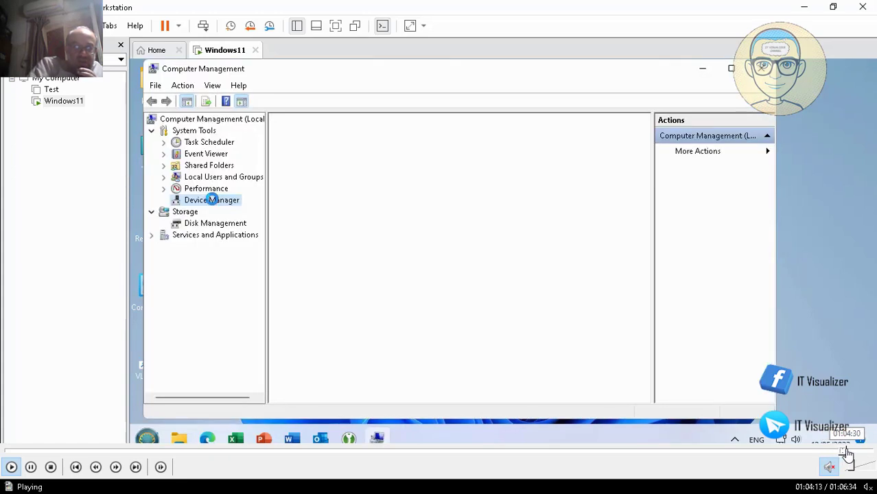
pyautogui.click(848, 451)
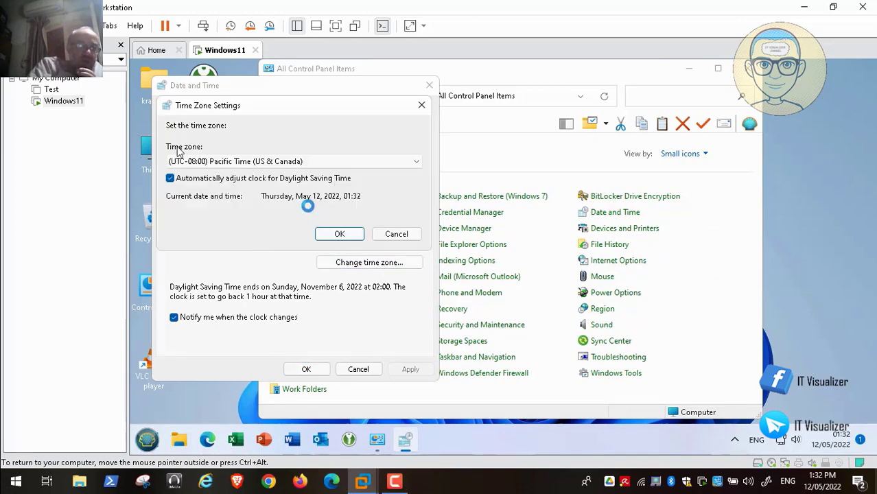
# Change the time zone to (UTC+02:00) Cairo.
pyautogui.click(326, 161)
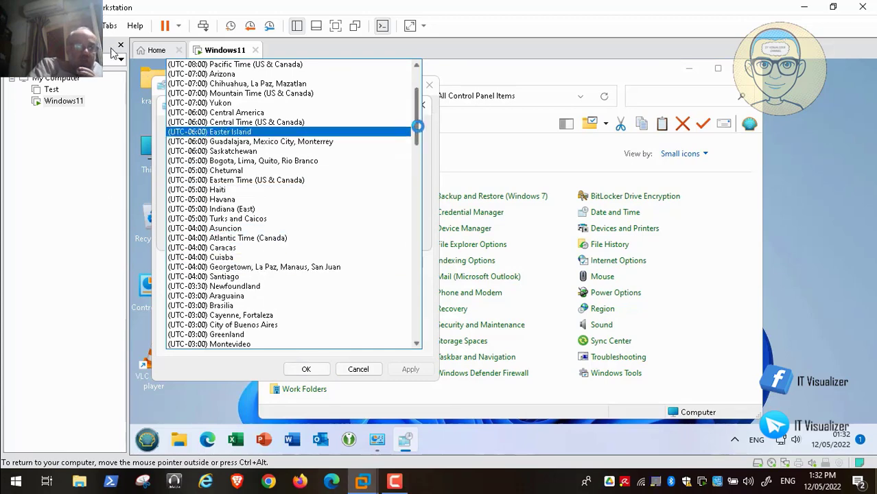
pyautogui.moveTo(418, 125); pyautogui.dragTo(419, 180)
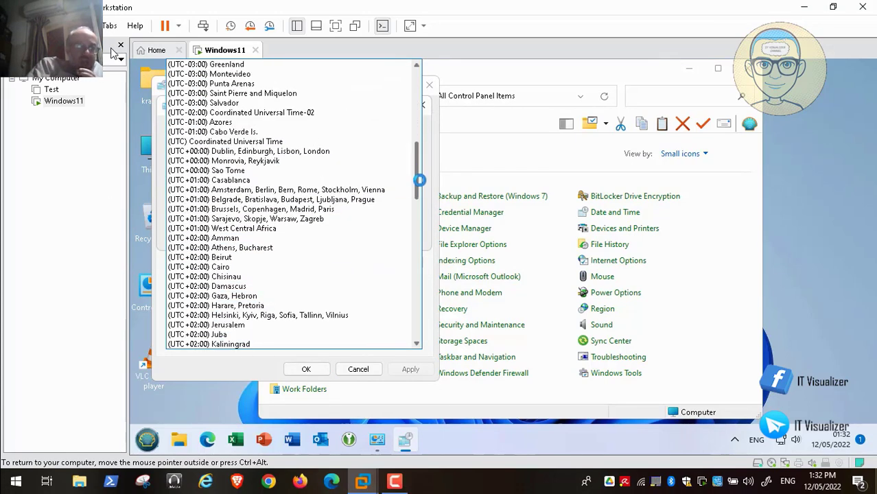
pyautogui.click(275, 266)
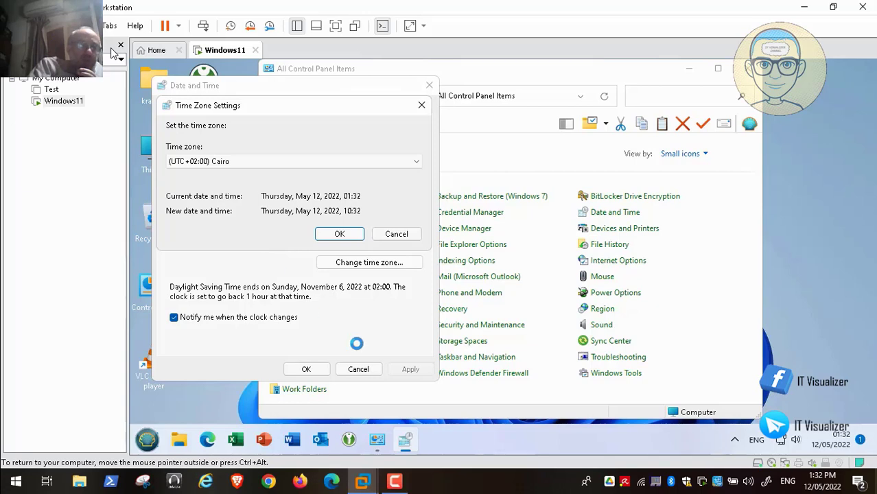
pyautogui.click(341, 232)
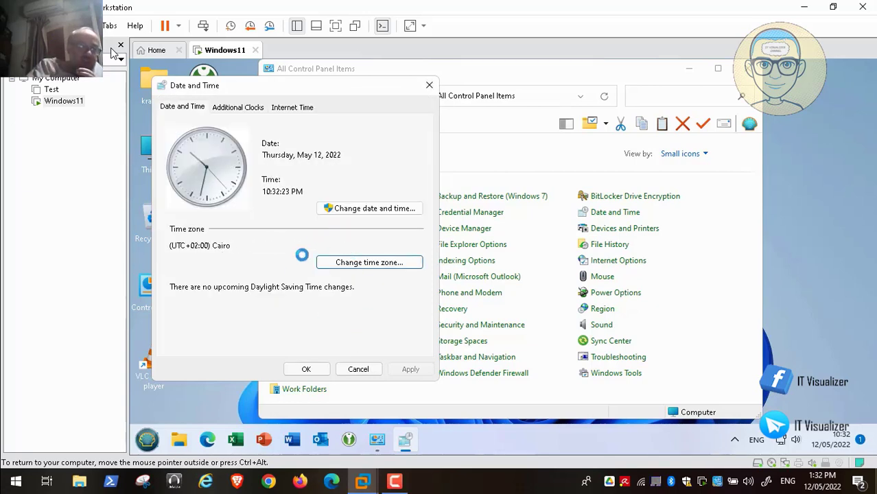
# Set the clock's hour to 1 so it reads 1:32 PM, and close Date and Time.
pyautogui.click(359, 209)
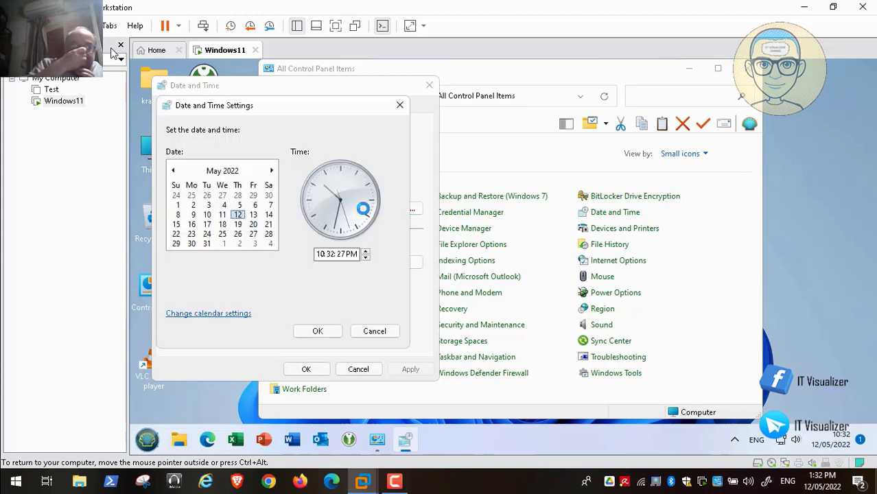
pyautogui.click(321, 253)
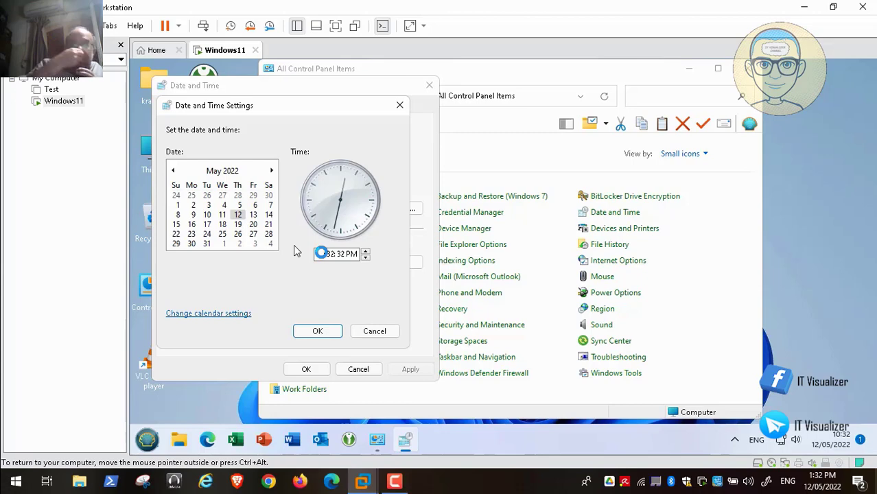
pyautogui.write('1')
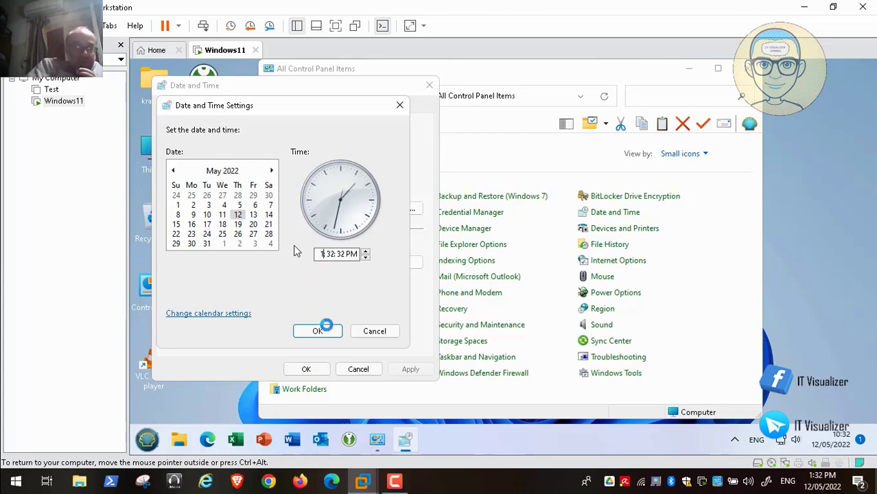
pyautogui.click(327, 328)
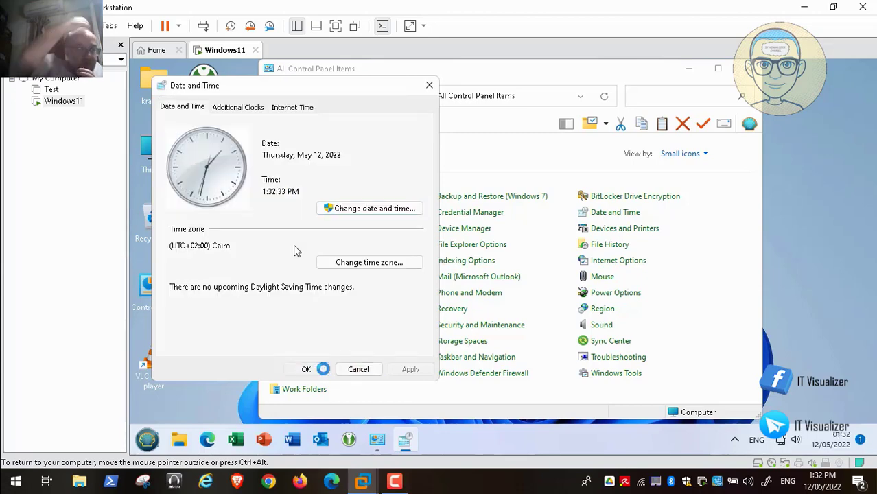
pyautogui.click(323, 368)
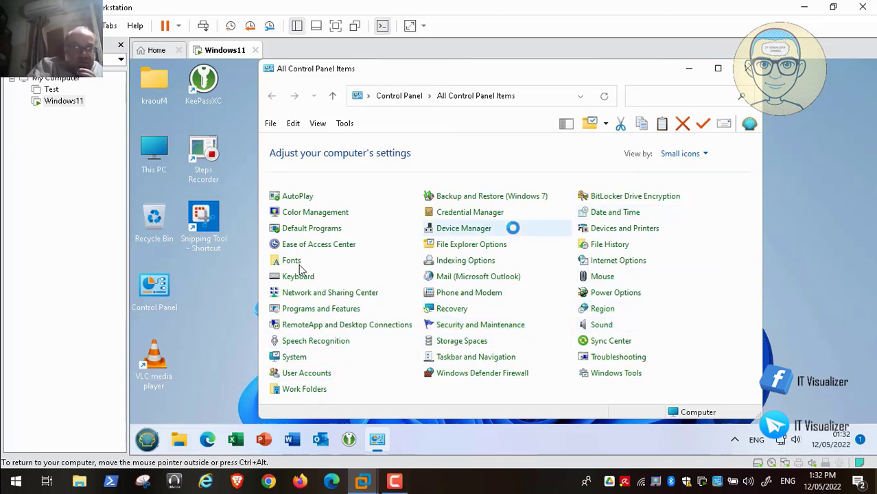
# Close the All Control Panel Items window to return to the Windows 11 desktop.
pyautogui.doubleClick(328, 267)
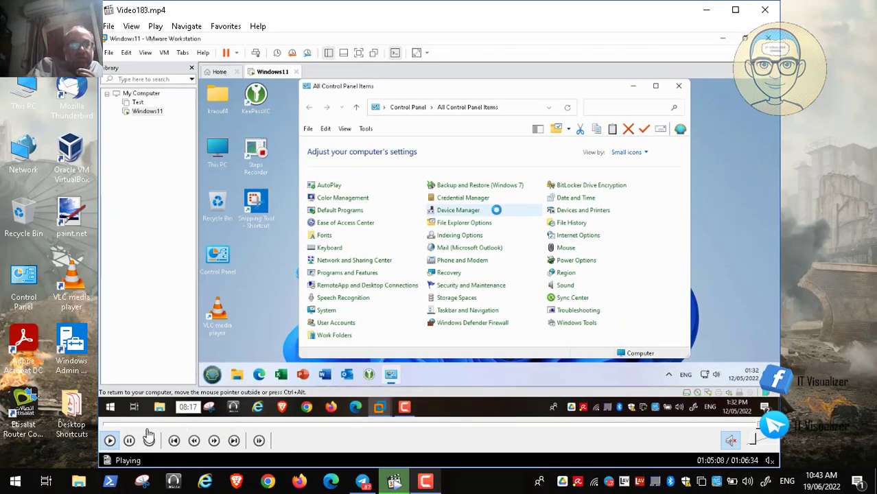
pyautogui.click(128, 441)
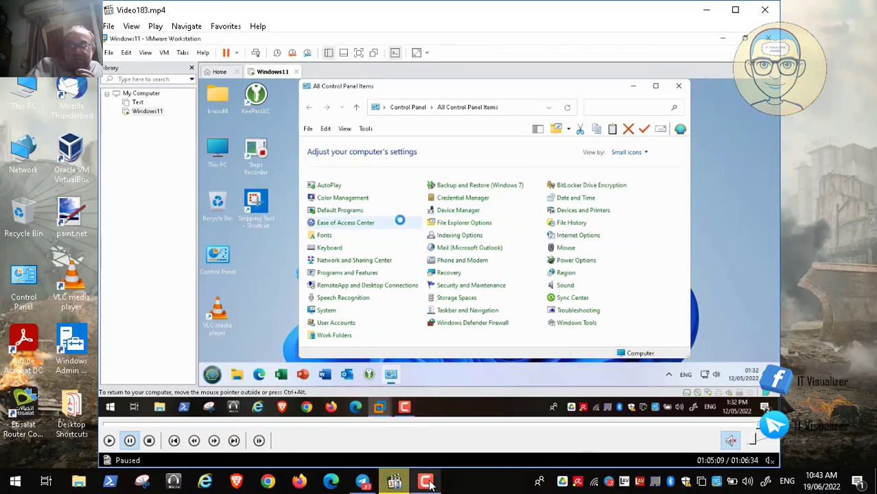
pyautogui.click(427, 483)
pyautogui.click(791, 418)
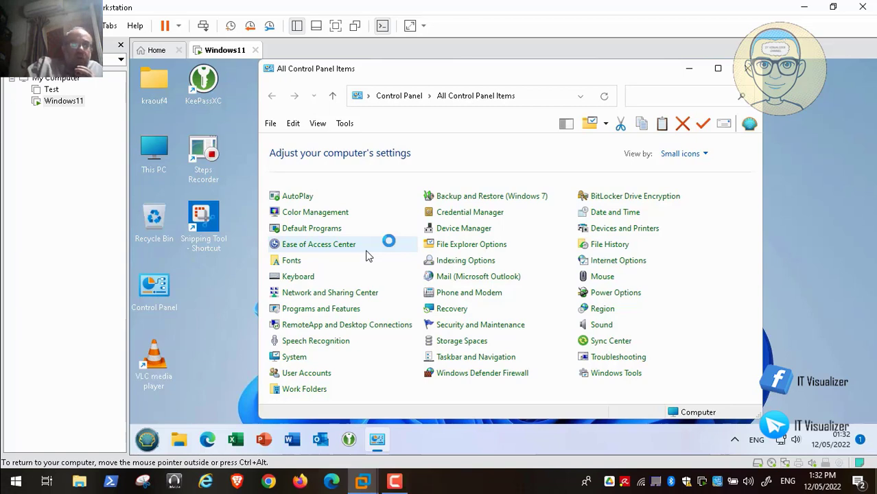
pyautogui.moveTo(13, 465)
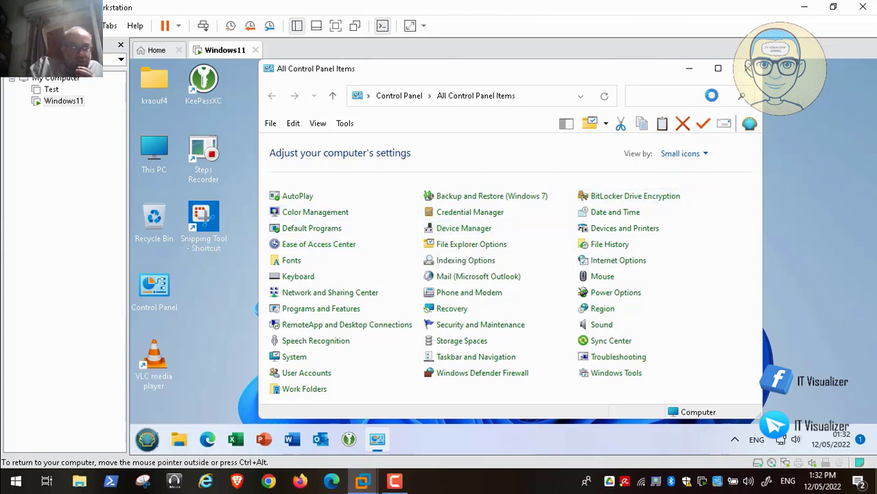
pyautogui.click(742, 70)
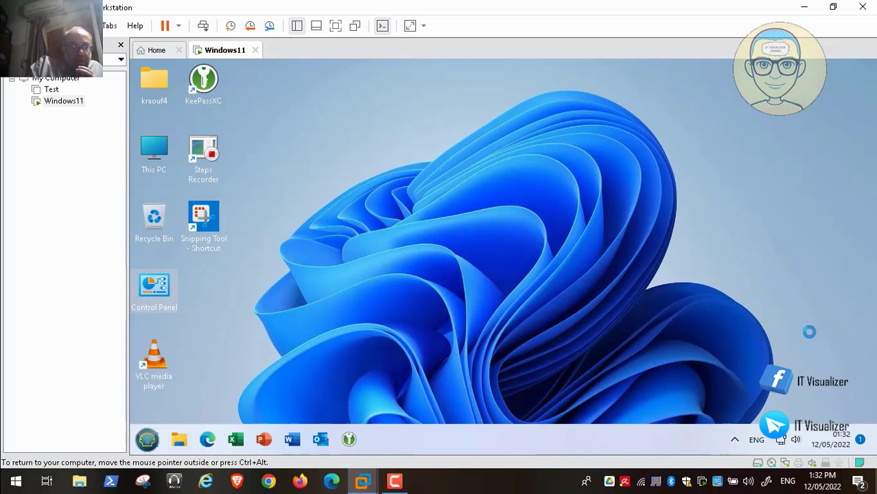
# Browse This PC's drives with Win+E, then shut down the Windows 11 VM.
pyautogui.click(288, 161)
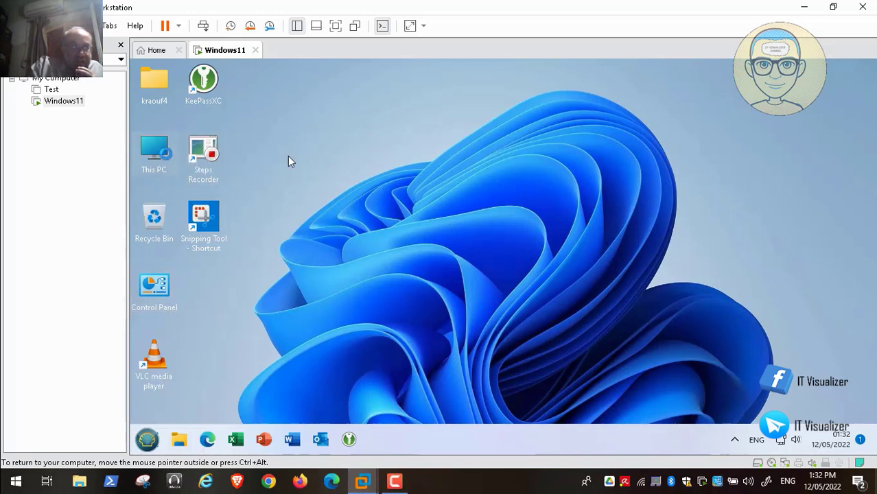
pyautogui.press('super+e')
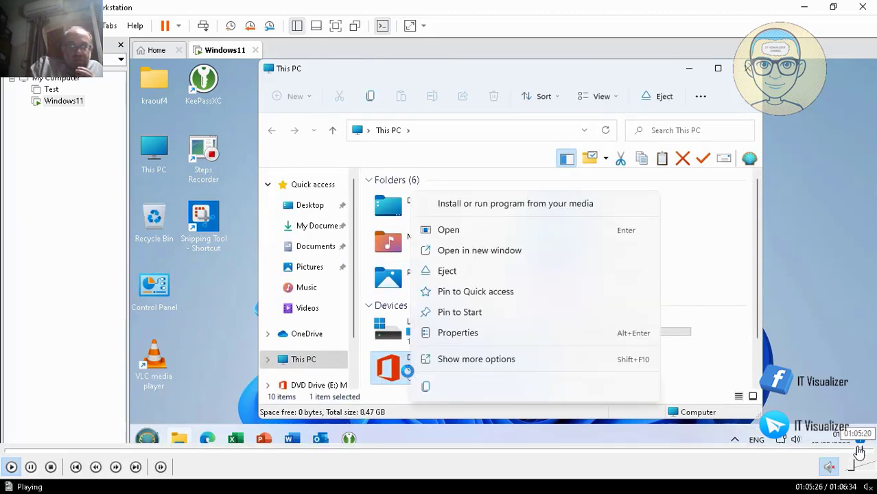
pyautogui.click(863, 450)
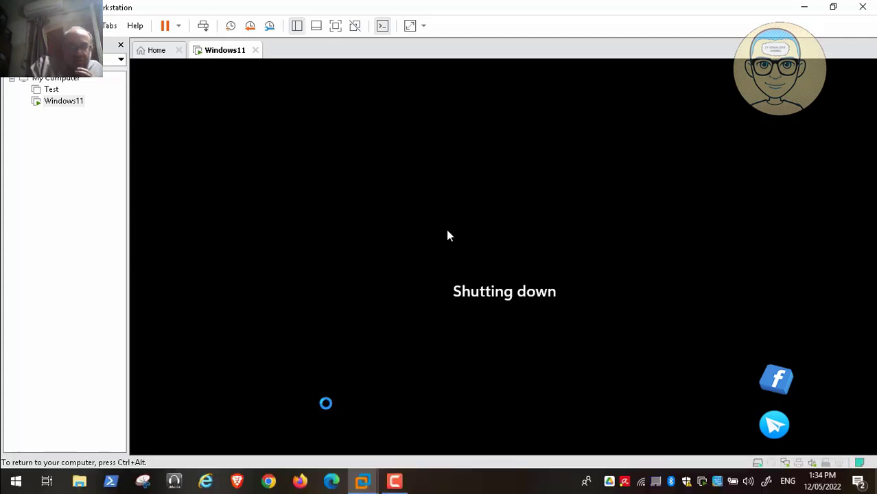
pyautogui.moveTo(421, 471)
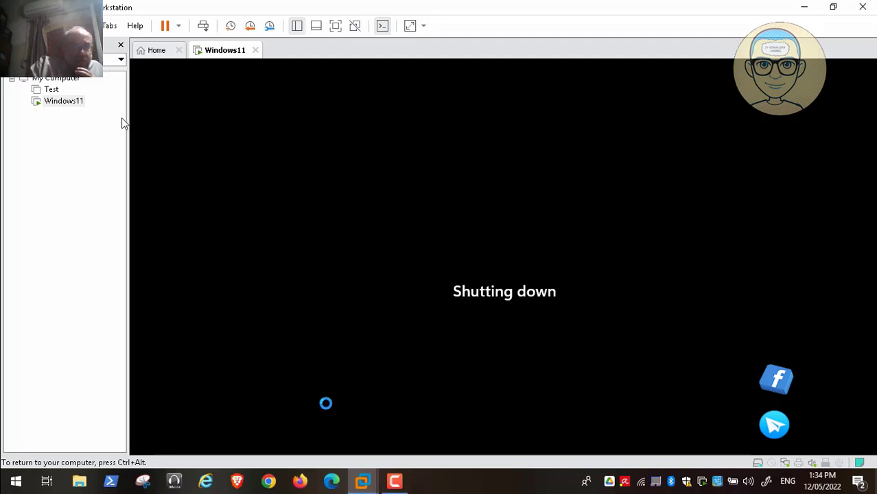
pyautogui.moveTo(534, 486)
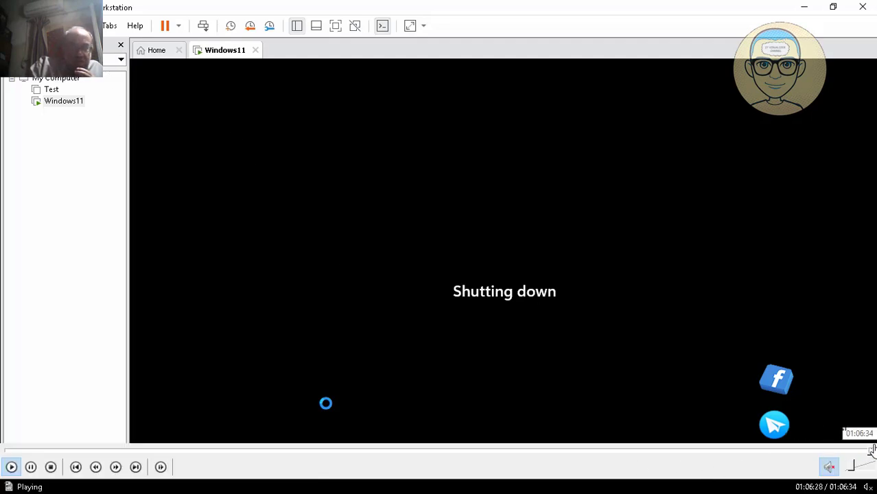